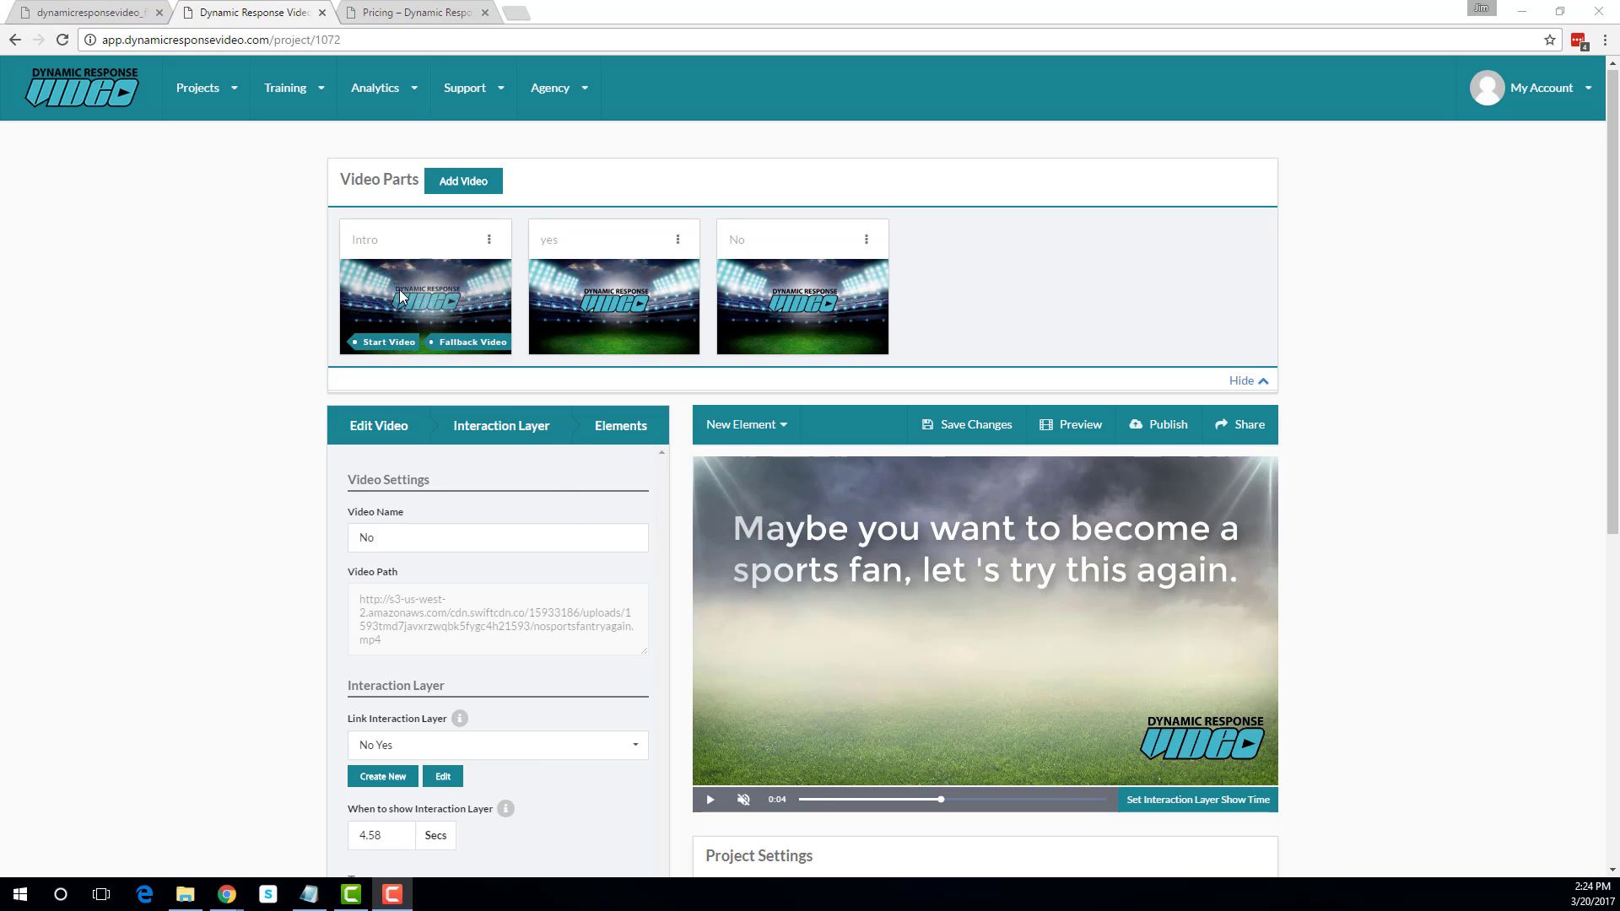
- Add a button element to the Intro video and place it below the "Are you a sports fan?" text, left of center
{"action": "left_click", "coordinate": [426, 307]}
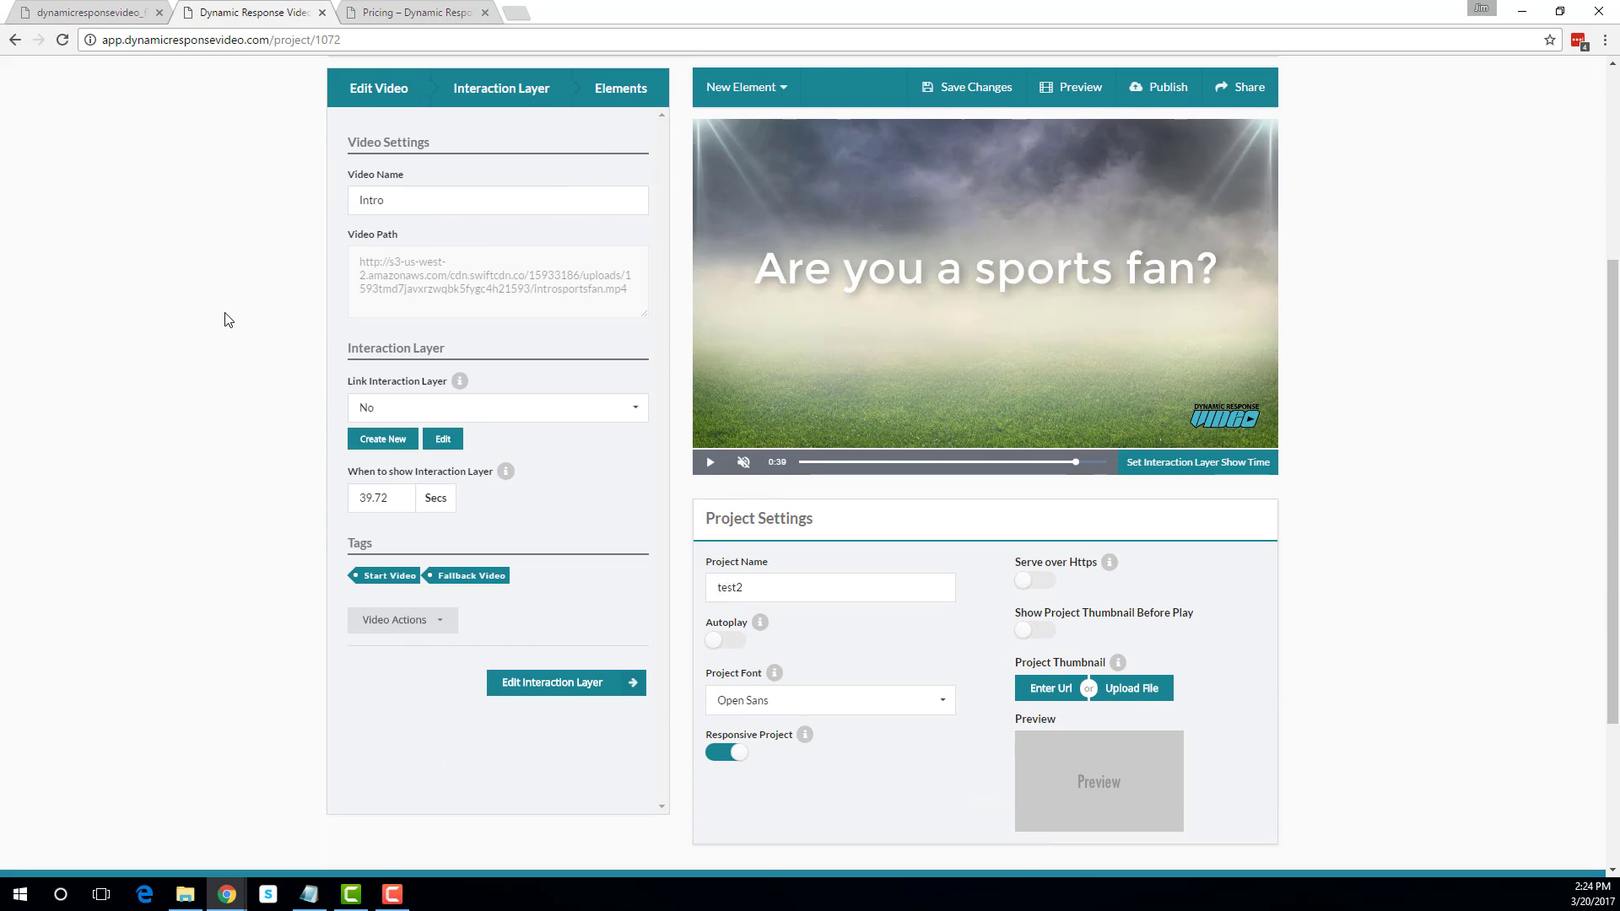
{"action": "scroll", "coordinate": [225, 319], "scroll_direction": "up", "scroll_amount": 2}
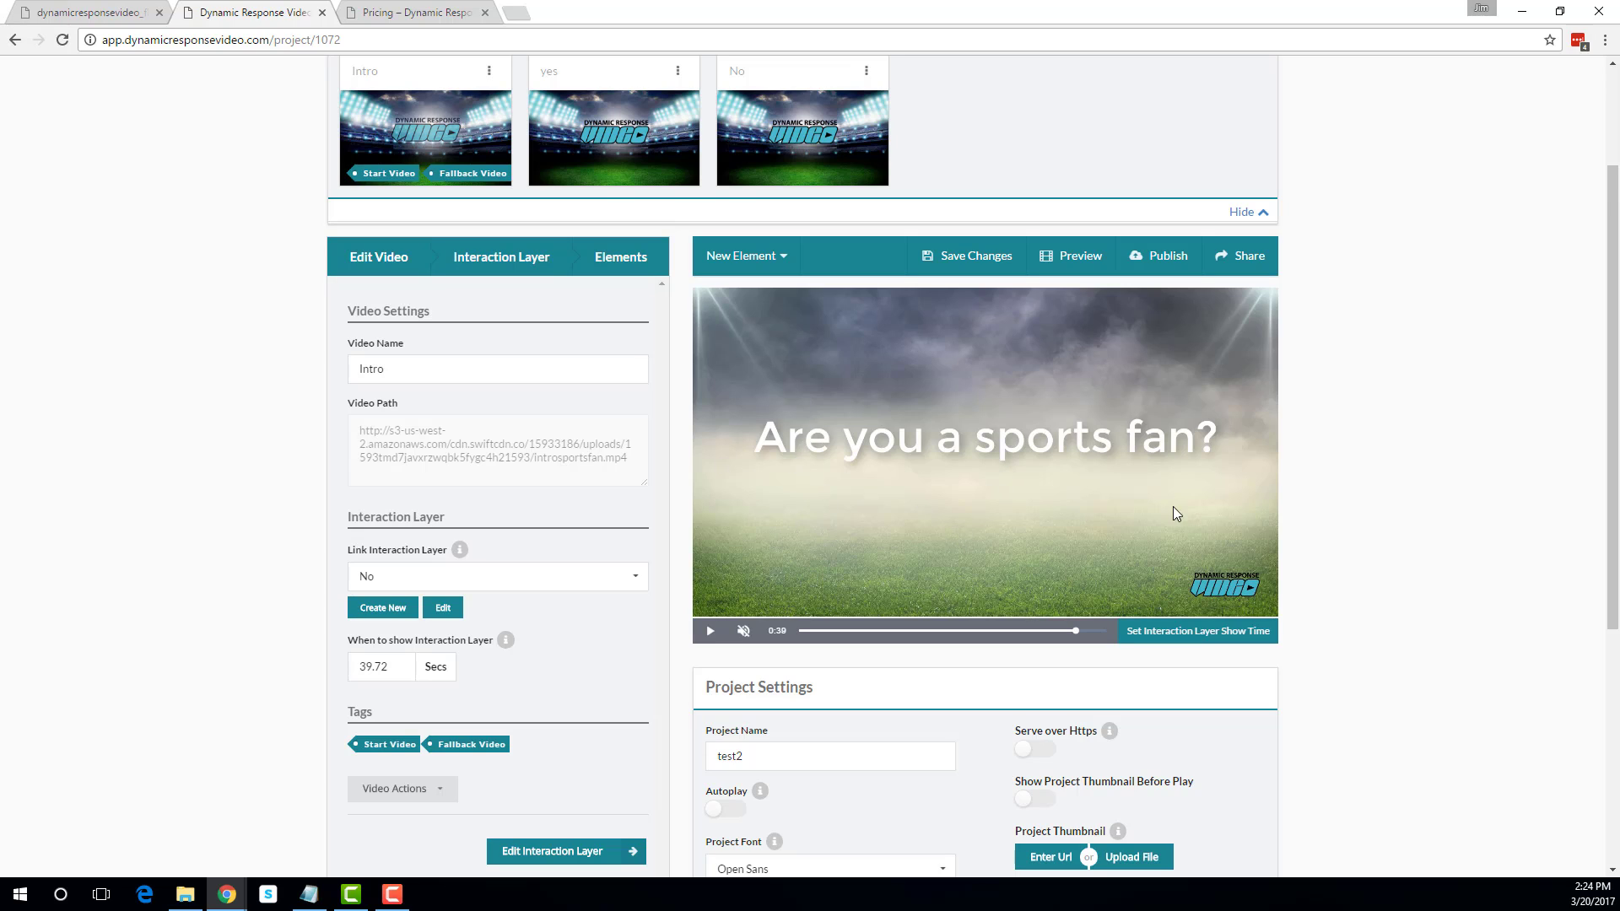
{"action": "left_click", "coordinate": [625, 262]}
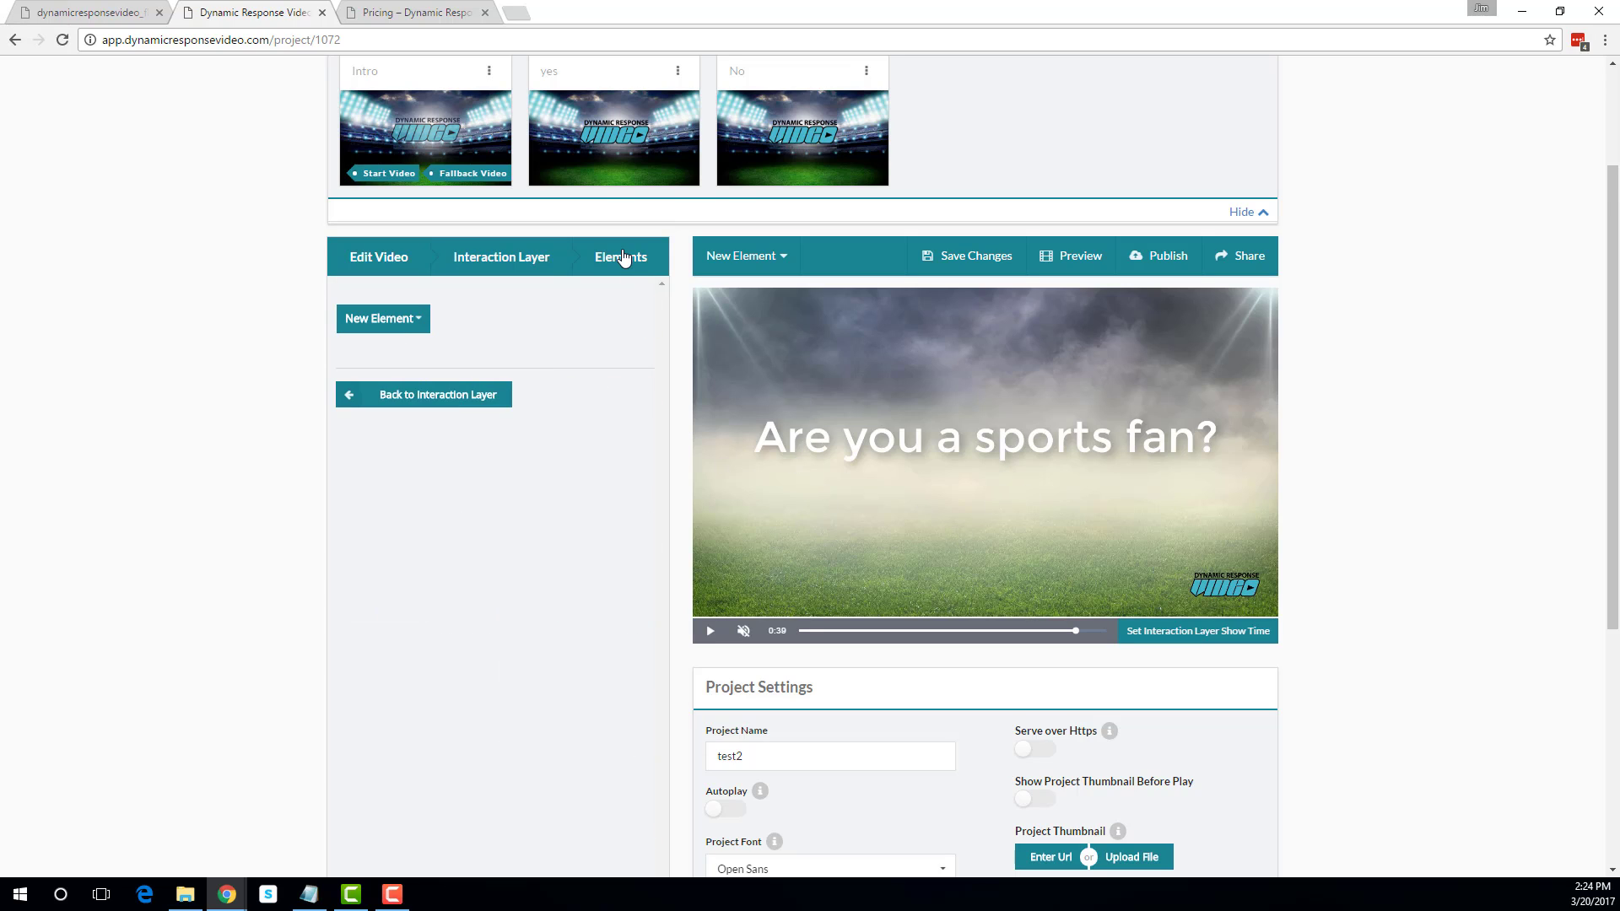
{"action": "left_click", "coordinate": [410, 321]}
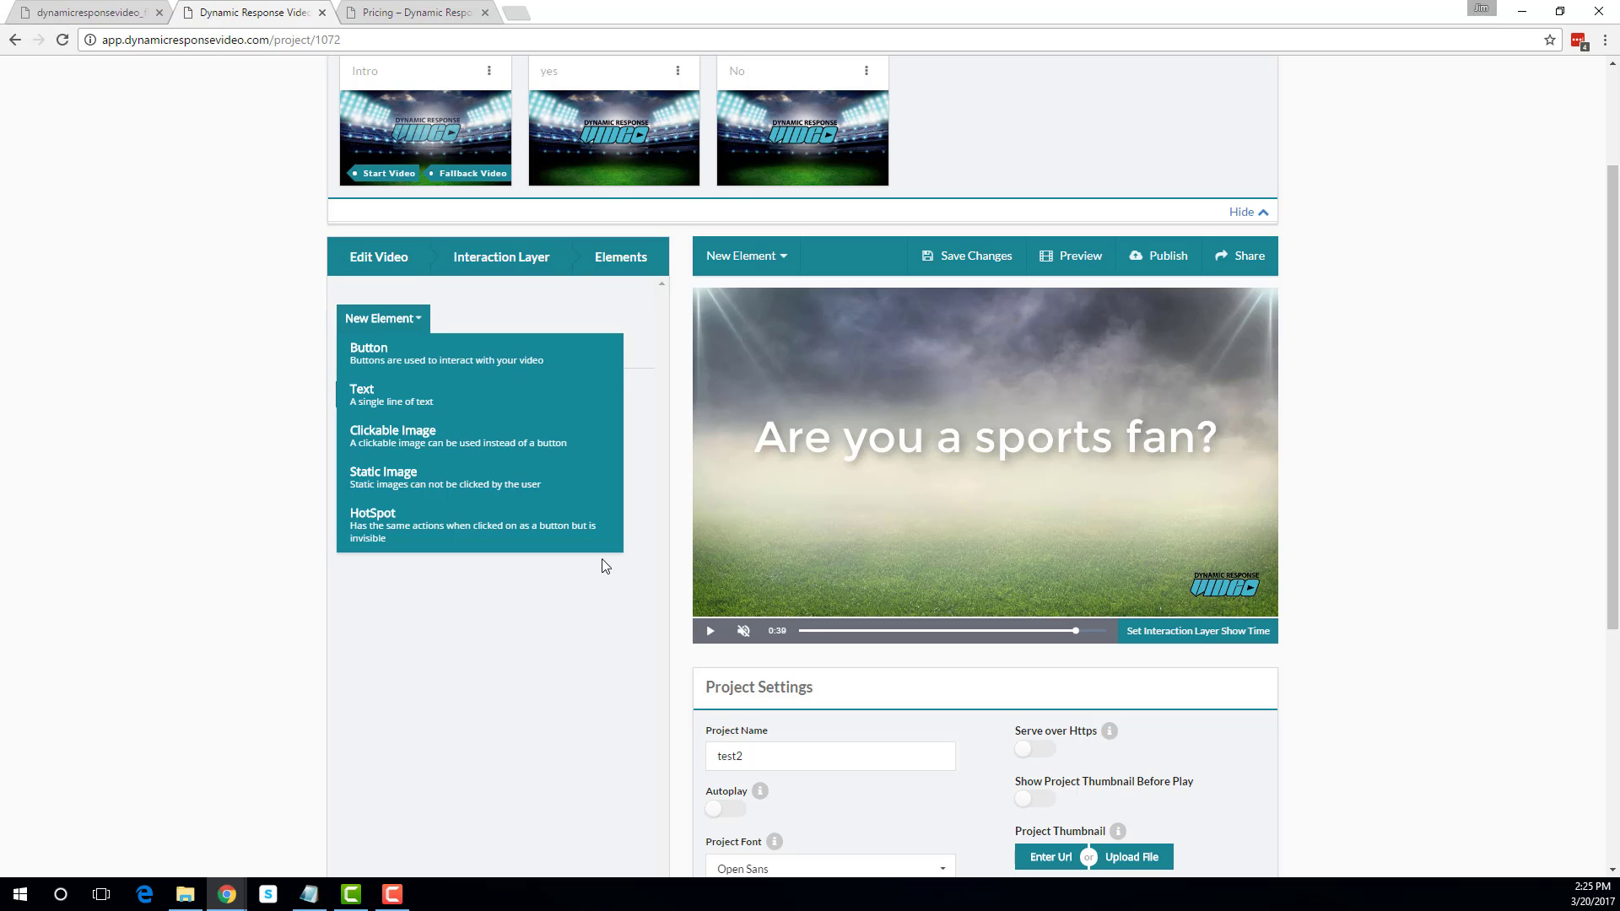
{"action": "left_click", "coordinate": [437, 361]}
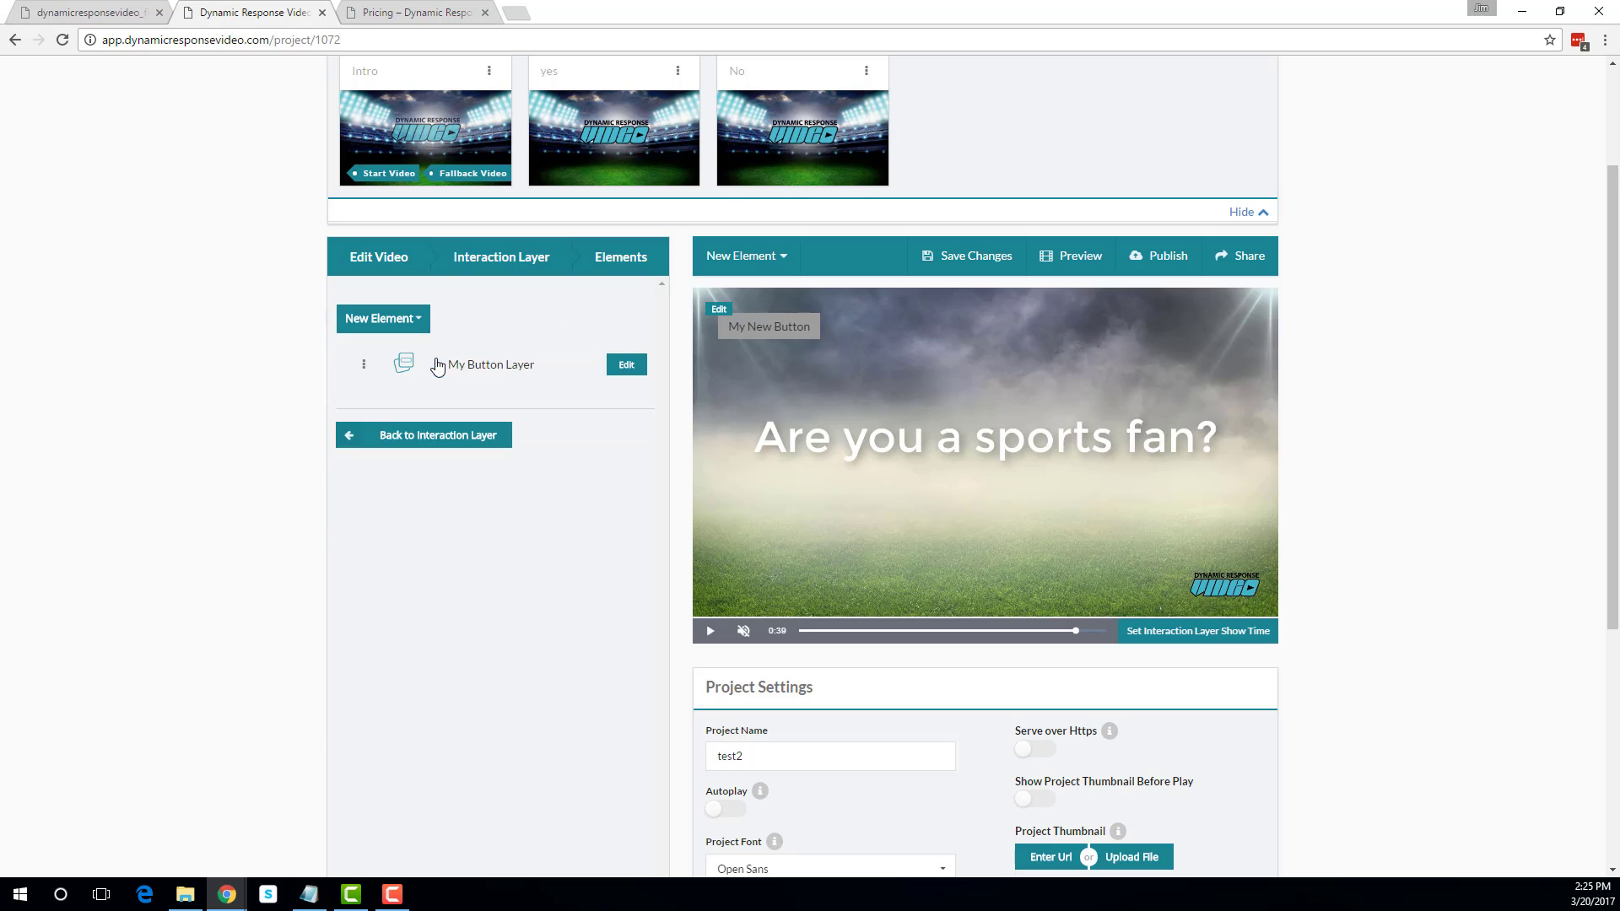
{"action": "left_click_drag", "start_coordinate": [787, 338], "coordinate": [844, 521]}
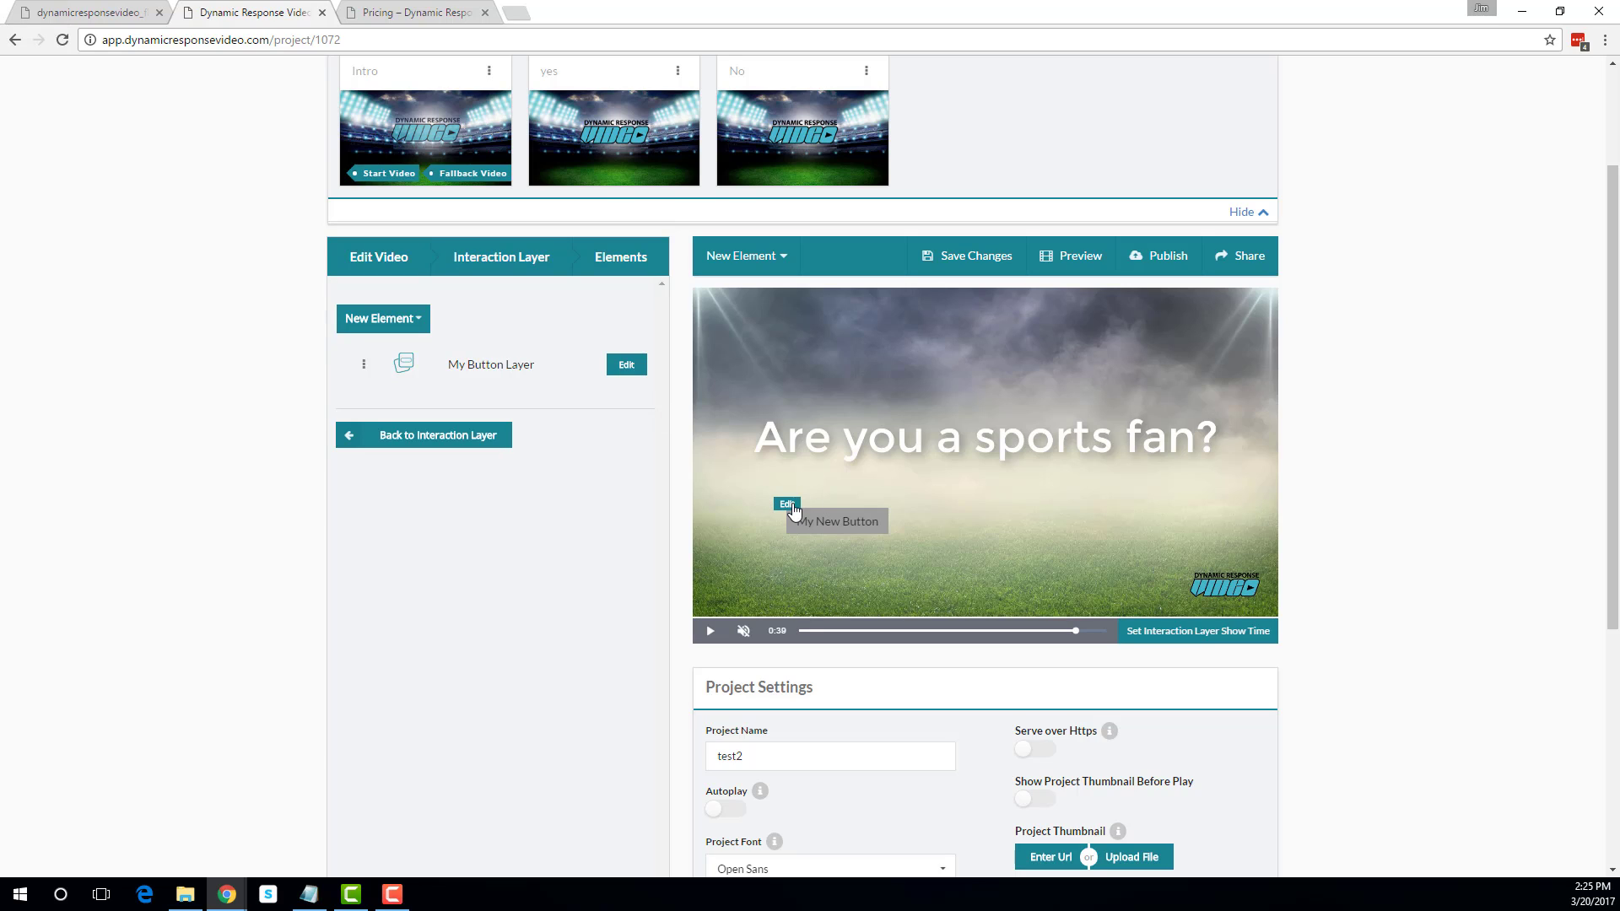
- Open the new button's settings and rename the element as Yes
{"action": "left_click", "coordinate": [624, 367]}
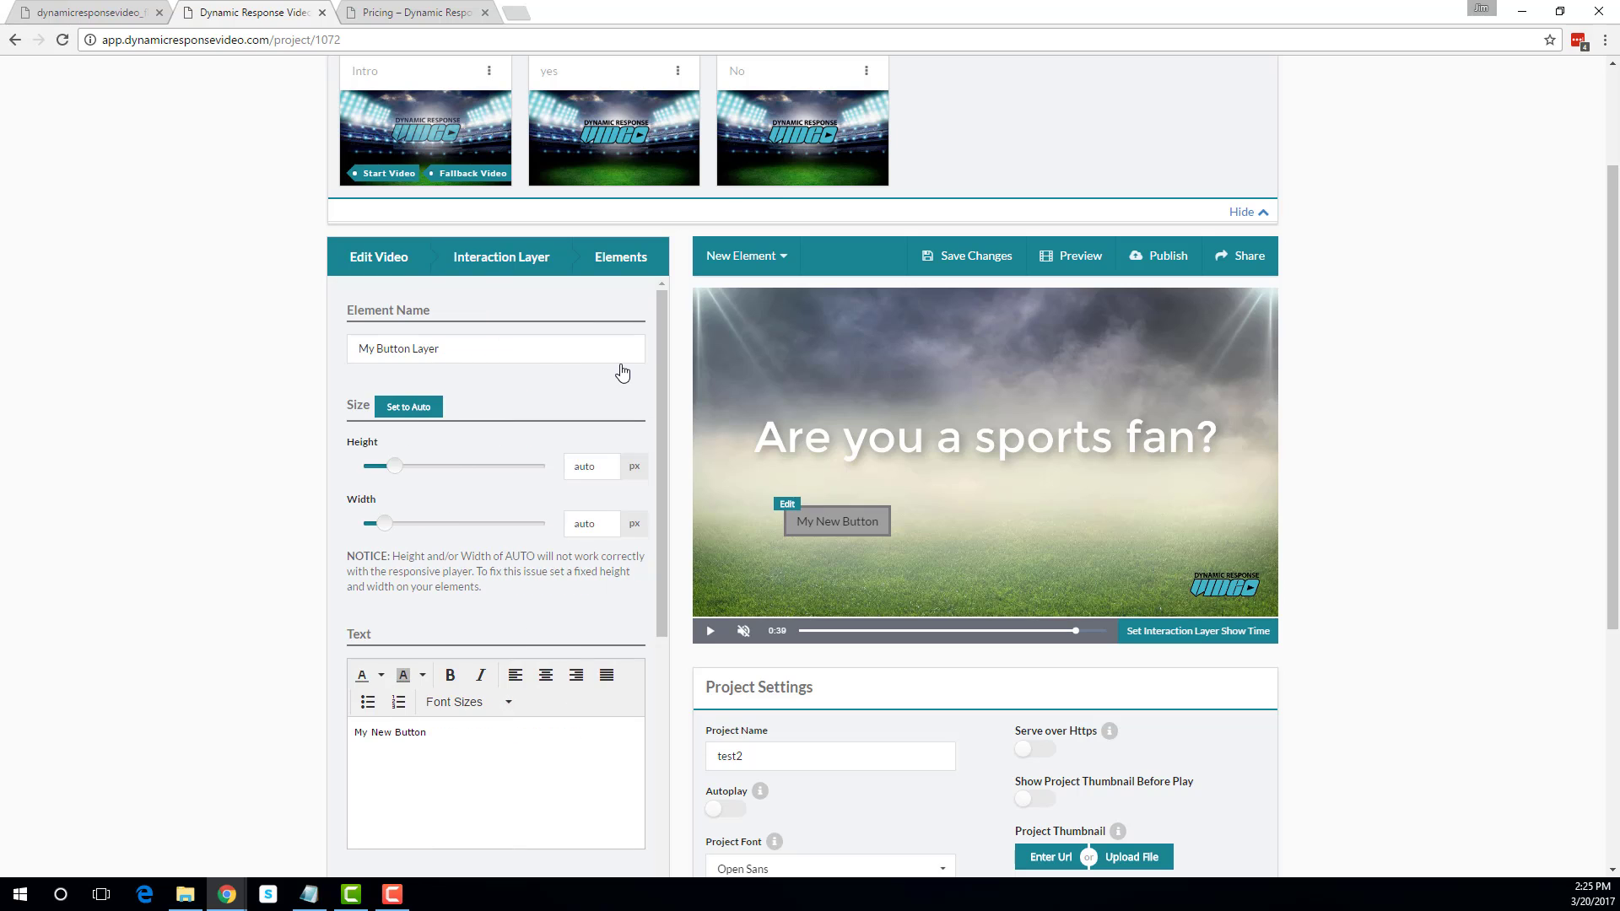
{"action": "left_click_drag", "start_coordinate": [476, 350], "coordinate": [354, 349]}
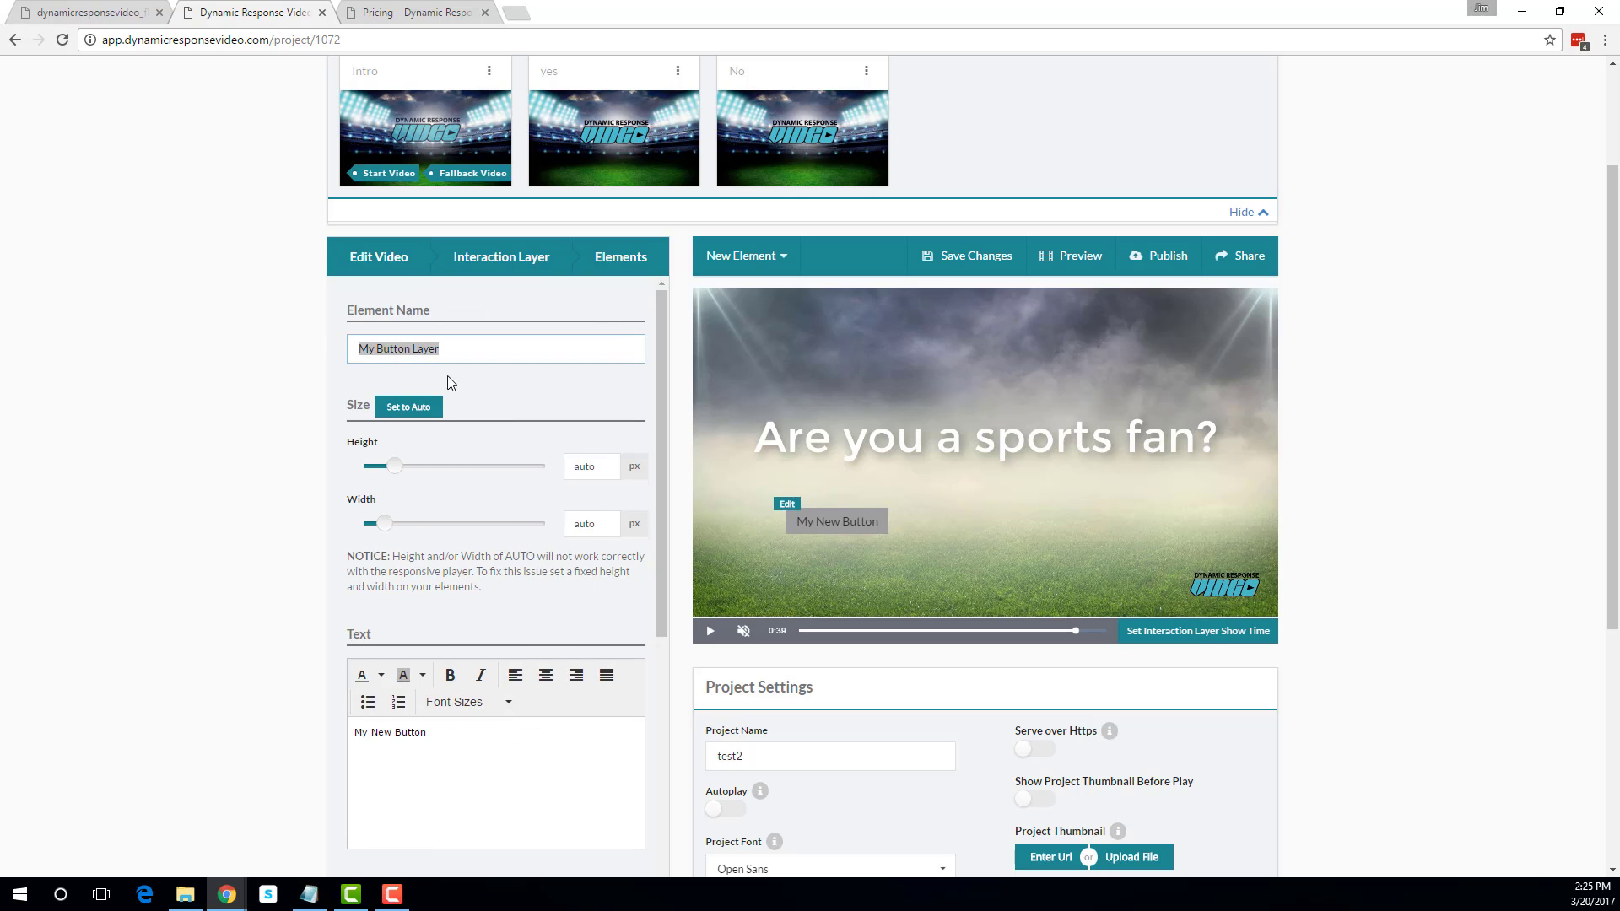
{"action": "type", "text": "Yes"}
{"action": "left_click", "coordinate": [503, 384]}
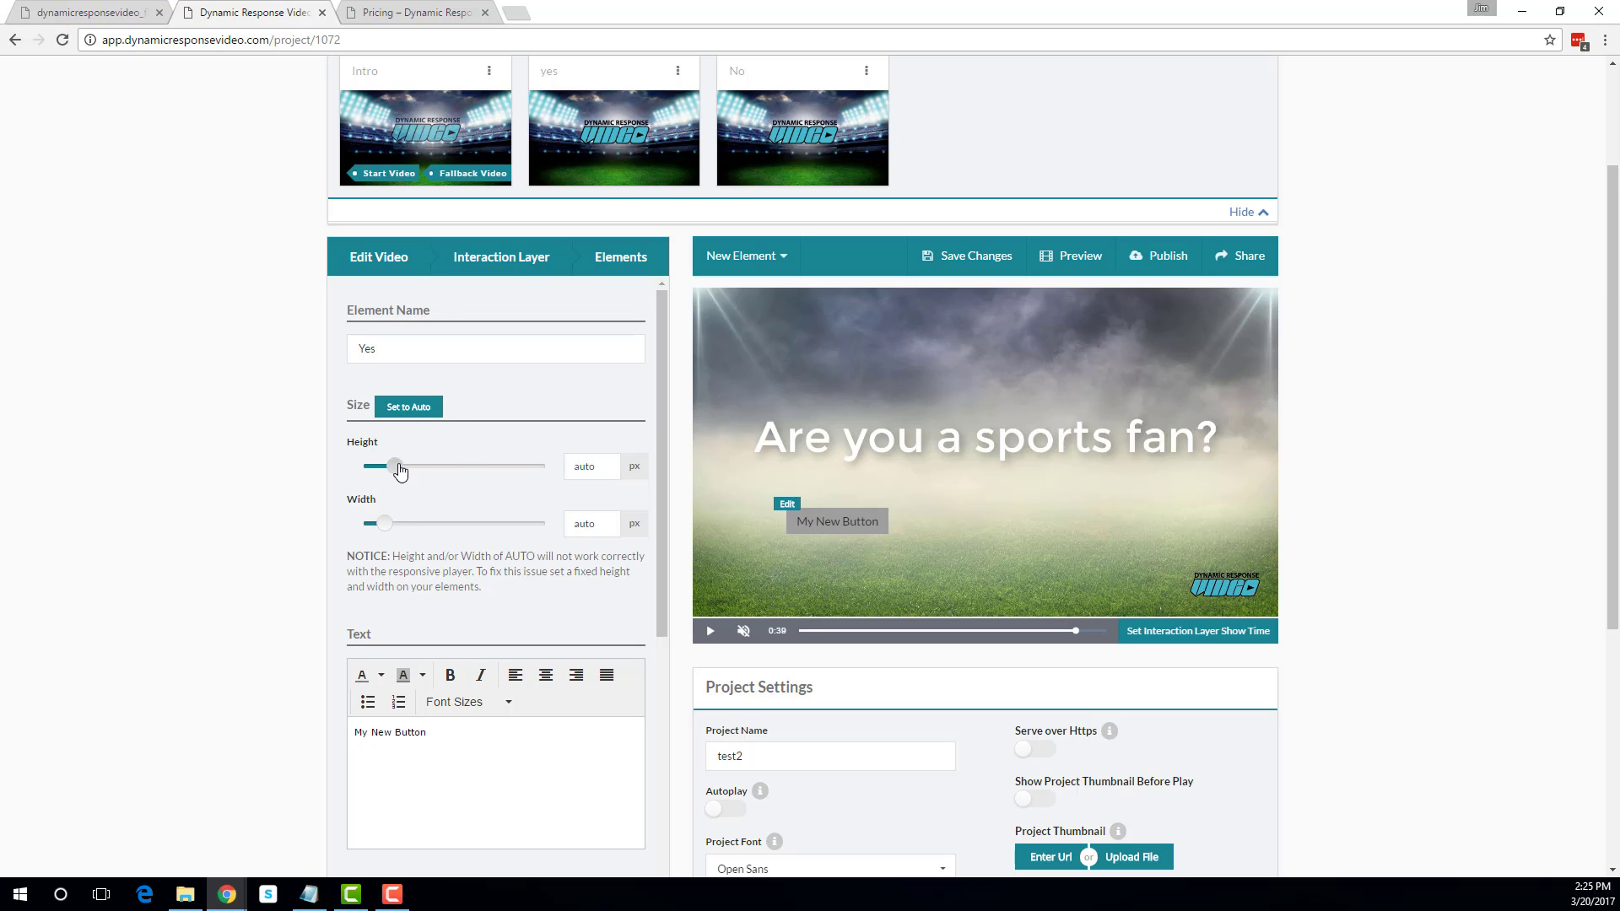
- Size the button to a height of 65 px and a width of 121 px, and replace its label with YES
{"action": "left_click_drag", "start_coordinate": [397, 467], "coordinate": [402, 459]}
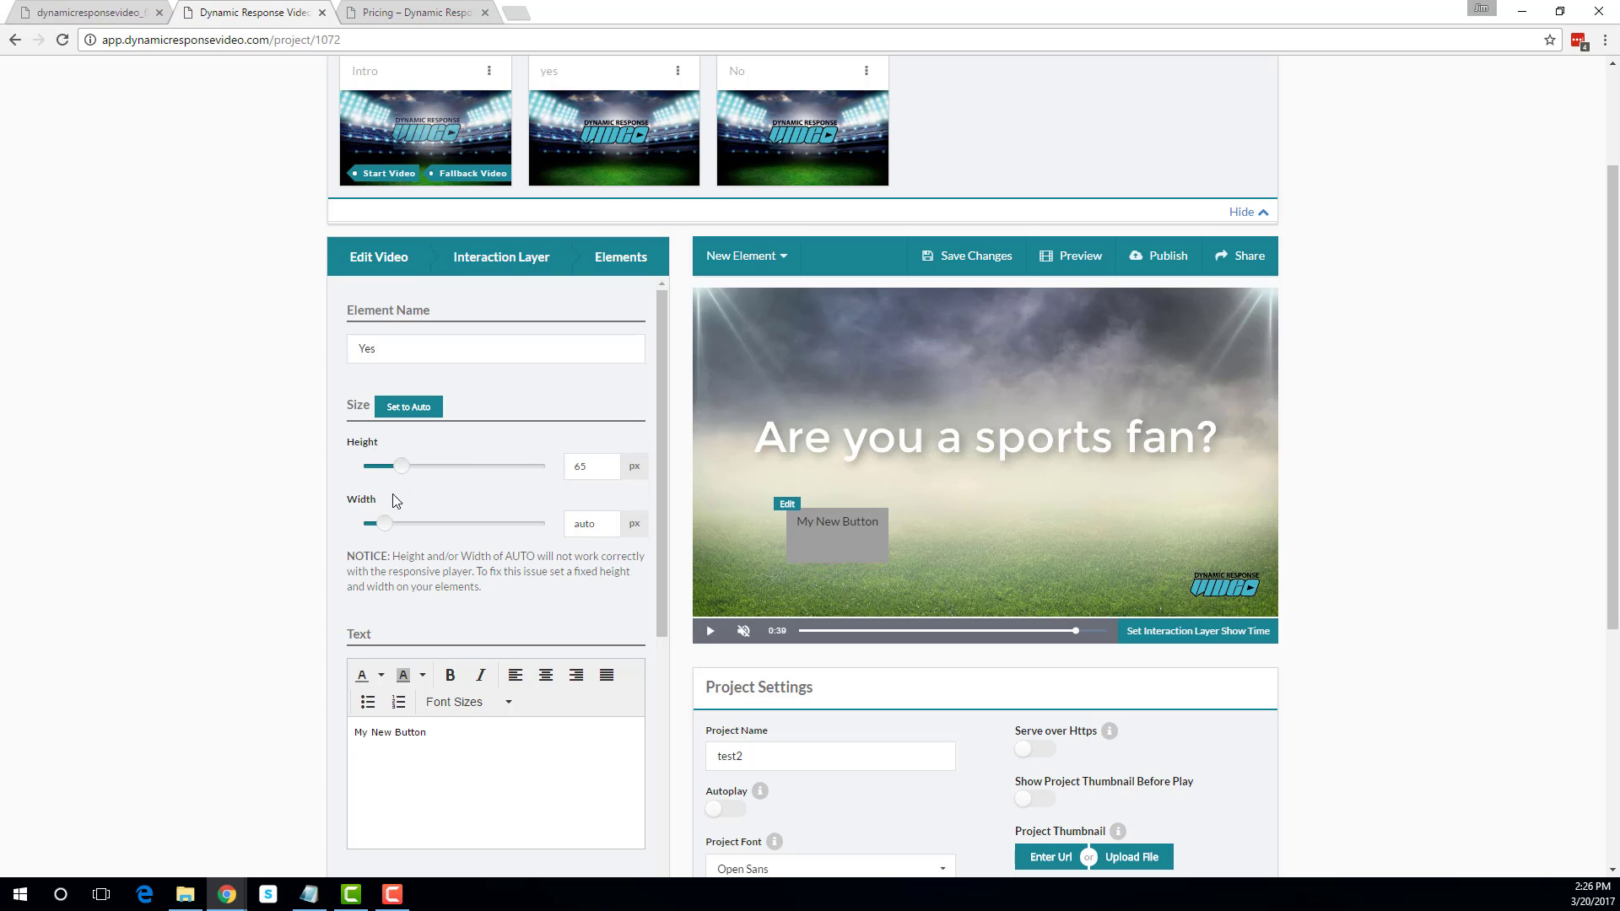
{"action": "left_click_drag", "start_coordinate": [384, 525], "coordinate": [405, 525]}
{"action": "scroll", "coordinate": [553, 518], "scroll_direction": "down", "scroll_amount": 2}
{"action": "left_click_drag", "start_coordinate": [432, 563], "coordinate": [354, 562]}
{"action": "type", "text": "YES"}
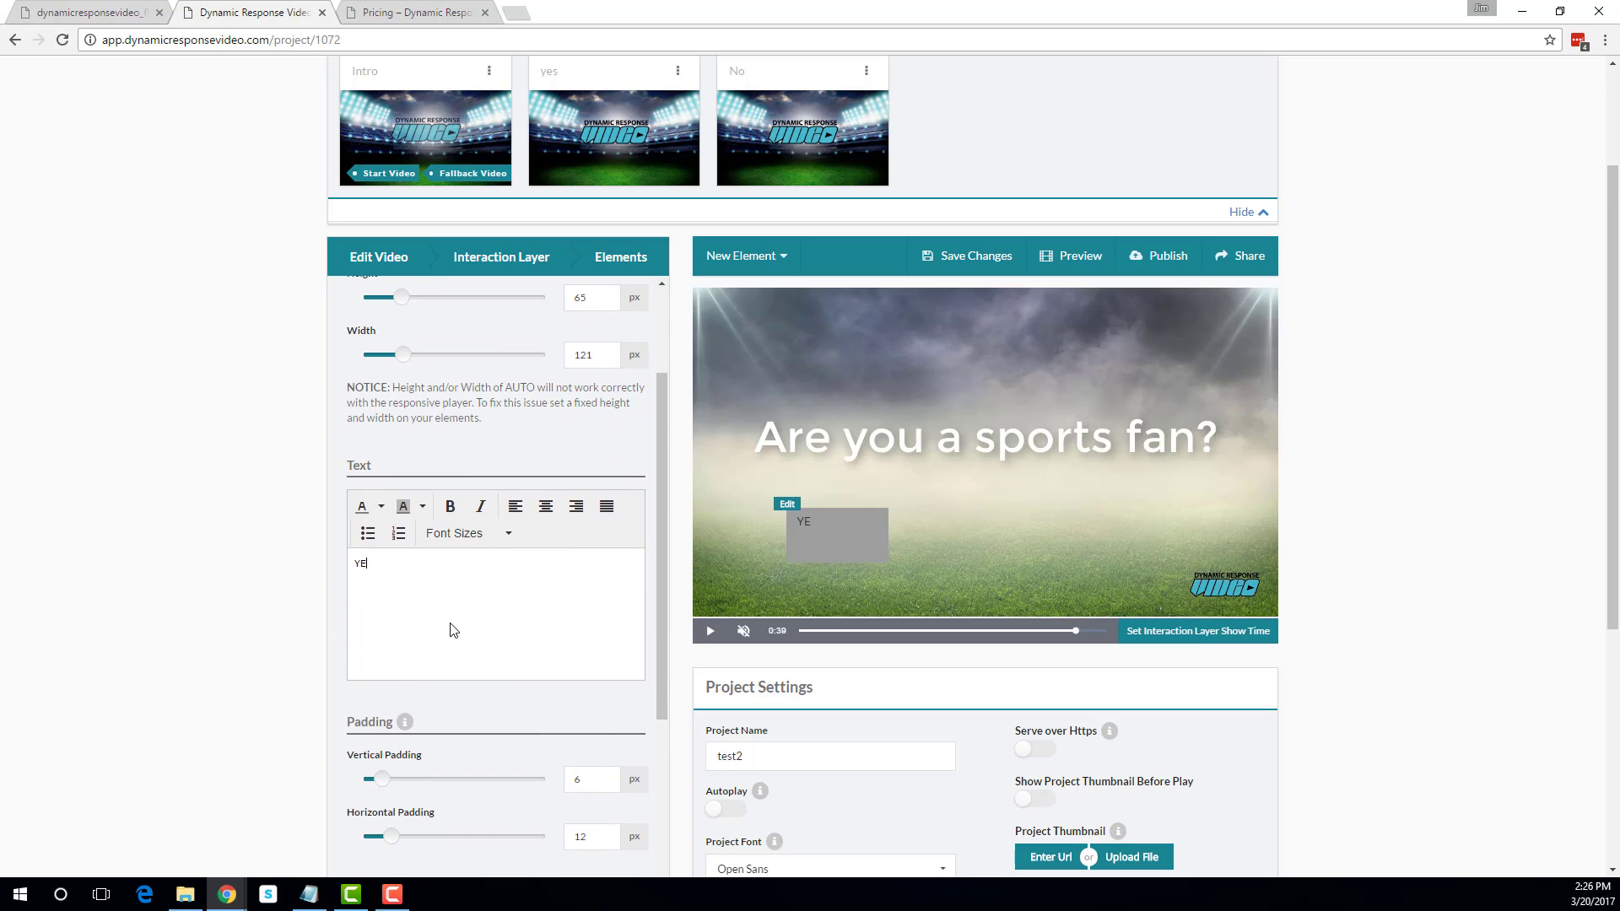
- Color the YES label text white using the custom color ffffff
{"action": "double_click", "coordinate": [364, 563]}
{"action": "left_click", "coordinate": [381, 506]}
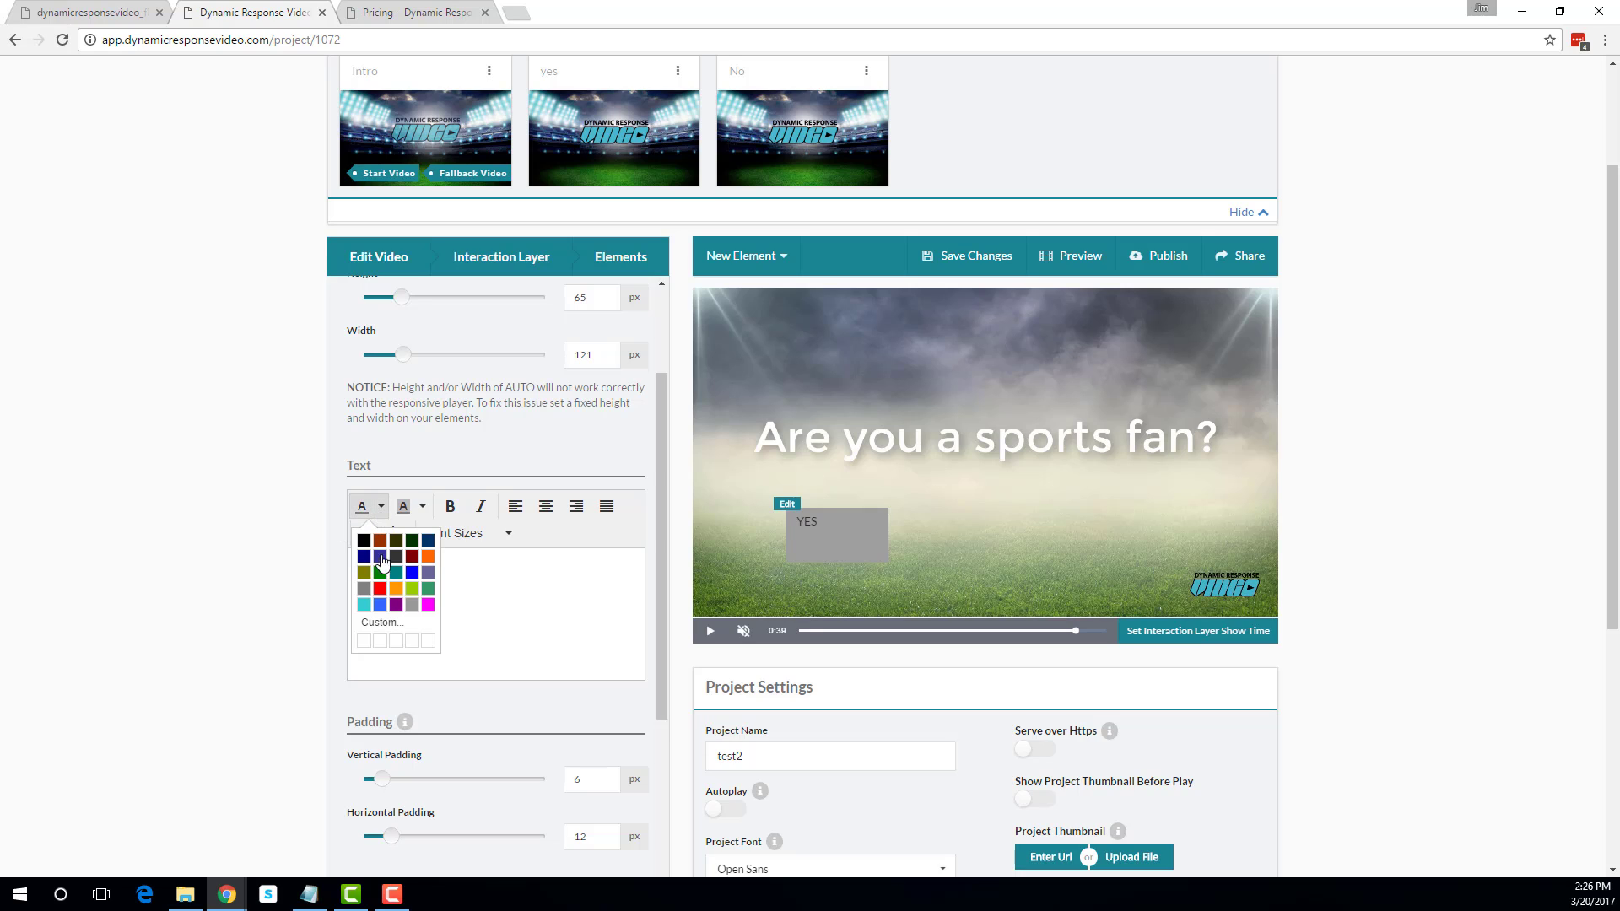
{"action": "left_click", "coordinate": [381, 622]}
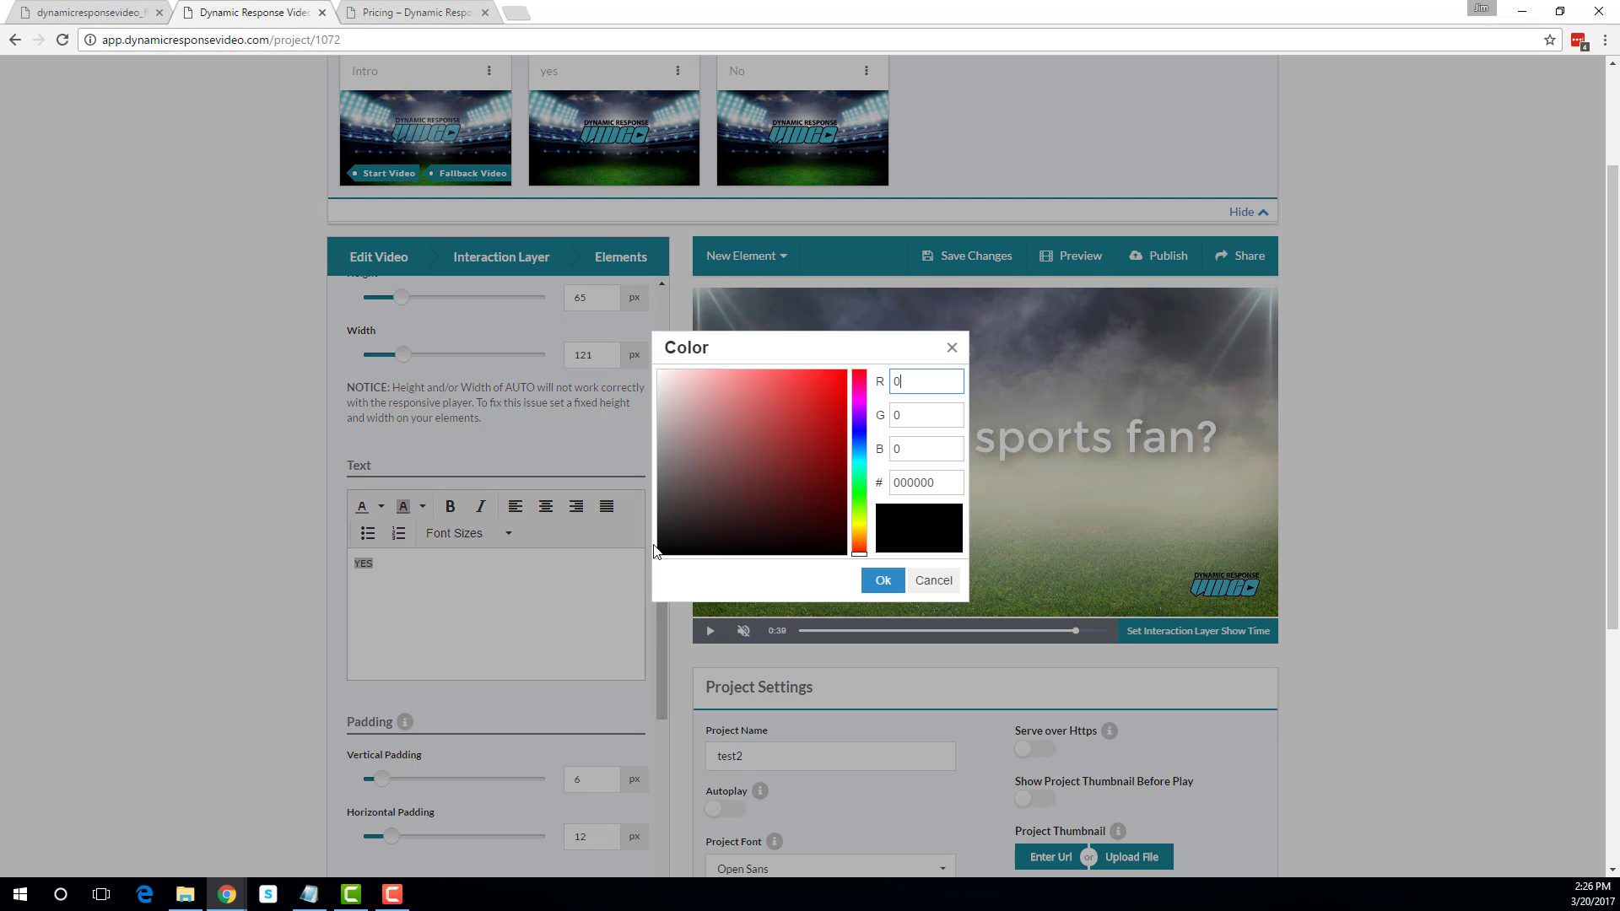
{"action": "left_click_drag", "start_coordinate": [660, 373], "coordinate": [644, 351]}
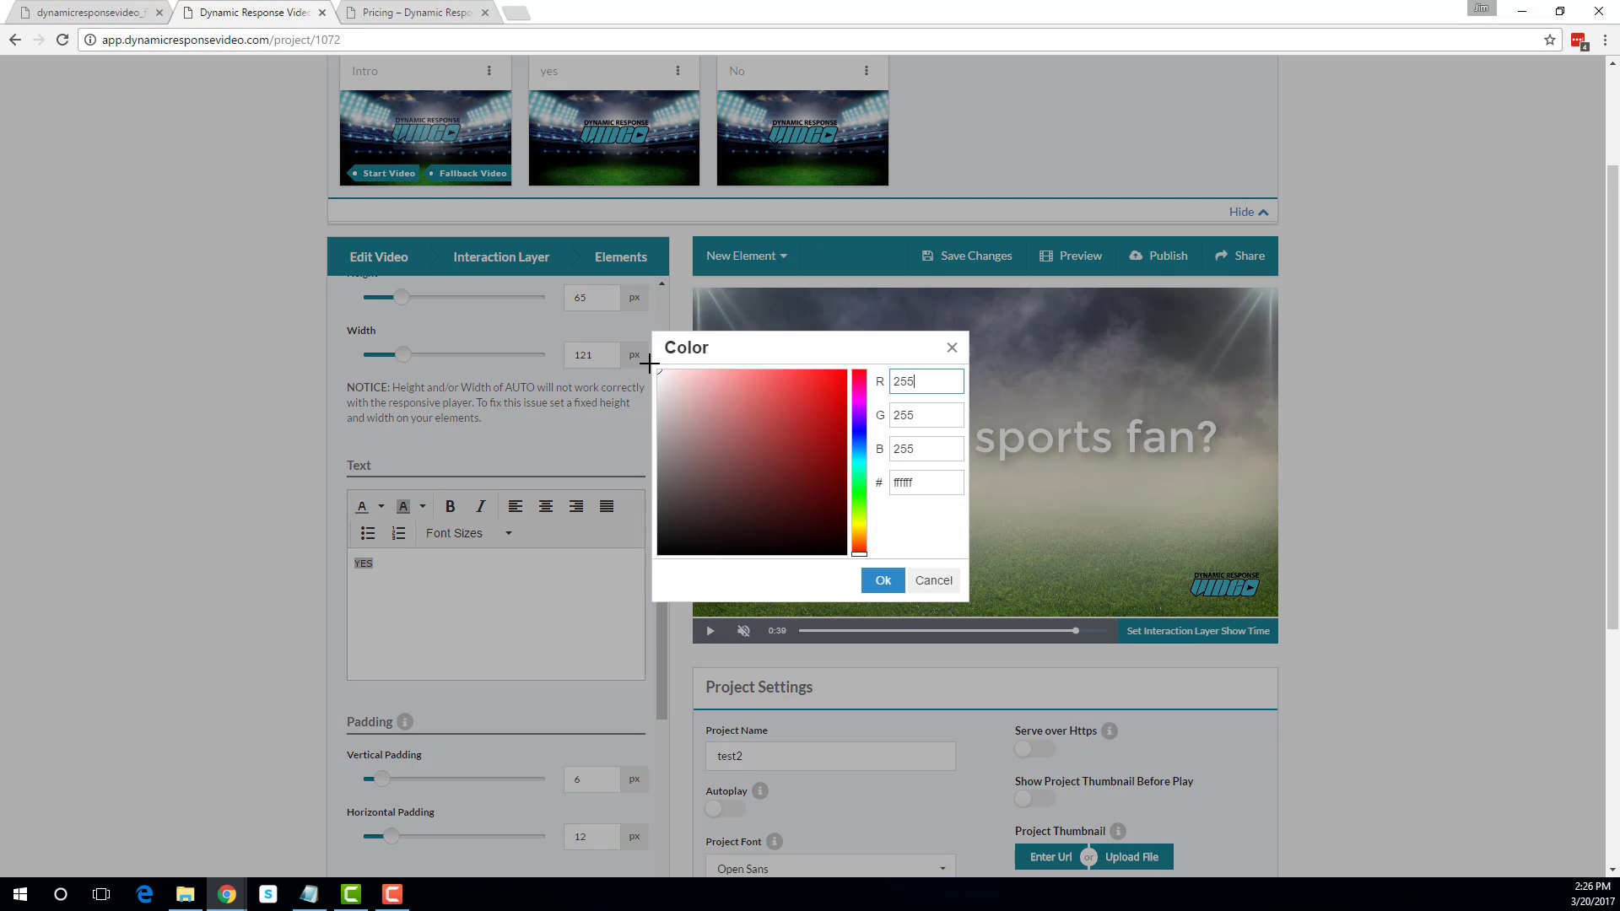
{"action": "left_click", "coordinate": [895, 590]}
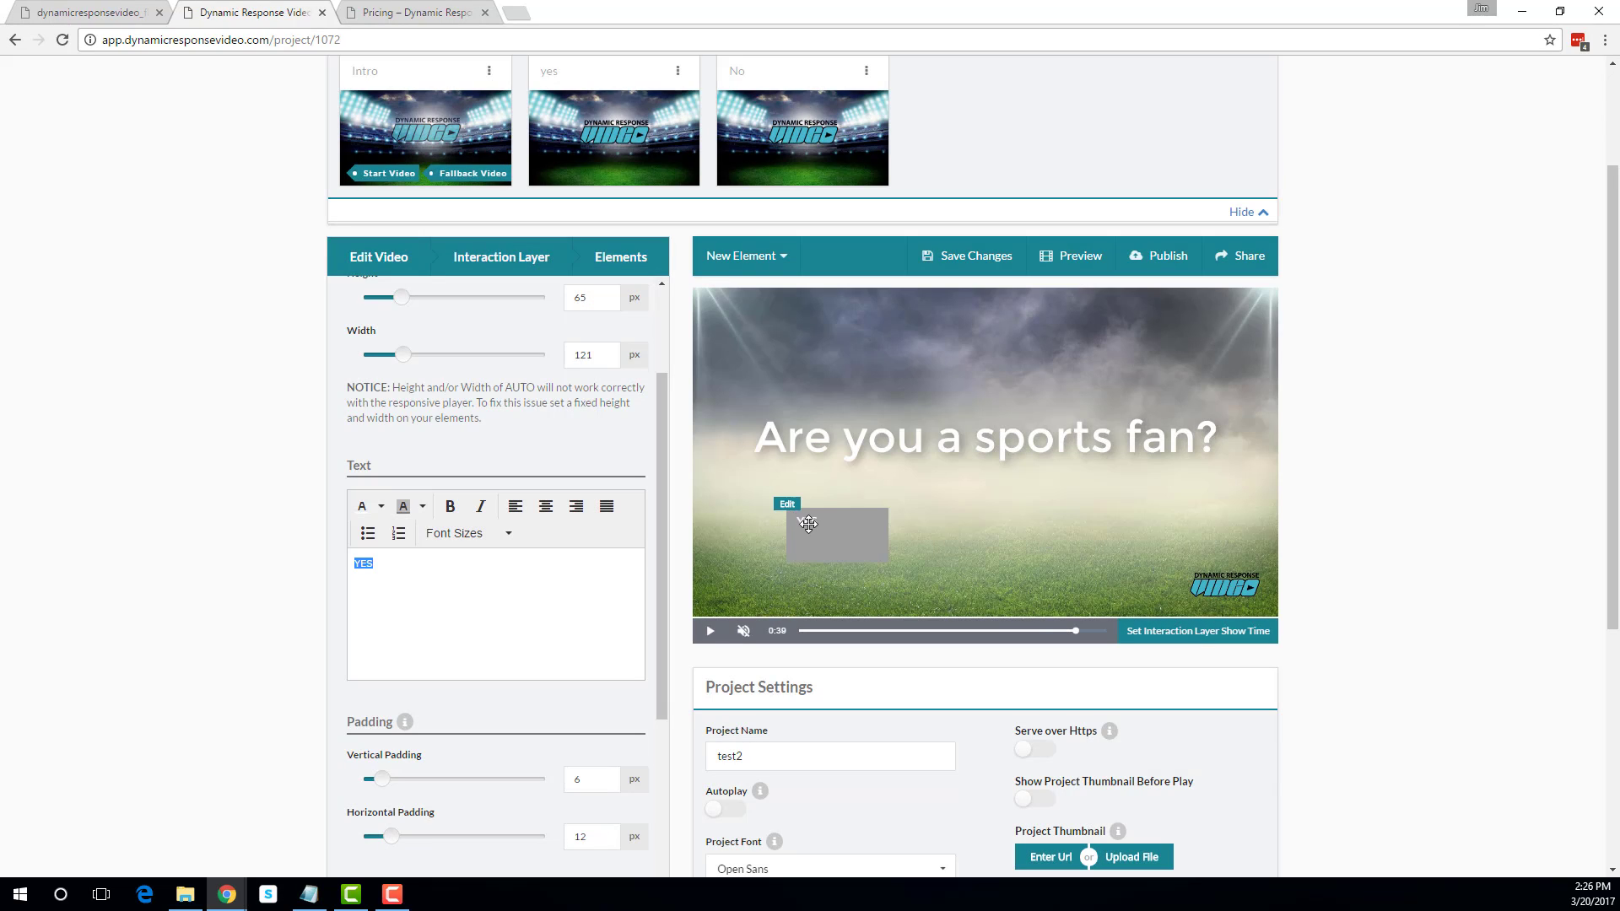
- Increase the button's vertical and horizontal padding to center the small YES label inside it
{"action": "scroll", "coordinate": [569, 598], "scroll_direction": "down", "scroll_amount": 1}
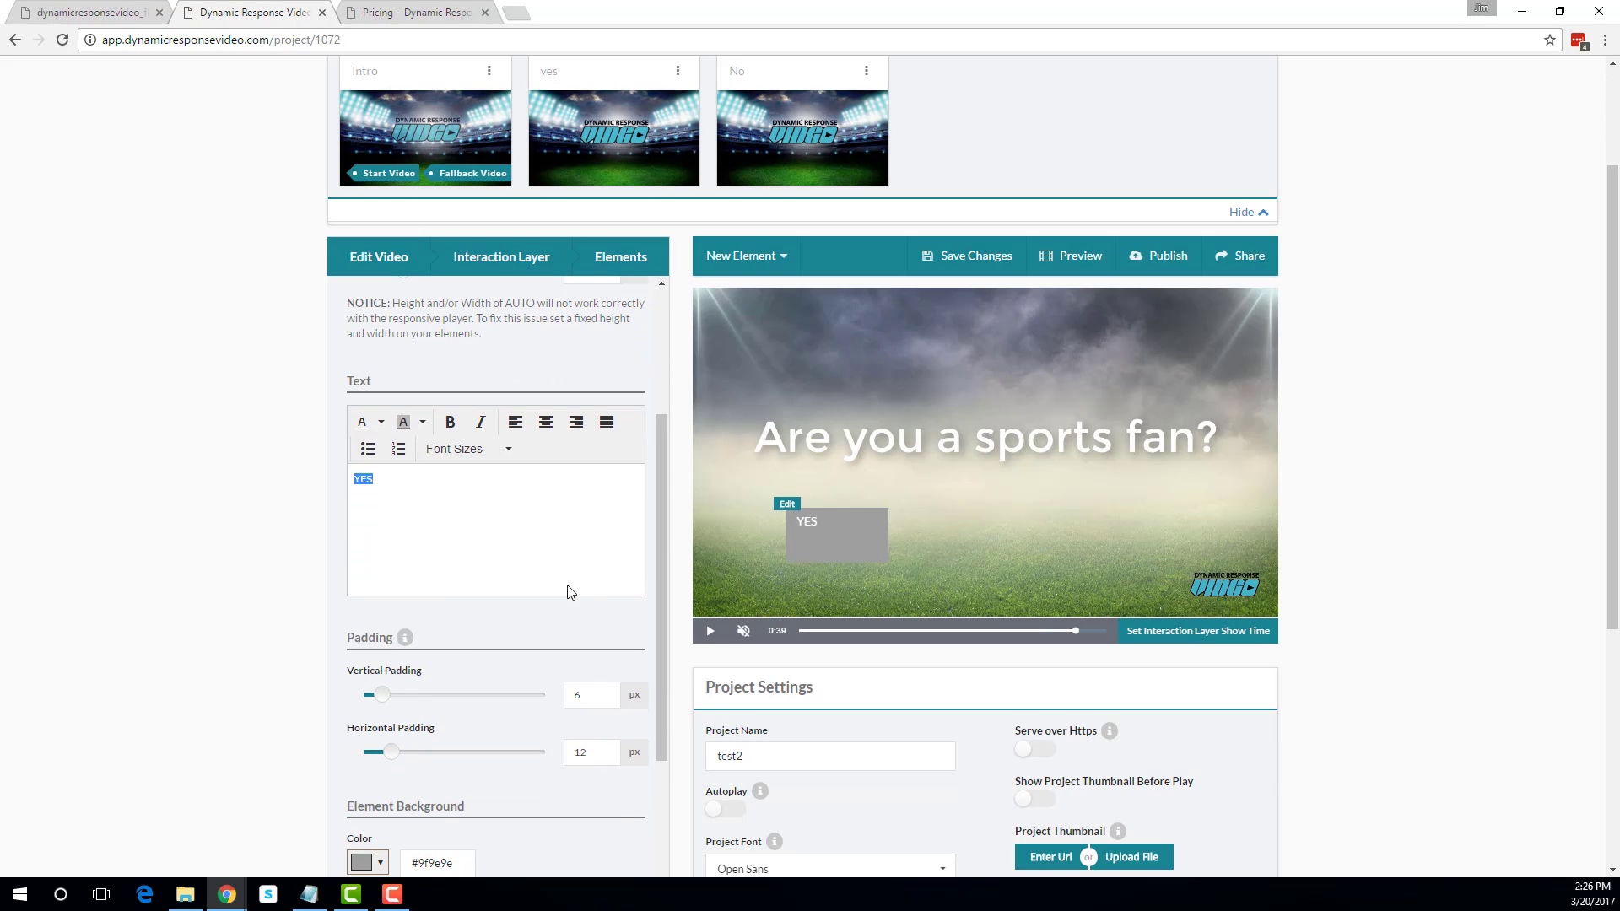
{"action": "scroll", "coordinate": [470, 568], "scroll_direction": "down", "scroll_amount": 2}
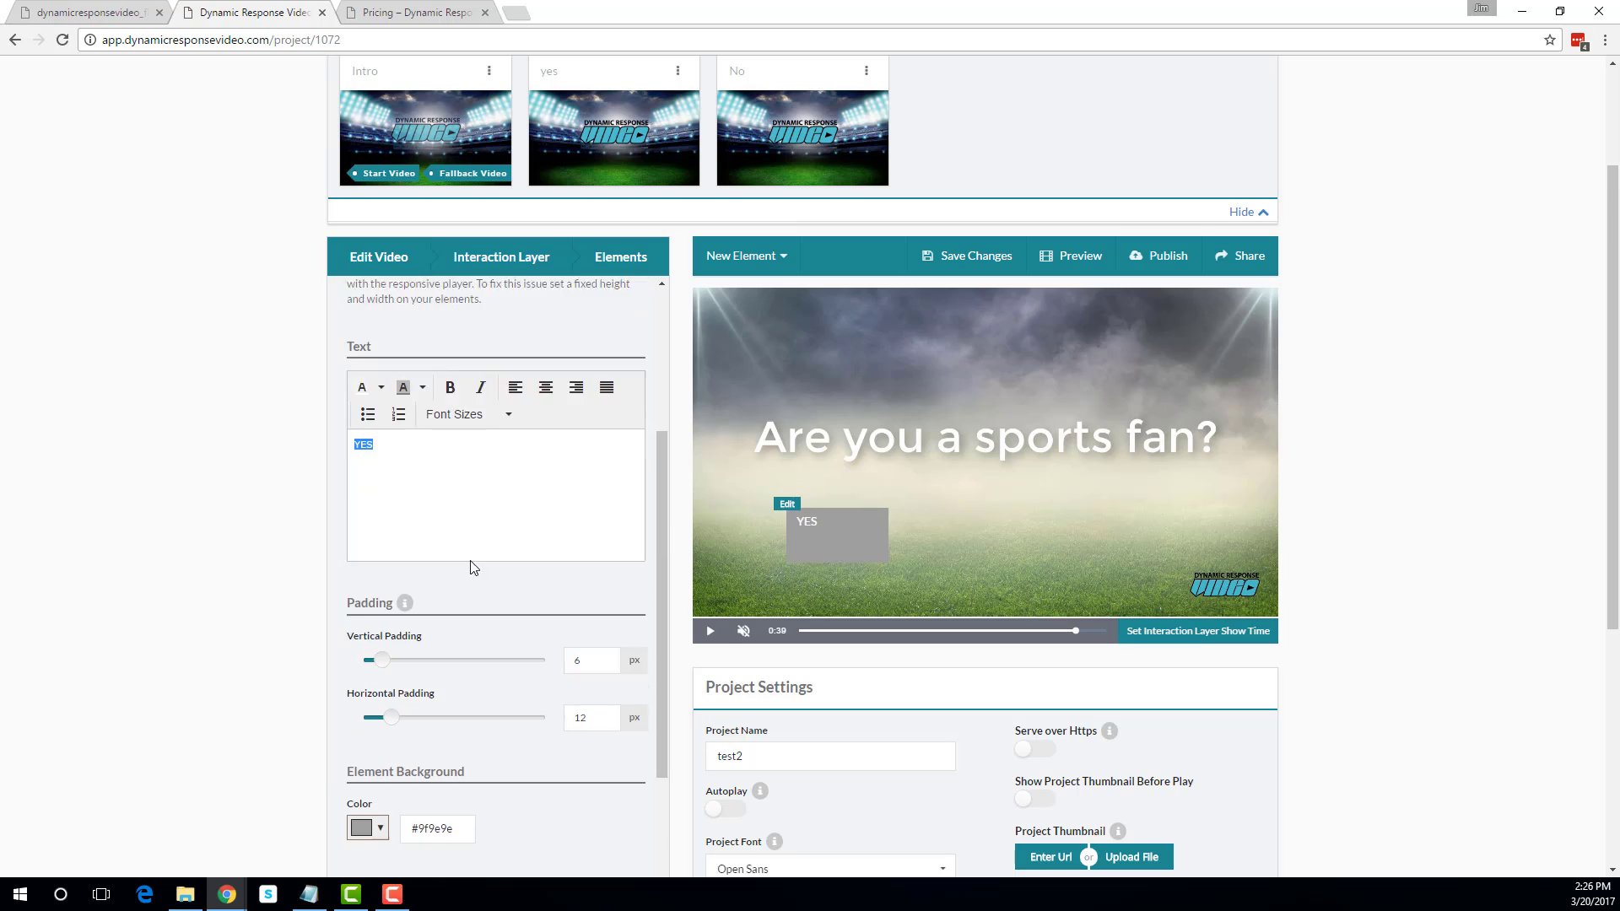
{"action": "left_click_drag", "start_coordinate": [387, 535], "coordinate": [412, 530]}
{"action": "left_click_drag", "start_coordinate": [398, 588], "coordinate": [447, 585]}
{"action": "scroll", "coordinate": [439, 367], "scroll_direction": "up", "scroll_amount": 1}
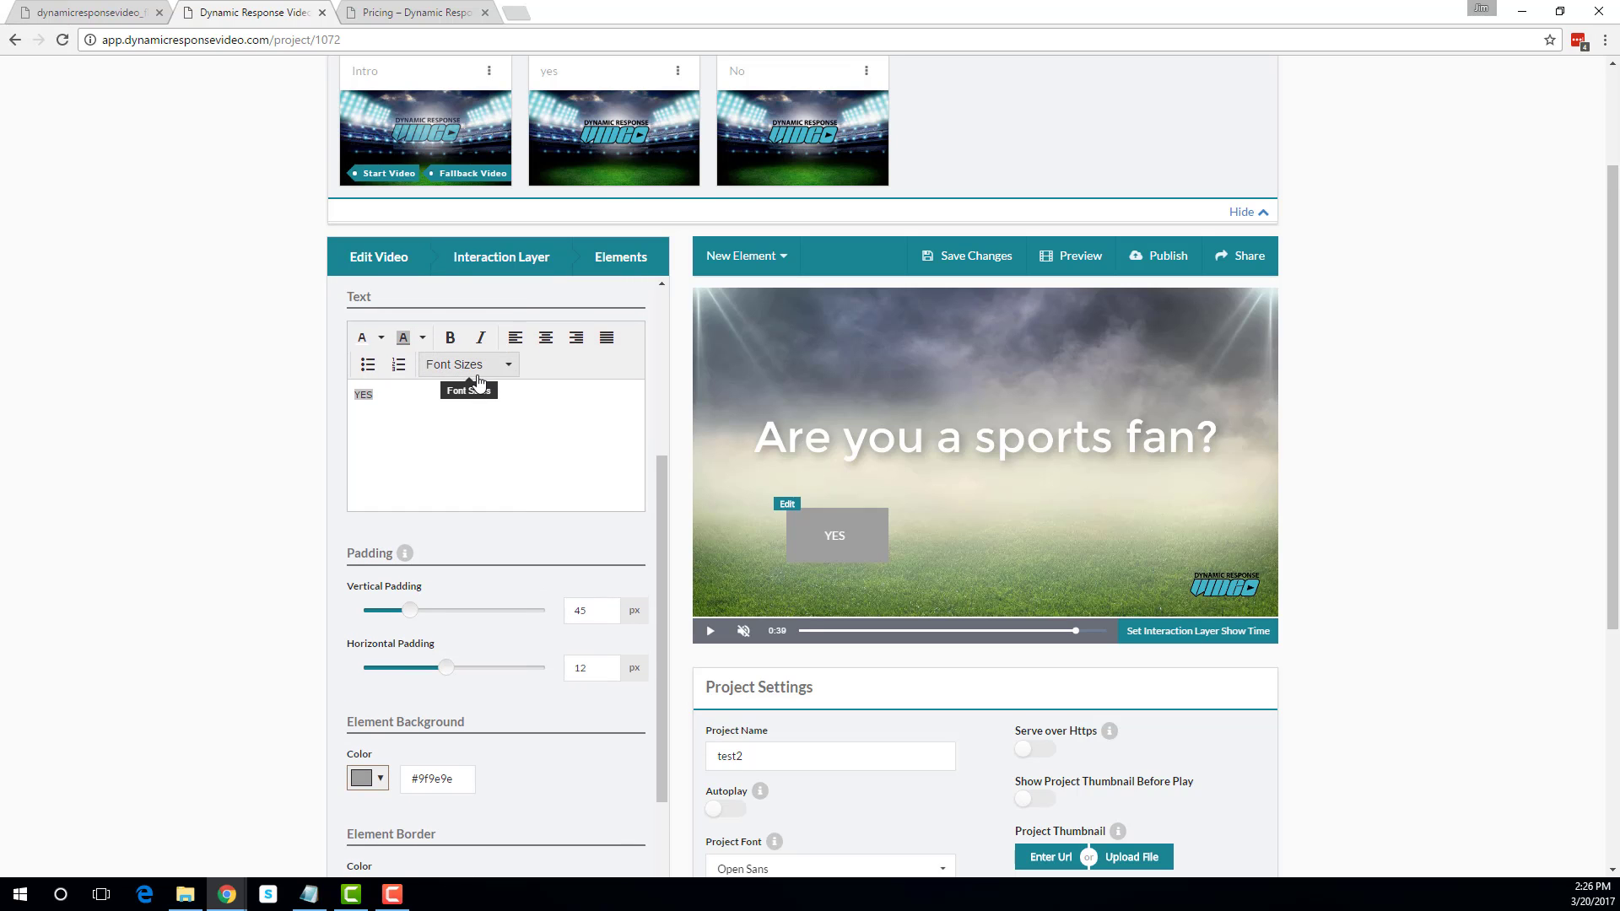
- Enlarge the YES label to 36pt, set the vertical padding to about 23 px and reduce the horizontal padding to fit the text inside the button
{"action": "left_click", "coordinate": [509, 365]}
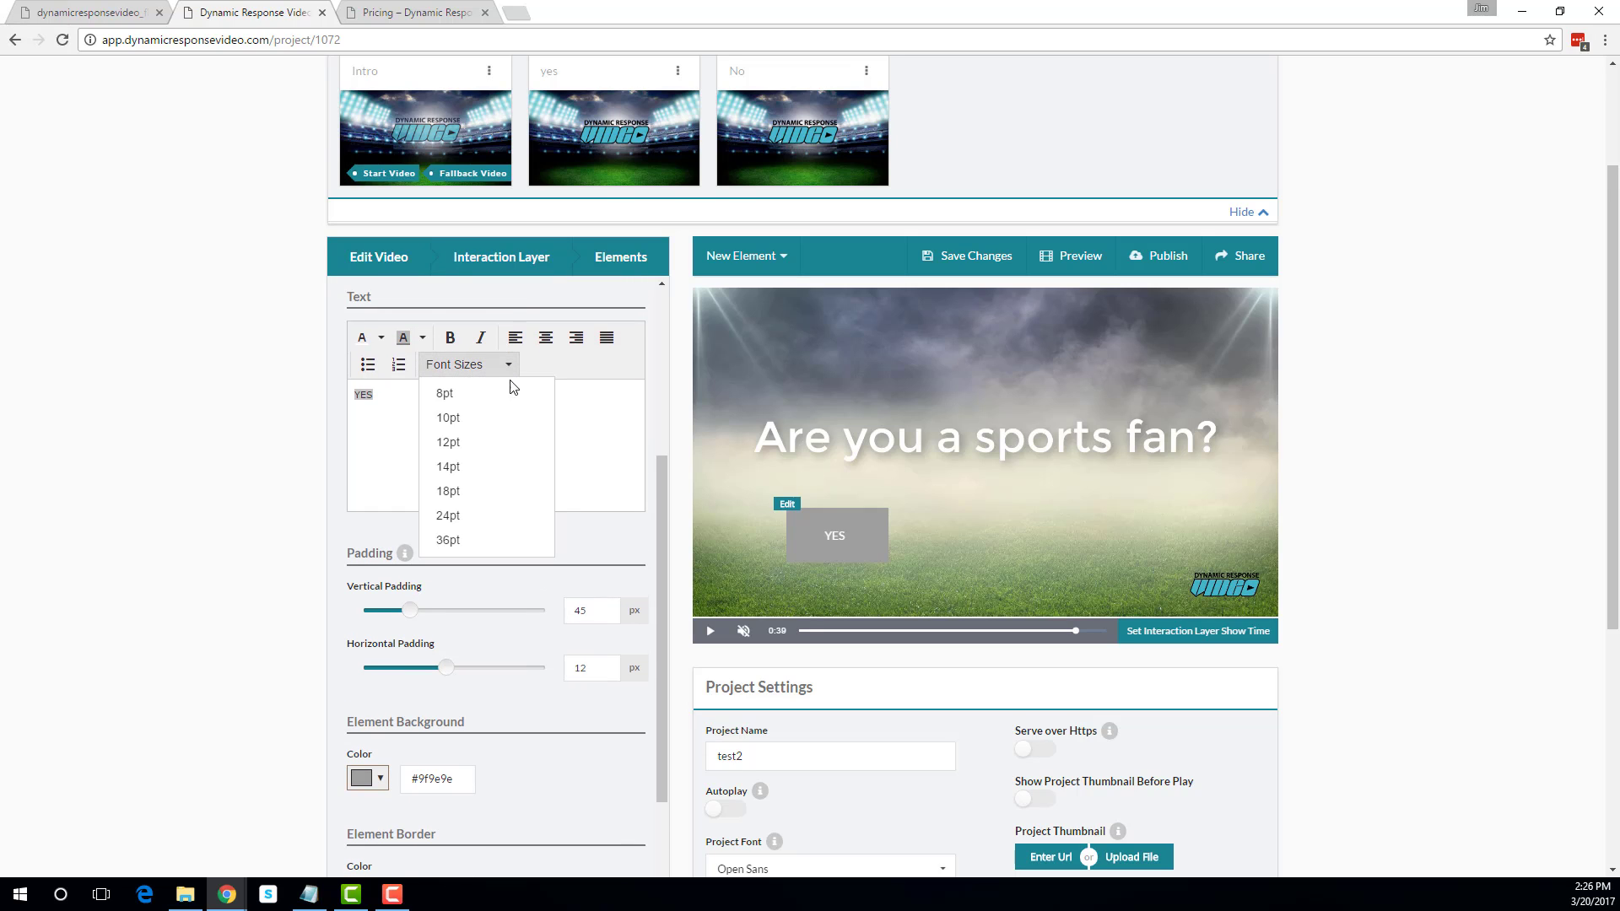
{"action": "left_click", "coordinate": [472, 540]}
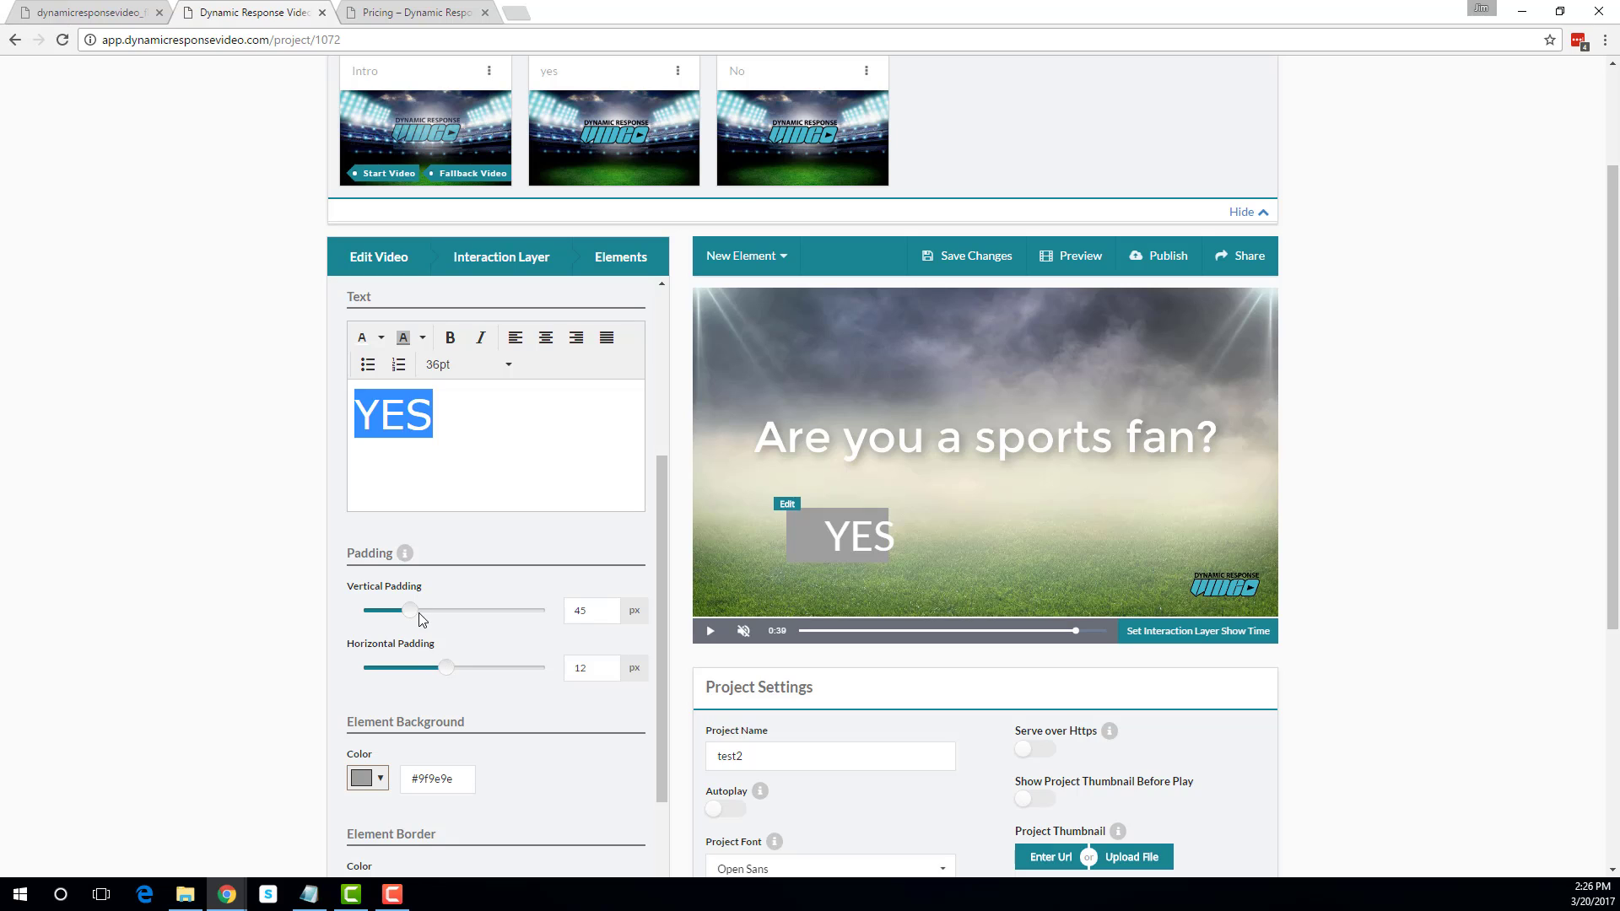
{"action": "mouse_move", "coordinate": [410, 611]}
{"action": "left_mouse_down"}
{"action": "mouse_move", "coordinate": [400, 621]}
{"action": "mouse_move", "coordinate": [410, 612]}
{"action": "left_mouse_up"}
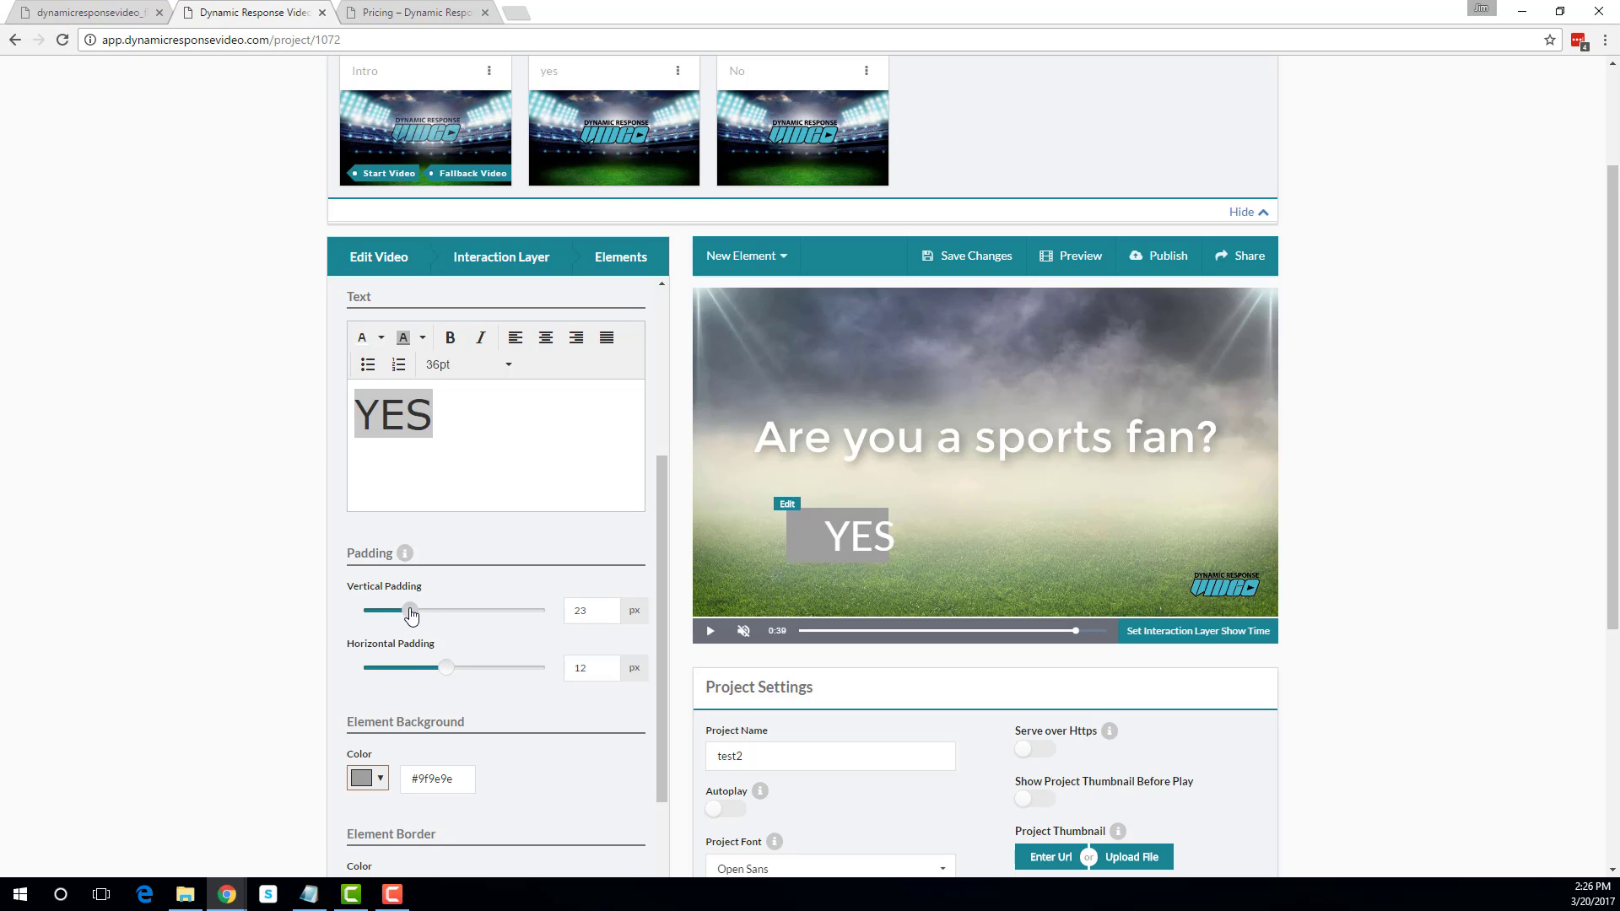
{"action": "left_click_drag", "start_coordinate": [439, 674], "coordinate": [408, 677]}
- Change the button's background color to the bright blue #0b32b5
{"action": "scroll", "coordinate": [453, 668], "scroll_direction": "down", "scroll_amount": 1}
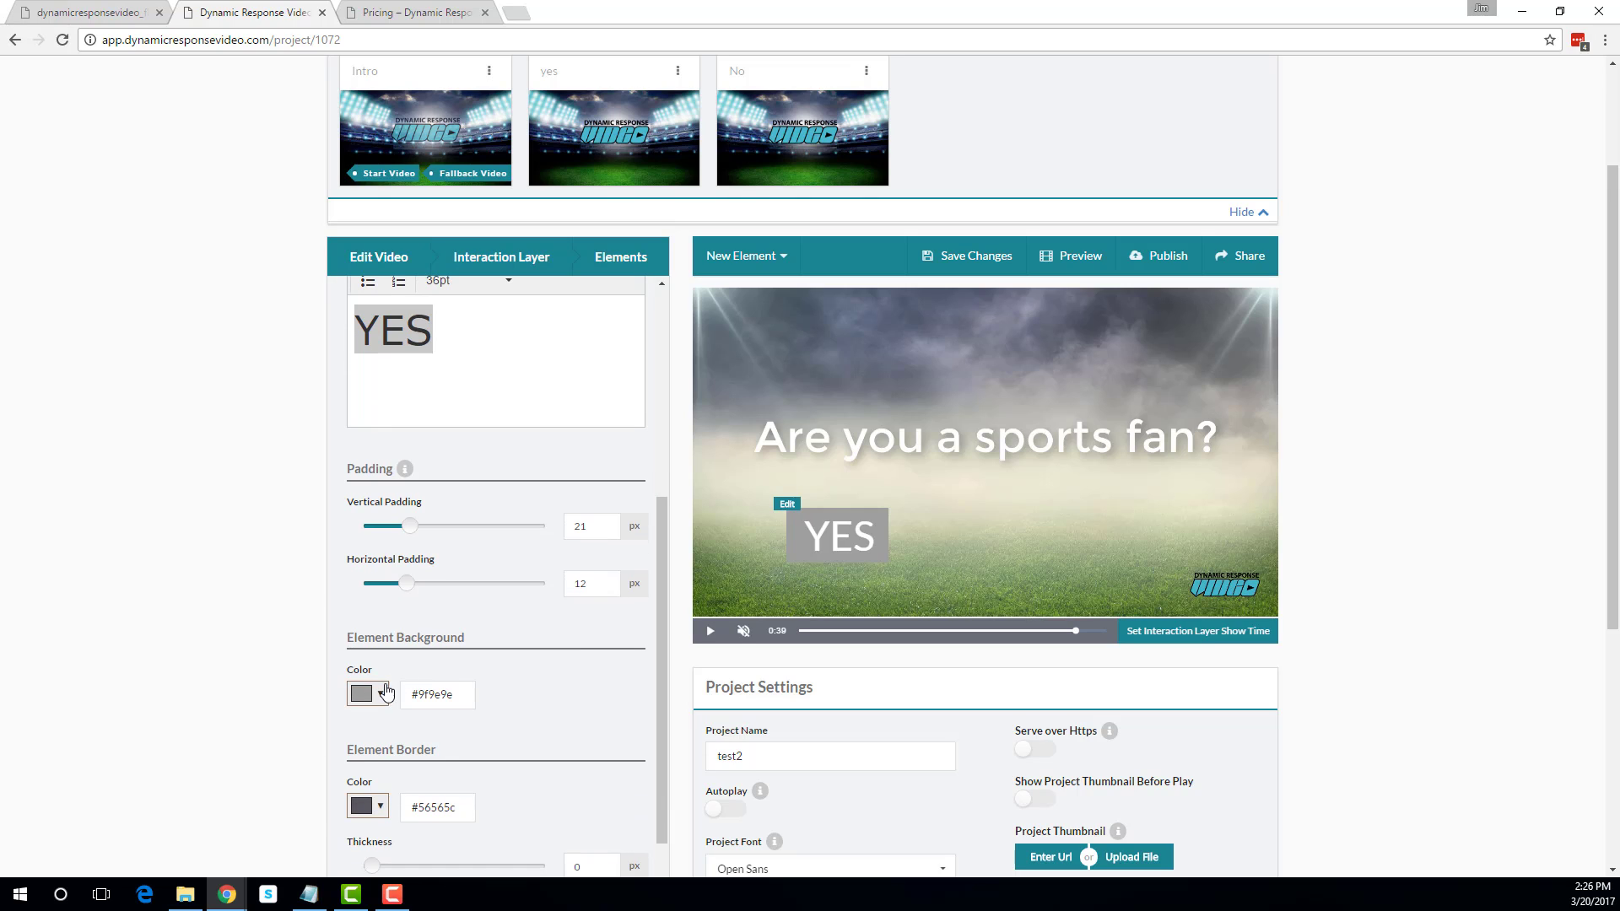
{"action": "left_click", "coordinate": [380, 695]}
{"action": "left_click_drag", "start_coordinate": [376, 777], "coordinate": [420, 791]}
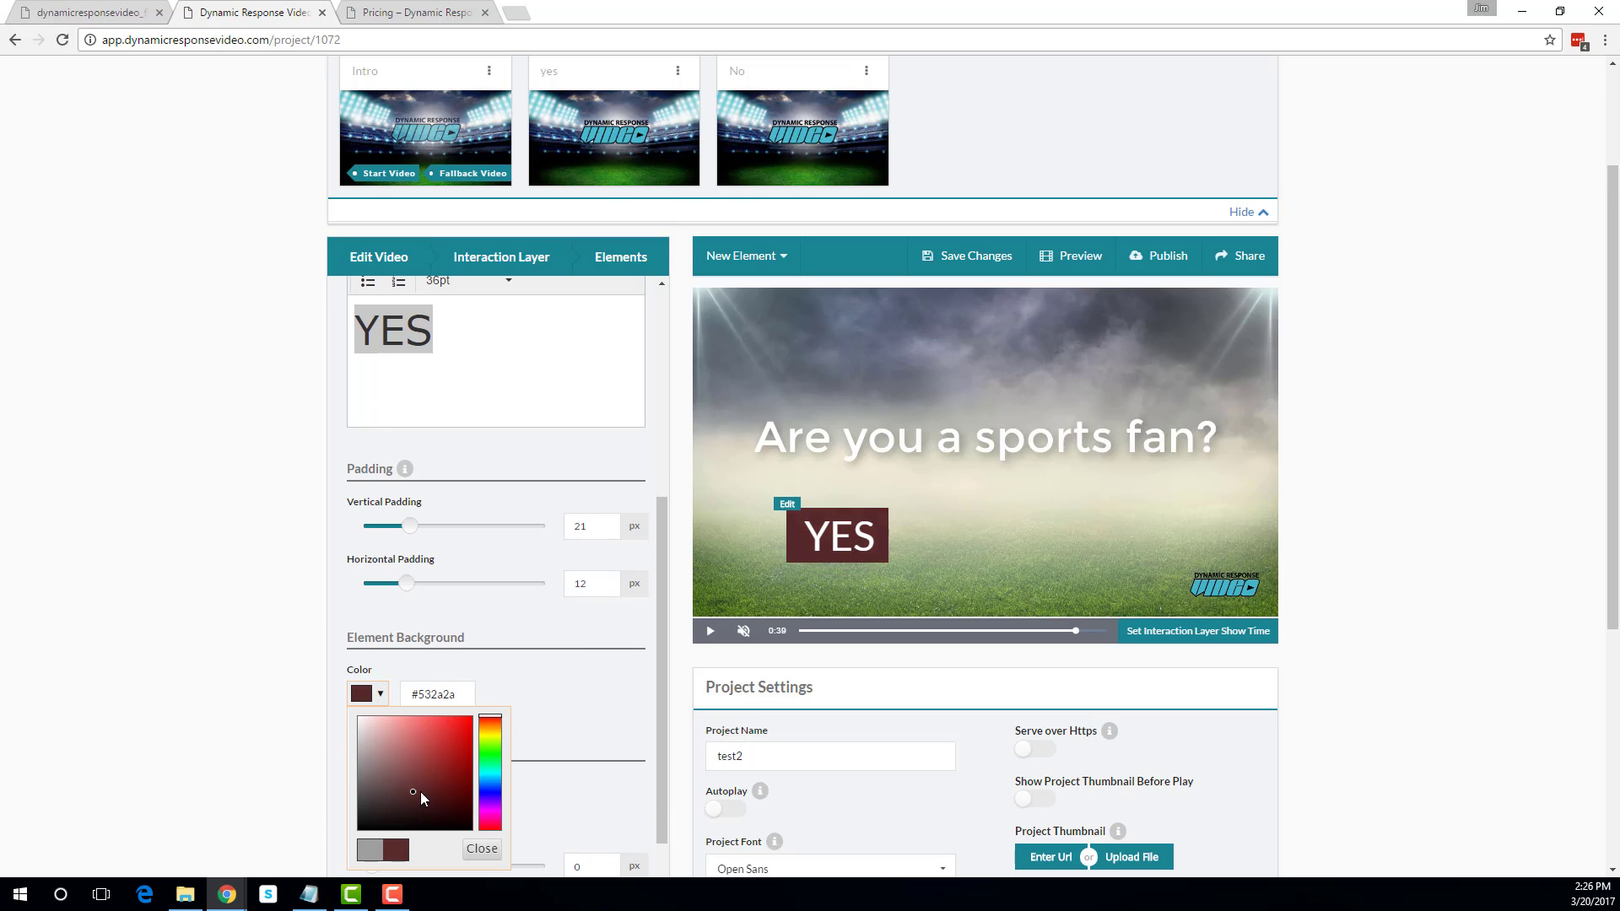
{"action": "left_click", "coordinate": [481, 794]}
{"action": "left_click", "coordinate": [487, 788]}
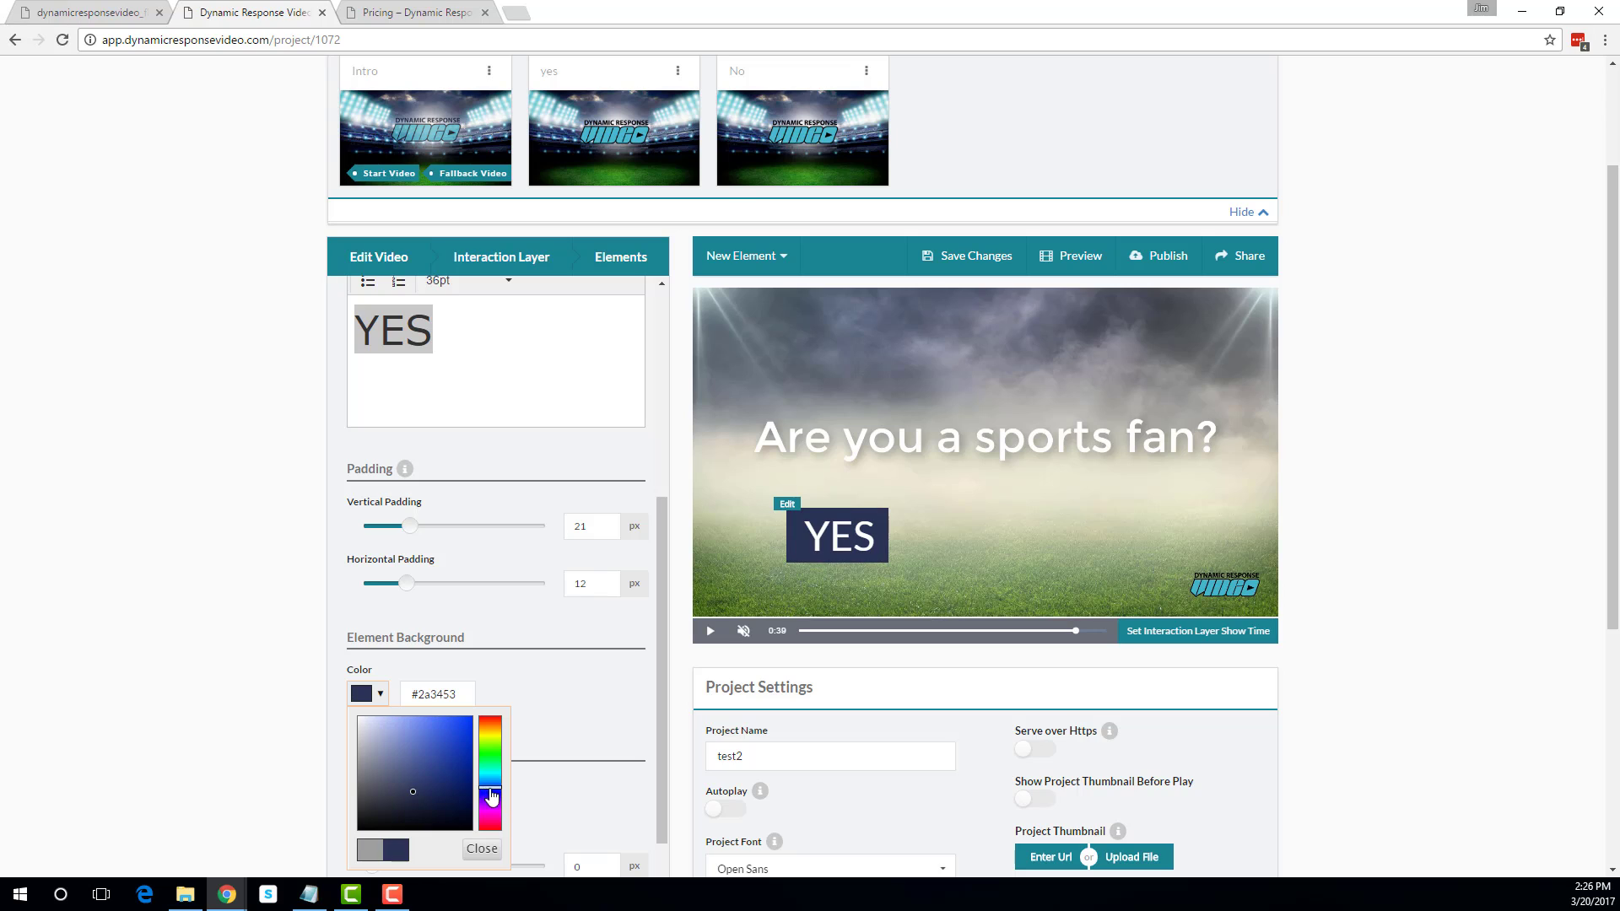
{"action": "left_click_drag", "start_coordinate": [413, 798], "coordinate": [465, 753]}
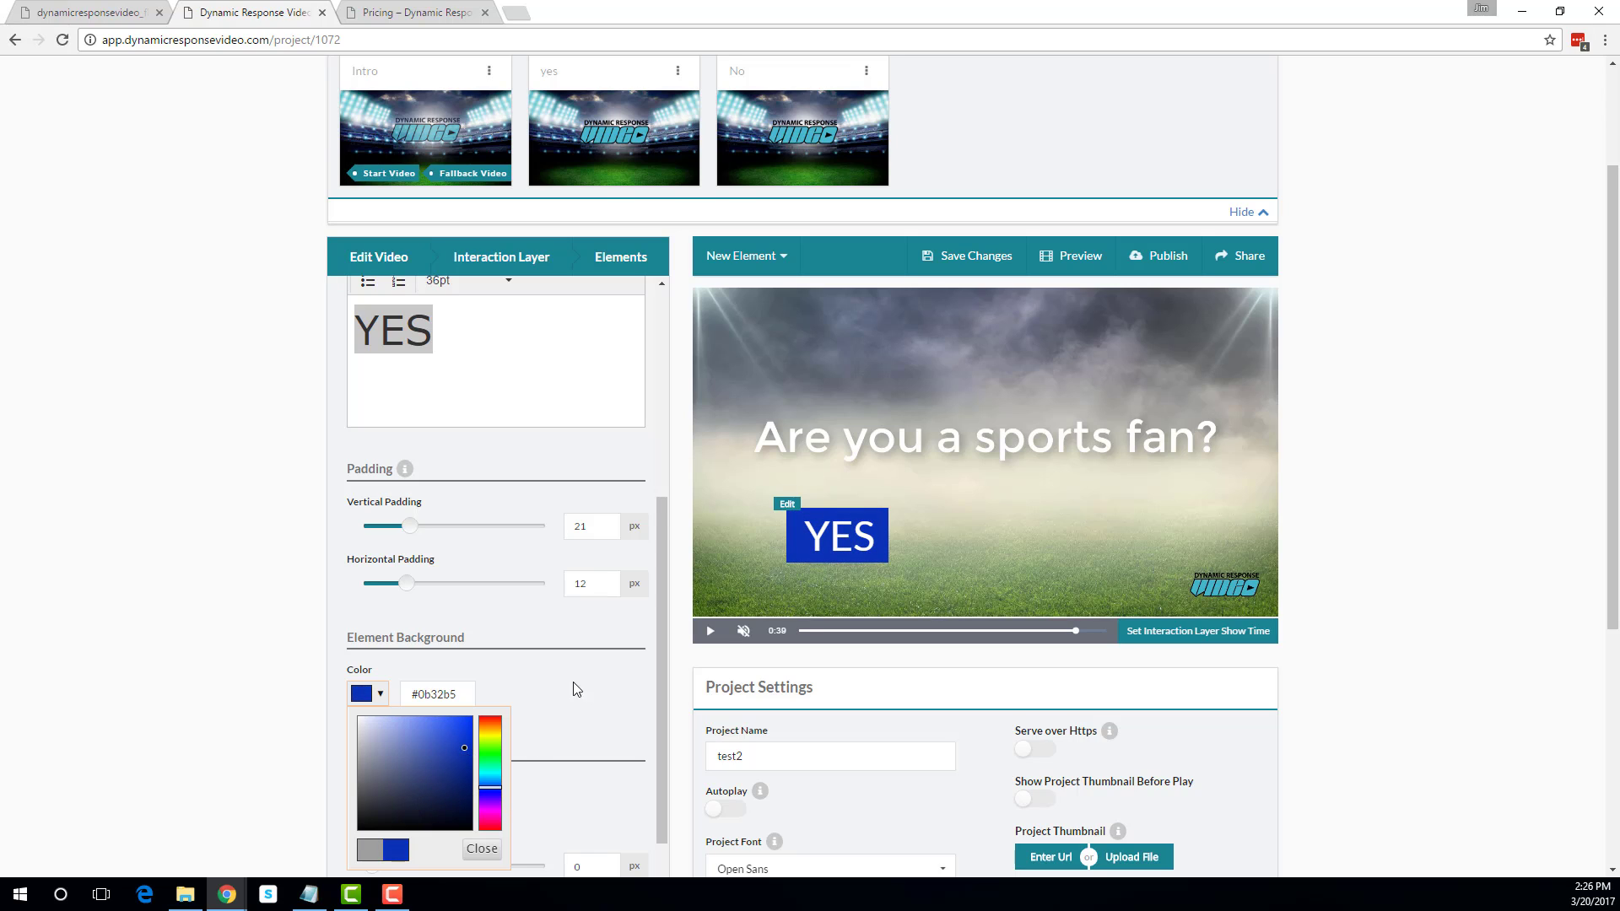
{"action": "scroll", "coordinate": [571, 658], "scroll_direction": "down", "scroll_amount": 1}
{"action": "left_click", "coordinate": [580, 577]}
- Round the button's corners with an element radius of 14%
{"action": "scroll", "coordinate": [568, 563], "scroll_direction": "down", "scroll_amount": 1}
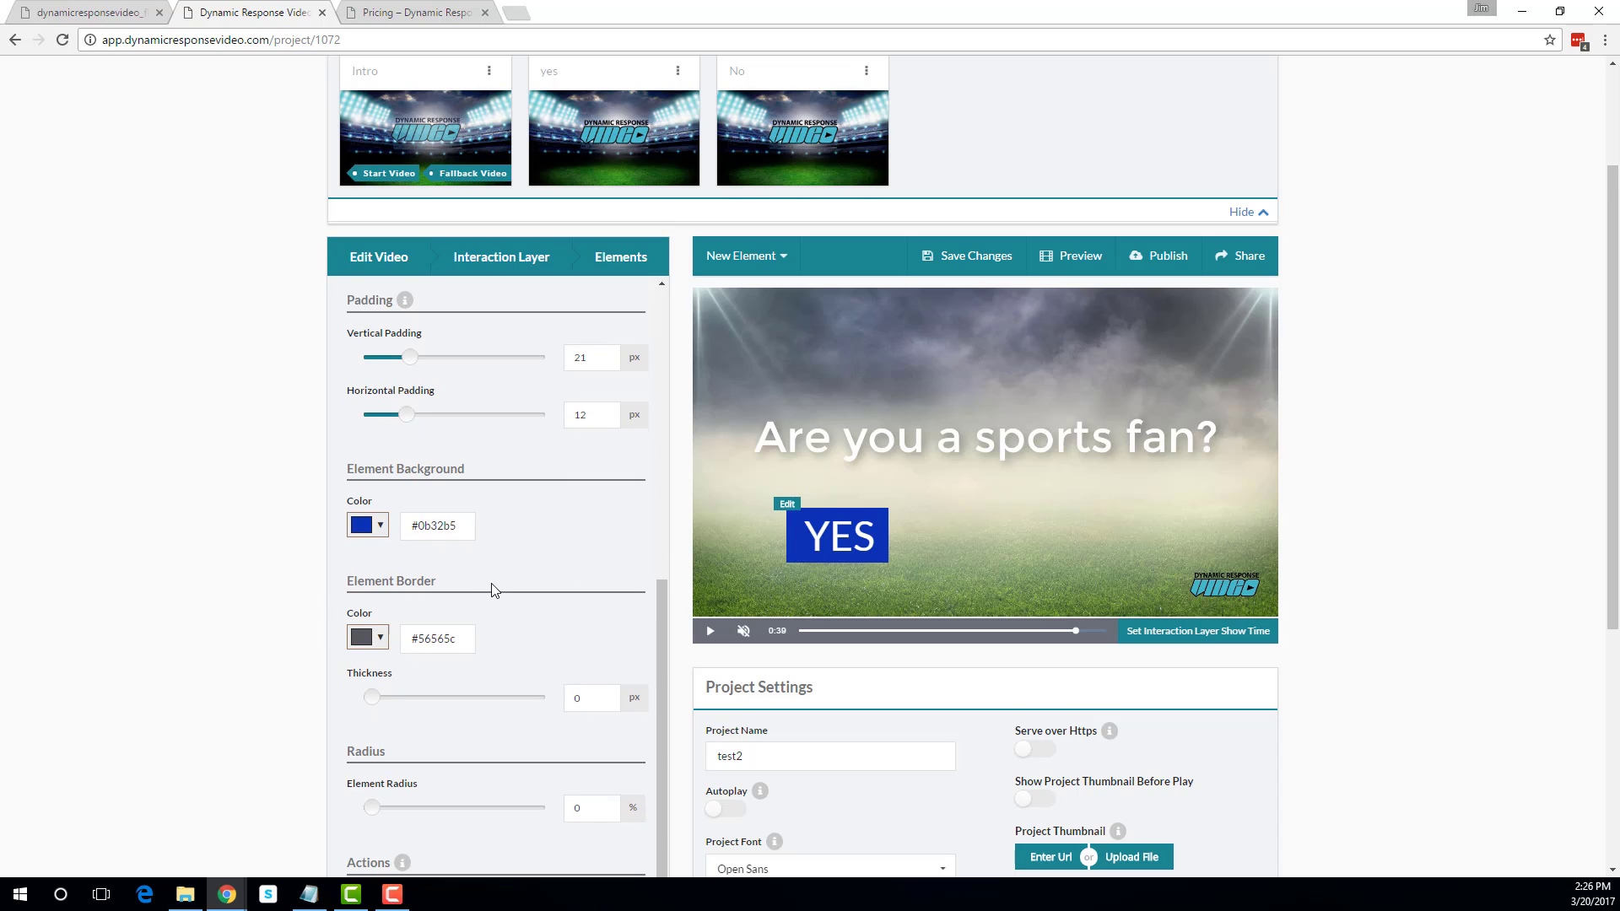
{"action": "scroll", "coordinate": [509, 585], "scroll_direction": "down", "scroll_amount": 1}
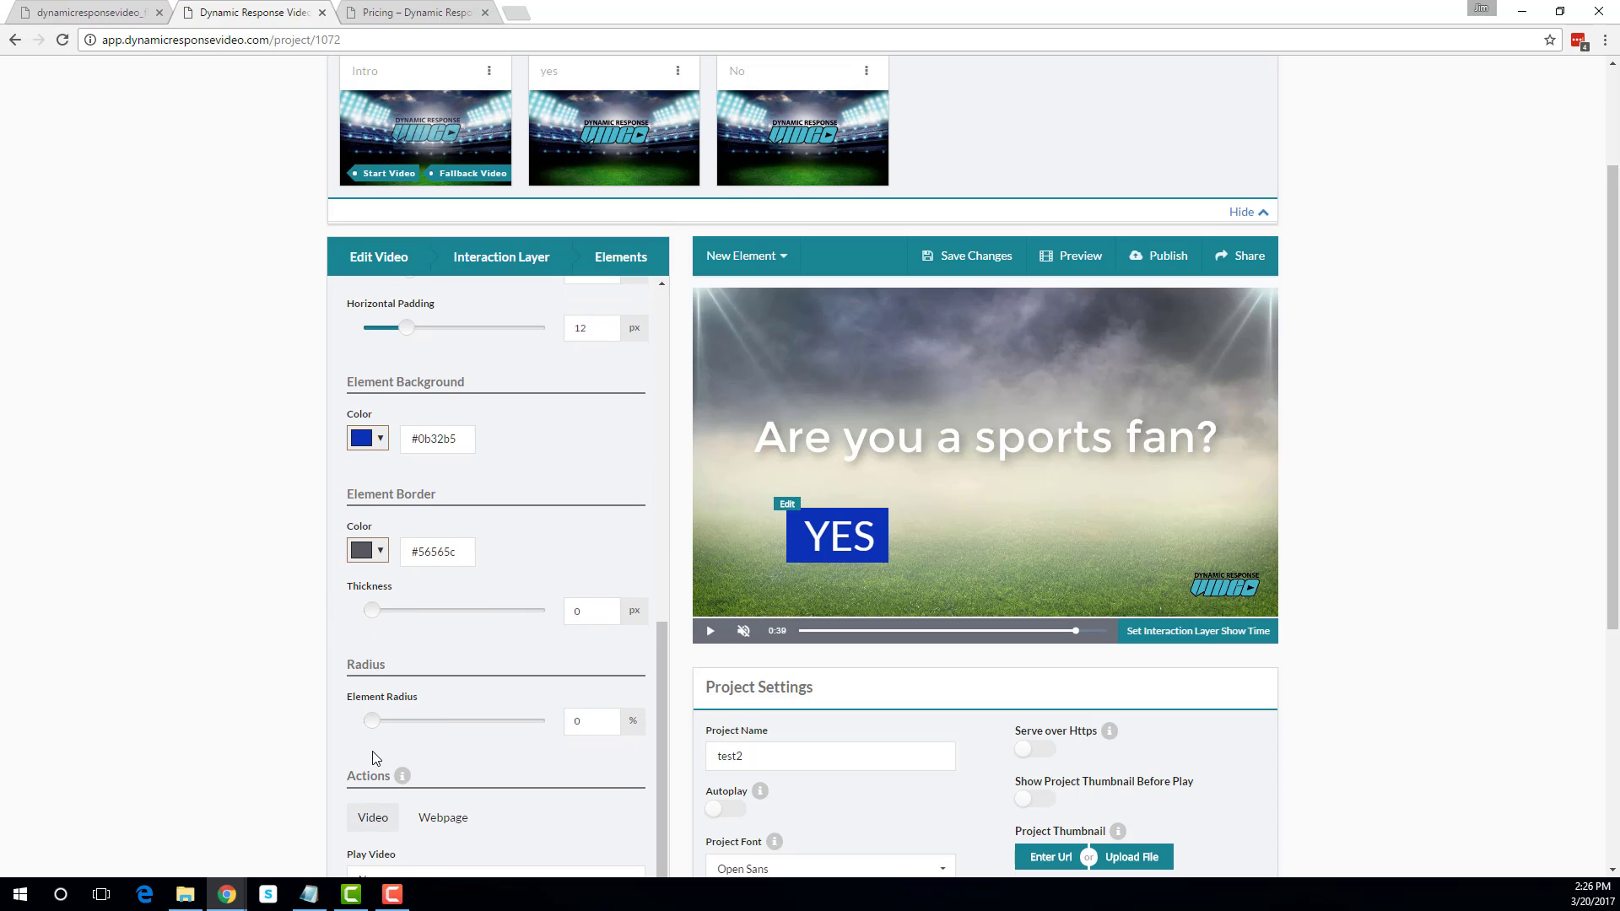
{"action": "left_click_drag", "start_coordinate": [375, 731], "coordinate": [396, 731]}
- Slightly reduce the button's horizontal padding and move the YES button a little right and up on the video
{"action": "scroll", "coordinate": [415, 422], "scroll_direction": "up", "scroll_amount": 1}
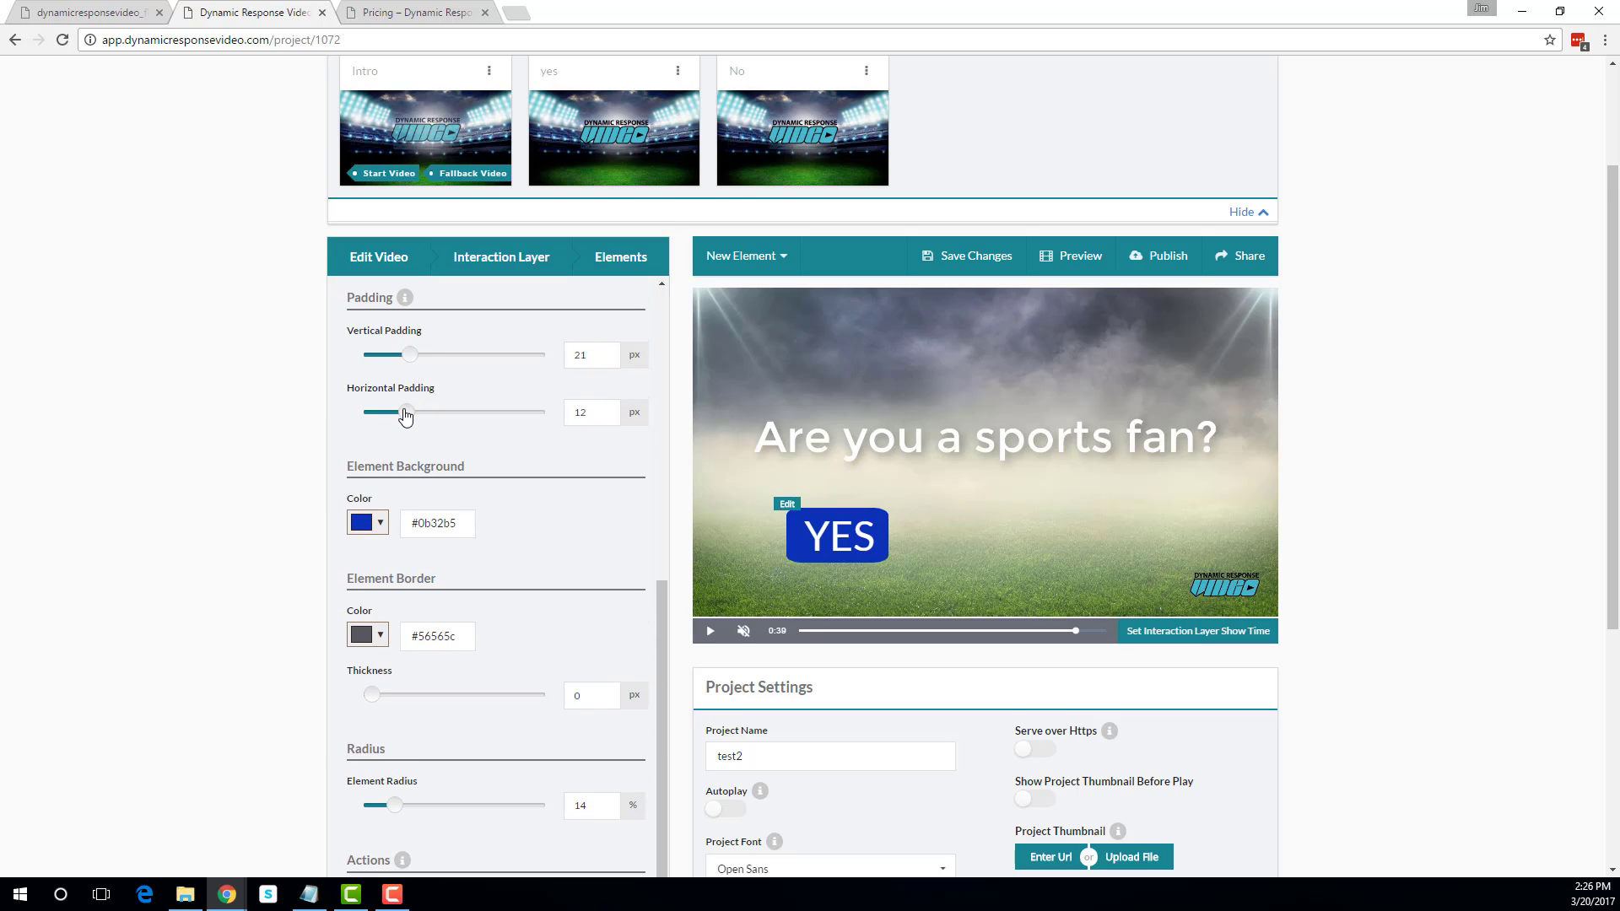
{"action": "left_click_drag", "start_coordinate": [406, 412], "coordinate": [404, 412]}
{"action": "scroll", "coordinate": [507, 526], "scroll_direction": "down", "scroll_amount": 1}
{"action": "left_click_drag", "start_coordinate": [857, 551], "coordinate": [898, 541]}
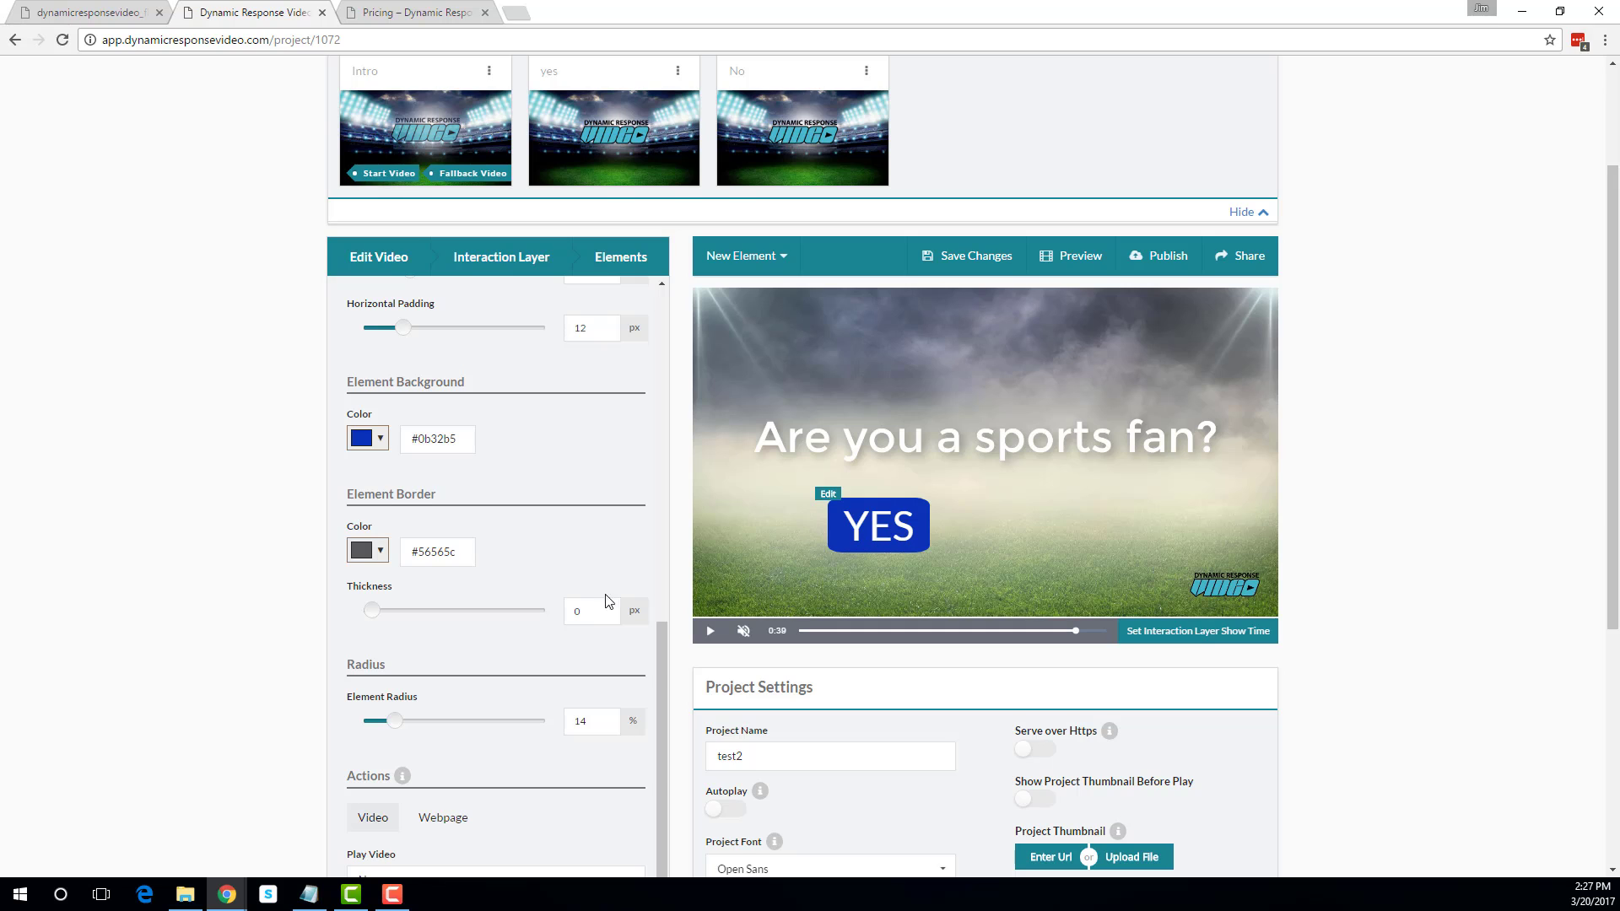
- Set the YES button's action to play the yes video
{"action": "scroll", "coordinate": [582, 601], "scroll_direction": "down", "scroll_amount": 1}
{"action": "scroll", "coordinate": [528, 431], "scroll_direction": "down", "scroll_amount": 1}
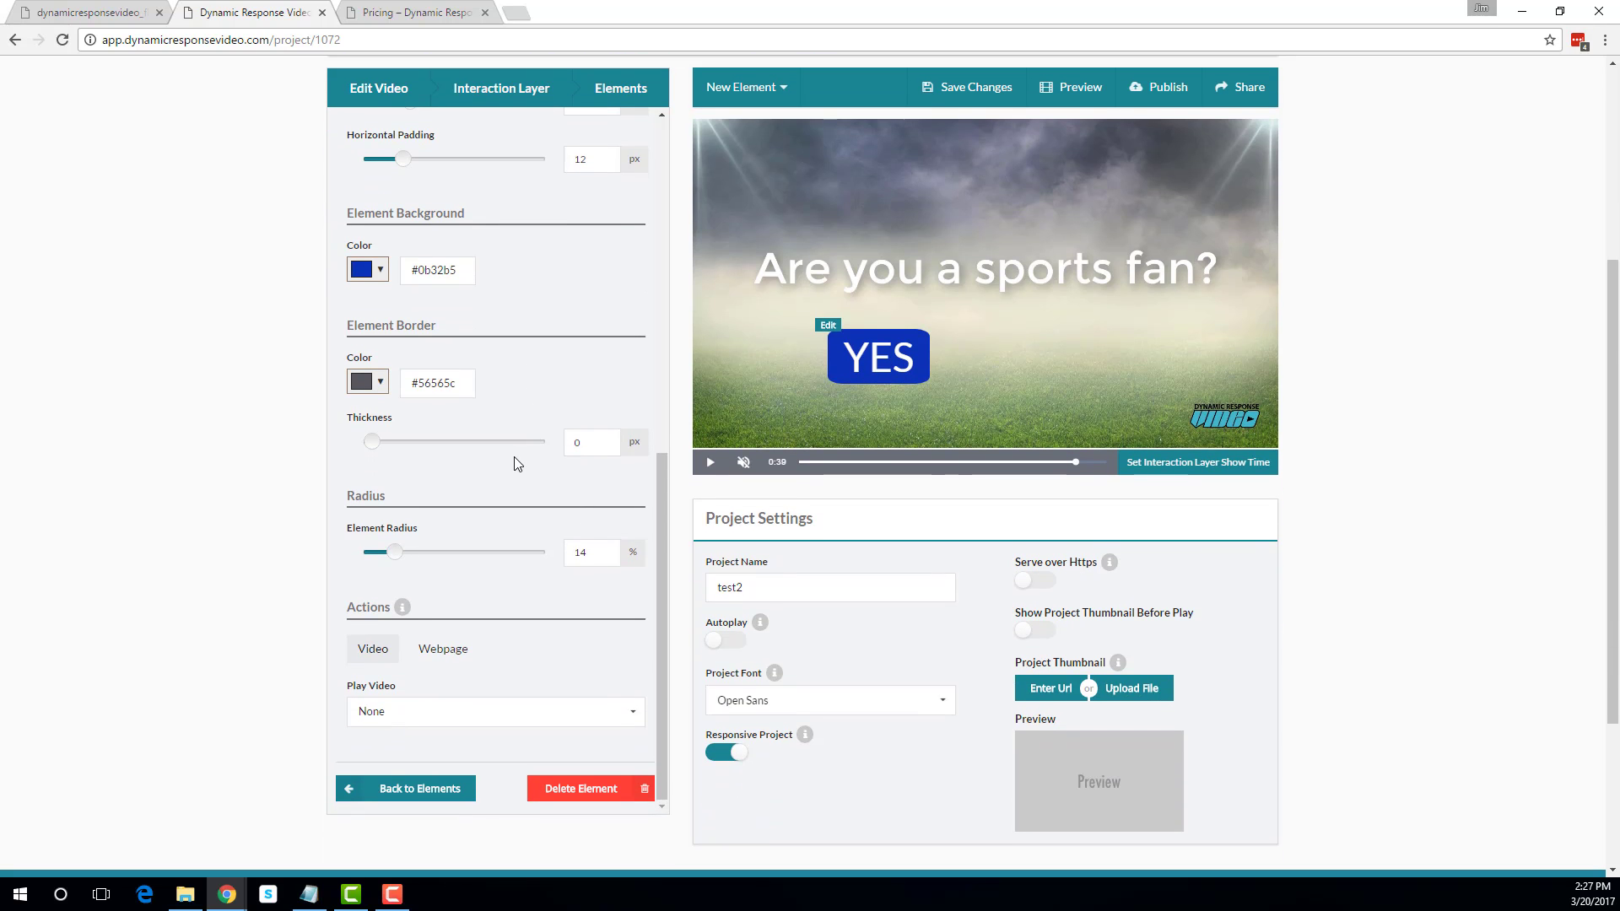
{"action": "scroll", "coordinate": [517, 463], "scroll_direction": "down", "scroll_amount": 2}
{"action": "scroll", "coordinate": [517, 466], "scroll_direction": "up", "scroll_amount": 2}
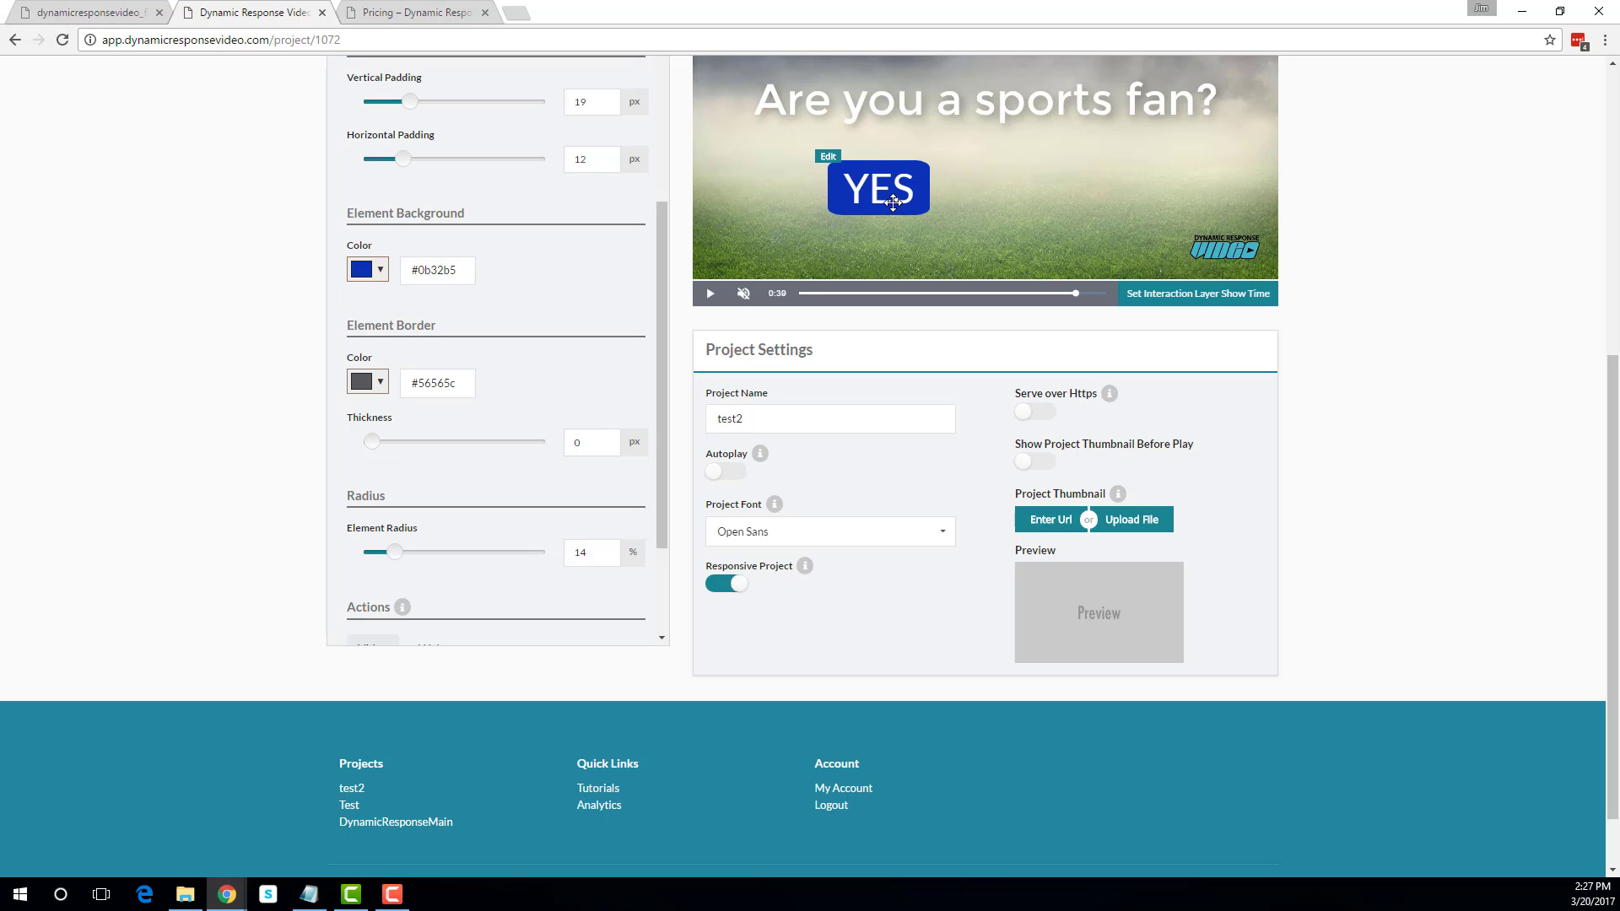
{"action": "scroll", "coordinate": [1421, 266], "scroll_direction": "up", "scroll_amount": 6}
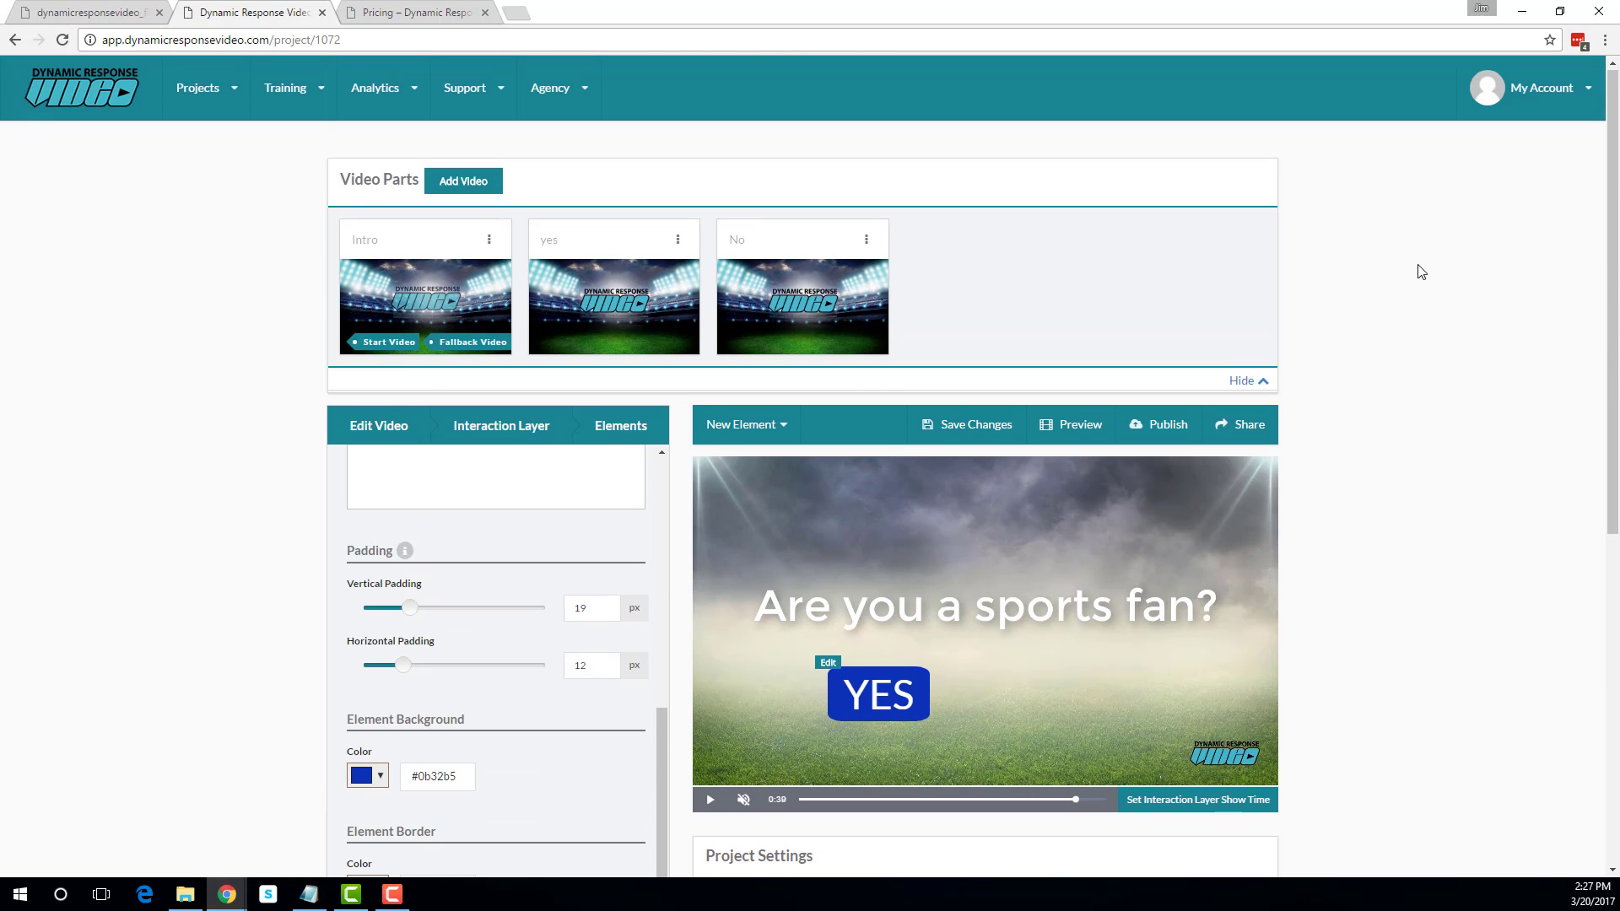
{"action": "scroll", "coordinate": [1417, 291], "scroll_direction": "down", "scroll_amount": 5}
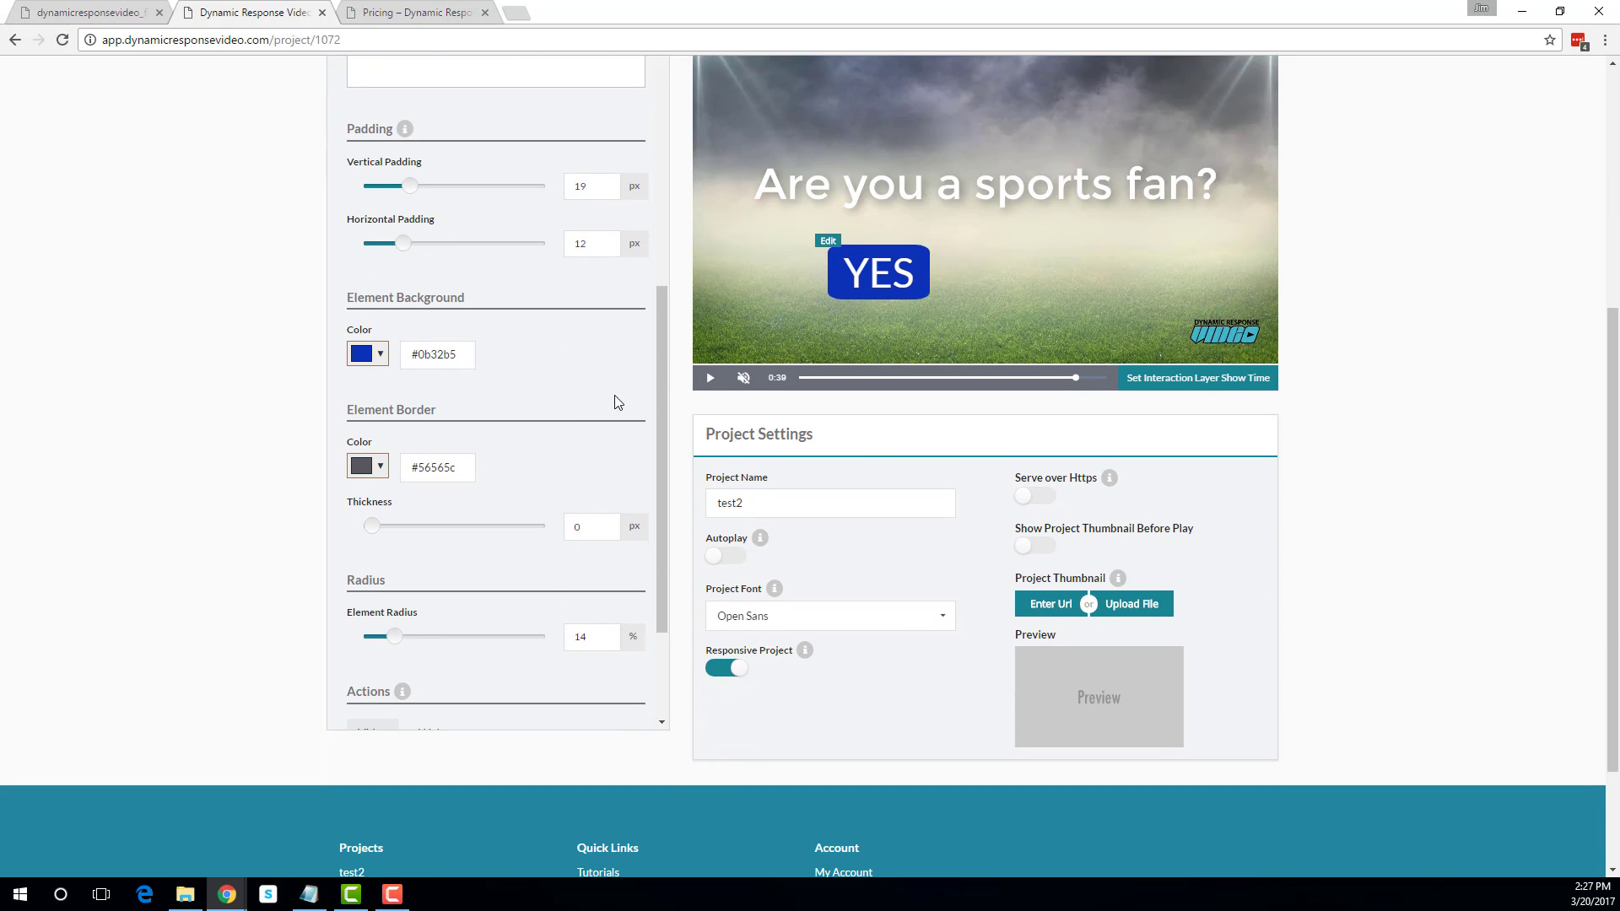
{"action": "left_click_drag", "start_coordinate": [661, 374], "coordinate": [663, 476]}
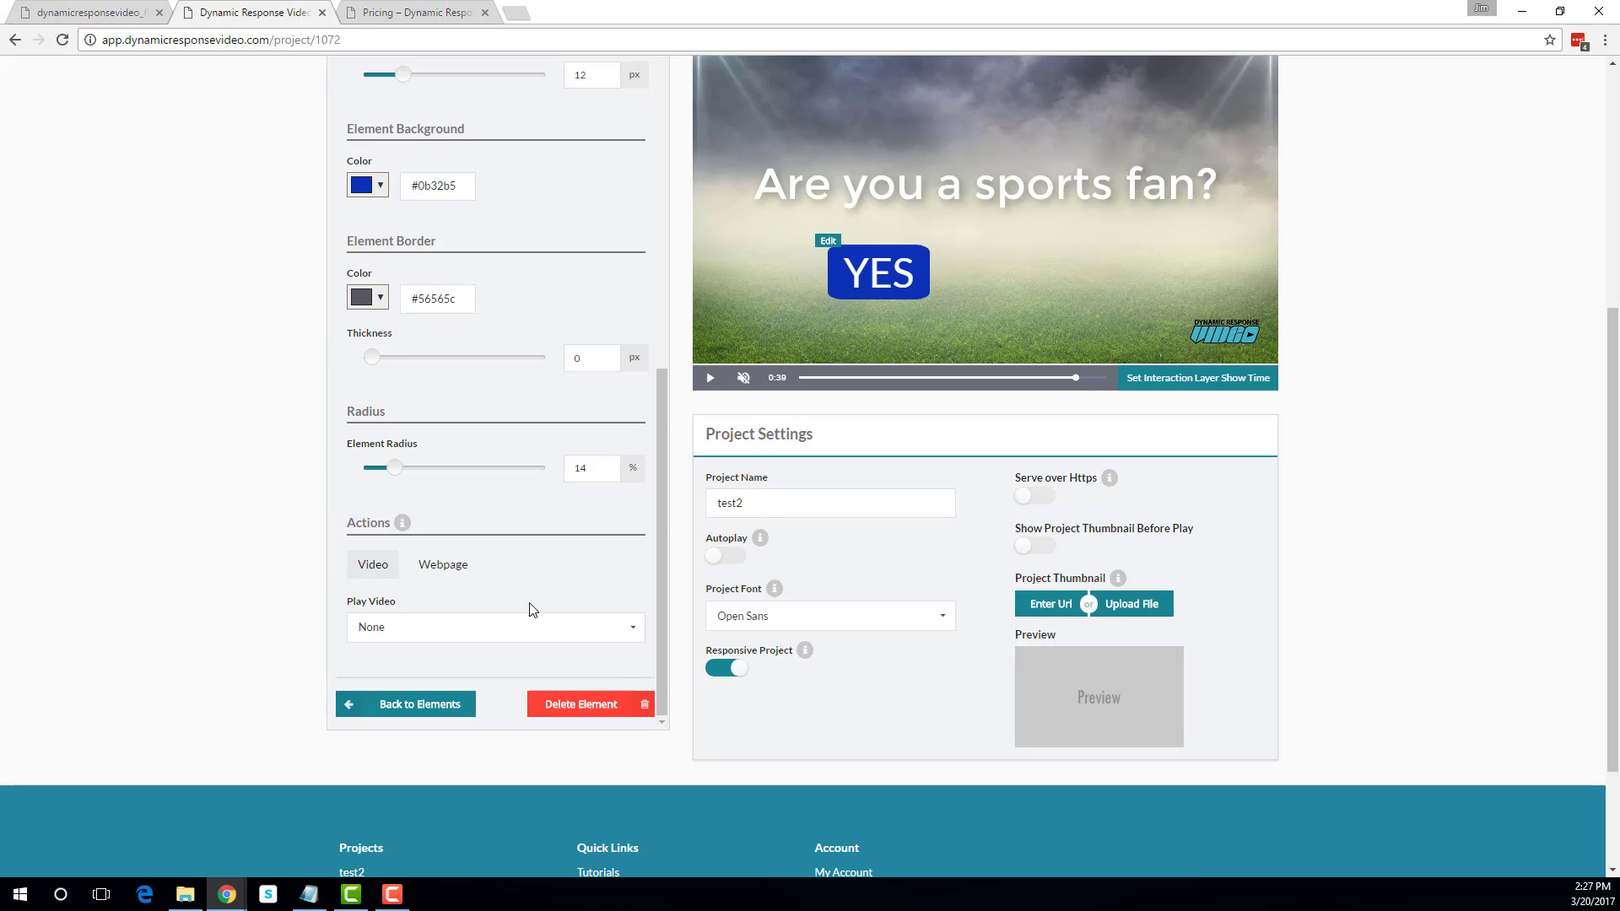
{"action": "left_click", "coordinate": [619, 633]}
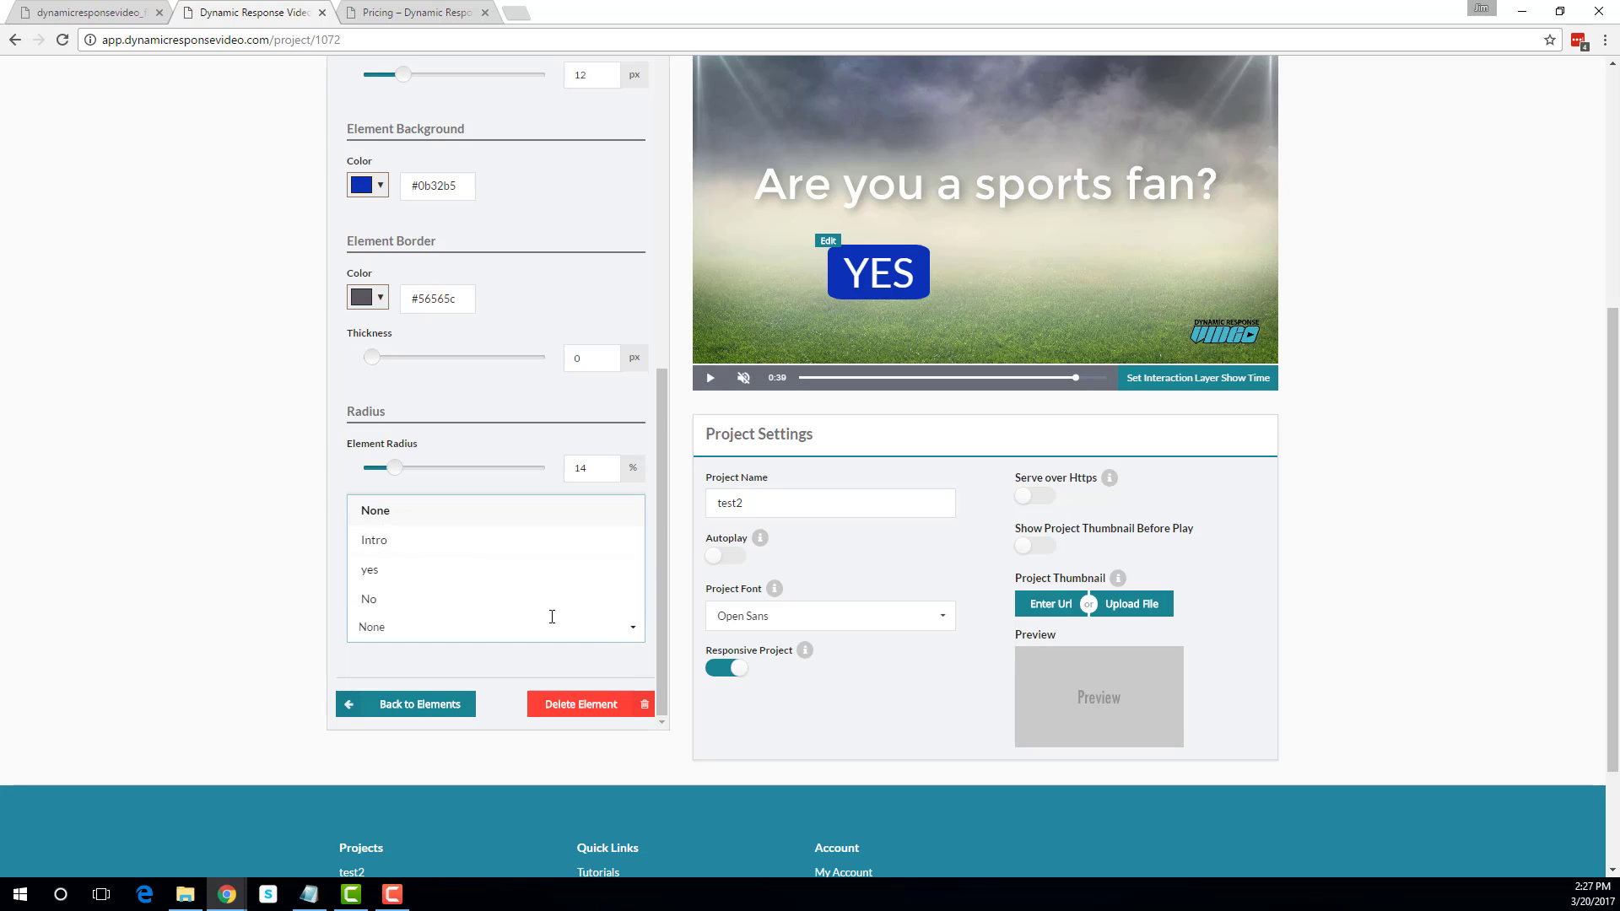
{"action": "left_click", "coordinate": [434, 572]}
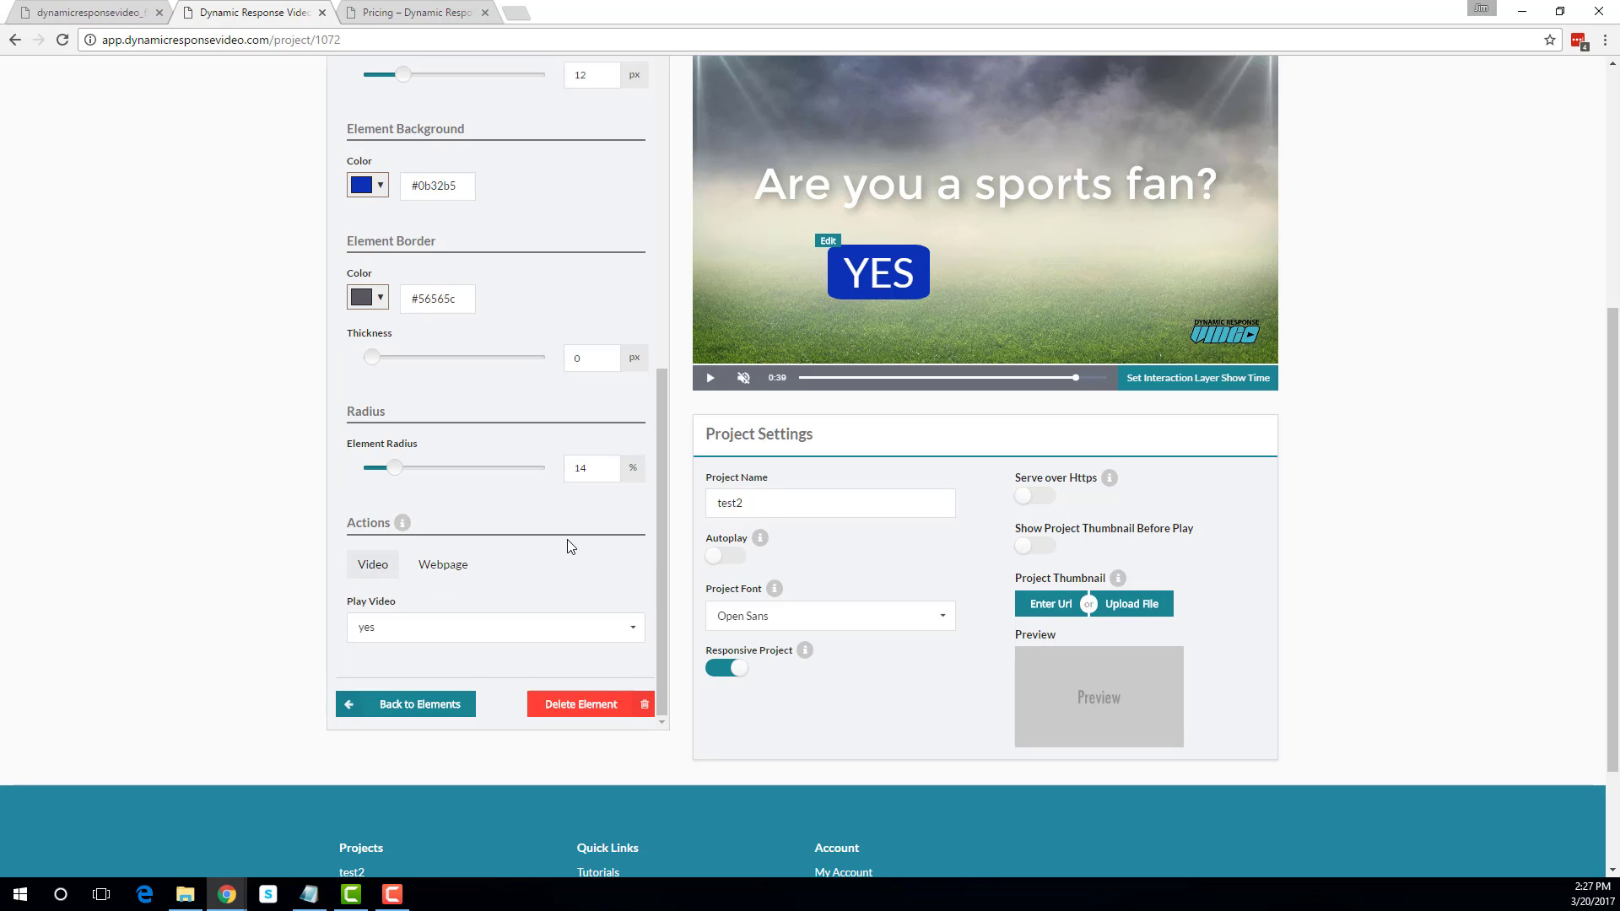
- Save the project changes and dismiss the confirmation
{"action": "scroll", "coordinate": [571, 547], "scroll_direction": "up", "scroll_amount": 10}
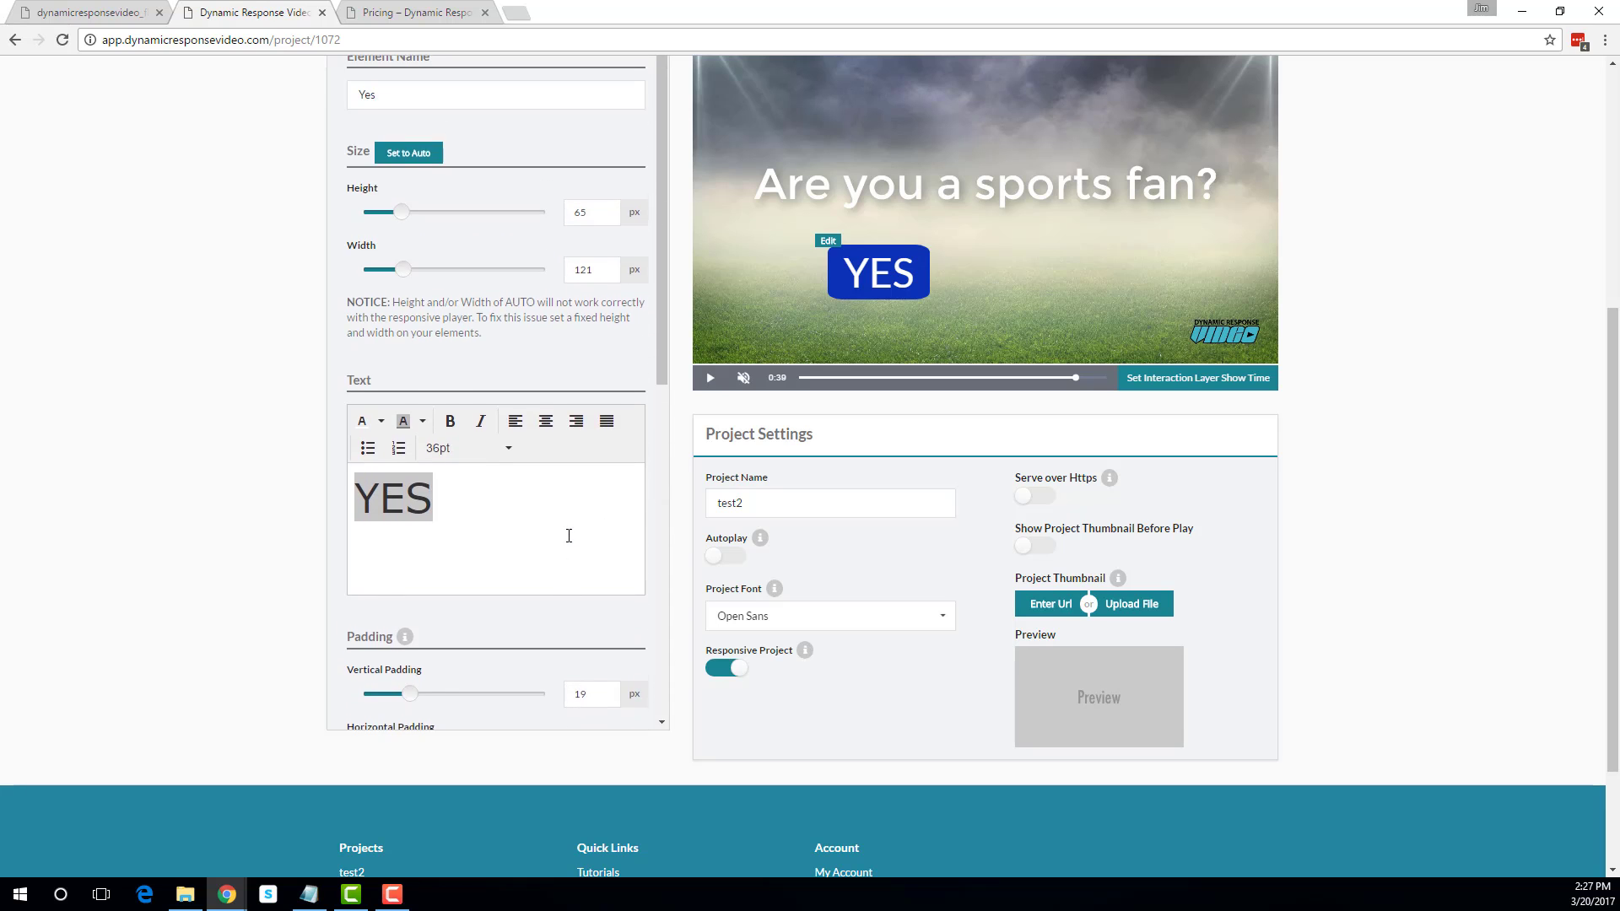
{"action": "scroll", "coordinate": [934, 522], "scroll_direction": "up", "scroll_amount": 4}
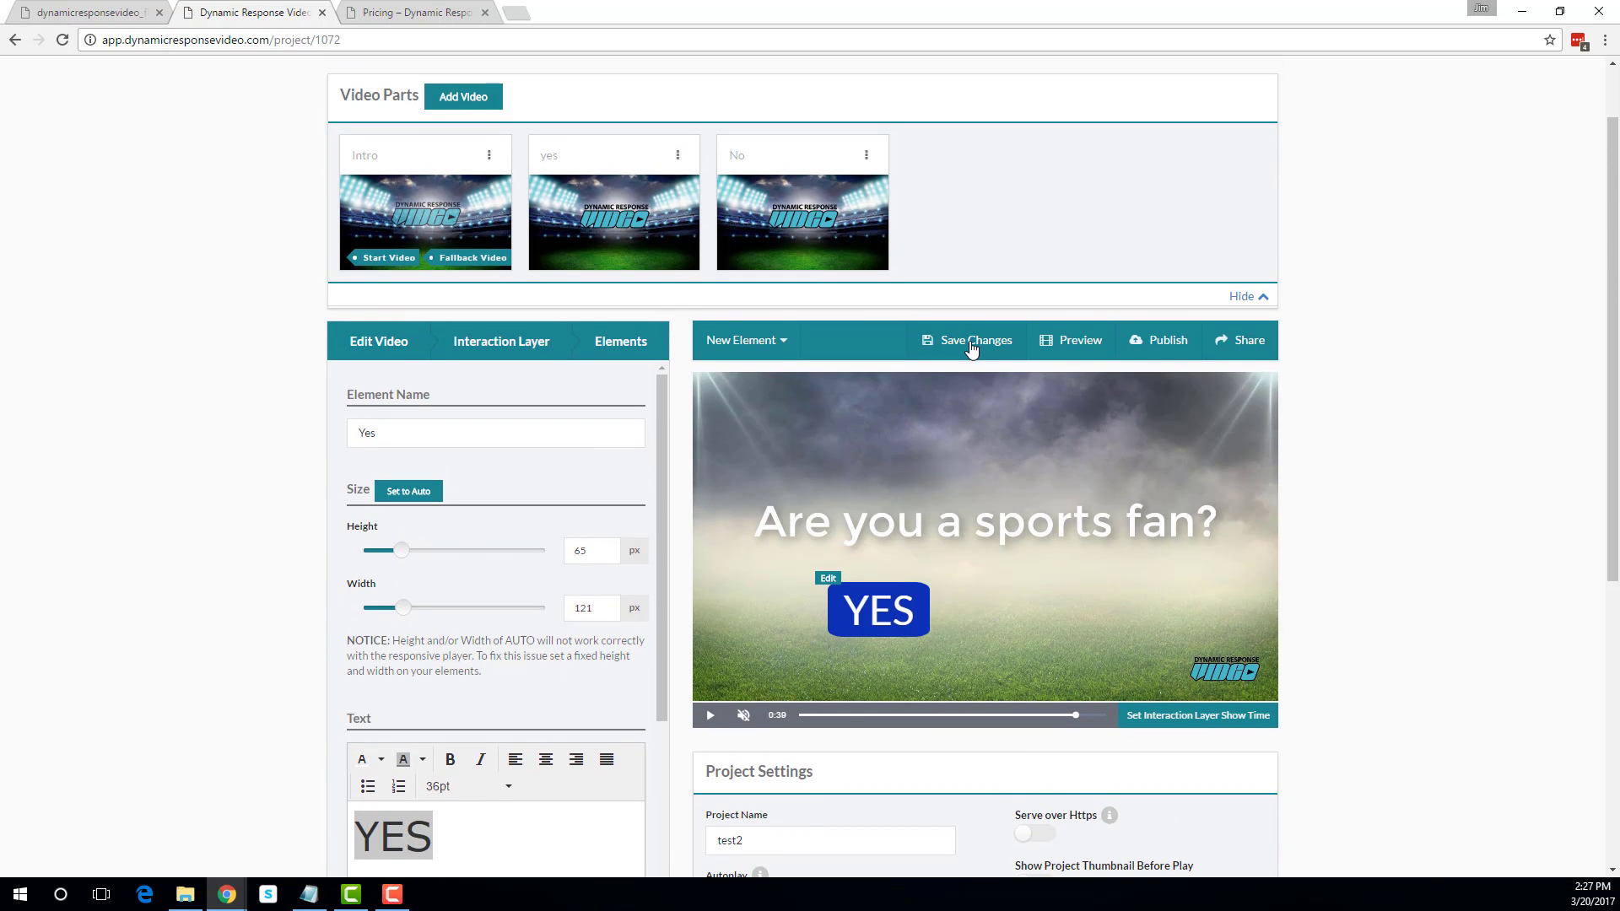
{"action": "left_click", "coordinate": [971, 346]}
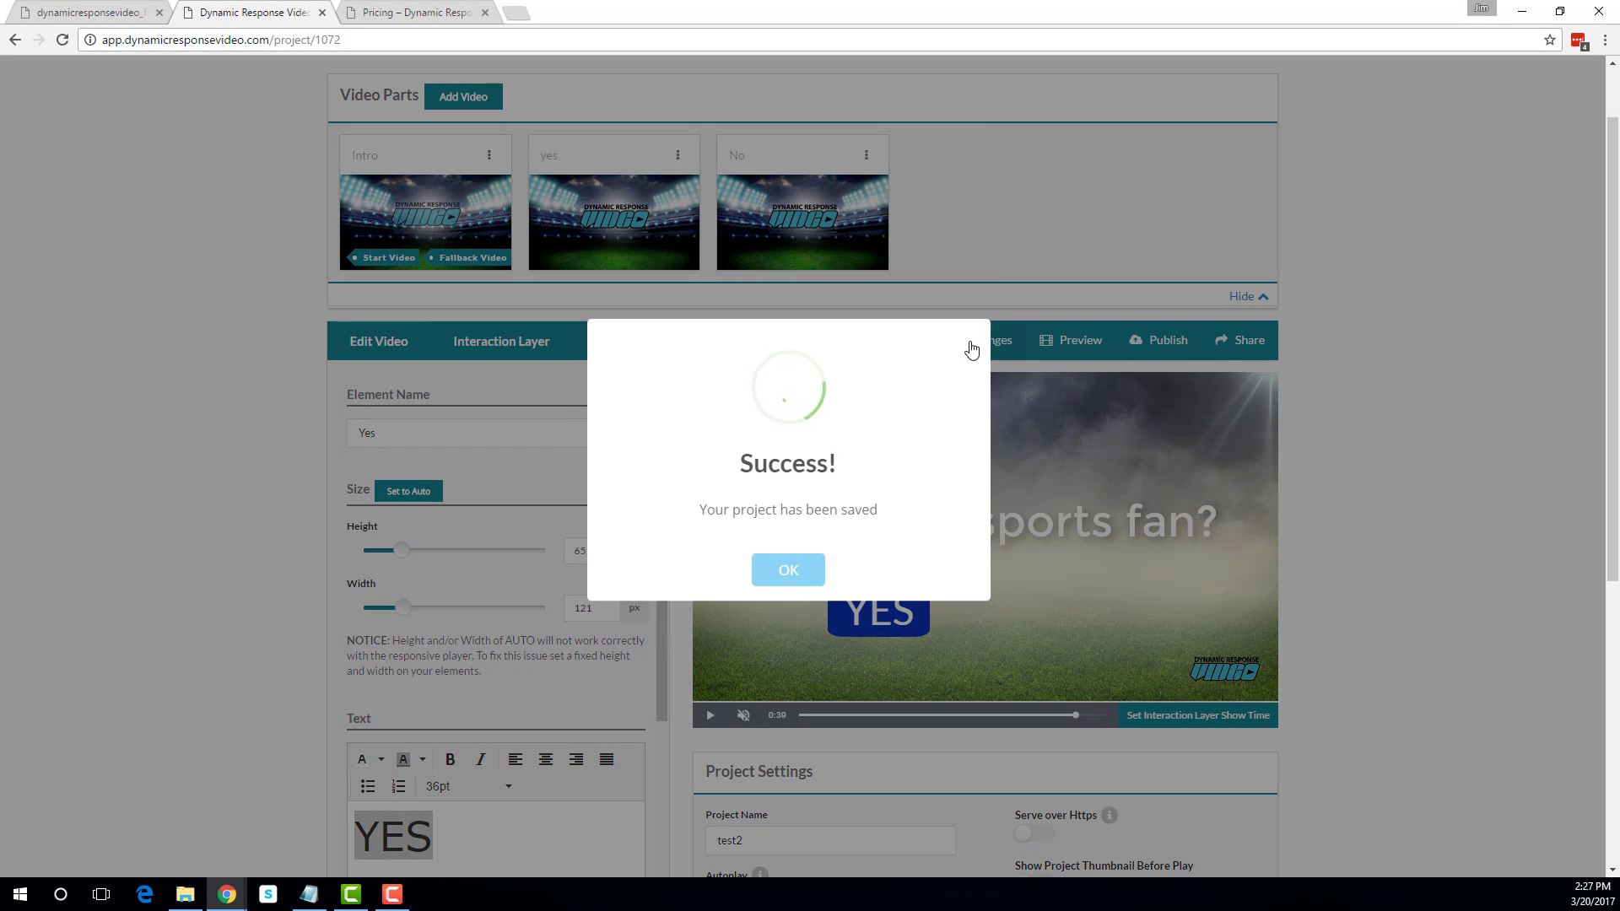
{"action": "left_click", "coordinate": [775, 568]}
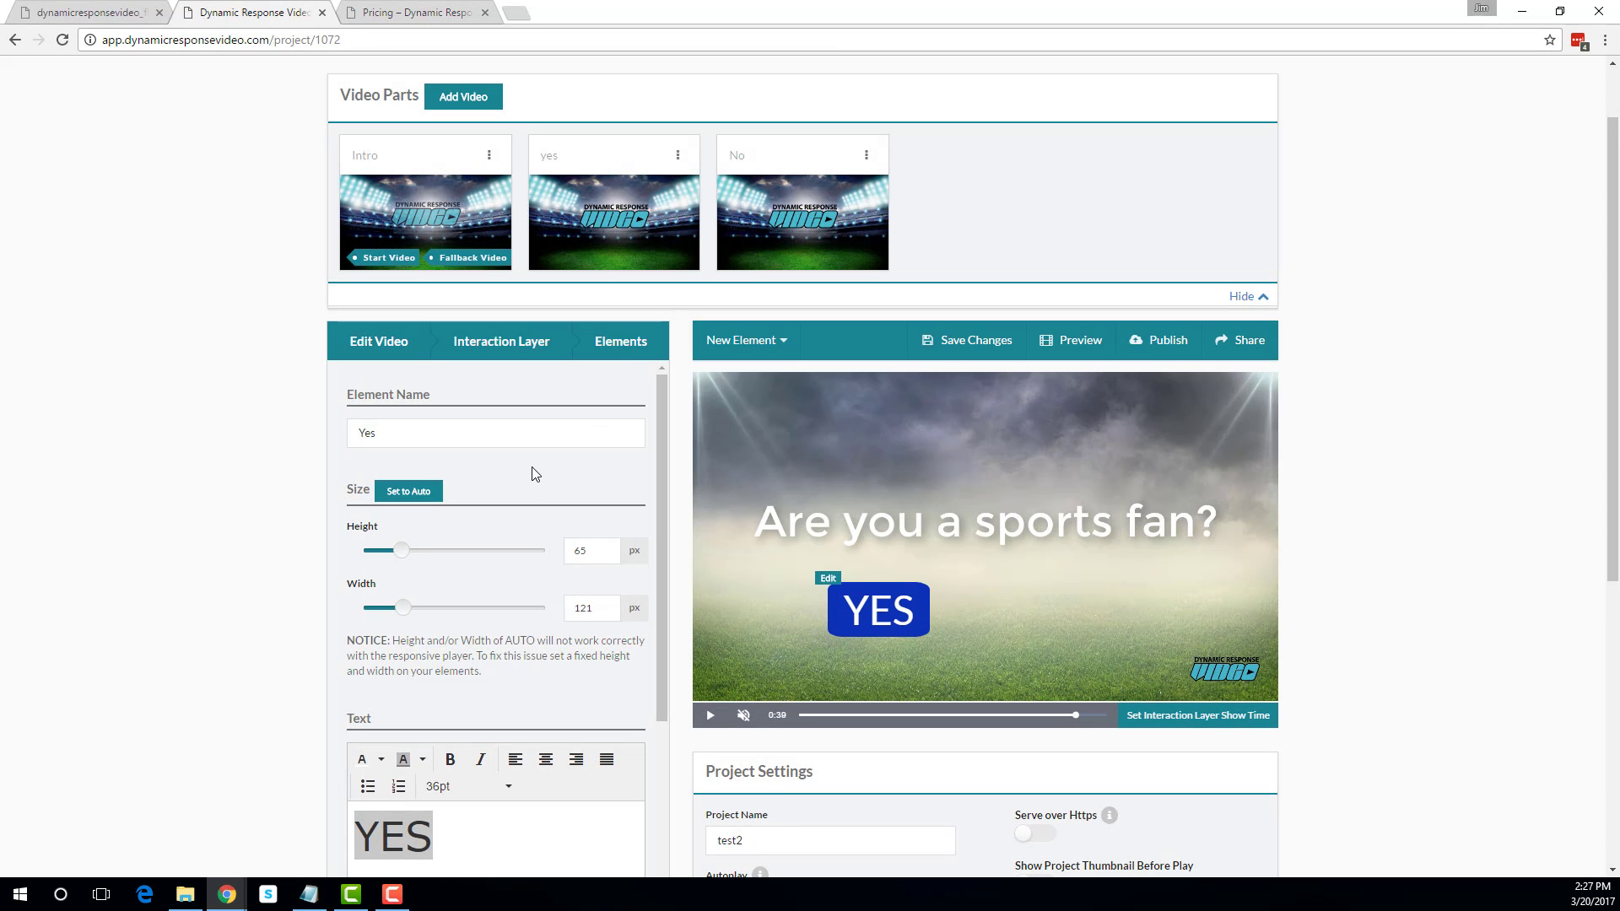
- Duplicate the Yes element and place the copy beside the original on the video, to its right
{"action": "left_click", "coordinate": [620, 351]}
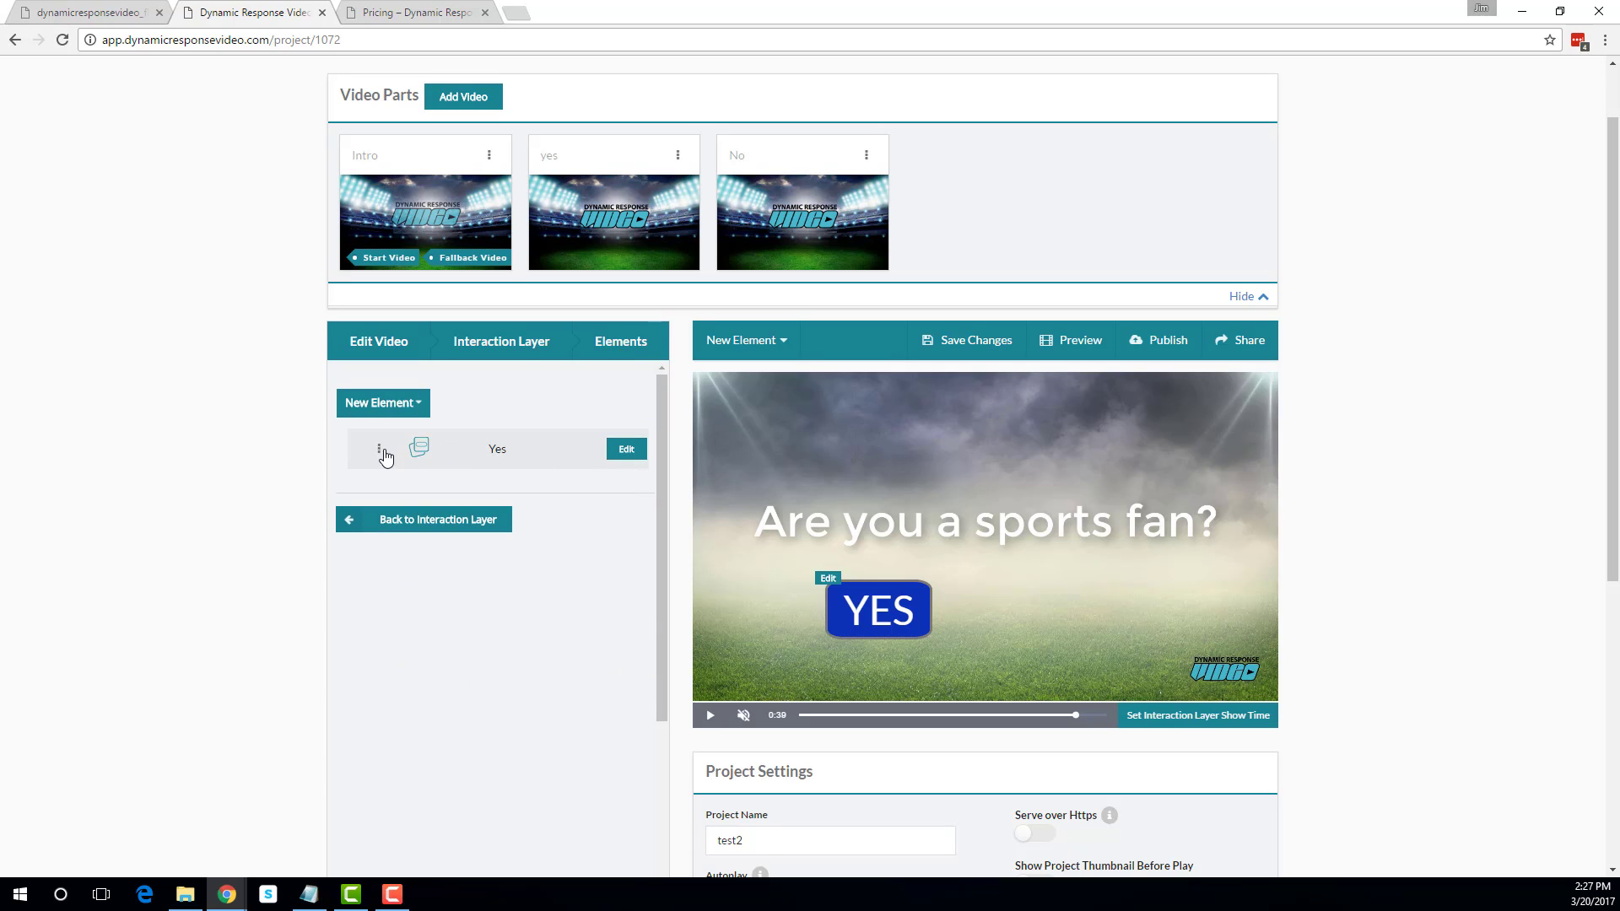
{"action": "left_click", "coordinate": [379, 451]}
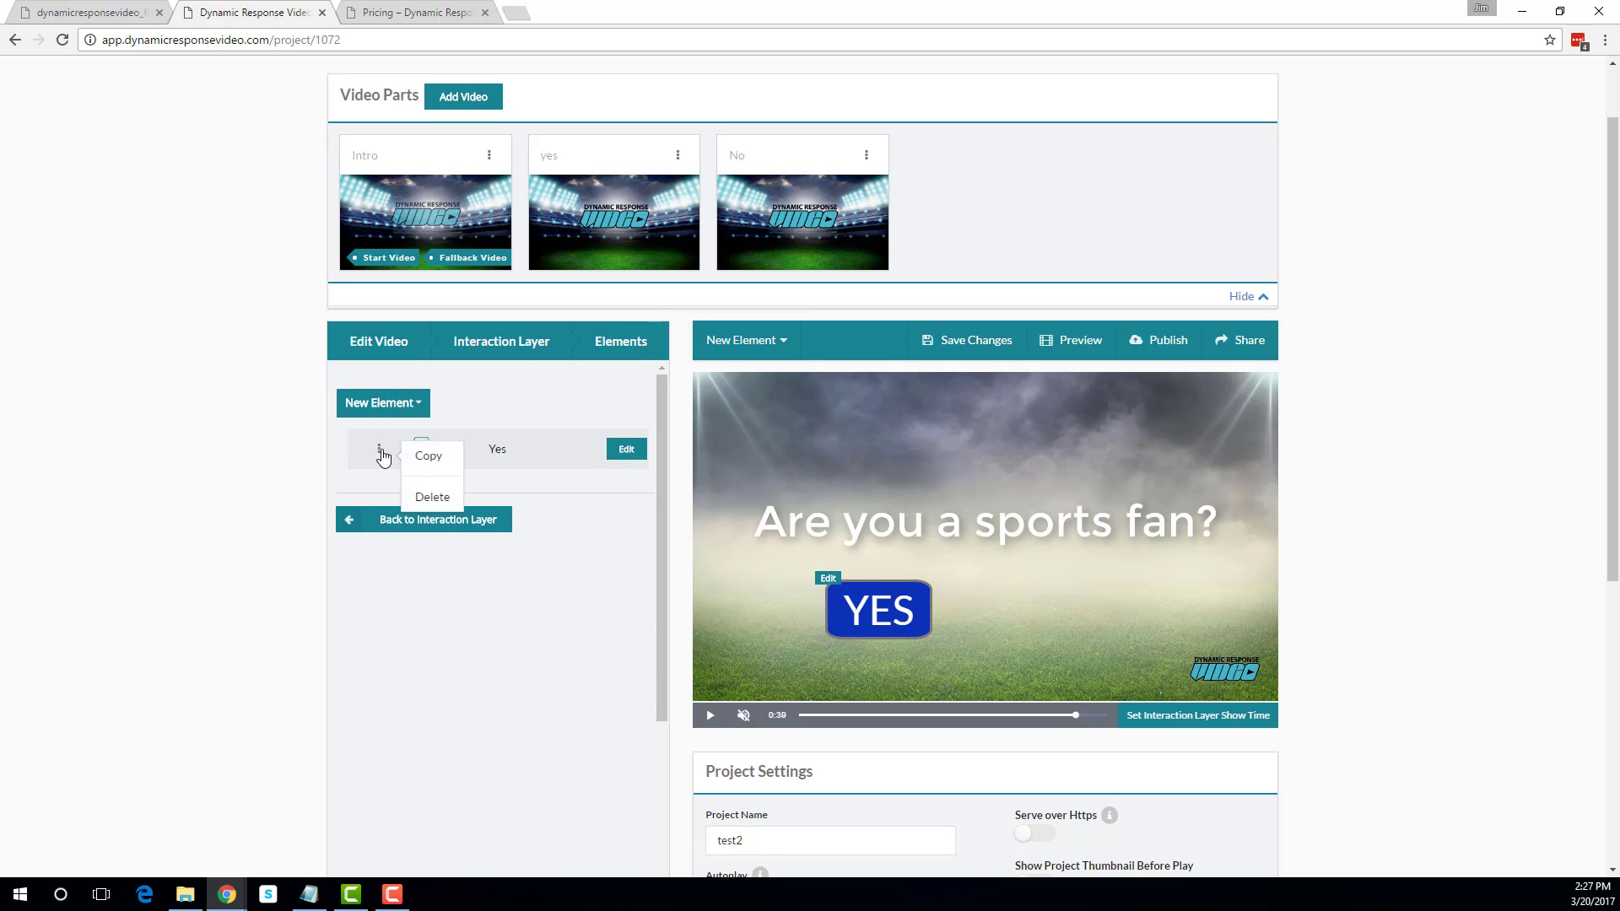
{"action": "left_click", "coordinate": [430, 463]}
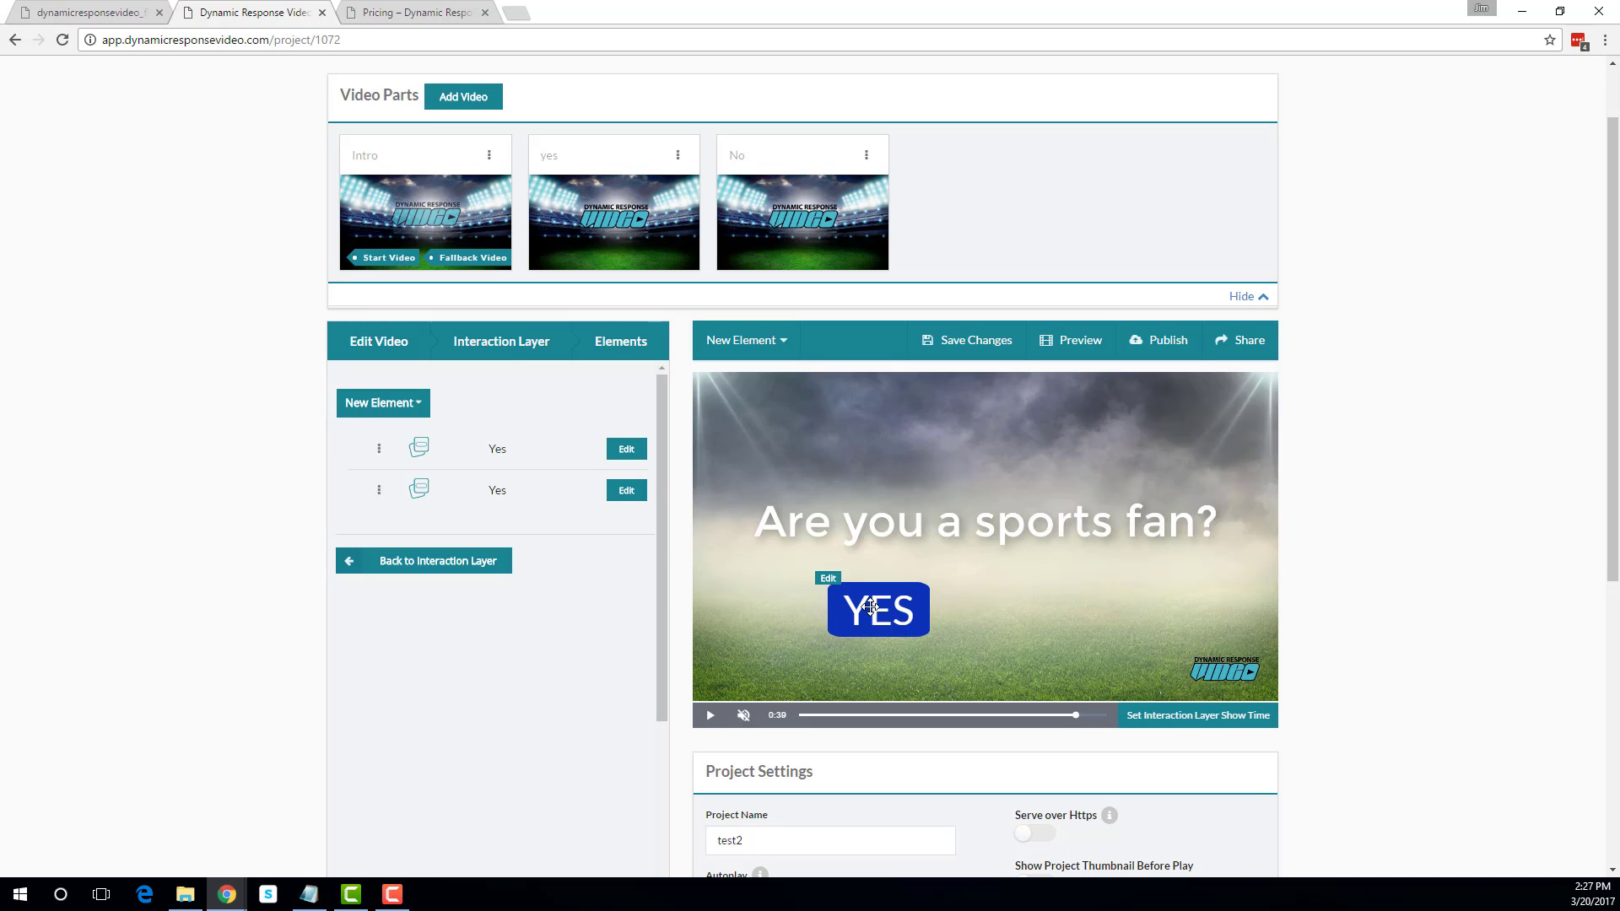
{"action": "left_click_drag", "start_coordinate": [871, 606], "coordinate": [1061, 604]}
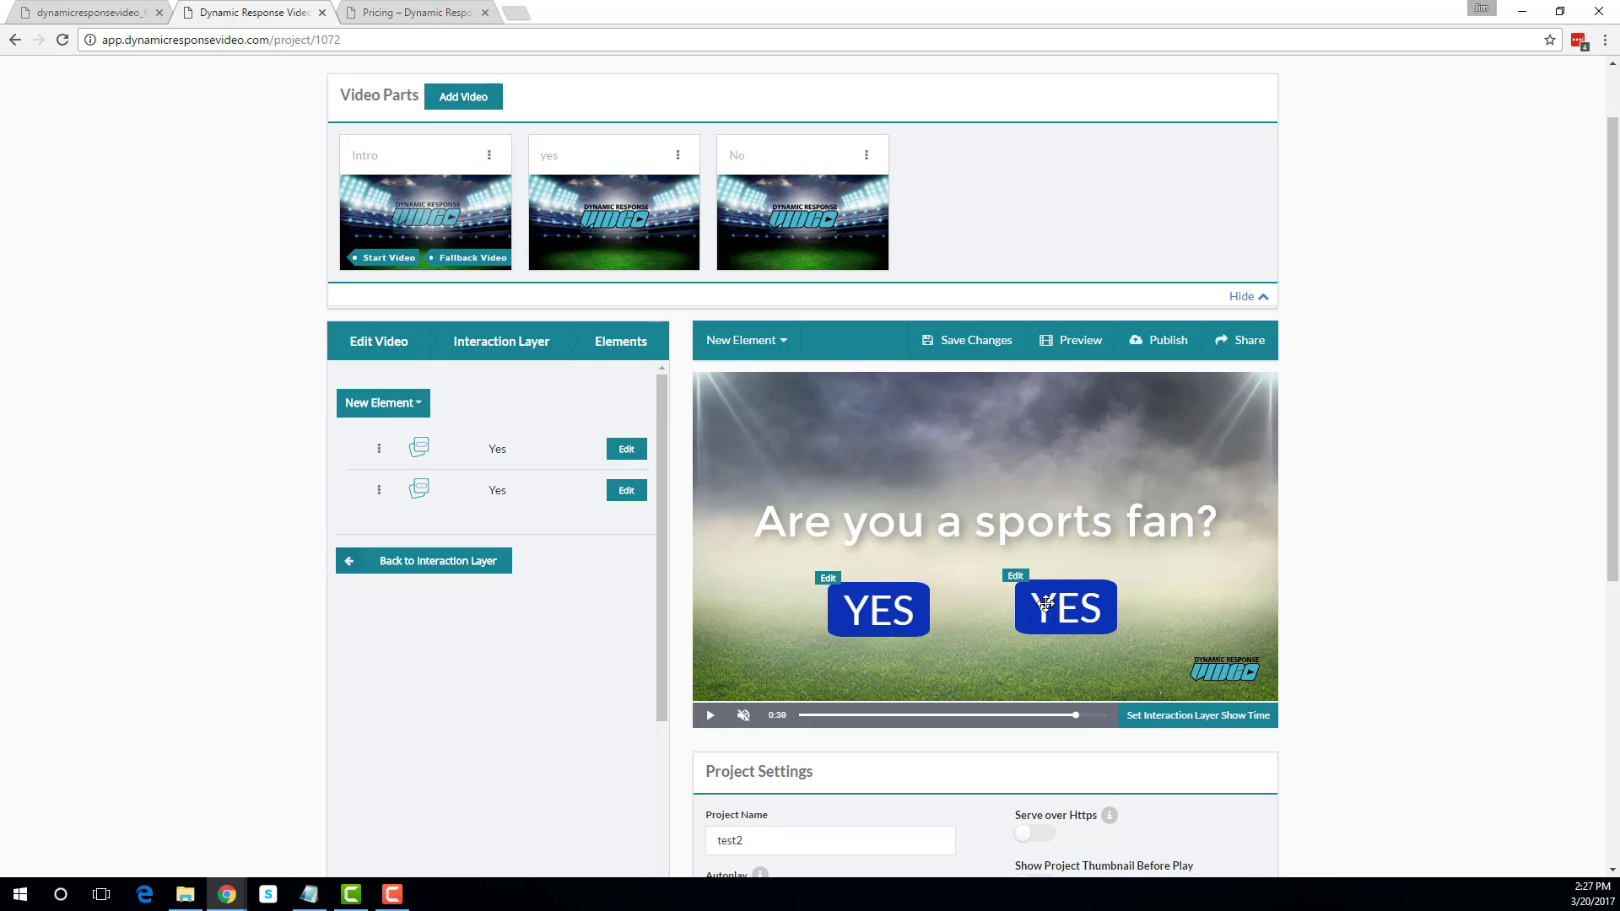
{"action": "left_click_drag", "start_coordinate": [1046, 601], "coordinate": [1027, 598]}
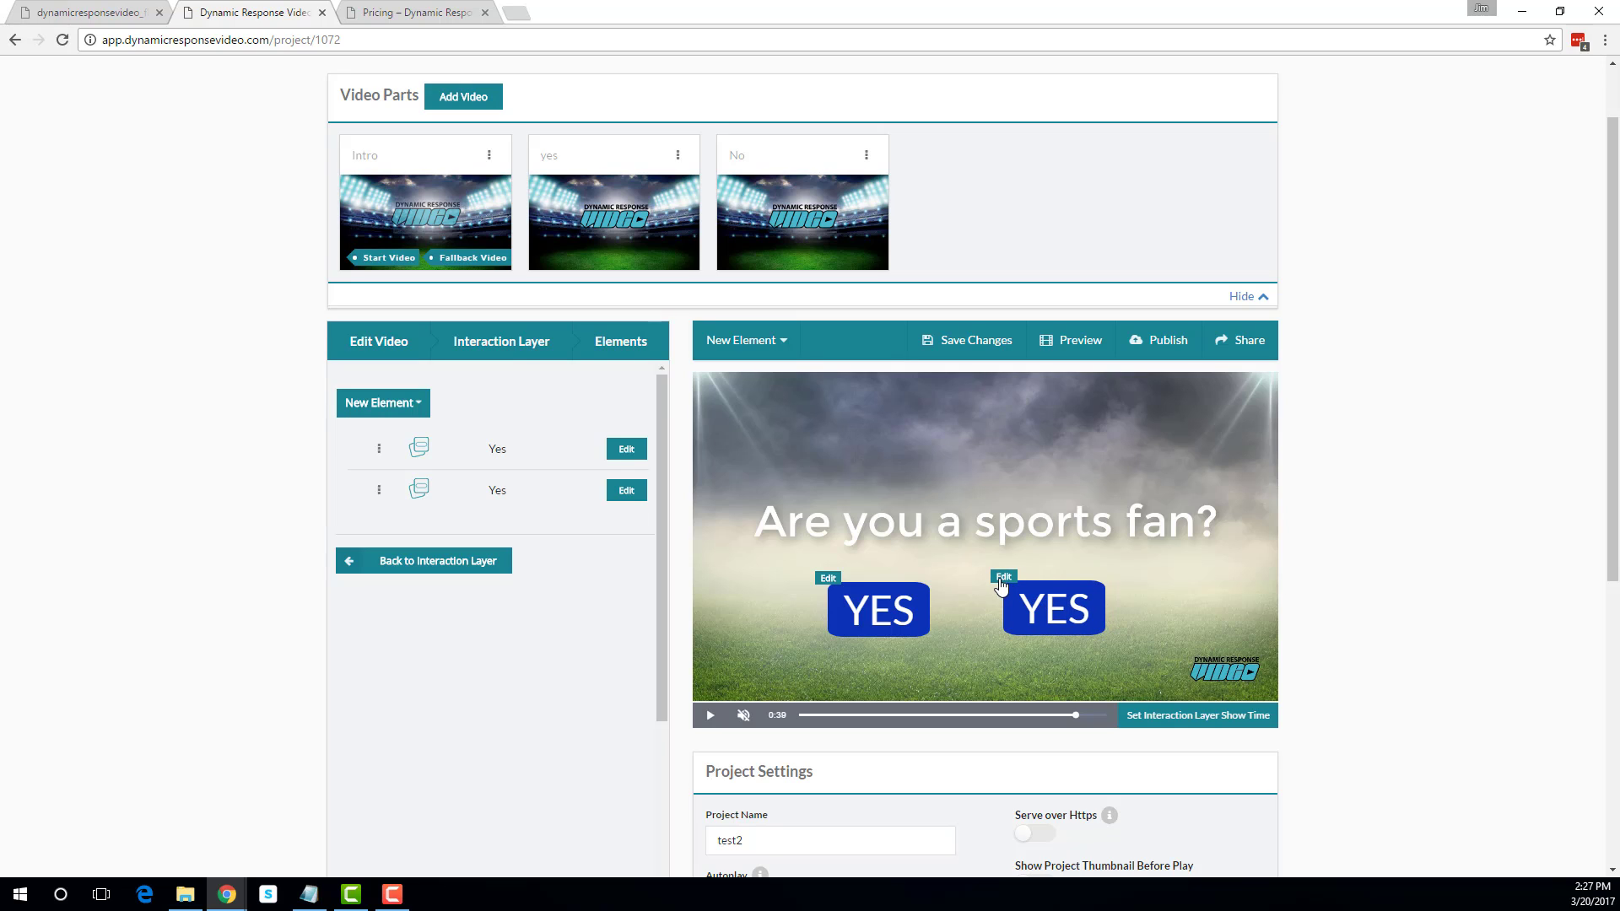
- Rename the copied element to NO and replace its label with NO at 36pt
{"action": "left_click", "coordinate": [1003, 577]}
{"action": "left_click_drag", "start_coordinate": [396, 433], "coordinate": [328, 442]}
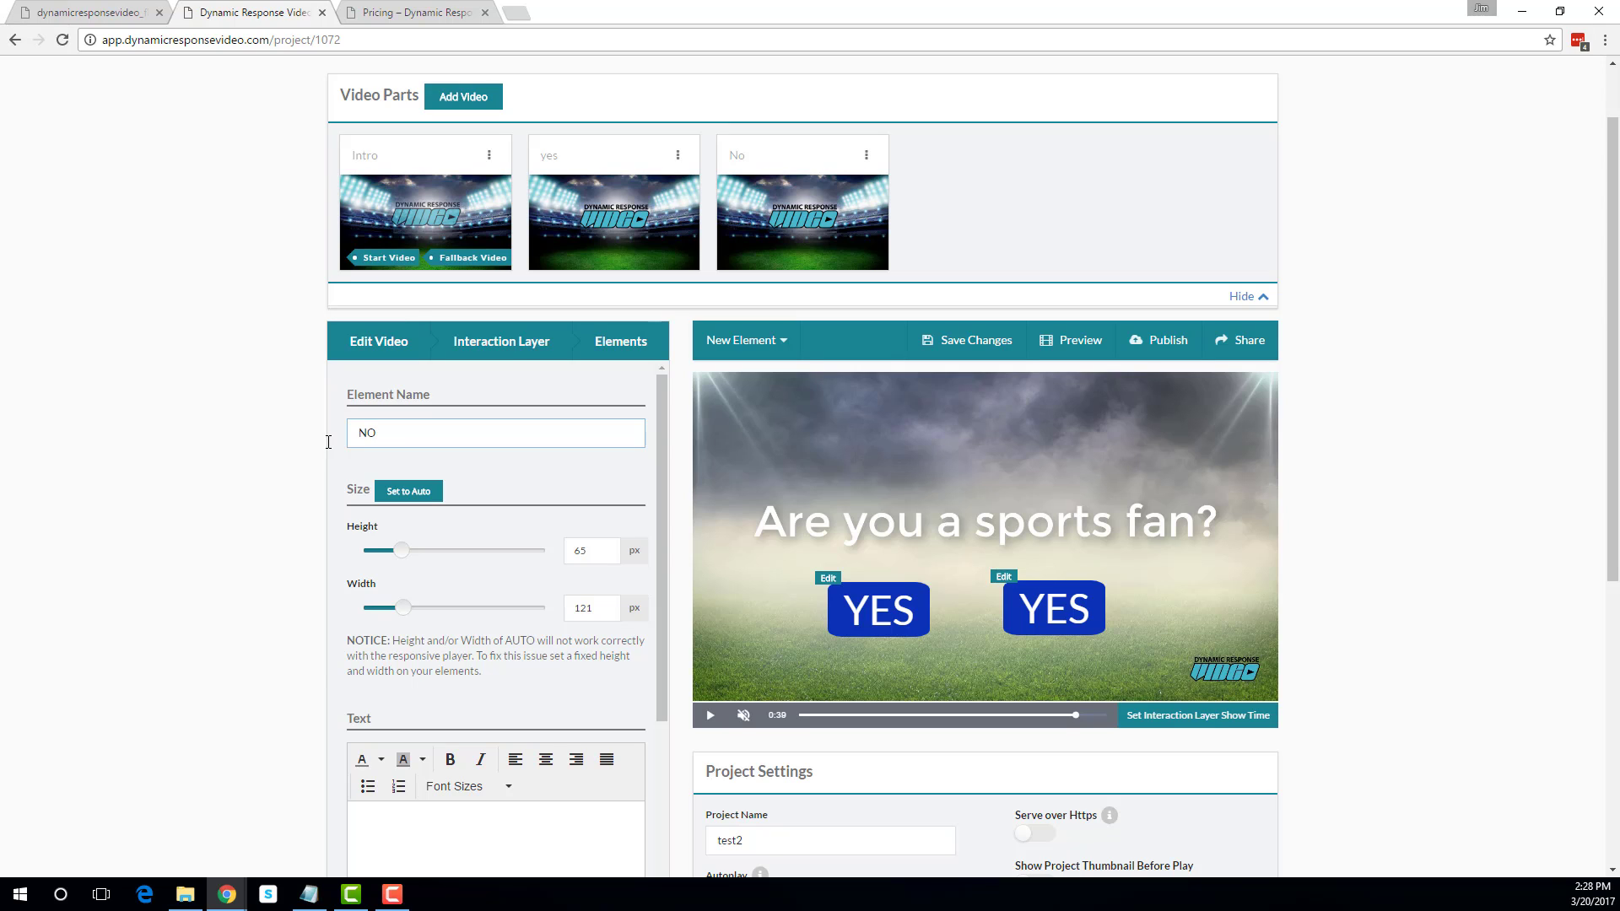
{"action": "scroll", "coordinate": [405, 480], "scroll_direction": "down", "scroll_amount": 2}
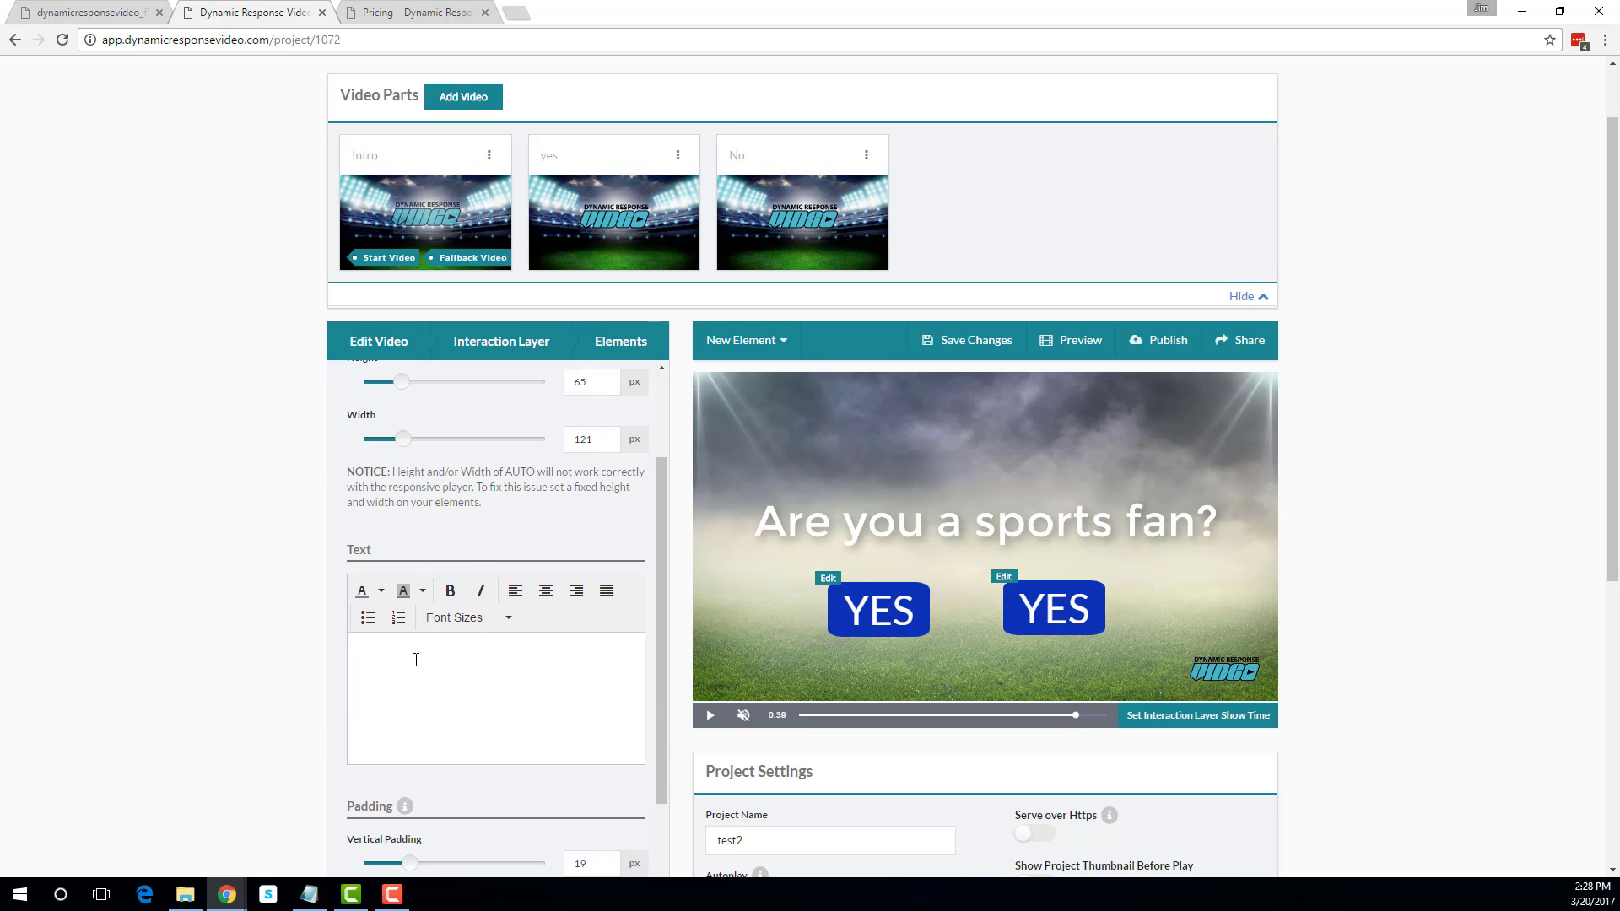
{"action": "left_click", "coordinate": [400, 656]}
{"action": "double_click", "coordinate": [400, 655]}
{"action": "type", "text": "NO"}
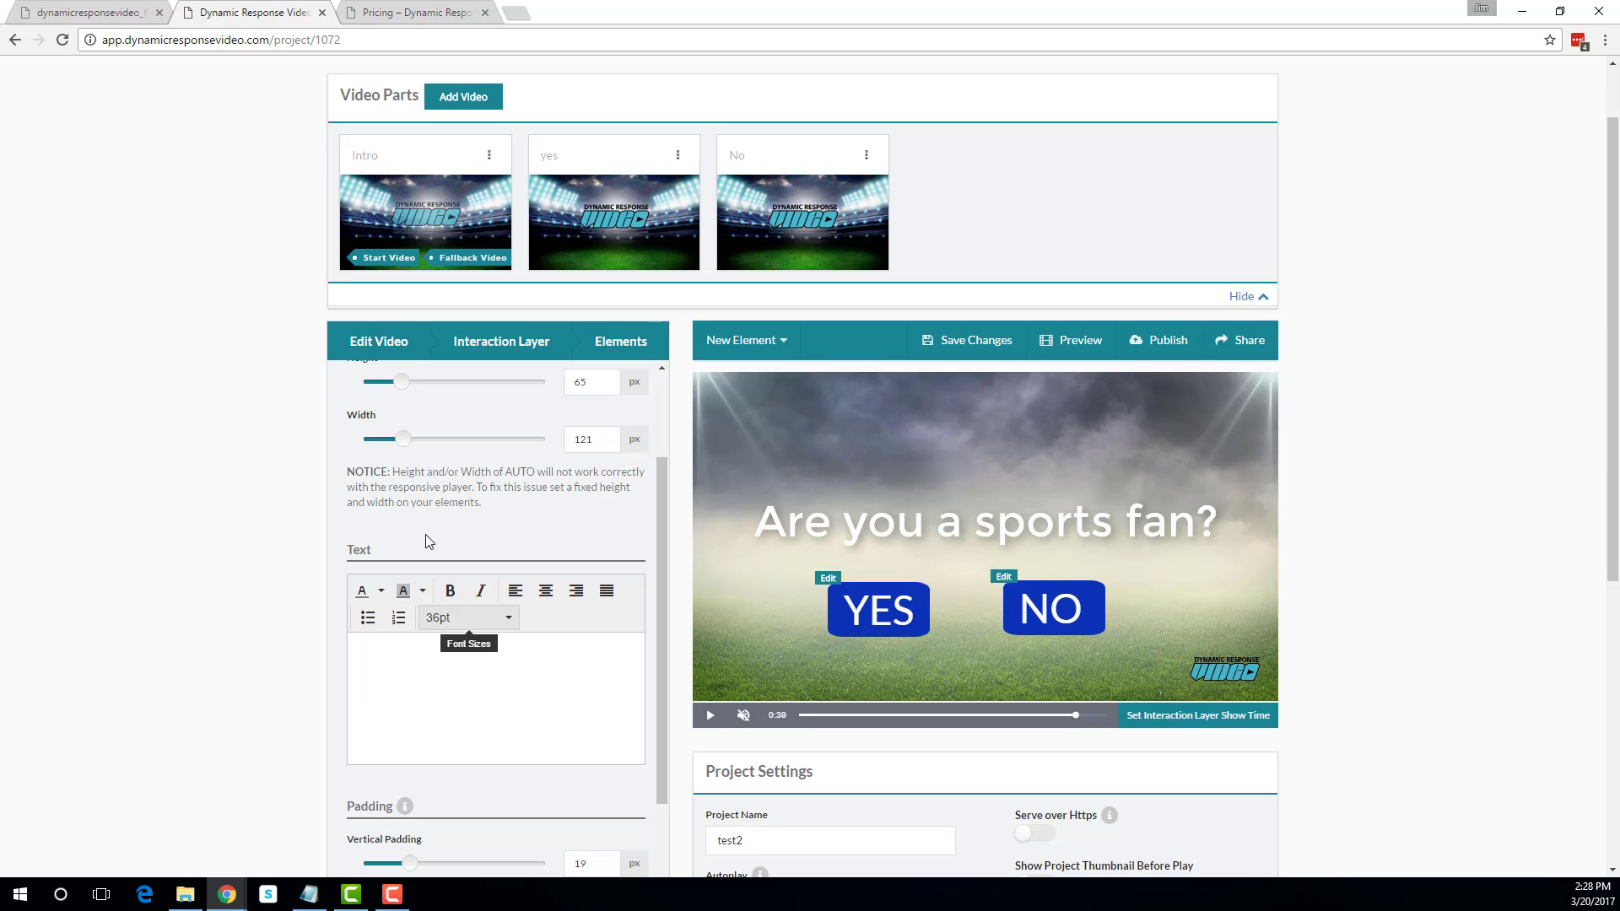
- Slightly increase the NO button's horizontal padding to center its label and change its background color to red #b50b2d
{"action": "scroll", "coordinate": [426, 591], "scroll_direction": "down", "scroll_amount": 2}
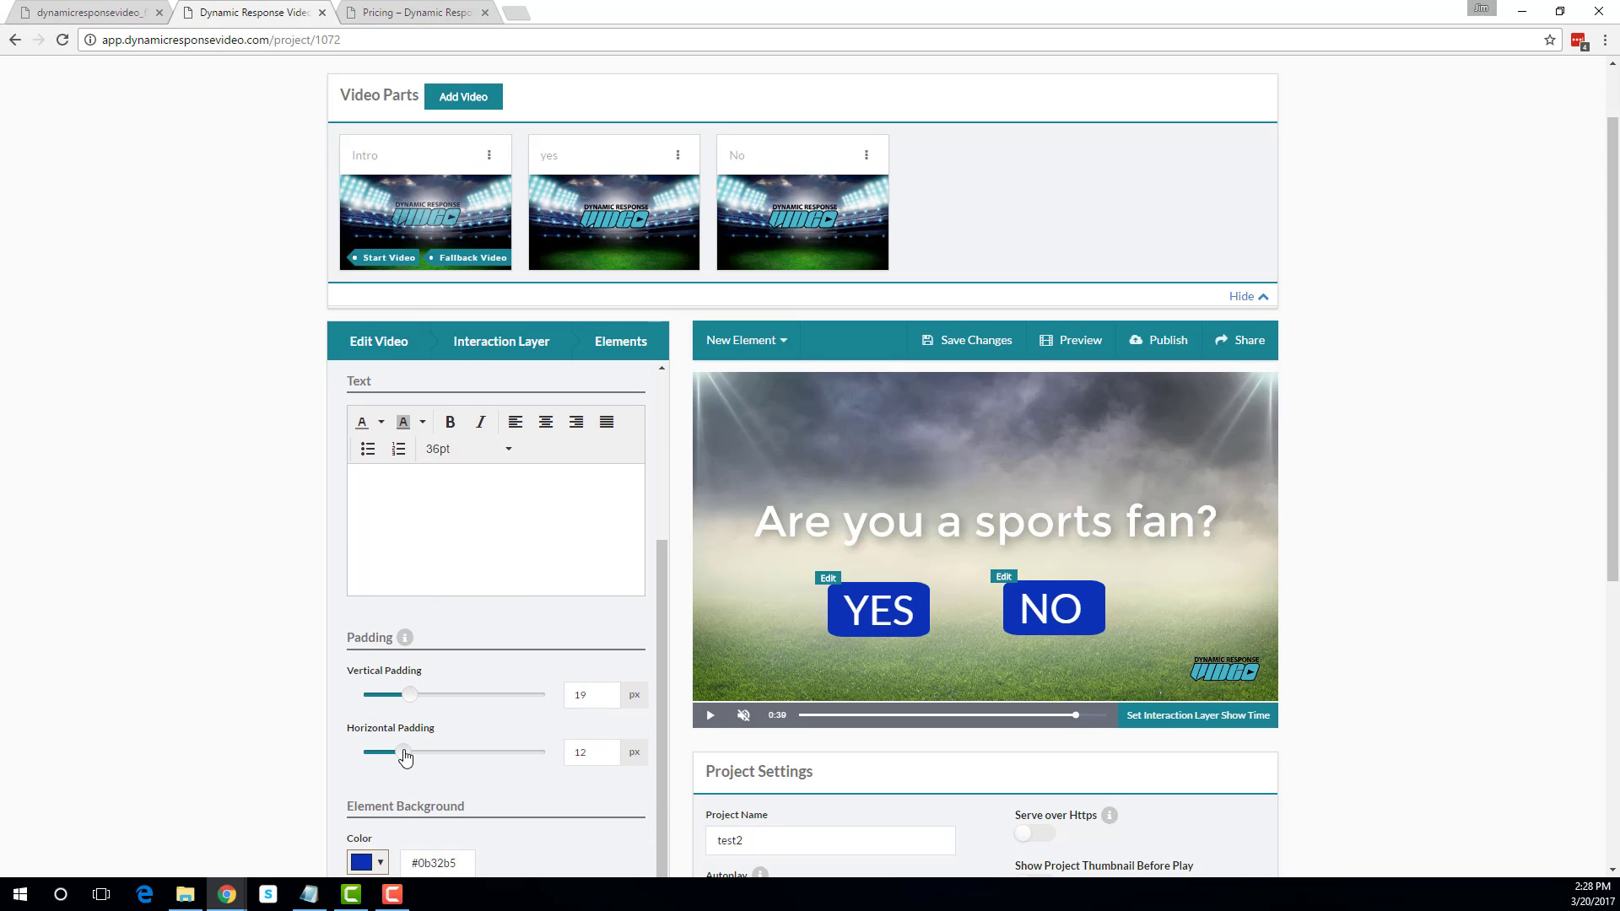
{"action": "left_click_drag", "start_coordinate": [403, 752], "coordinate": [414, 753]}
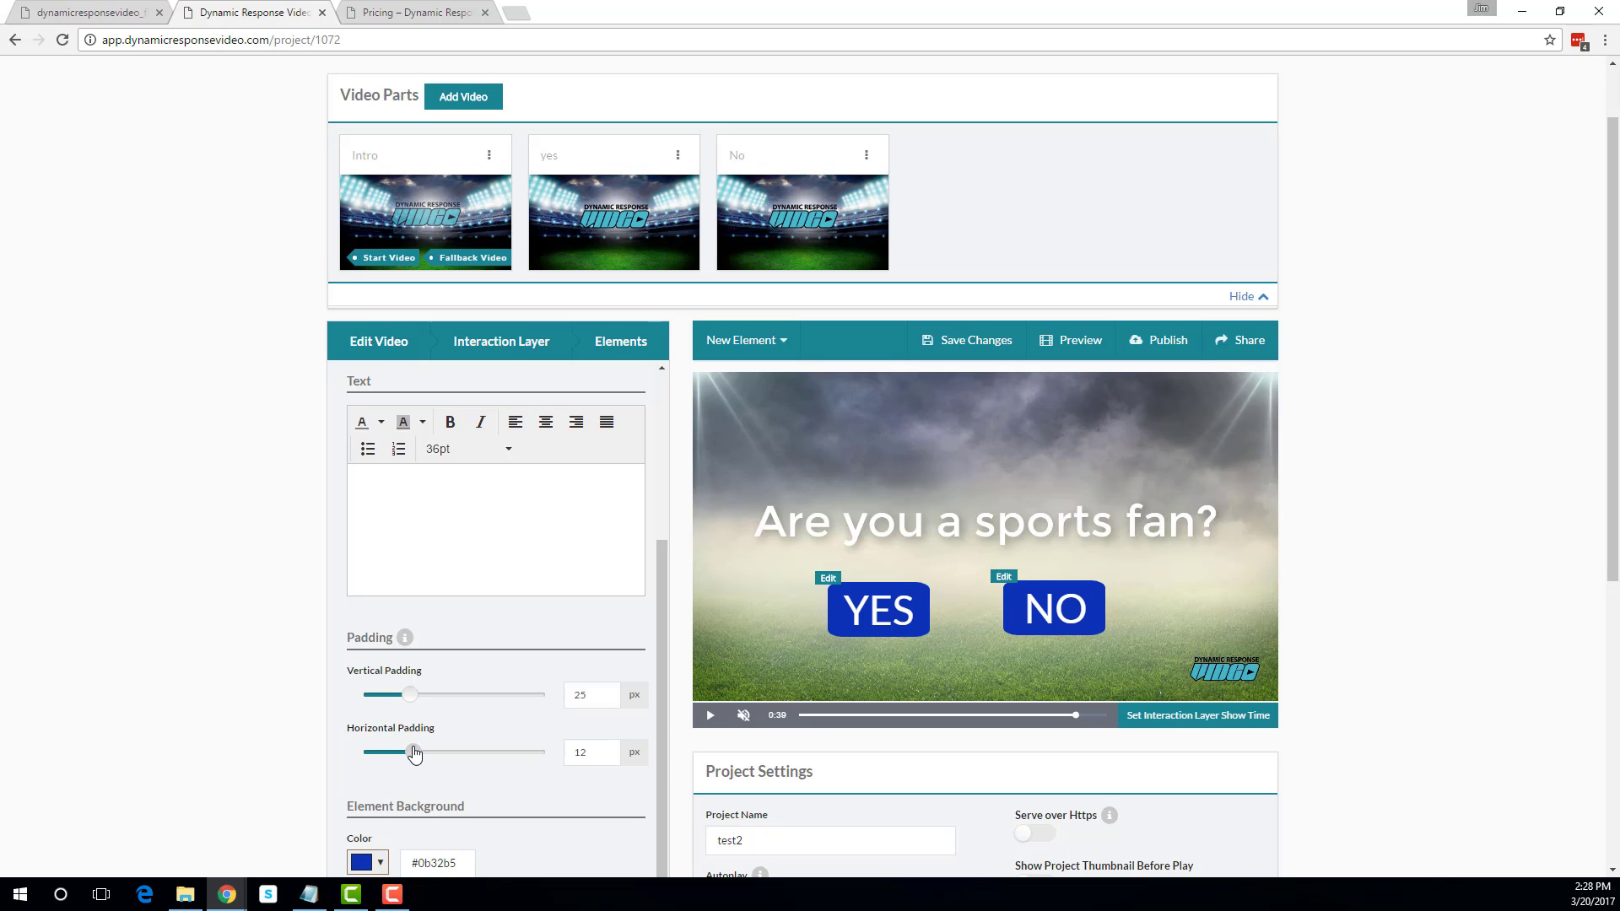
{"action": "scroll", "coordinate": [434, 725], "scroll_direction": "down", "scroll_amount": 3}
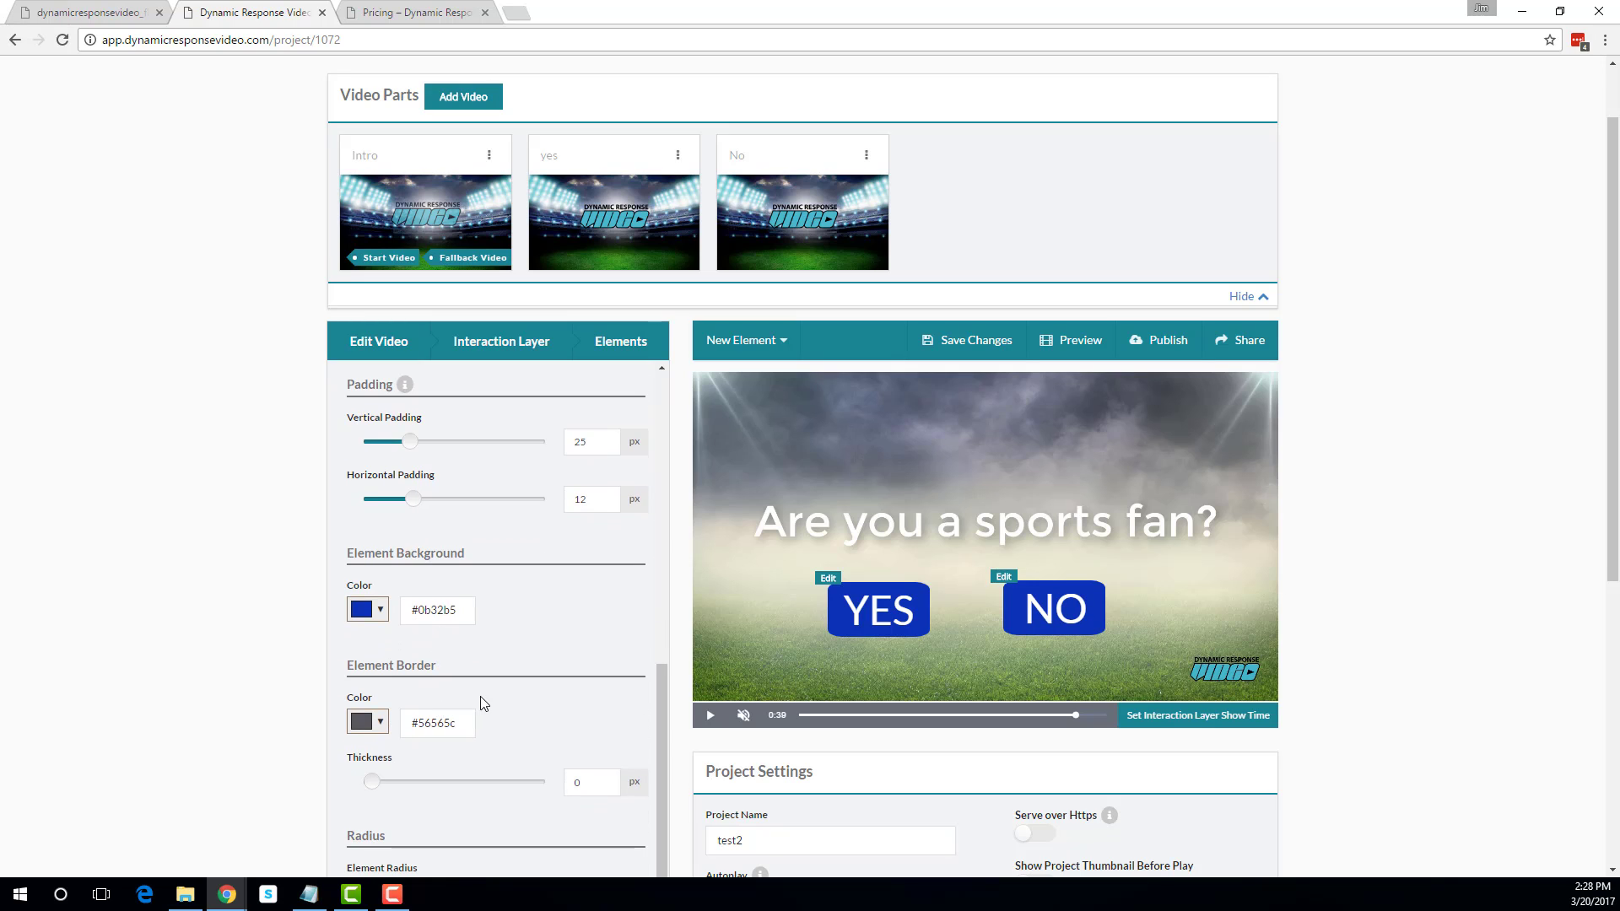
{"action": "left_click", "coordinate": [377, 612]}
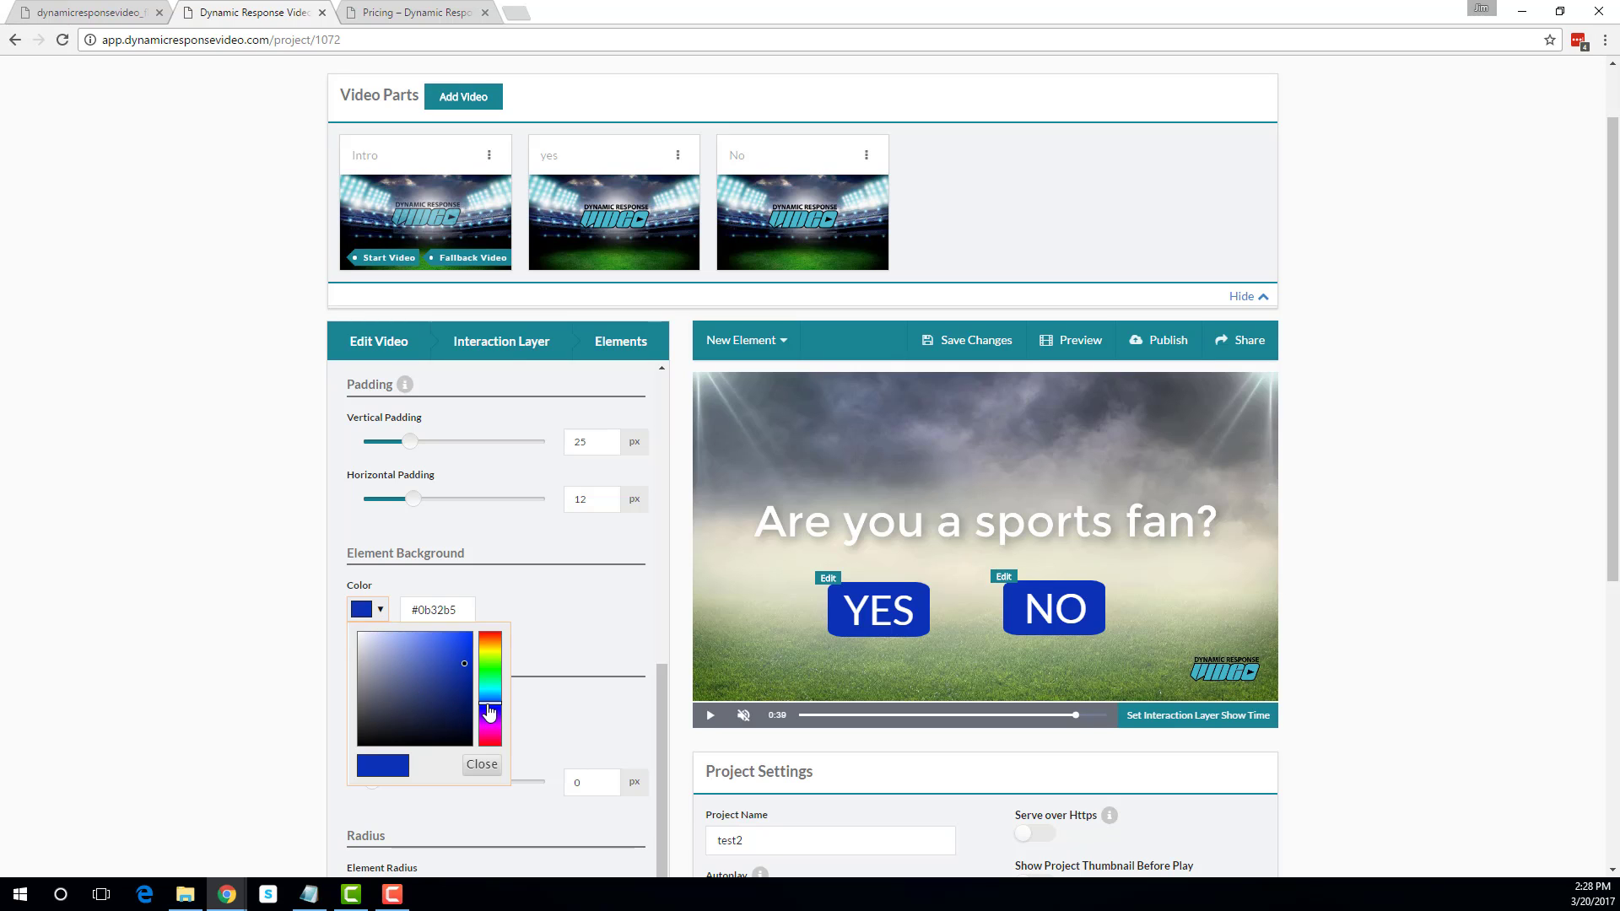
{"action": "left_click_drag", "start_coordinate": [489, 713], "coordinate": [494, 752]}
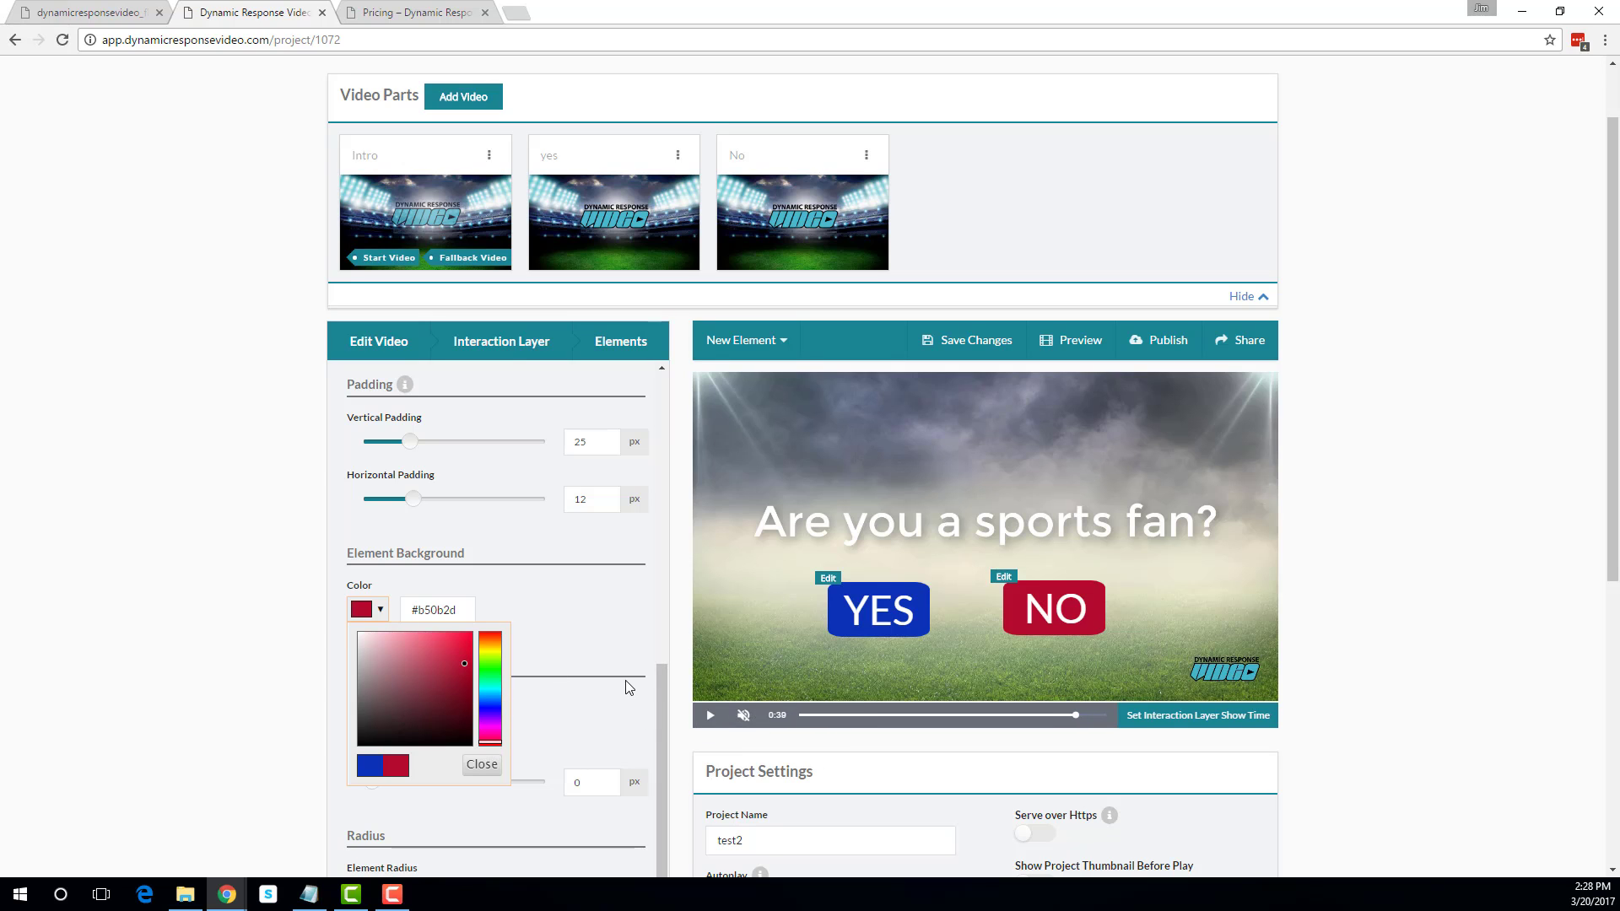
{"action": "scroll", "coordinate": [626, 679], "scroll_direction": "down", "scroll_amount": 2}
{"action": "left_click", "coordinate": [586, 560]}
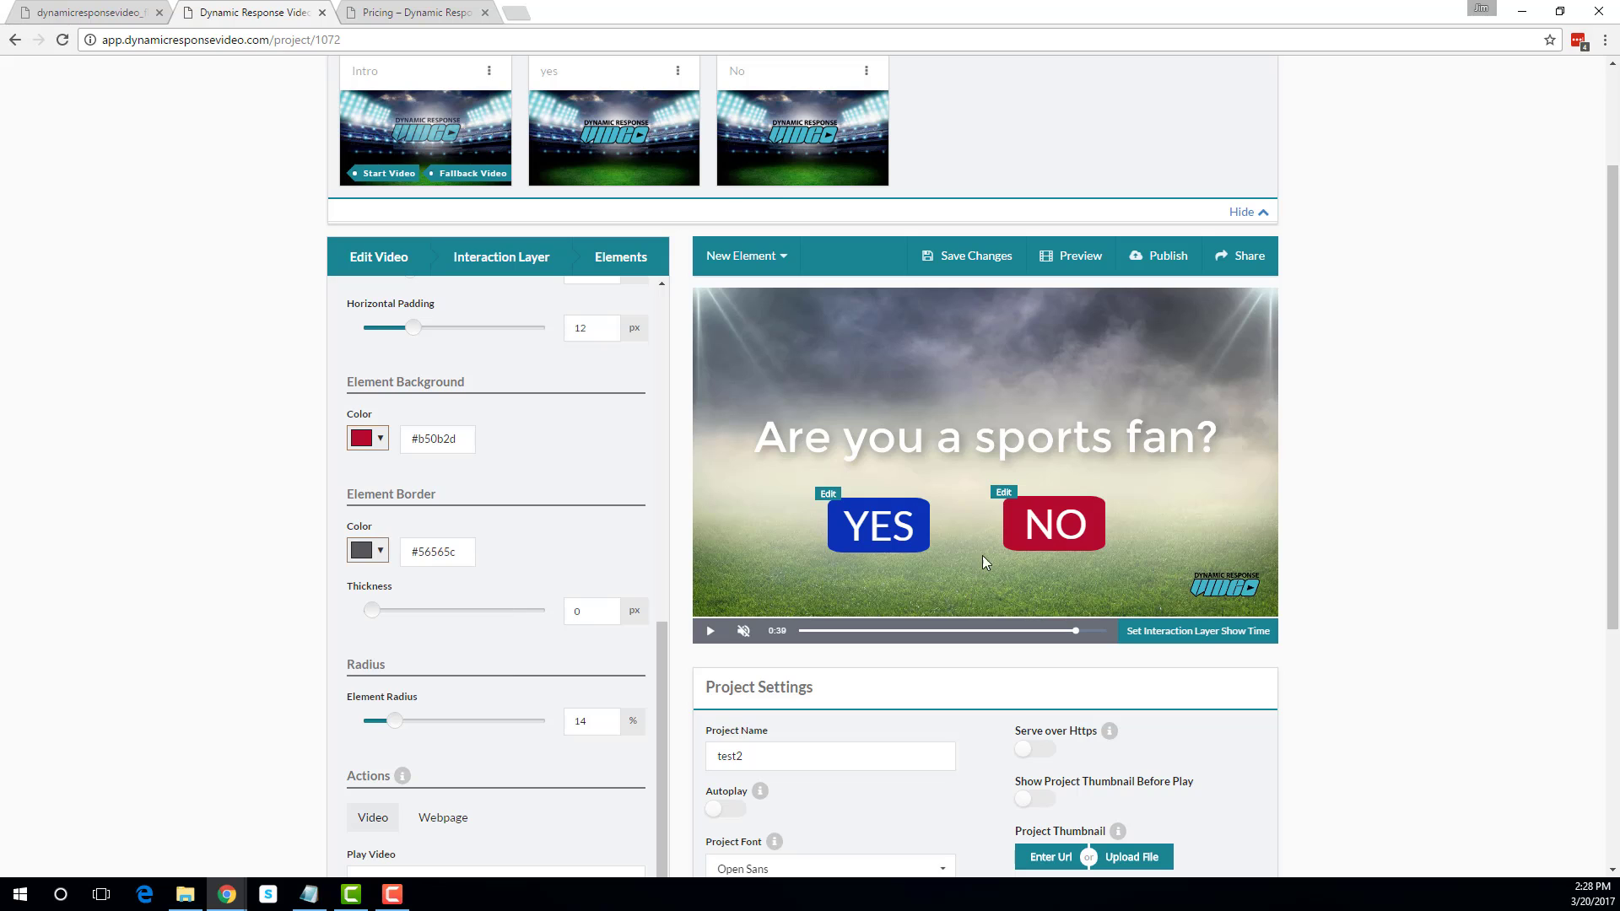
- Set the NO button's action to play the No video
{"action": "scroll", "coordinate": [770, 544], "scroll_direction": "down", "scroll_amount": 2}
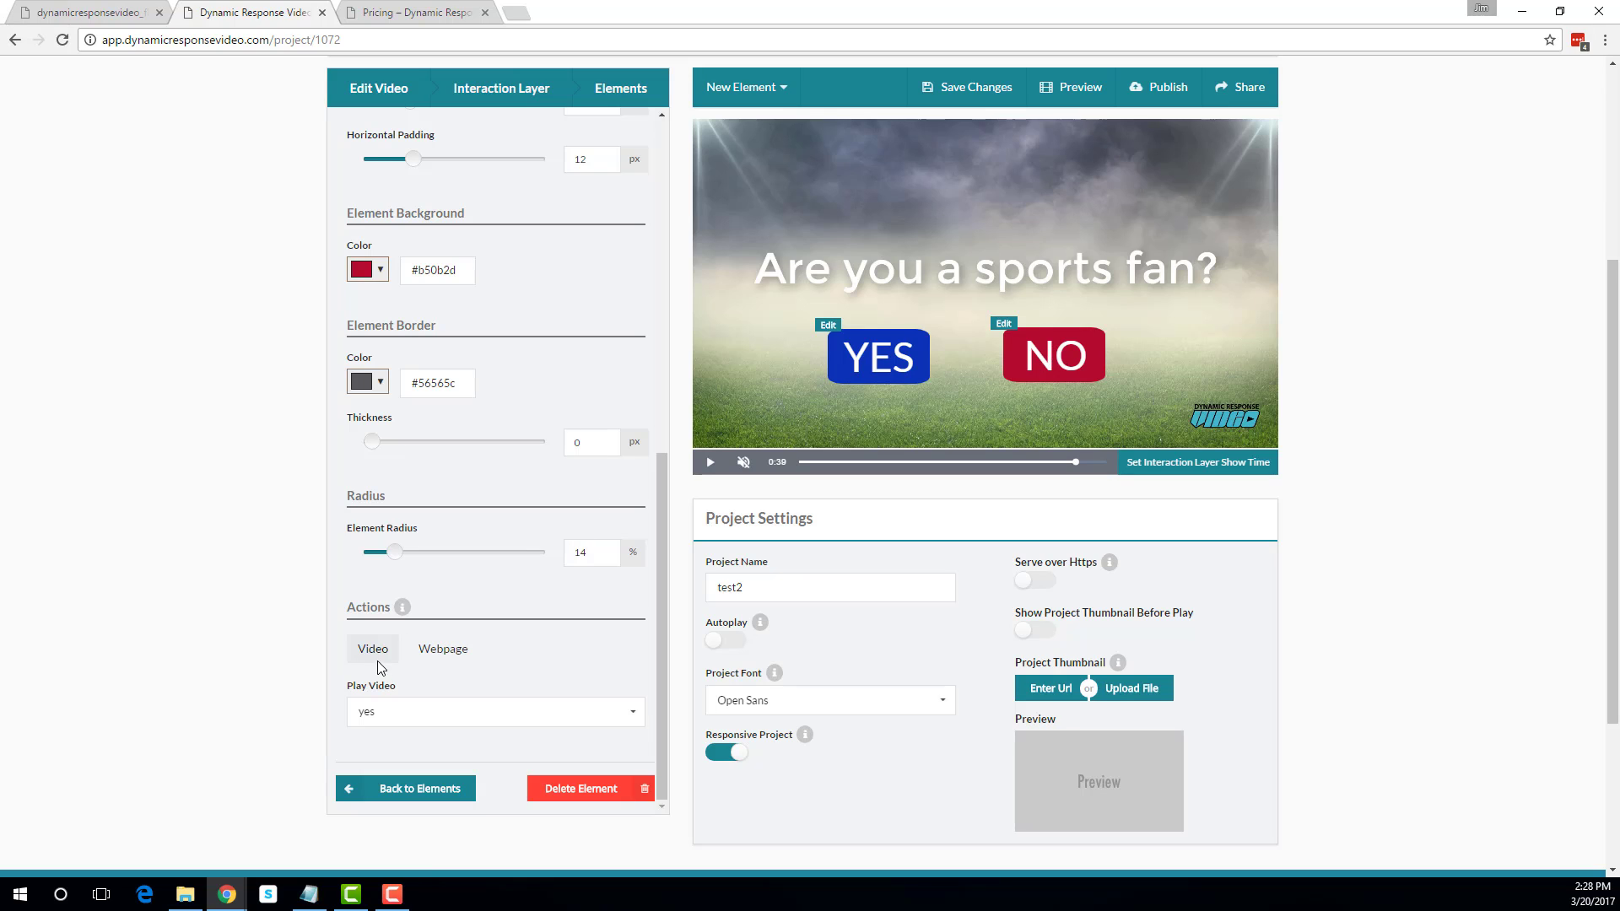
{"action": "left_click", "coordinate": [641, 714]}
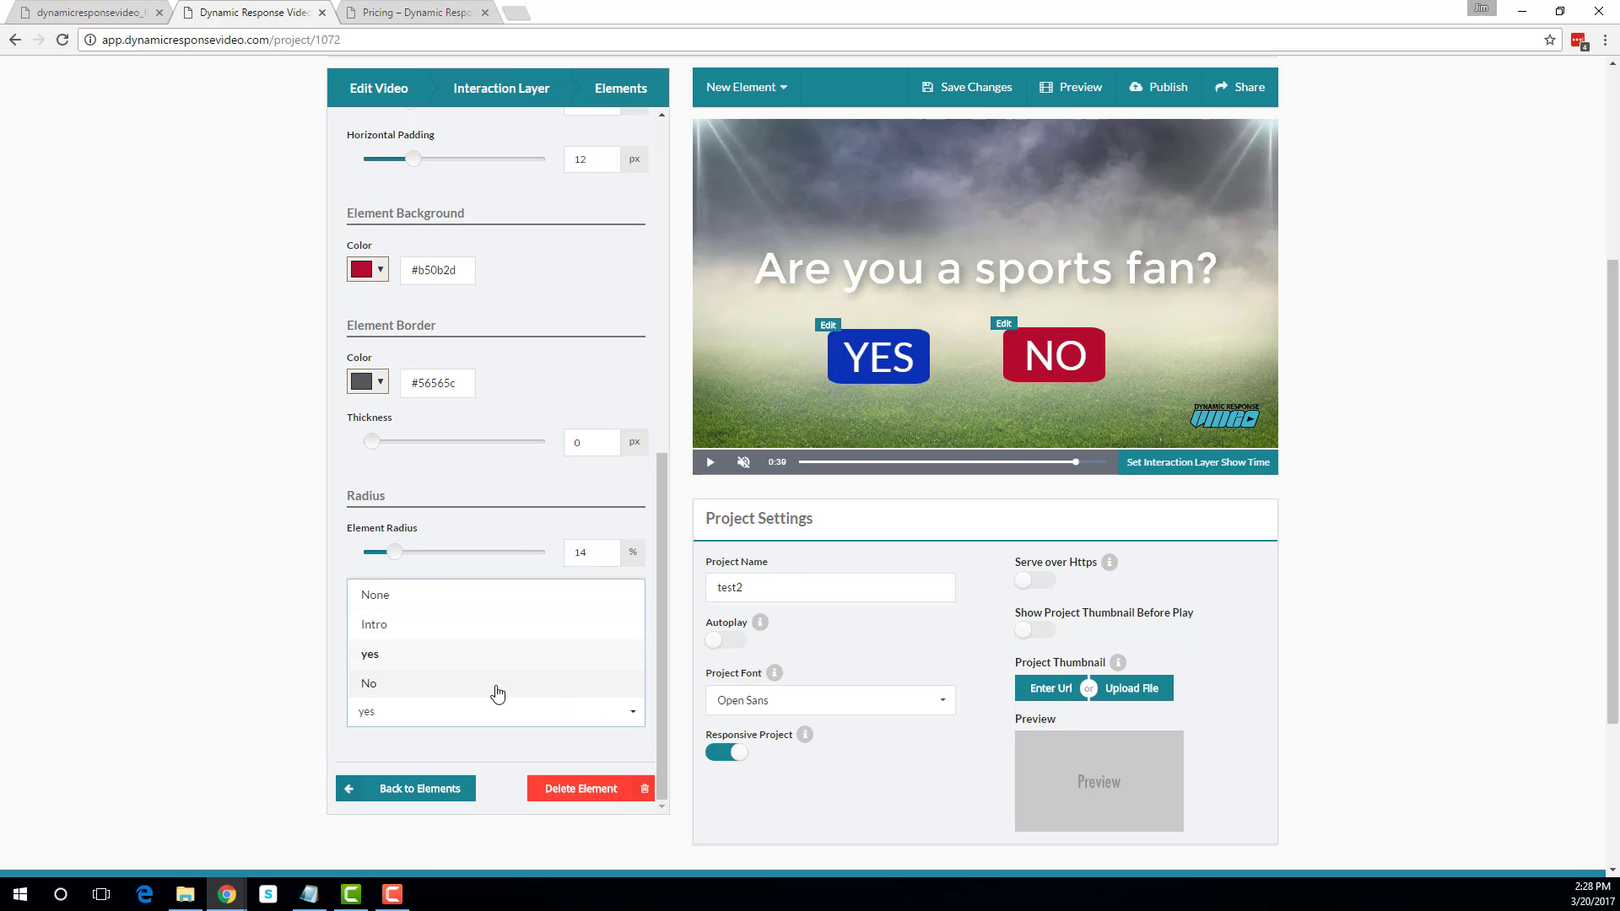
{"action": "left_click", "coordinate": [485, 687]}
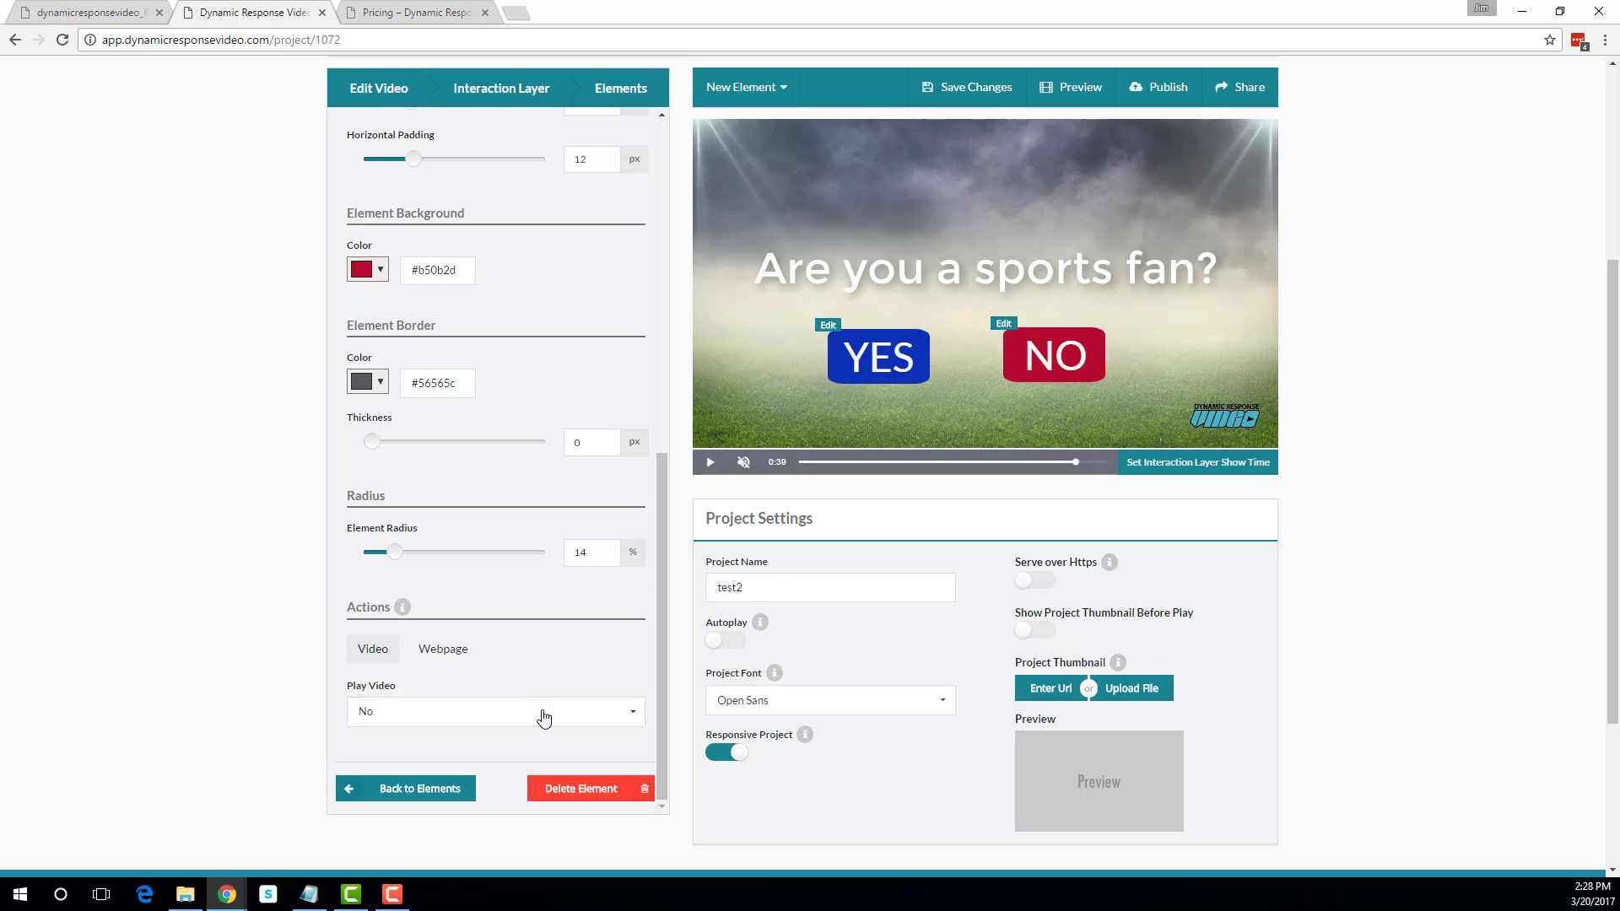
- Save the project with the finished NO button
{"action": "scroll", "coordinate": [593, 659], "scroll_direction": "up", "scroll_amount": 3}
{"action": "scroll", "coordinate": [593, 659], "scroll_direction": "up", "scroll_amount": 3}
{"action": "scroll", "coordinate": [841, 332], "scroll_direction": "up", "scroll_amount": 1}
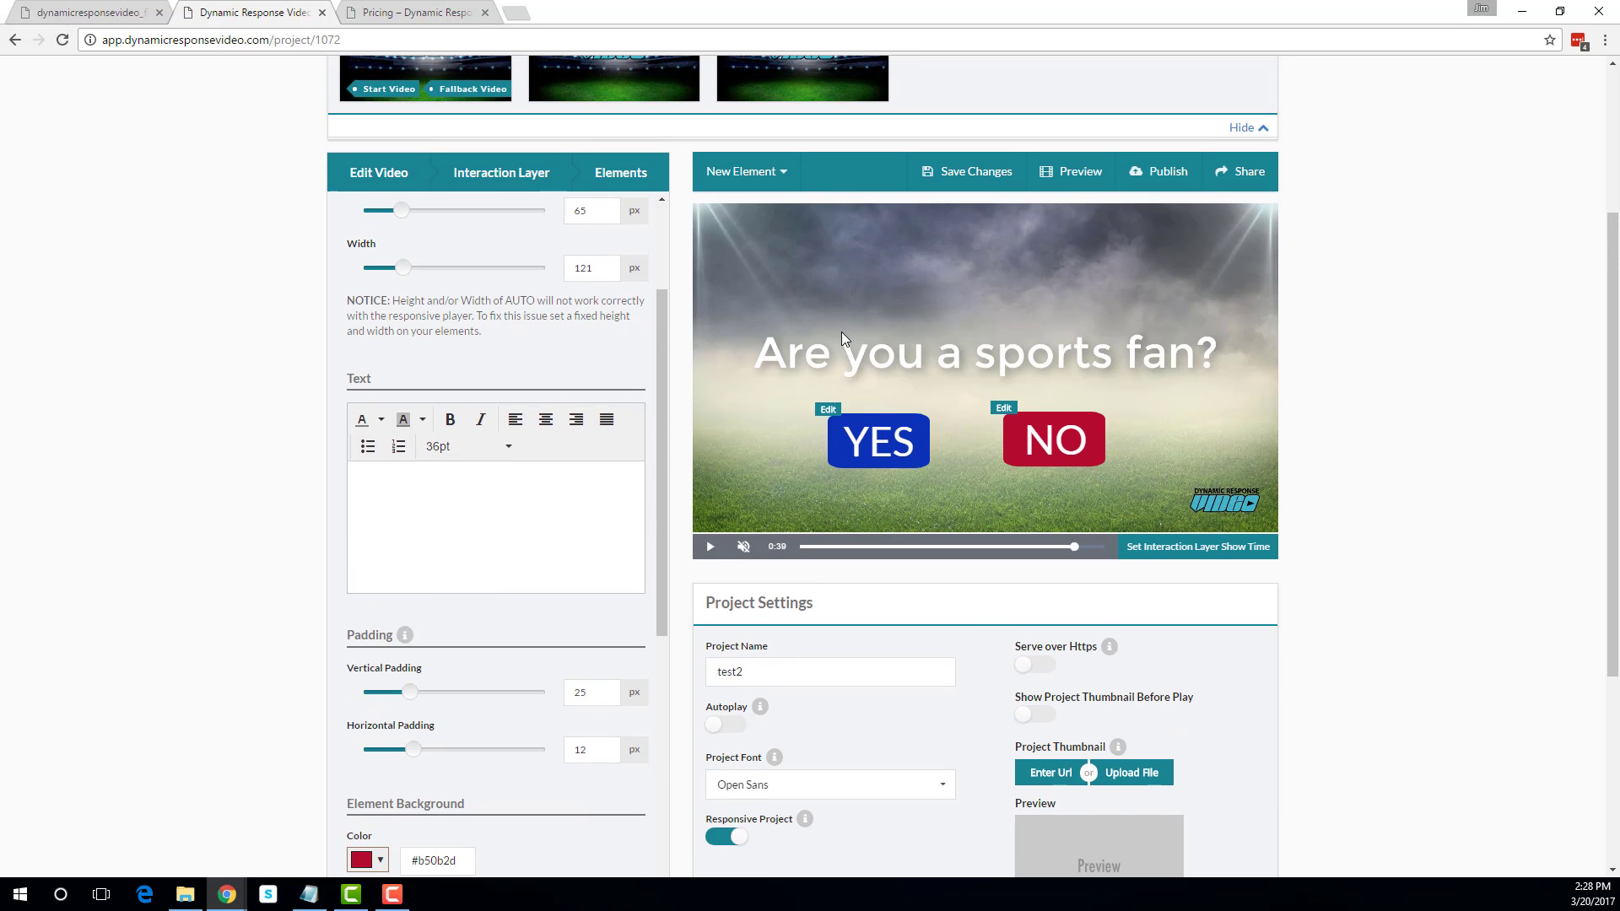
{"action": "left_click", "coordinate": [976, 180]}
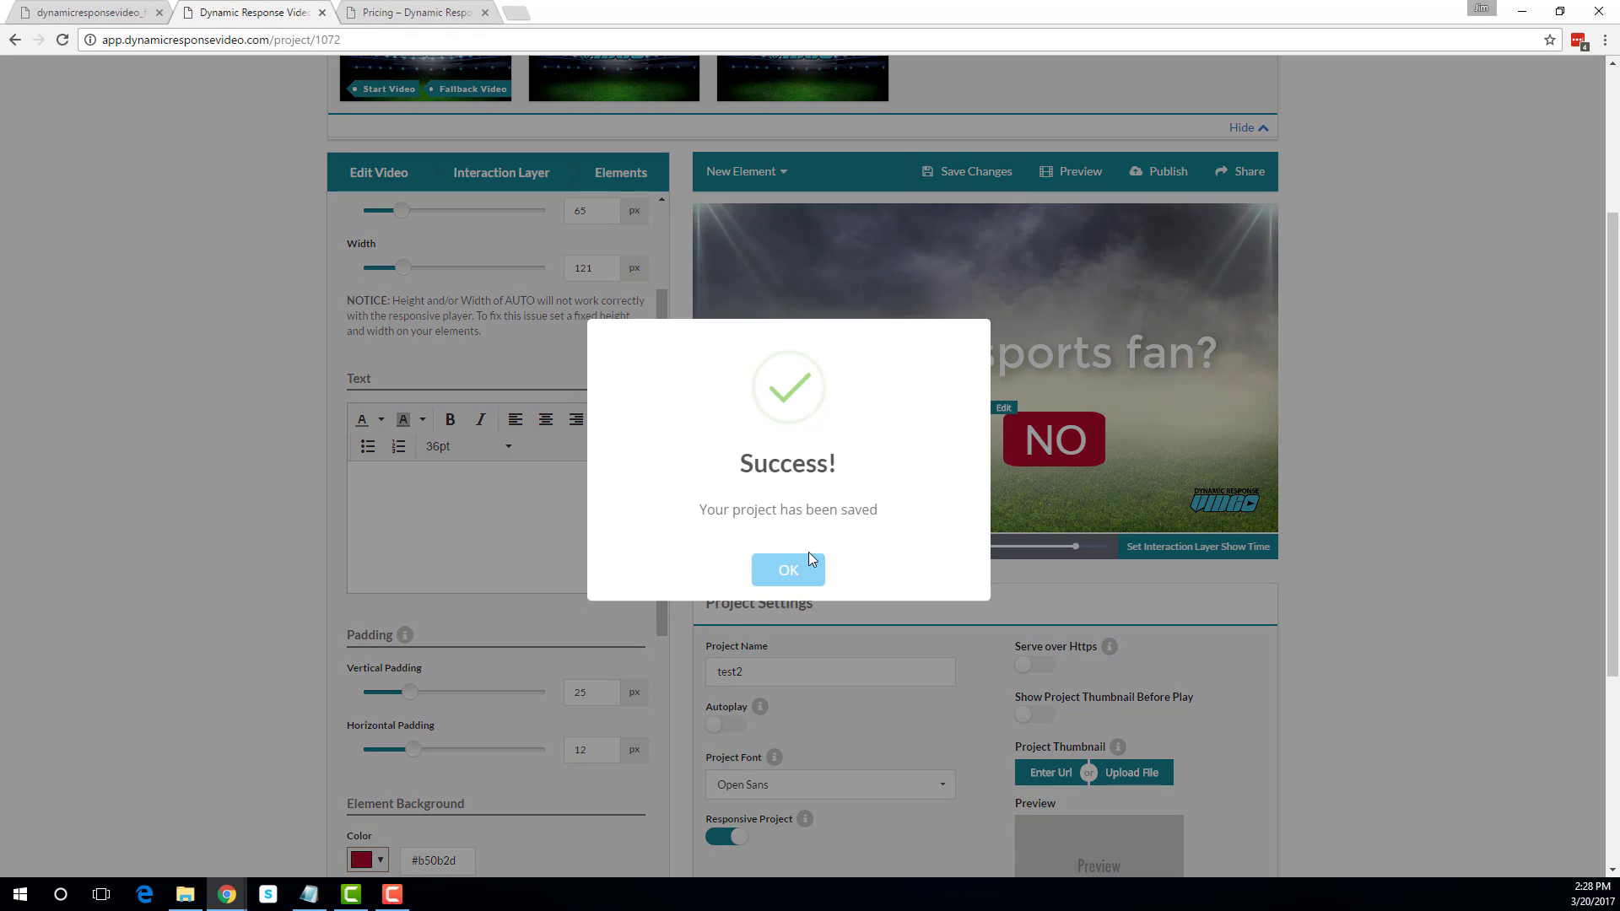
{"action": "left_click", "coordinate": [791, 566]}
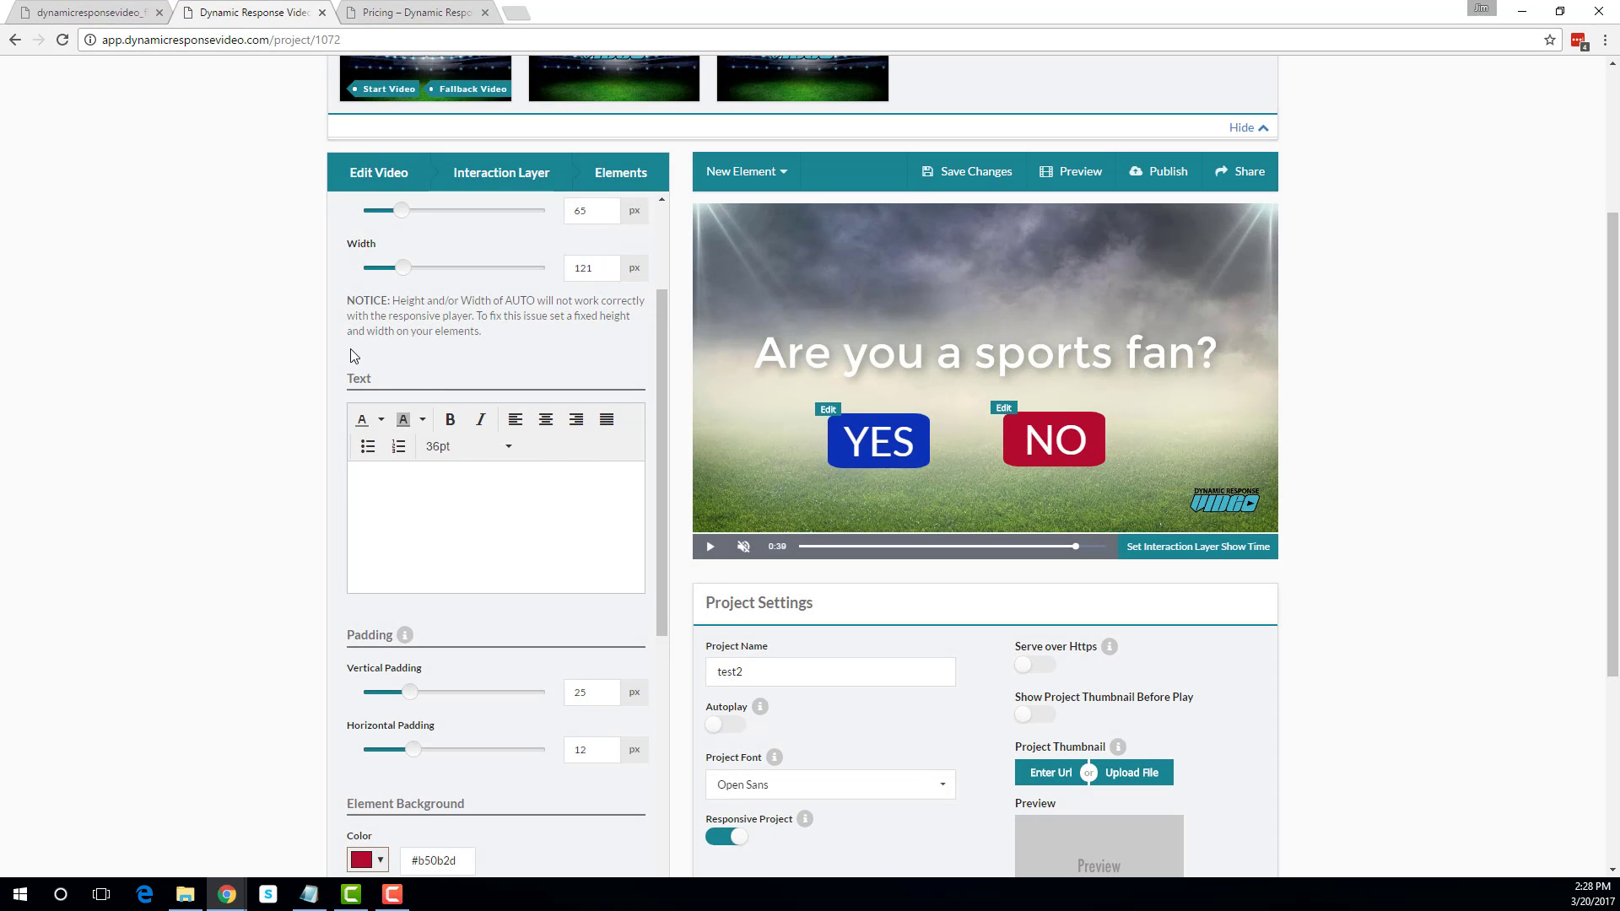
- Move the YES button slightly right, closer to the NO button, and save the project
{"action": "scroll", "coordinate": [353, 355], "scroll_direction": "up", "scroll_amount": 2}
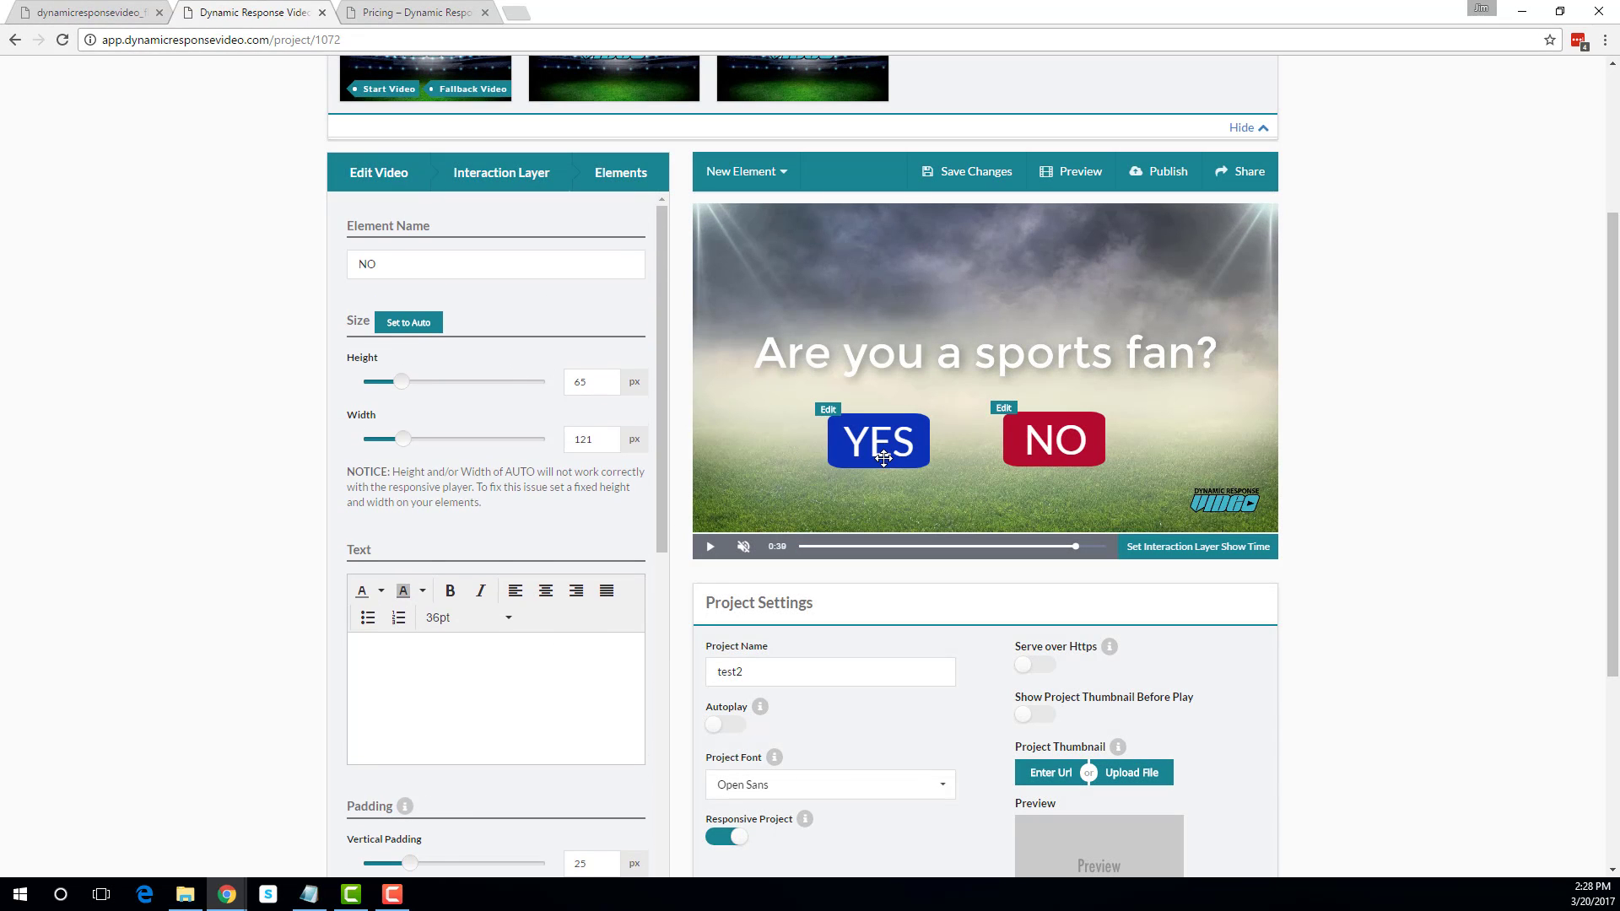
{"action": "left_click_drag", "start_coordinate": [885, 458], "coordinate": [900, 456]}
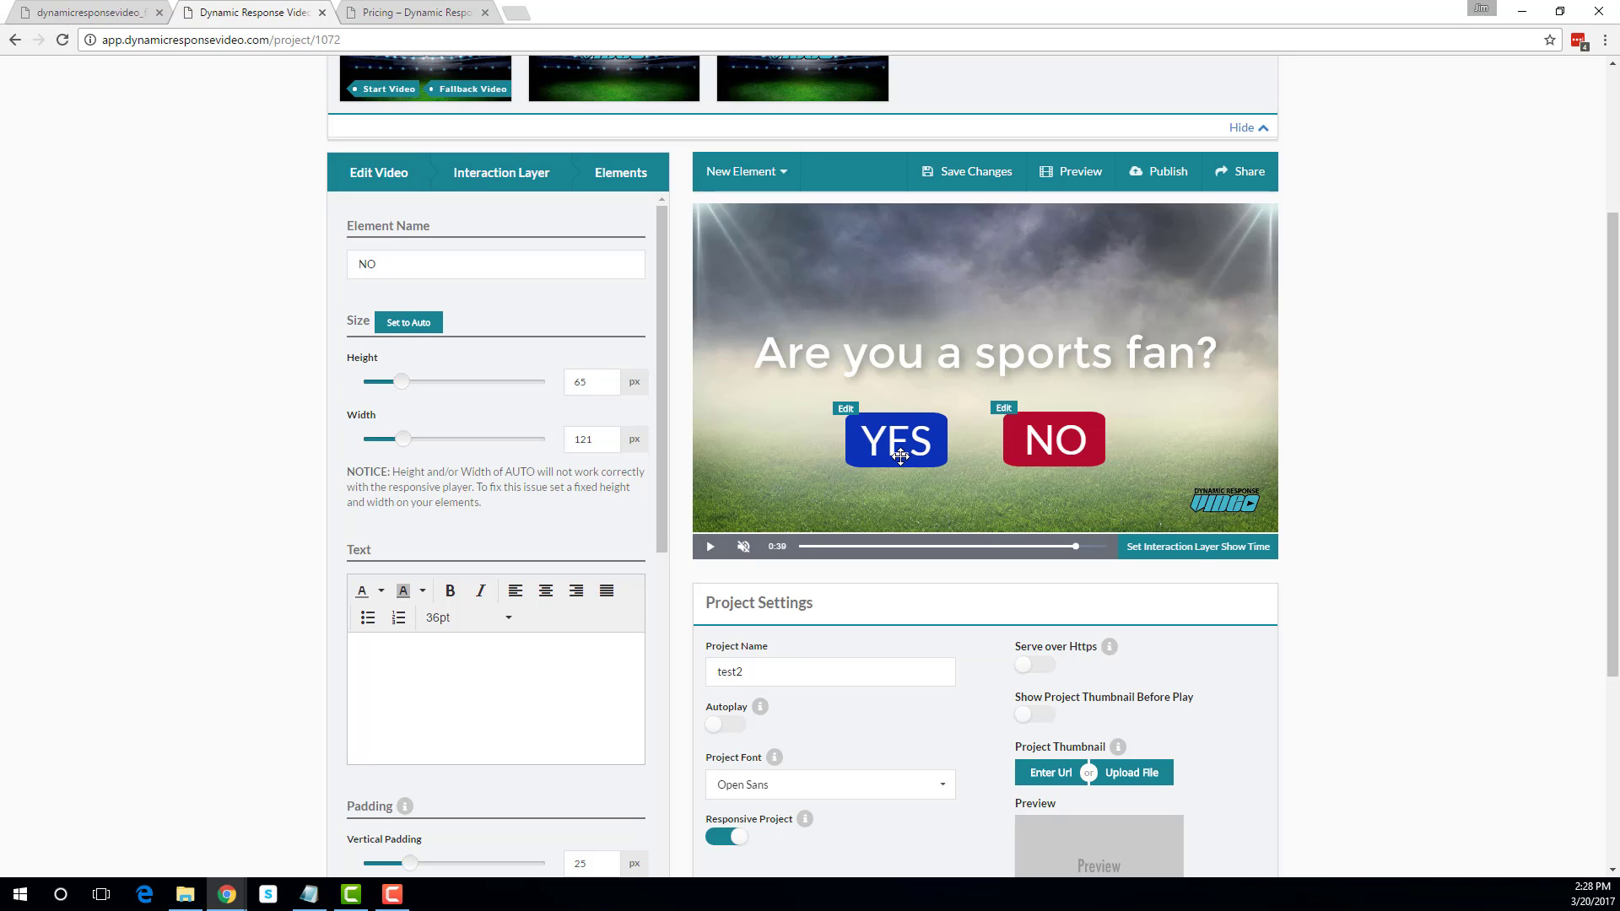
{"action": "left_click", "coordinate": [975, 178]}
{"action": "left_click", "coordinate": [788, 565]}
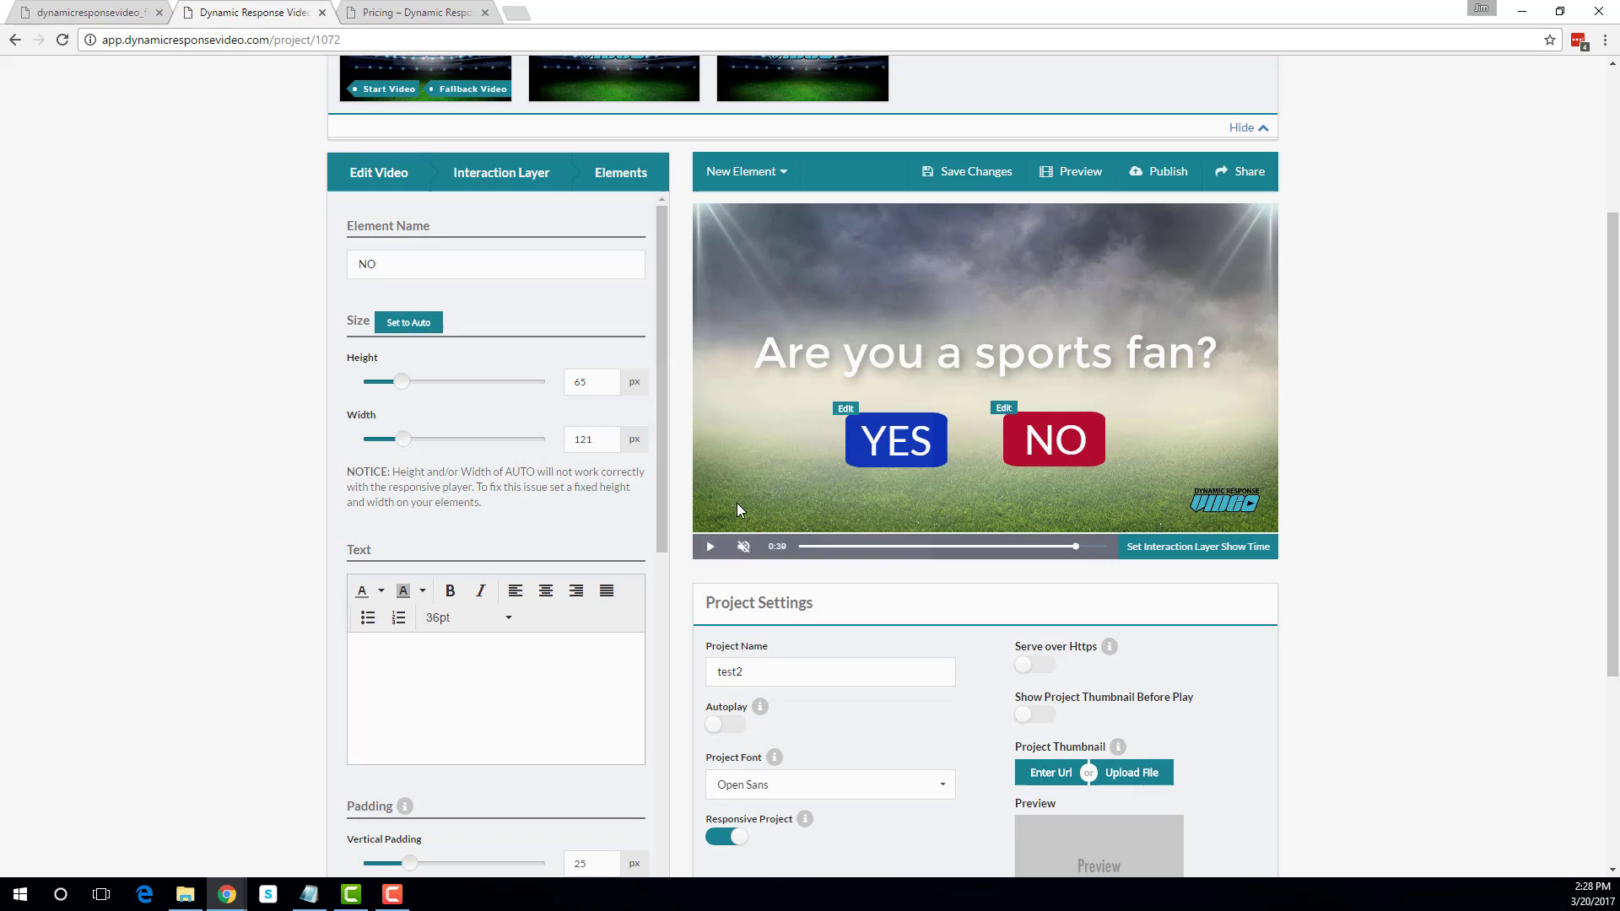
{"action": "scroll", "coordinate": [591, 320], "scroll_direction": "up", "scroll_amount": 3}
{"action": "mouse_move", "coordinate": [591, 305]}
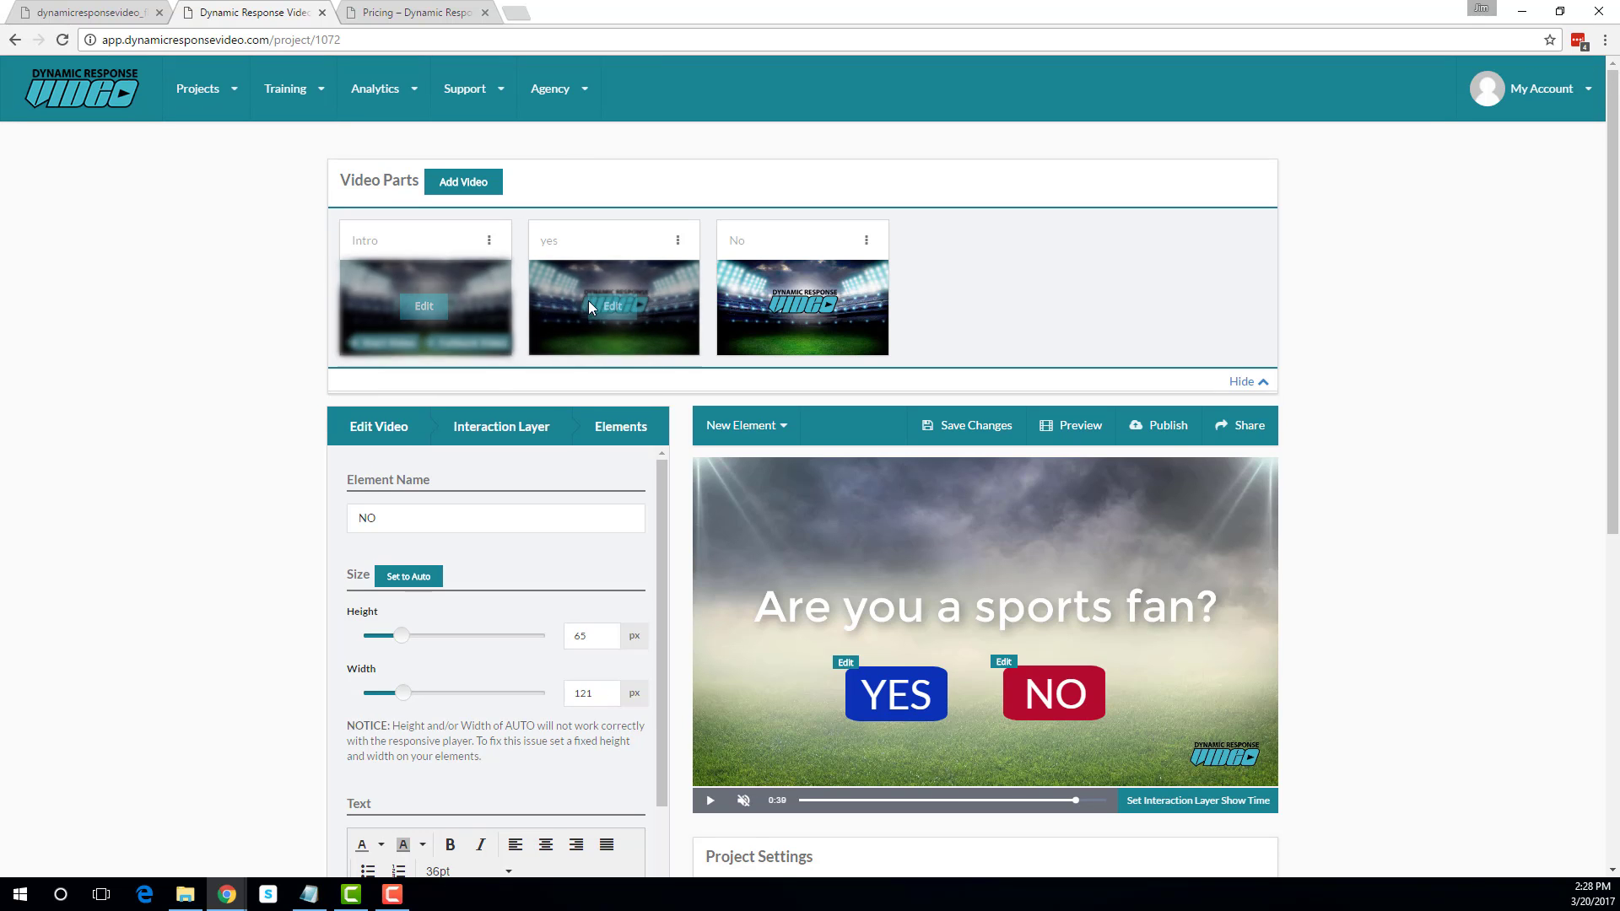
- Open the yes video for editing and add a clickable image element to its interaction layer
{"action": "left_click", "coordinate": [606, 309]}
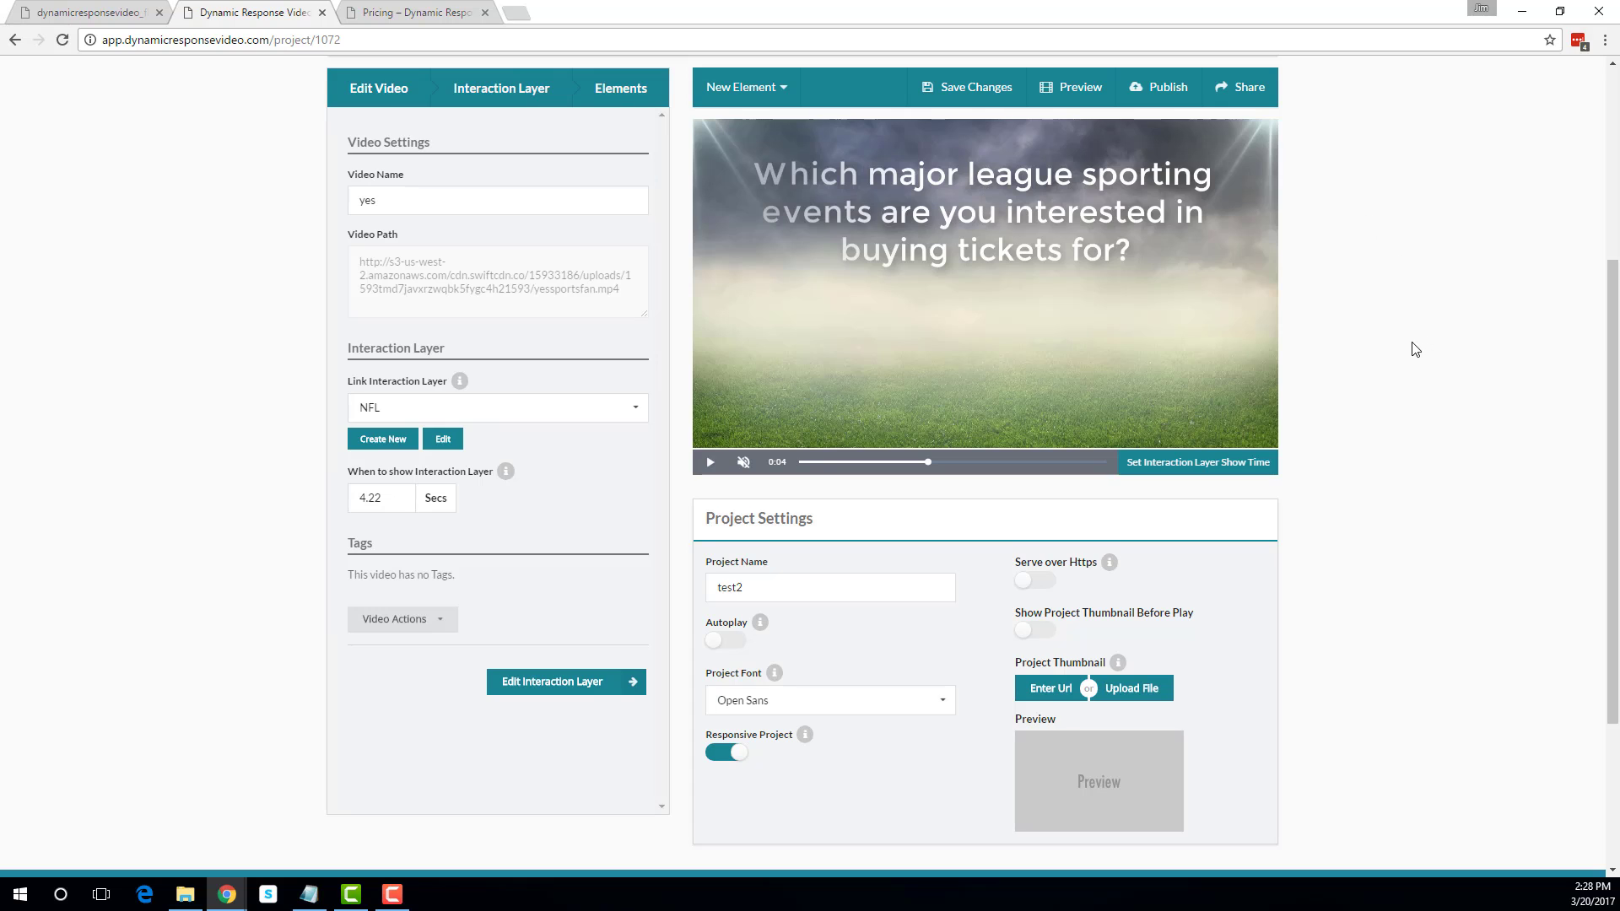
{"action": "scroll", "coordinate": [1149, 364], "scroll_direction": "up", "scroll_amount": 2}
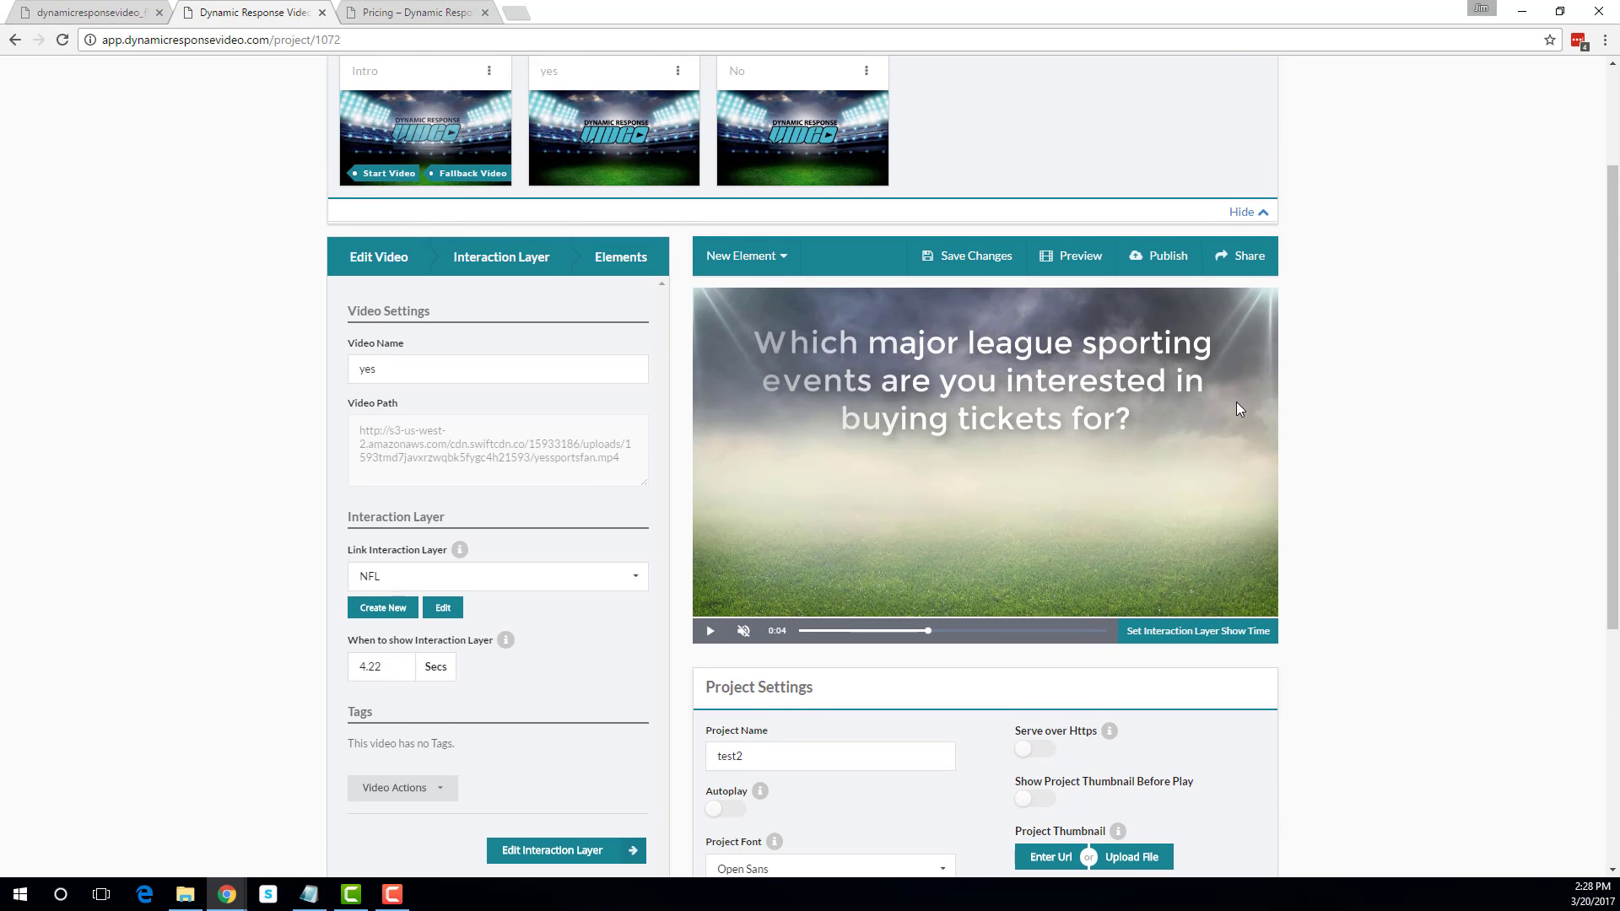
{"action": "scroll", "coordinate": [752, 285], "scroll_direction": "down", "scroll_amount": 1}
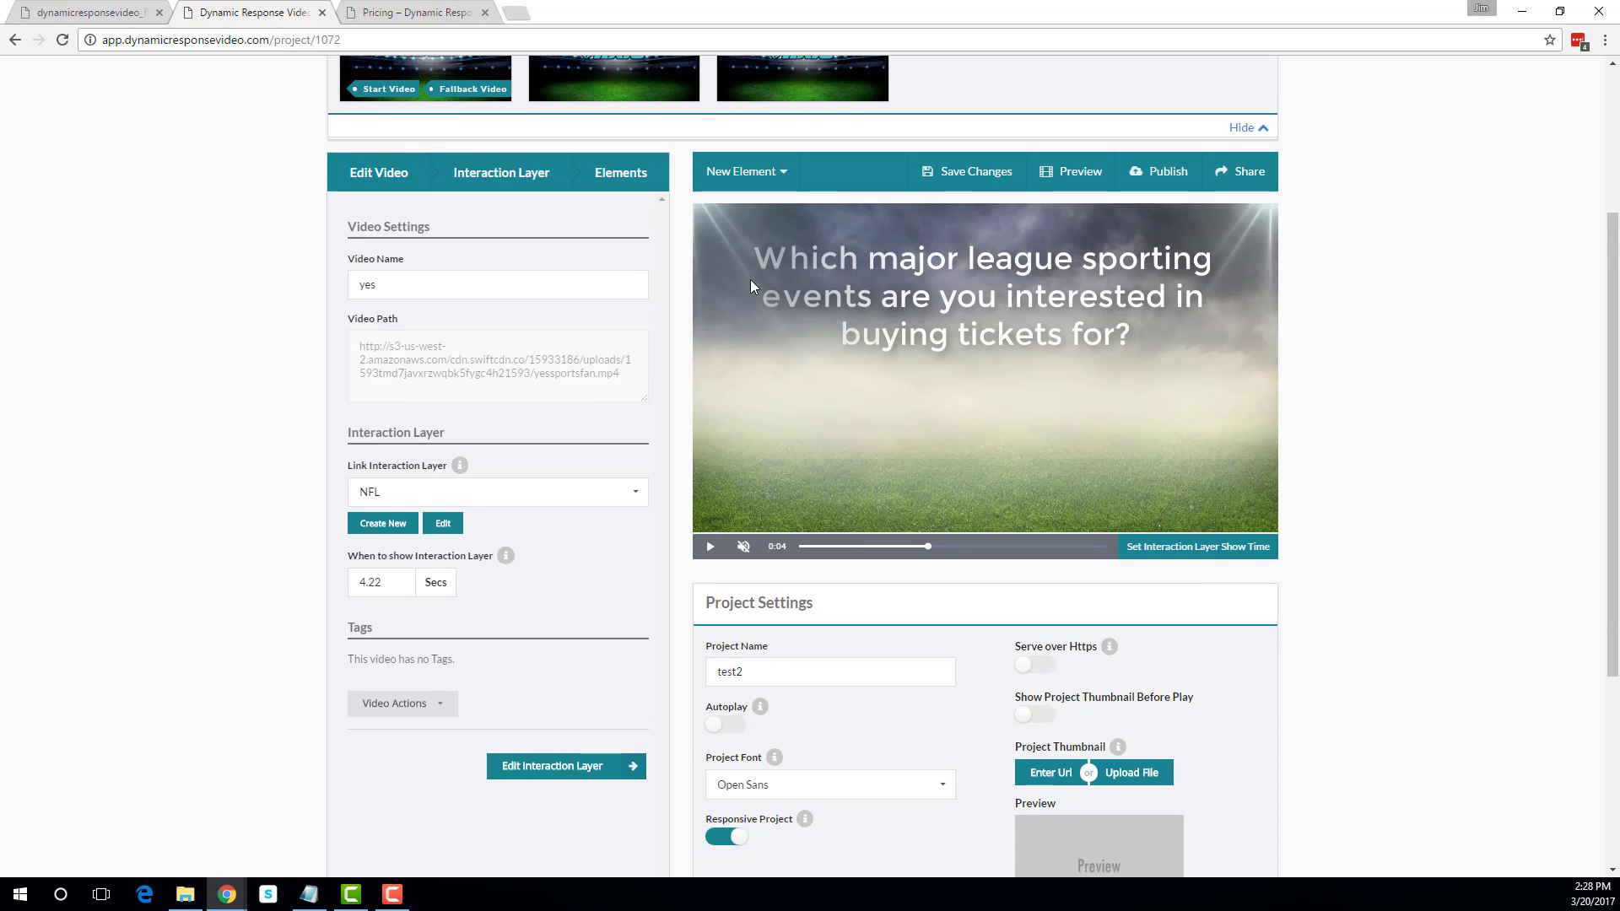
{"action": "left_click", "coordinate": [621, 177]}
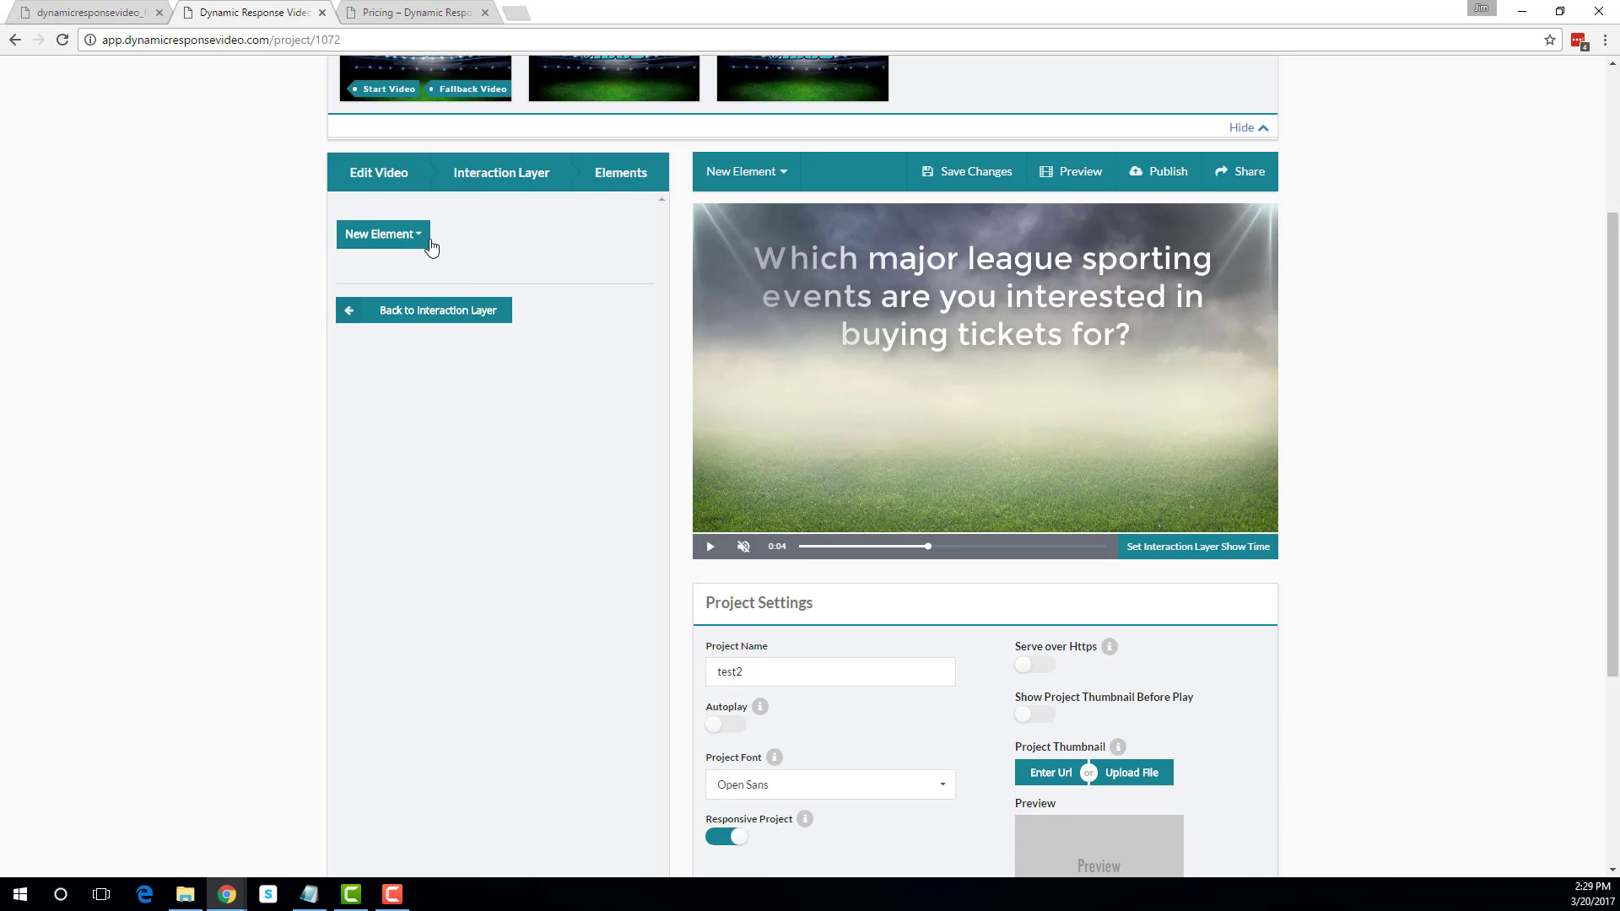
{"action": "left_click", "coordinate": [426, 245]}
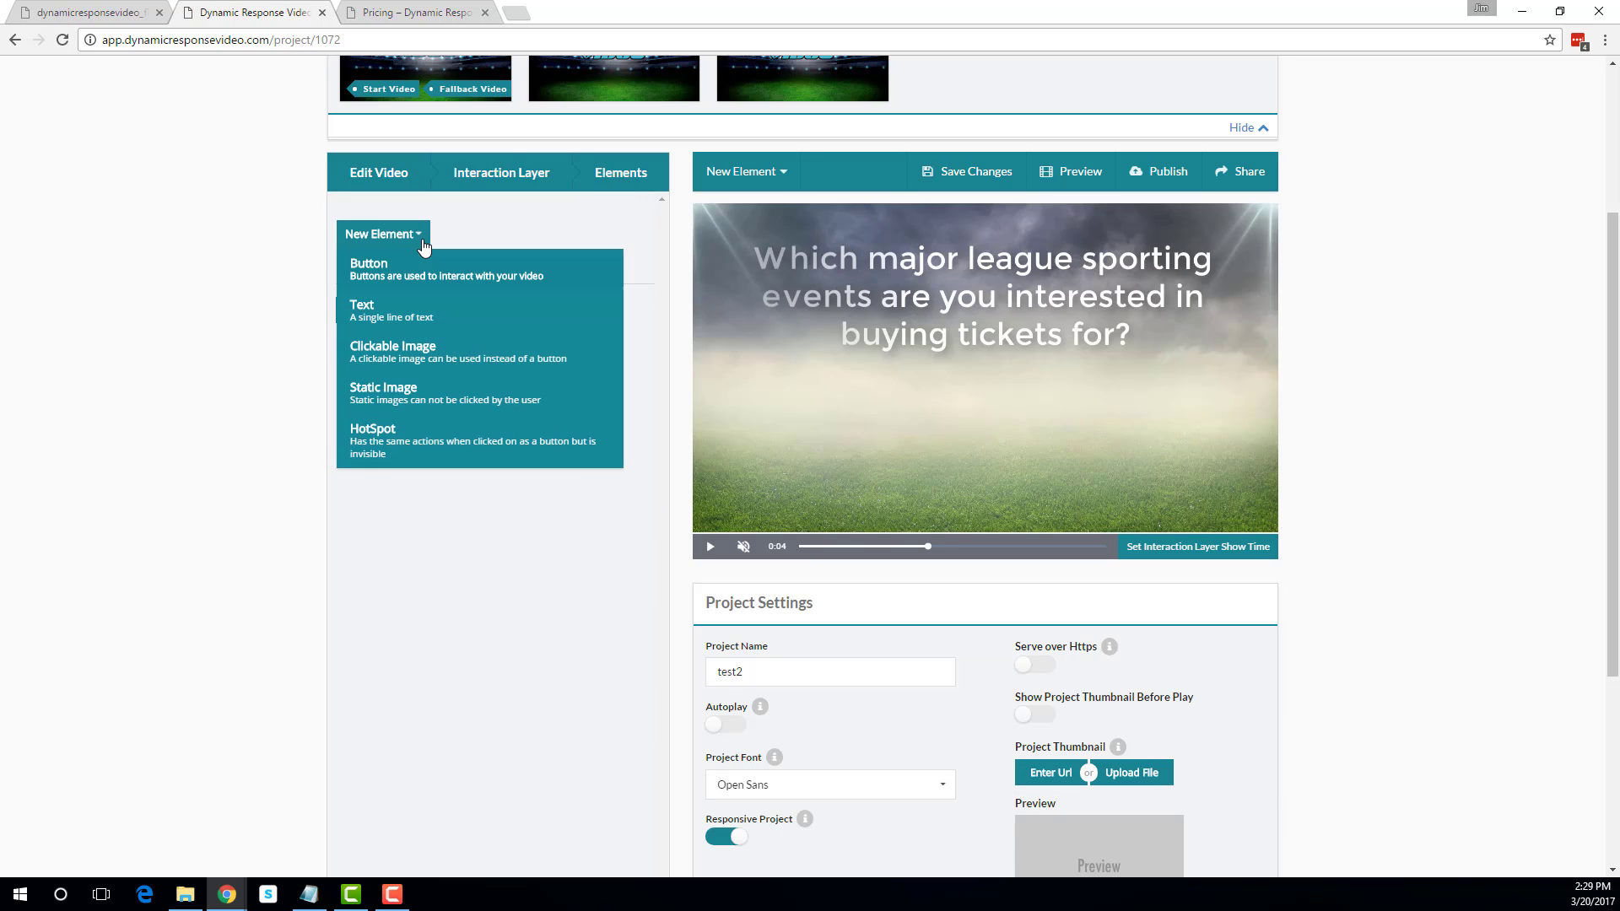
{"action": "left_click", "coordinate": [419, 371]}
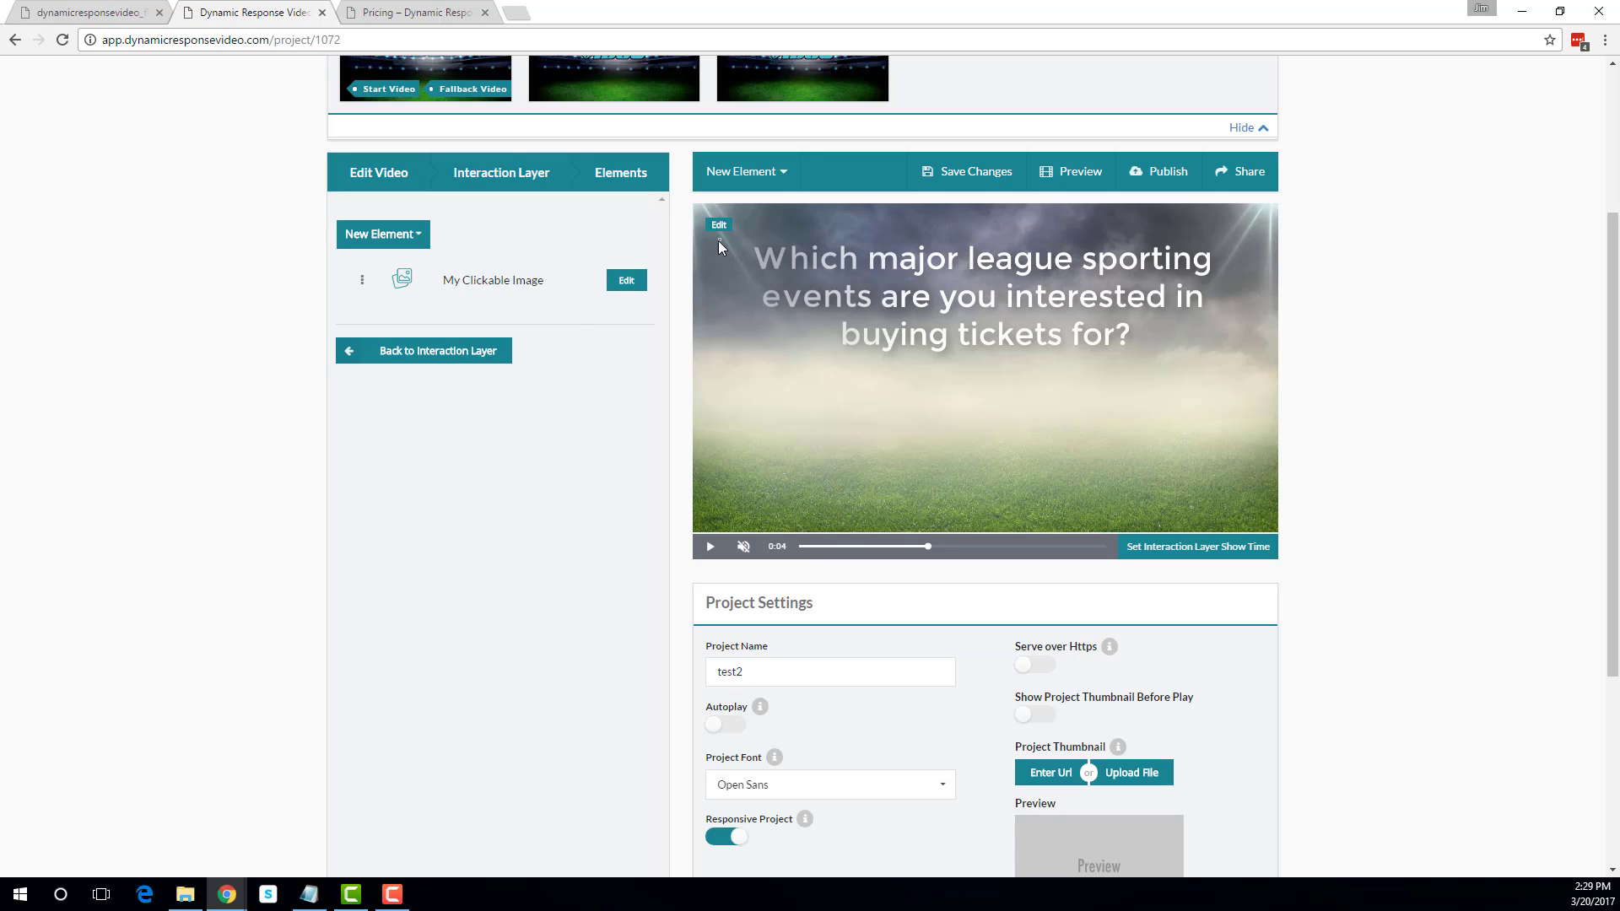
- Name the new clickable image NBA and upload the nba PNG file from the sportsfanvideos folder as its image
{"action": "left_click", "coordinate": [626, 280]}
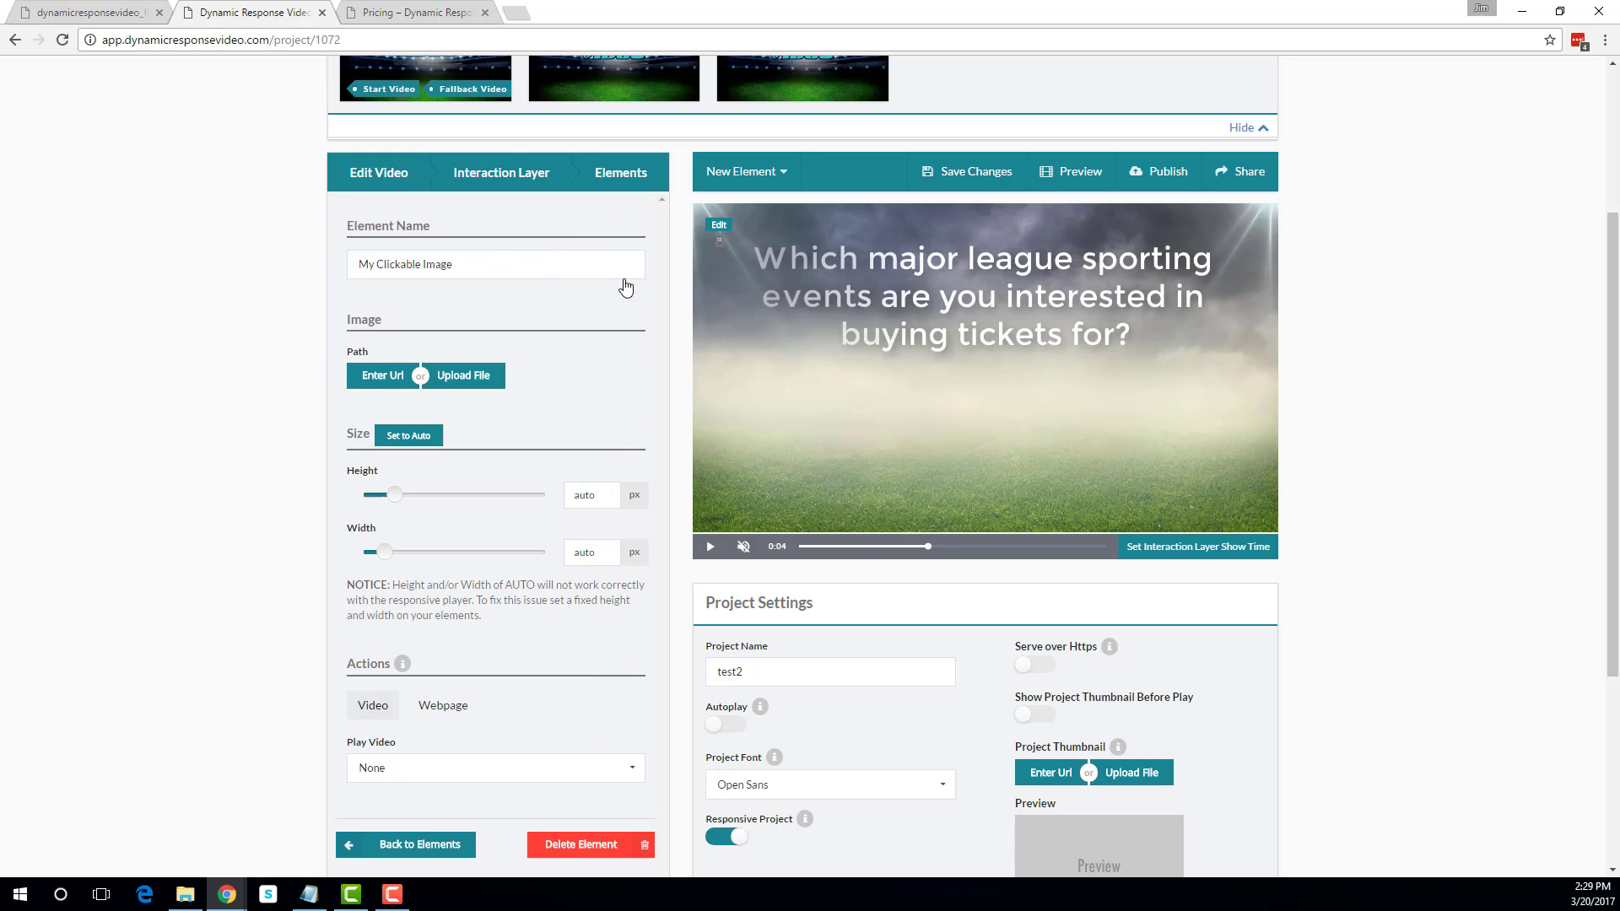
{"action": "left_click_drag", "start_coordinate": [489, 264], "coordinate": [355, 274]}
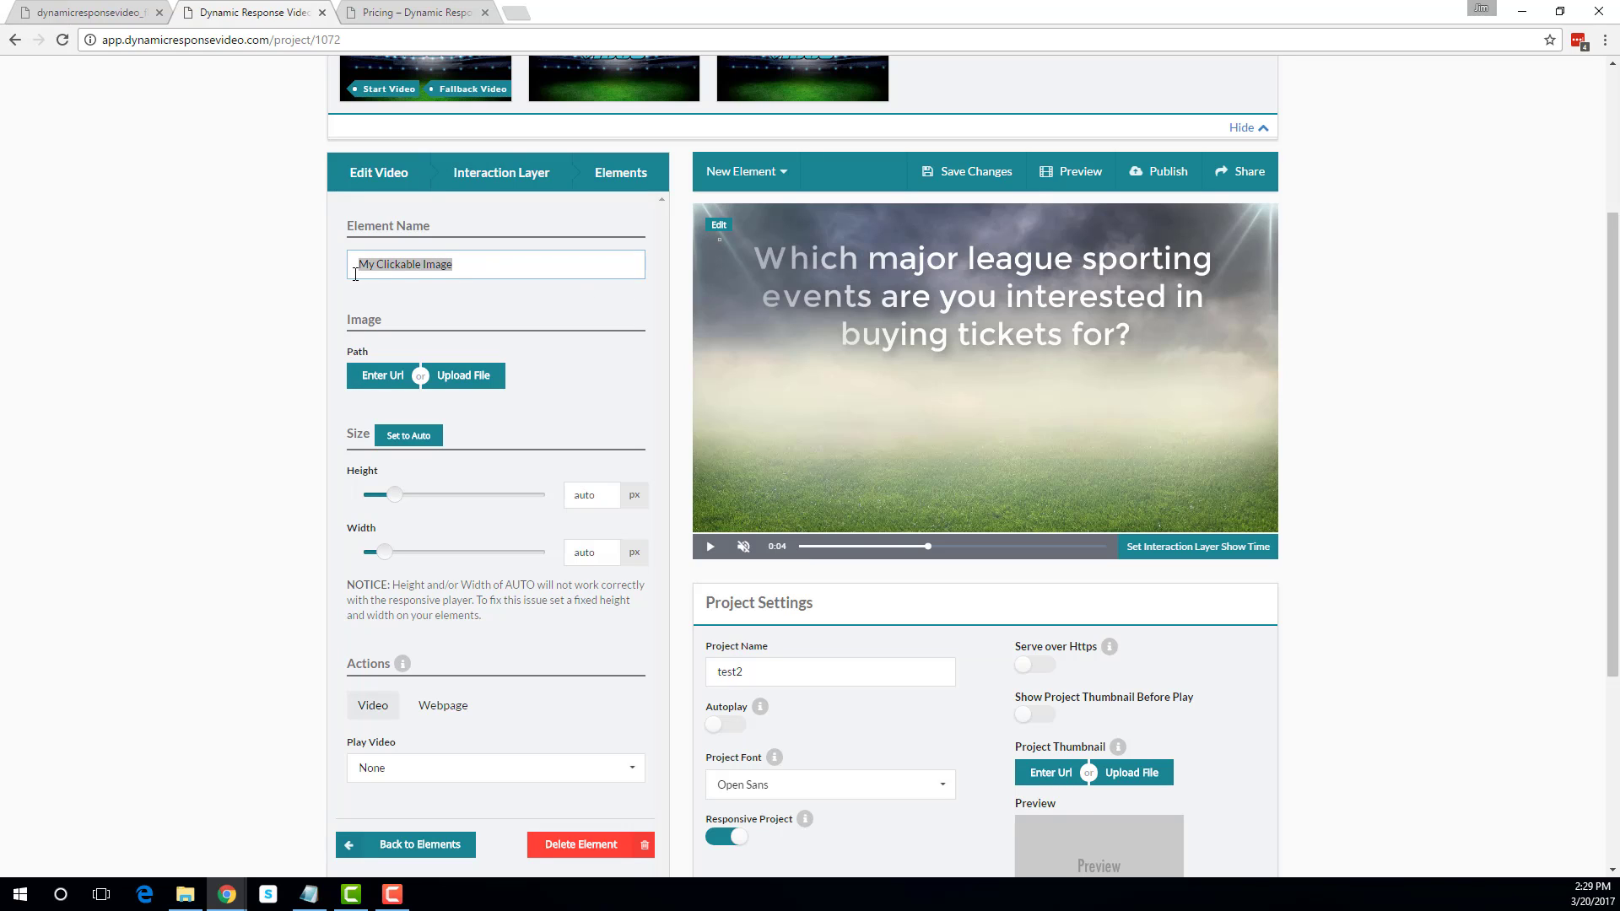
{"action": "type", "text": "NBA"}
{"action": "left_click", "coordinate": [464, 372]}
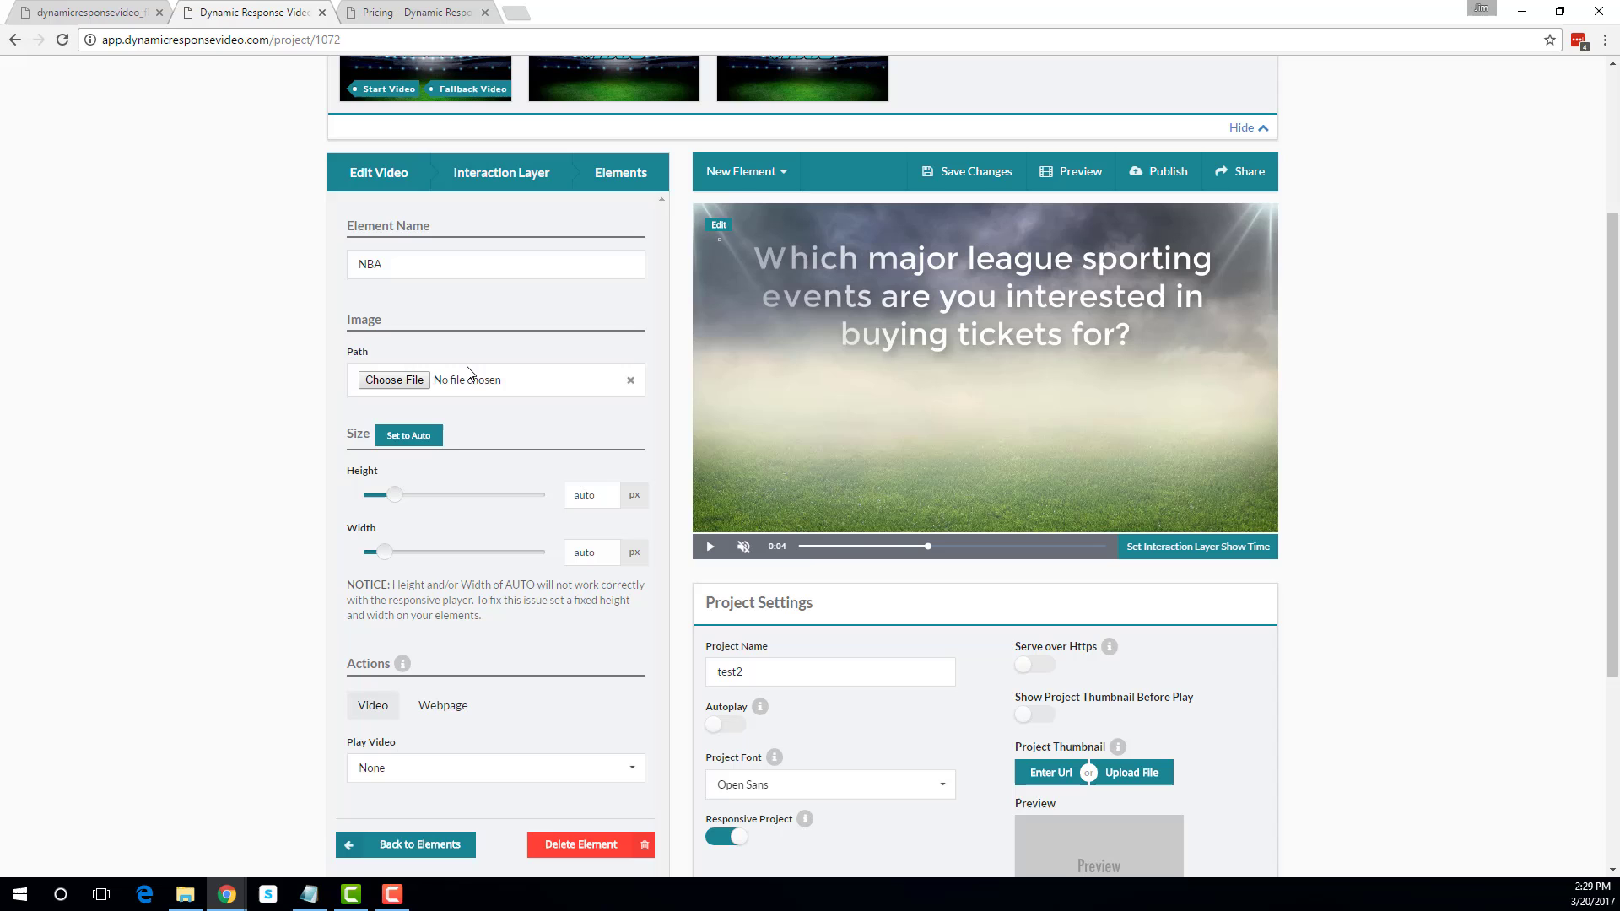
{"action": "left_click", "coordinate": [407, 375]}
{"action": "left_click", "coordinate": [245, 135]}
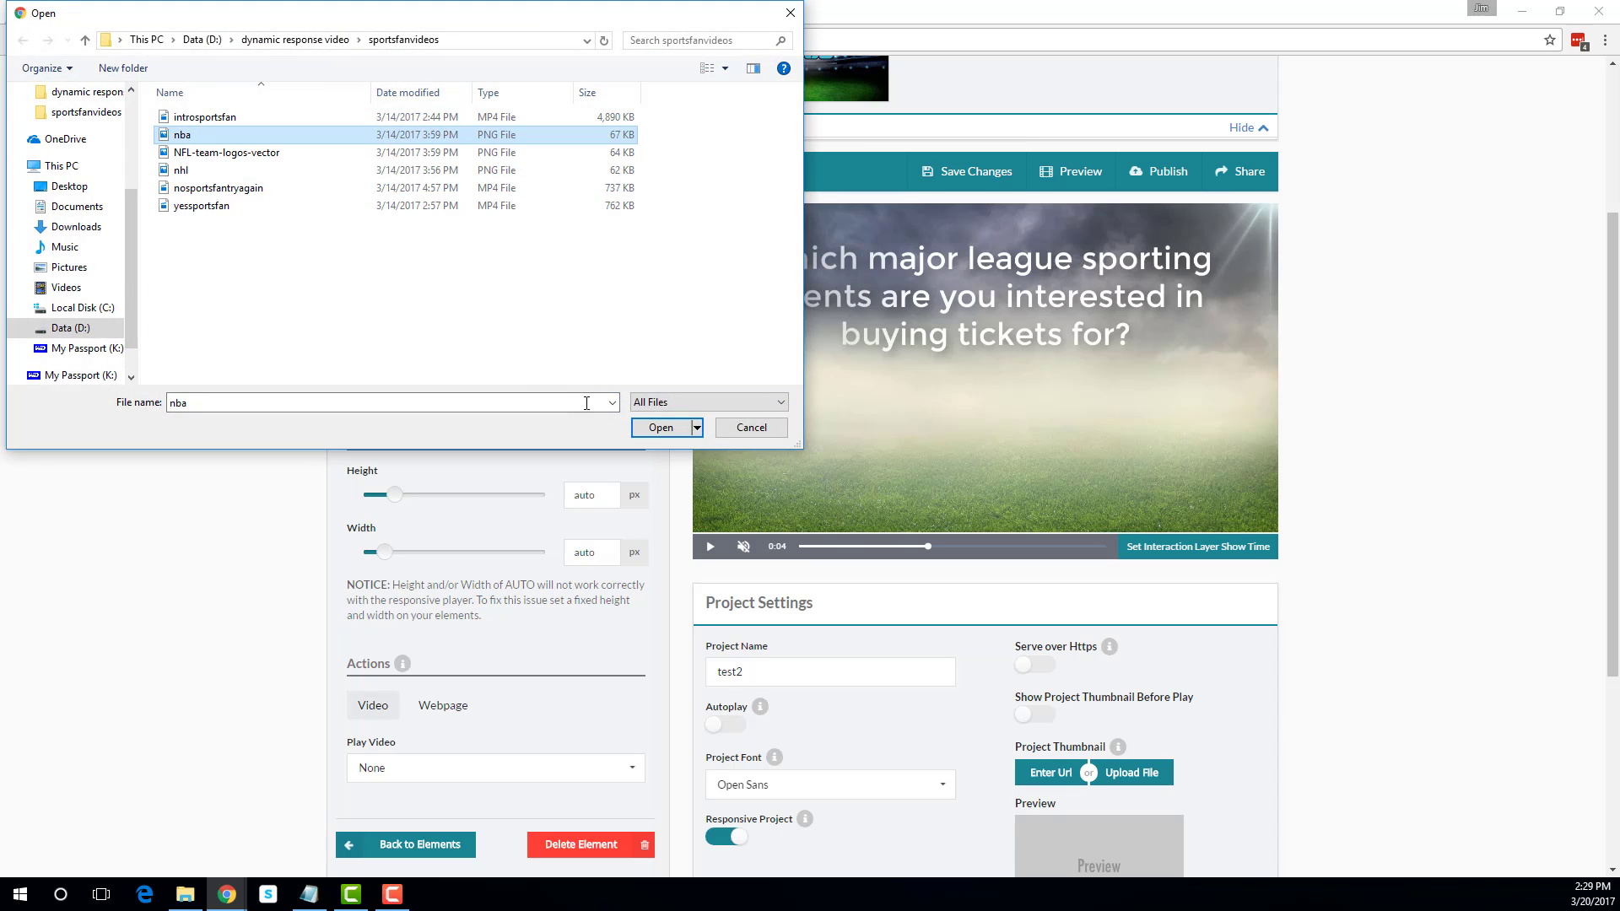
{"action": "left_click", "coordinate": [662, 427]}
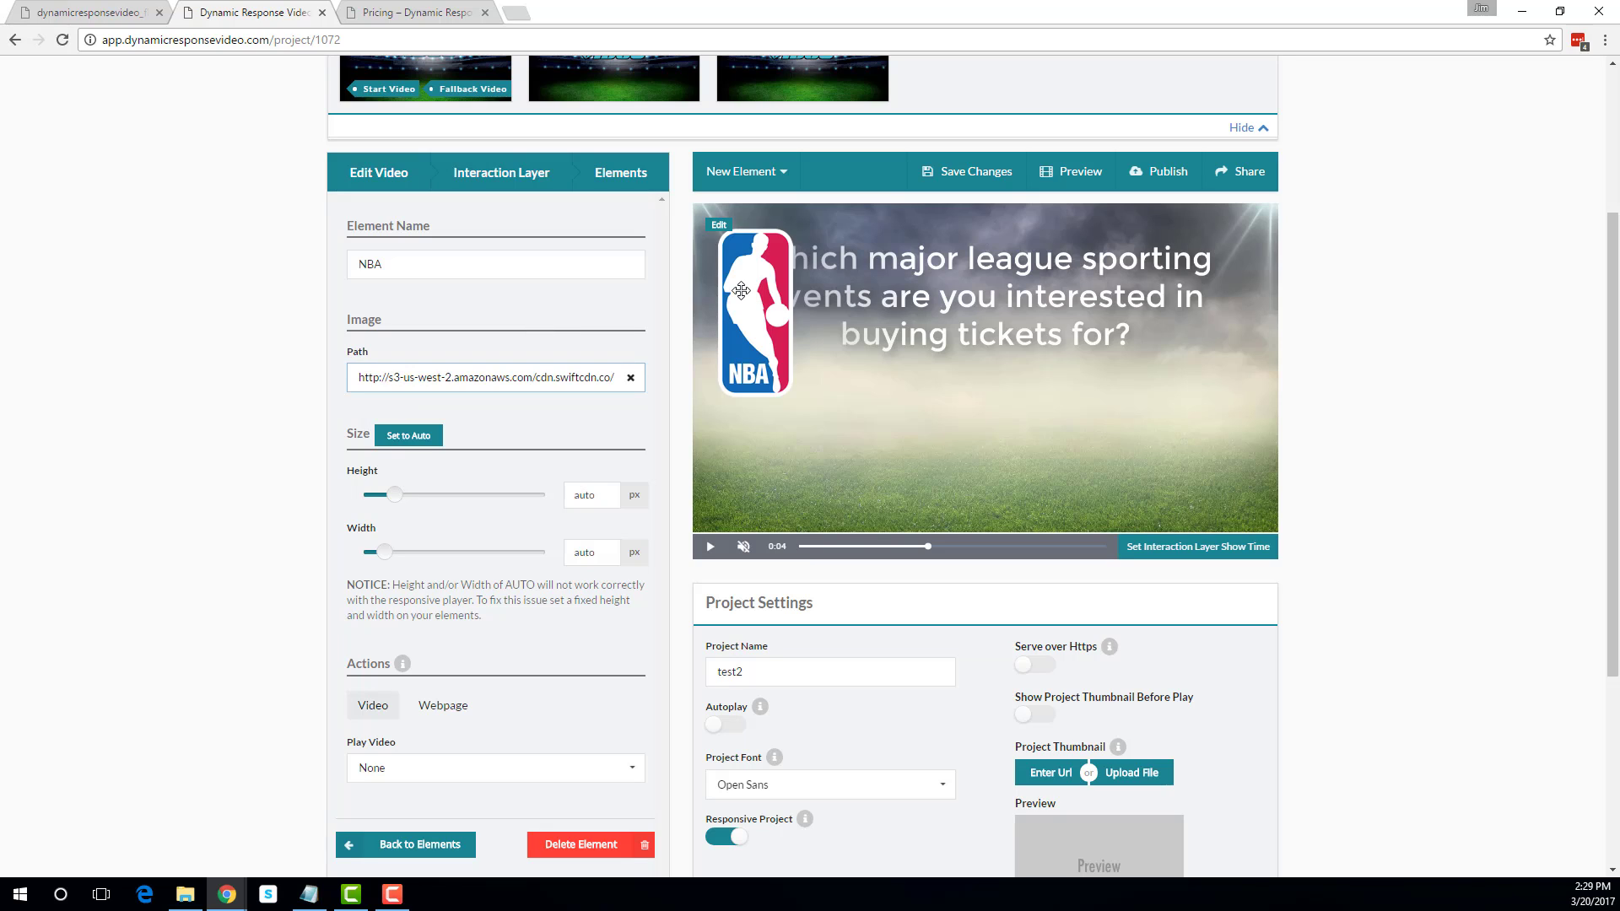
- Move the NBA logo below the question text and resize it to 137 px high and 75 px wide
{"action": "left_click_drag", "start_coordinate": [783, 382], "coordinate": [857, 475]}
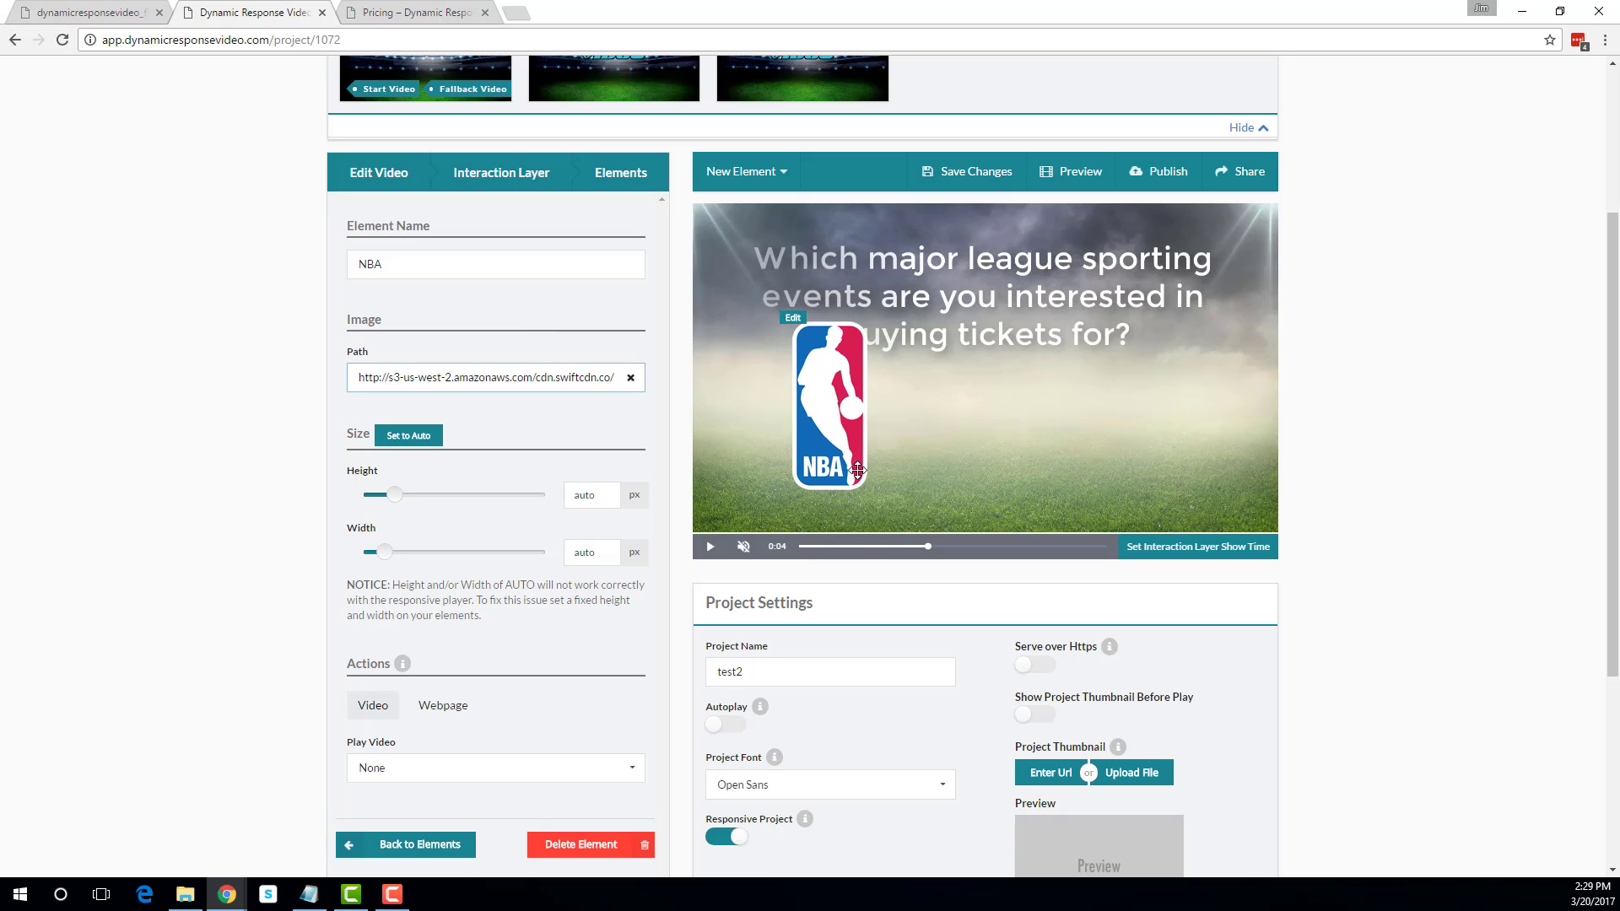
{"action": "left_click", "coordinate": [397, 501]}
{"action": "left_click_drag", "start_coordinate": [398, 504], "coordinate": [436, 499]}
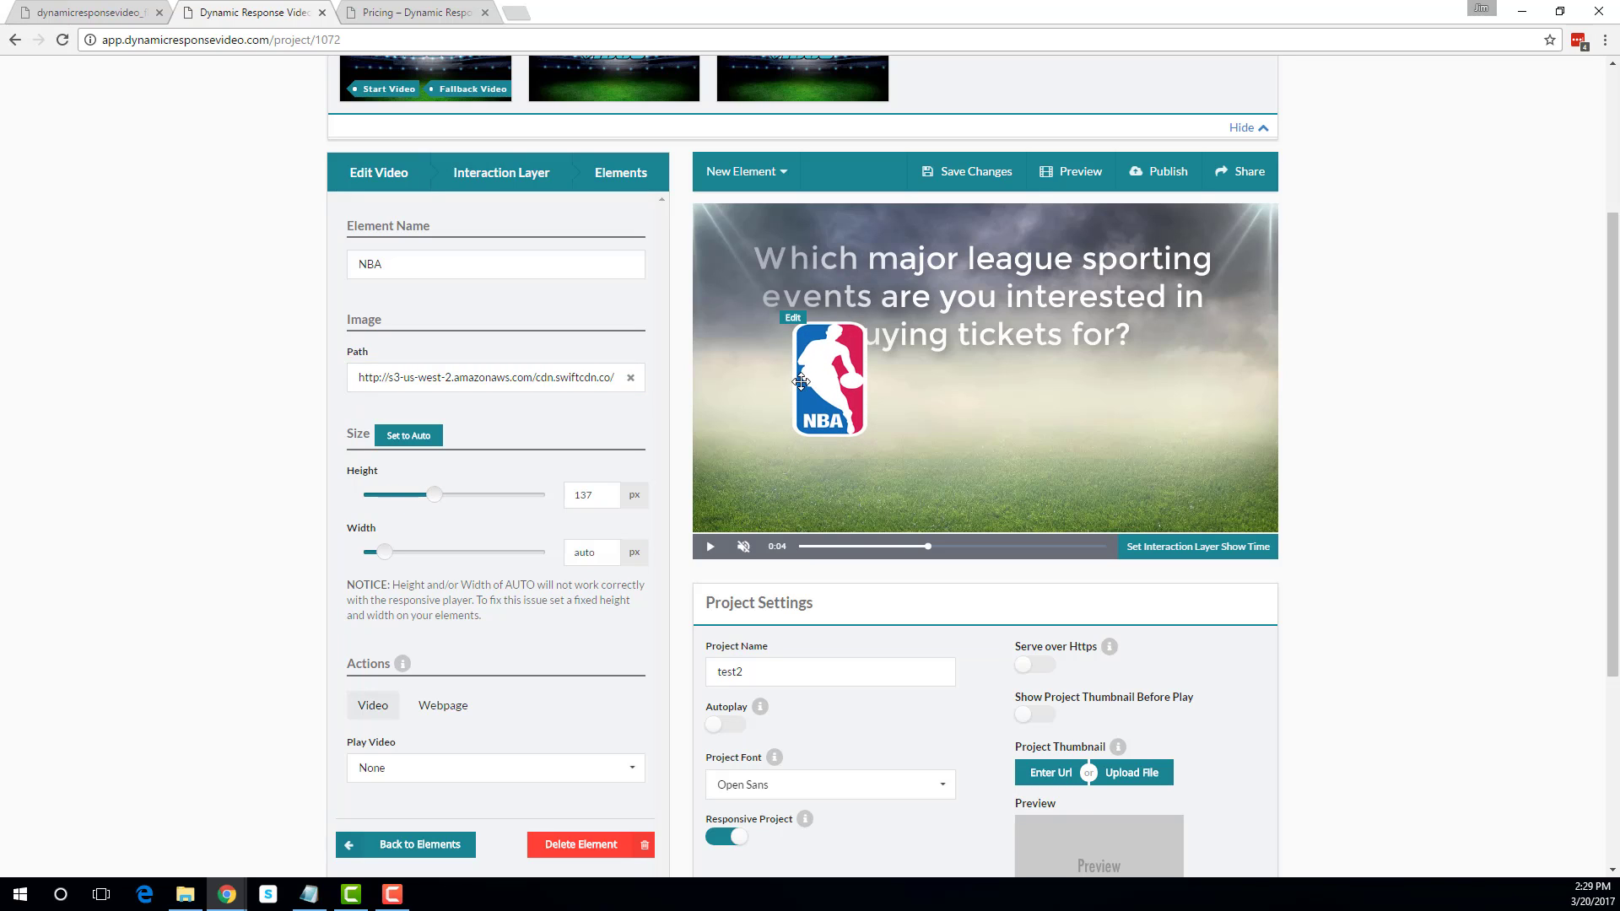
{"action": "left_click_drag", "start_coordinate": [802, 387], "coordinate": [812, 425]}
{"action": "scroll", "coordinate": [645, 409], "scroll_direction": "down", "scroll_amount": 2}
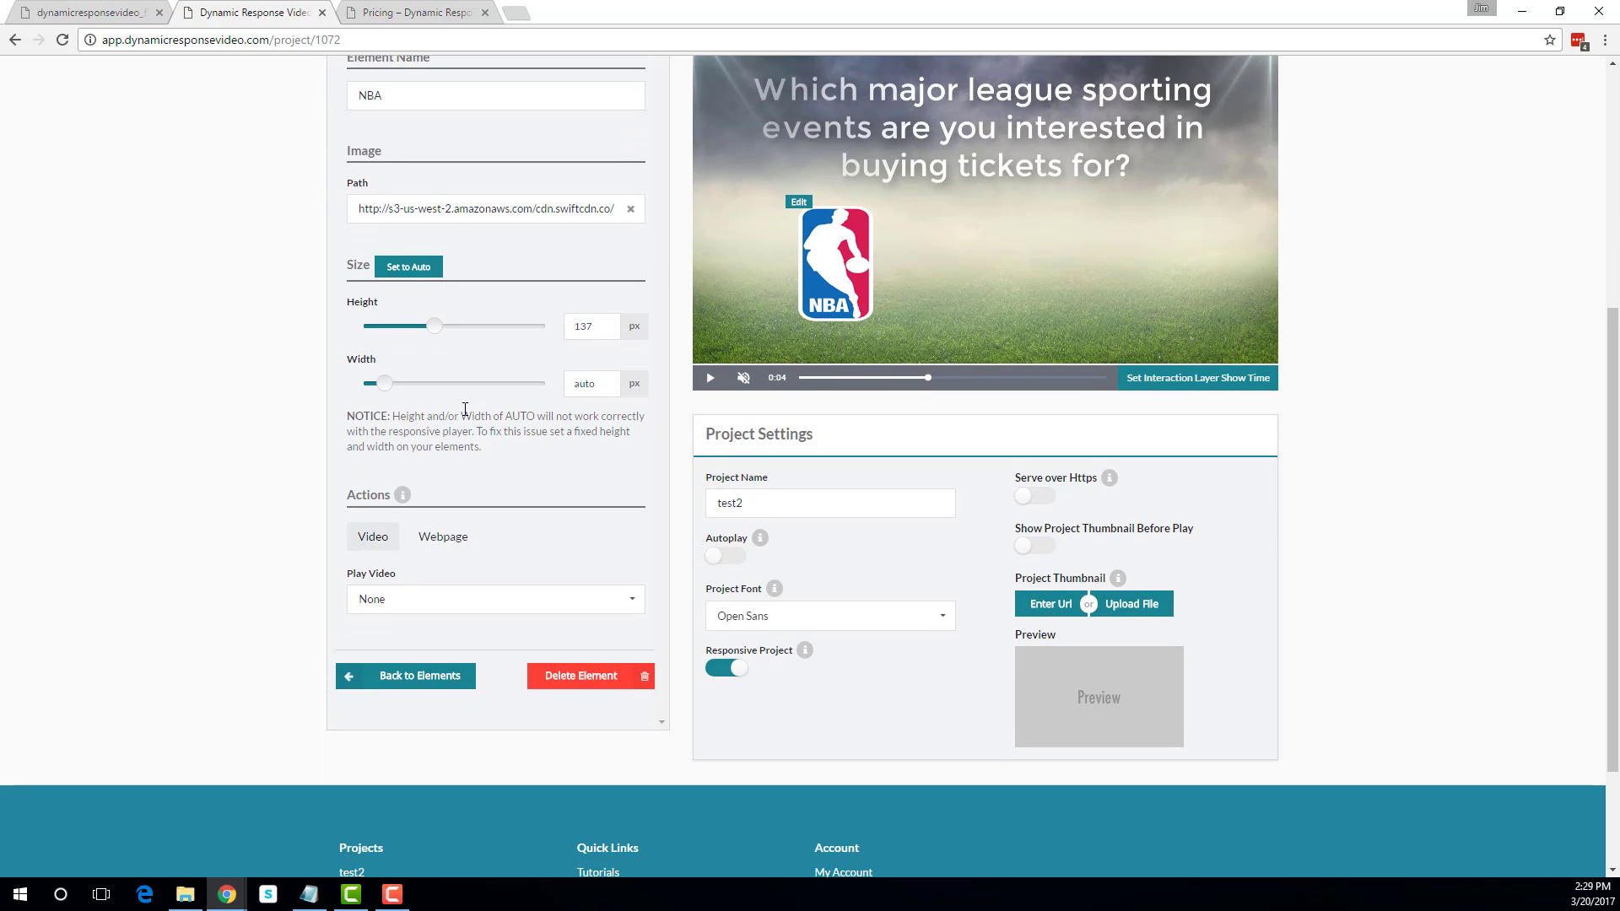
{"action": "left_click_drag", "start_coordinate": [385, 383], "coordinate": [392, 389]}
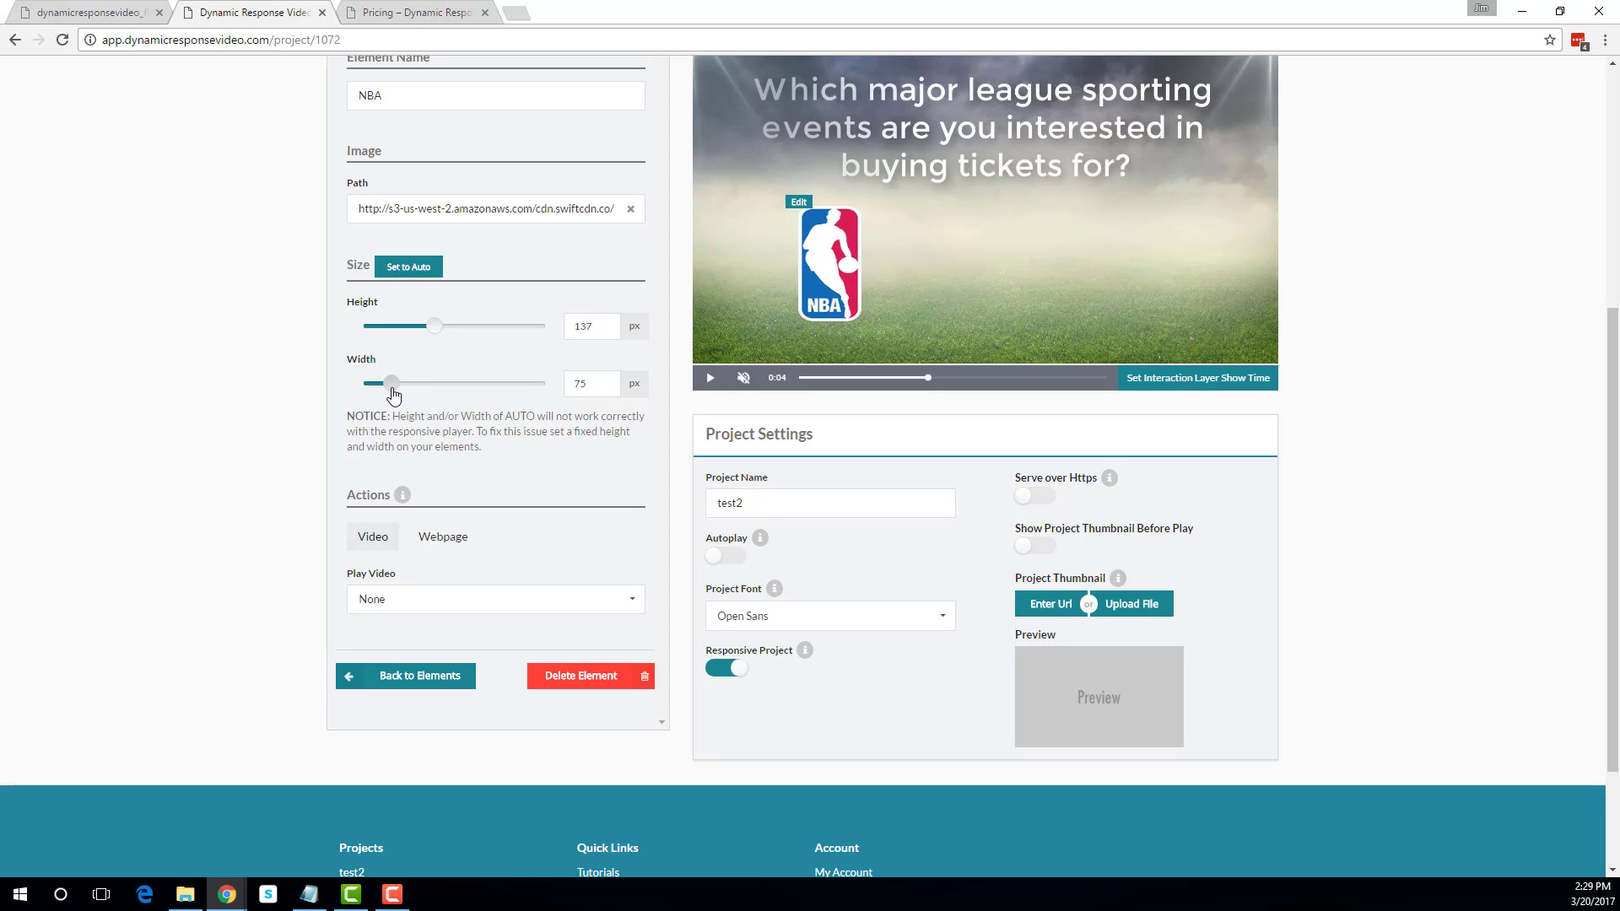
{"action": "scroll", "coordinate": [434, 384], "scroll_direction": "down", "scroll_amount": 1}
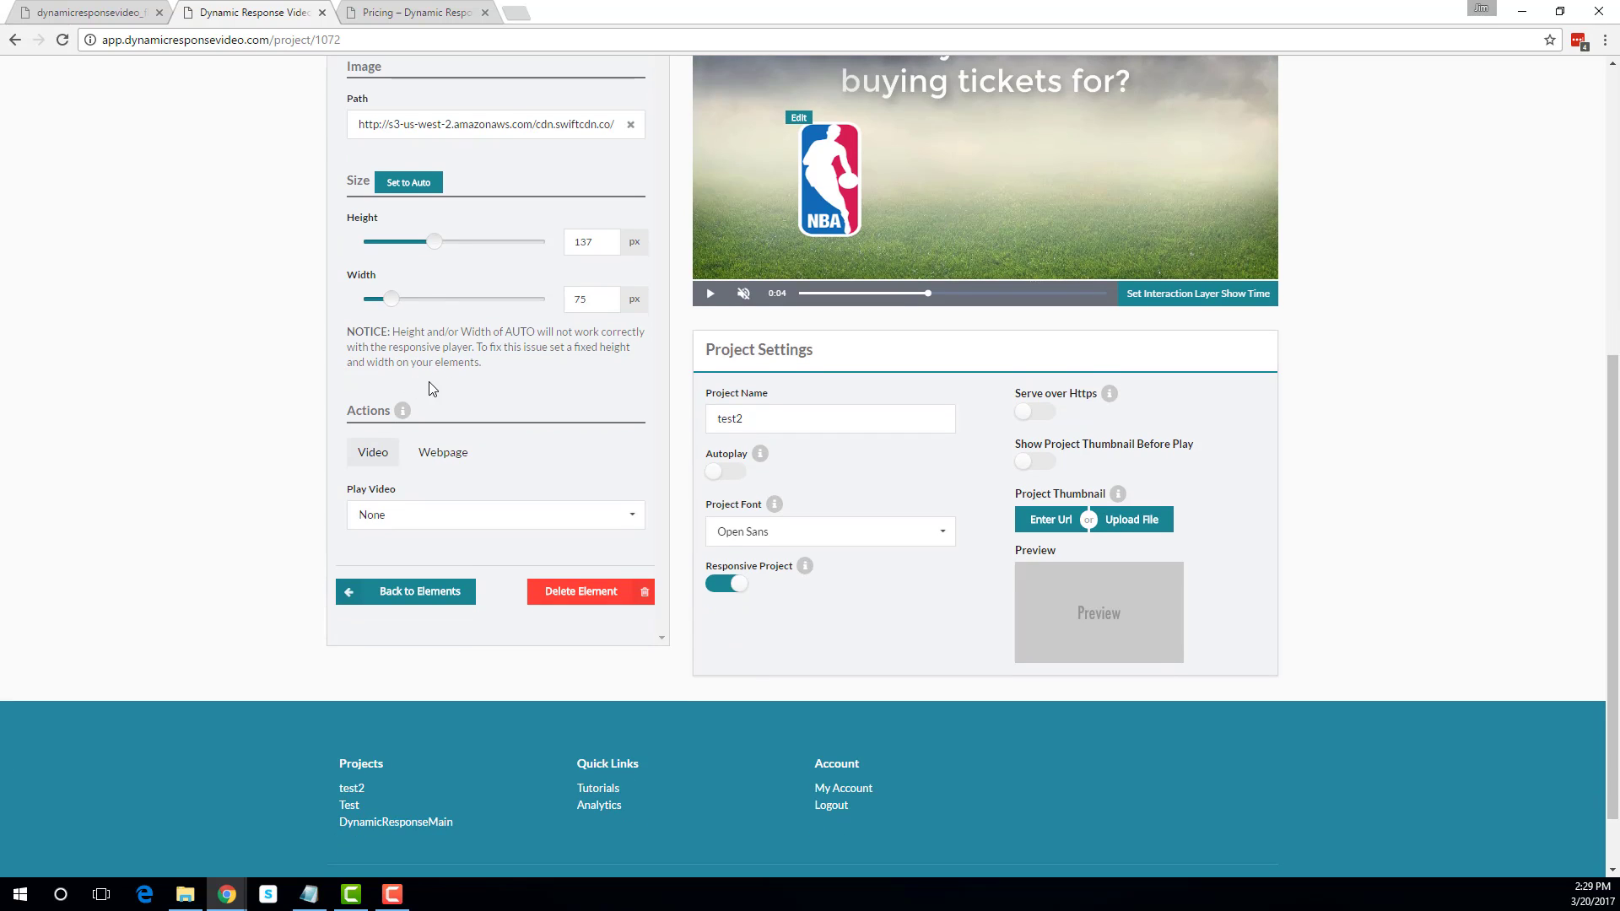
{"action": "scroll", "coordinate": [429, 388], "scroll_direction": "up", "scroll_amount": 1}
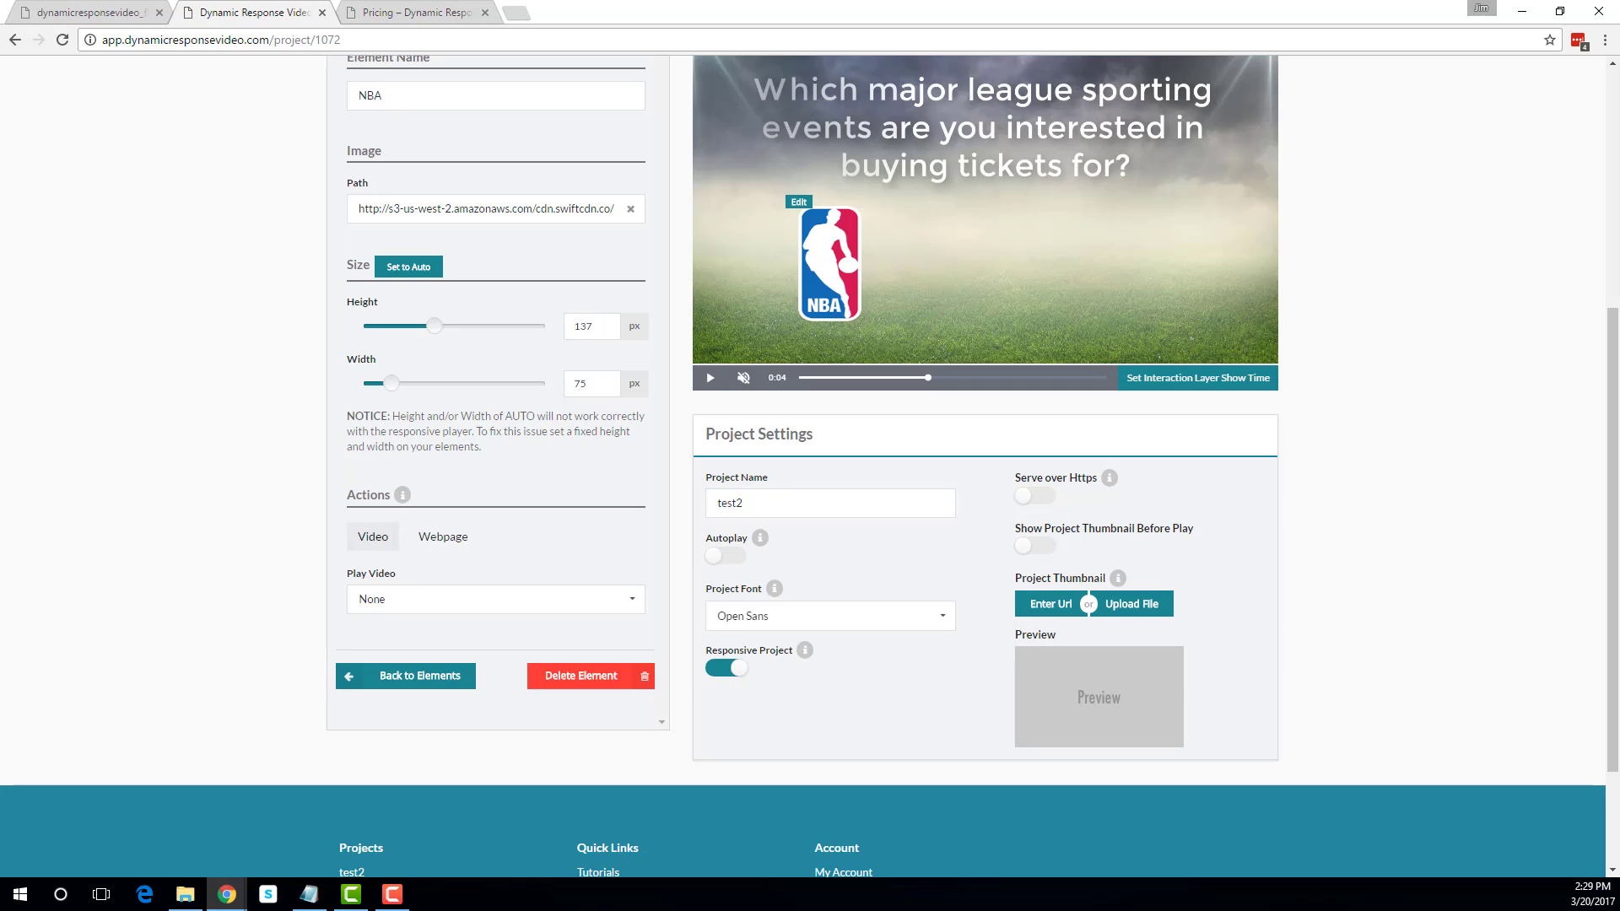
{"action": "left_click", "coordinate": [184, 894]}
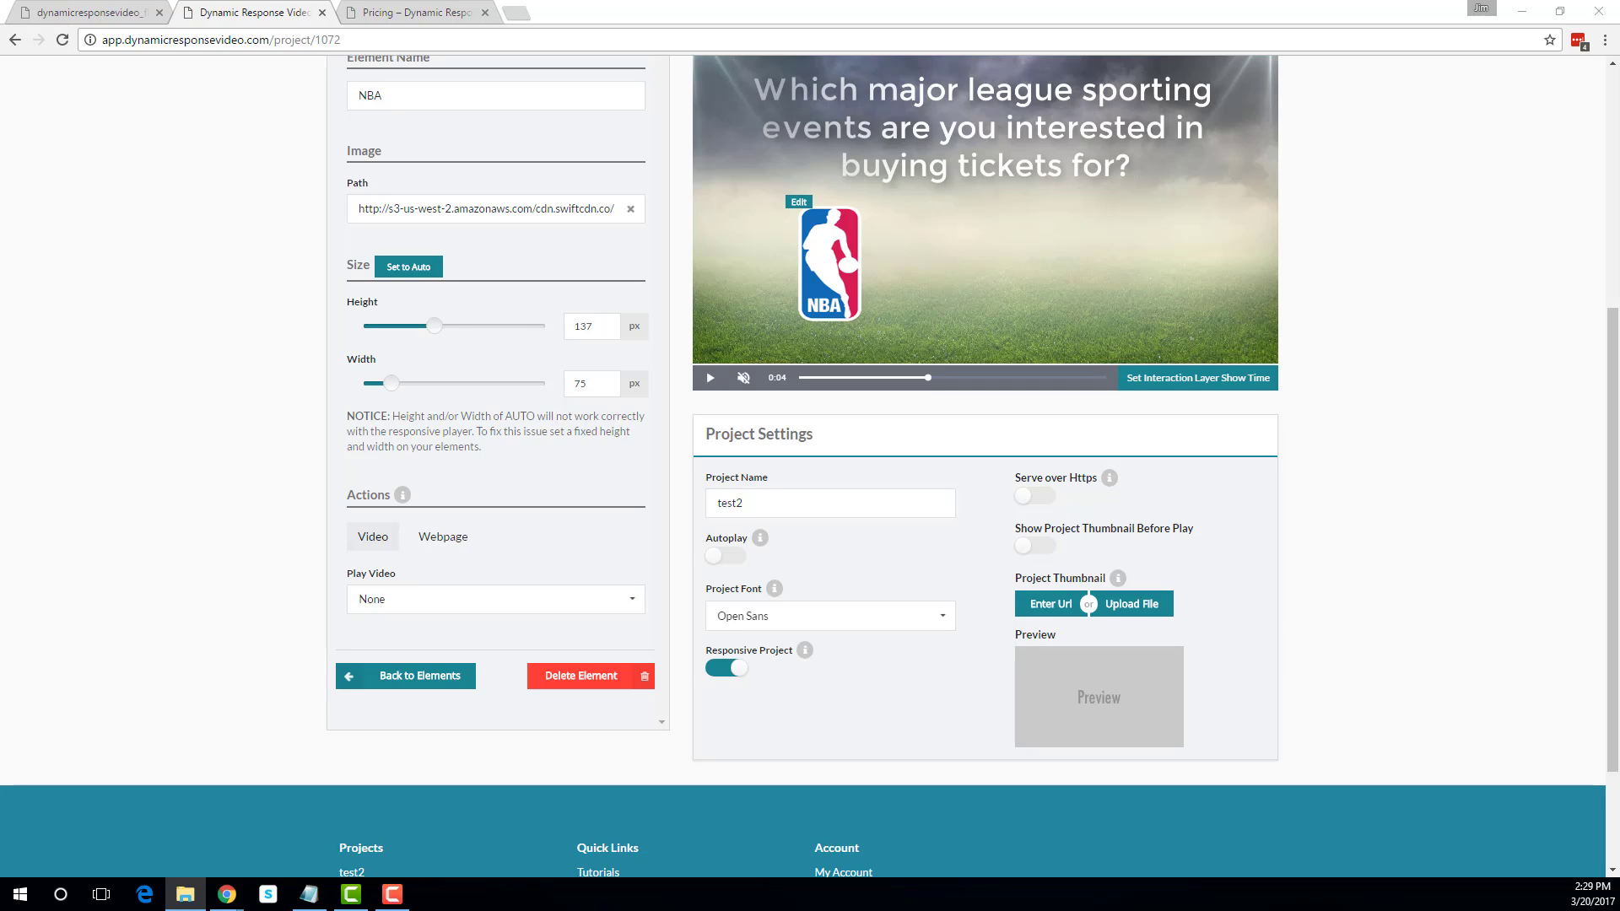
{"action": "key", "text": "alt+Tab"}
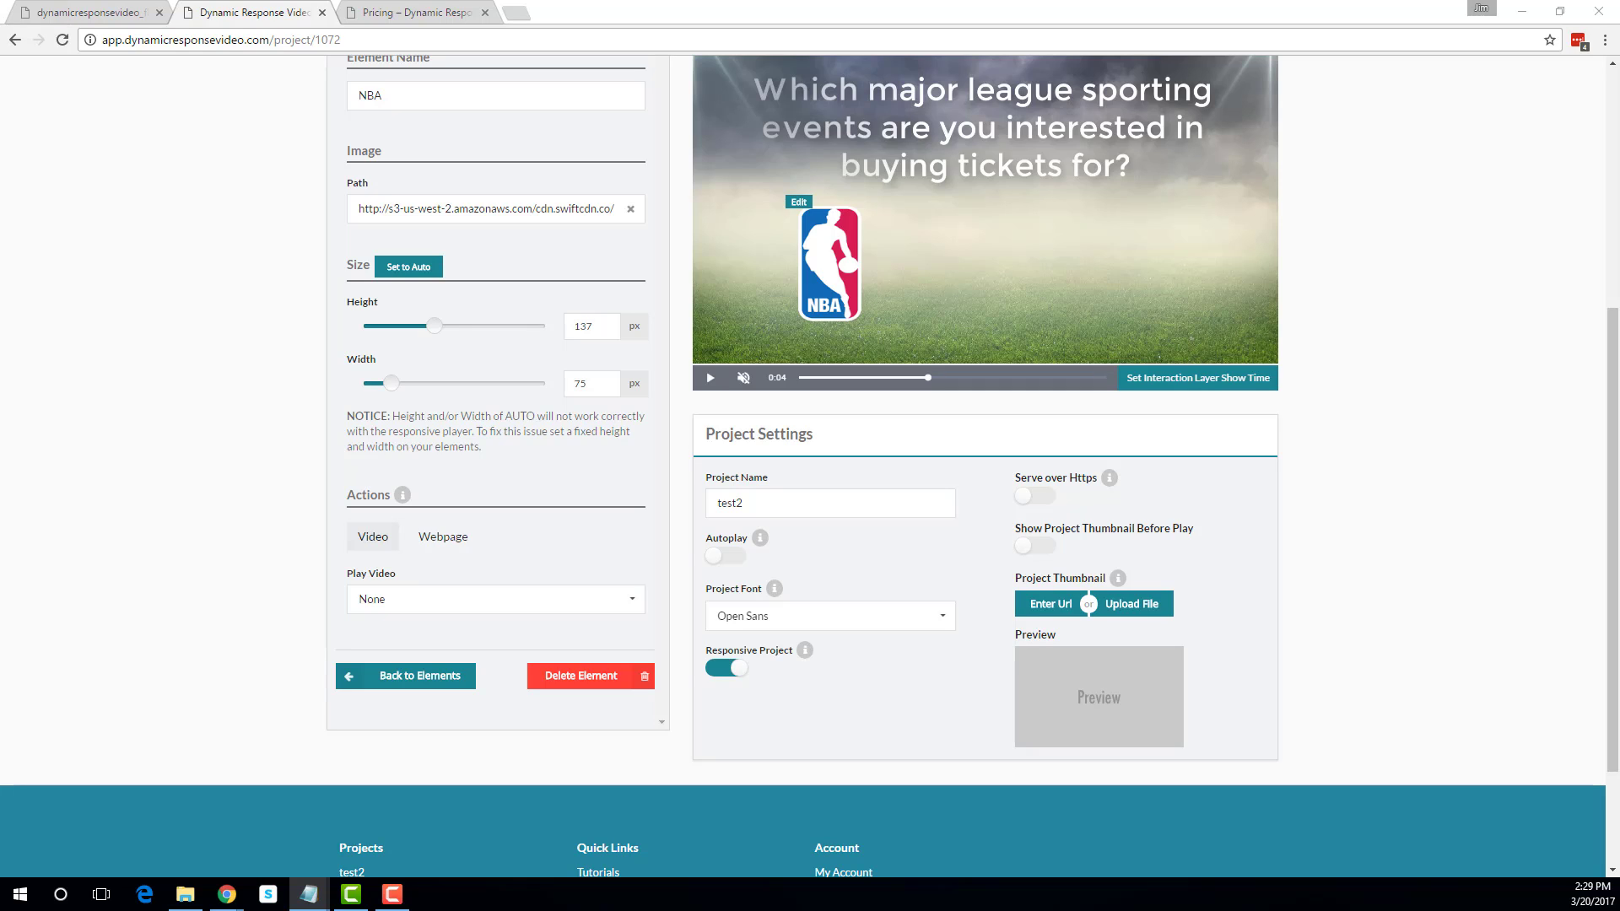
{"action": "left_click", "coordinate": [434, 539]}
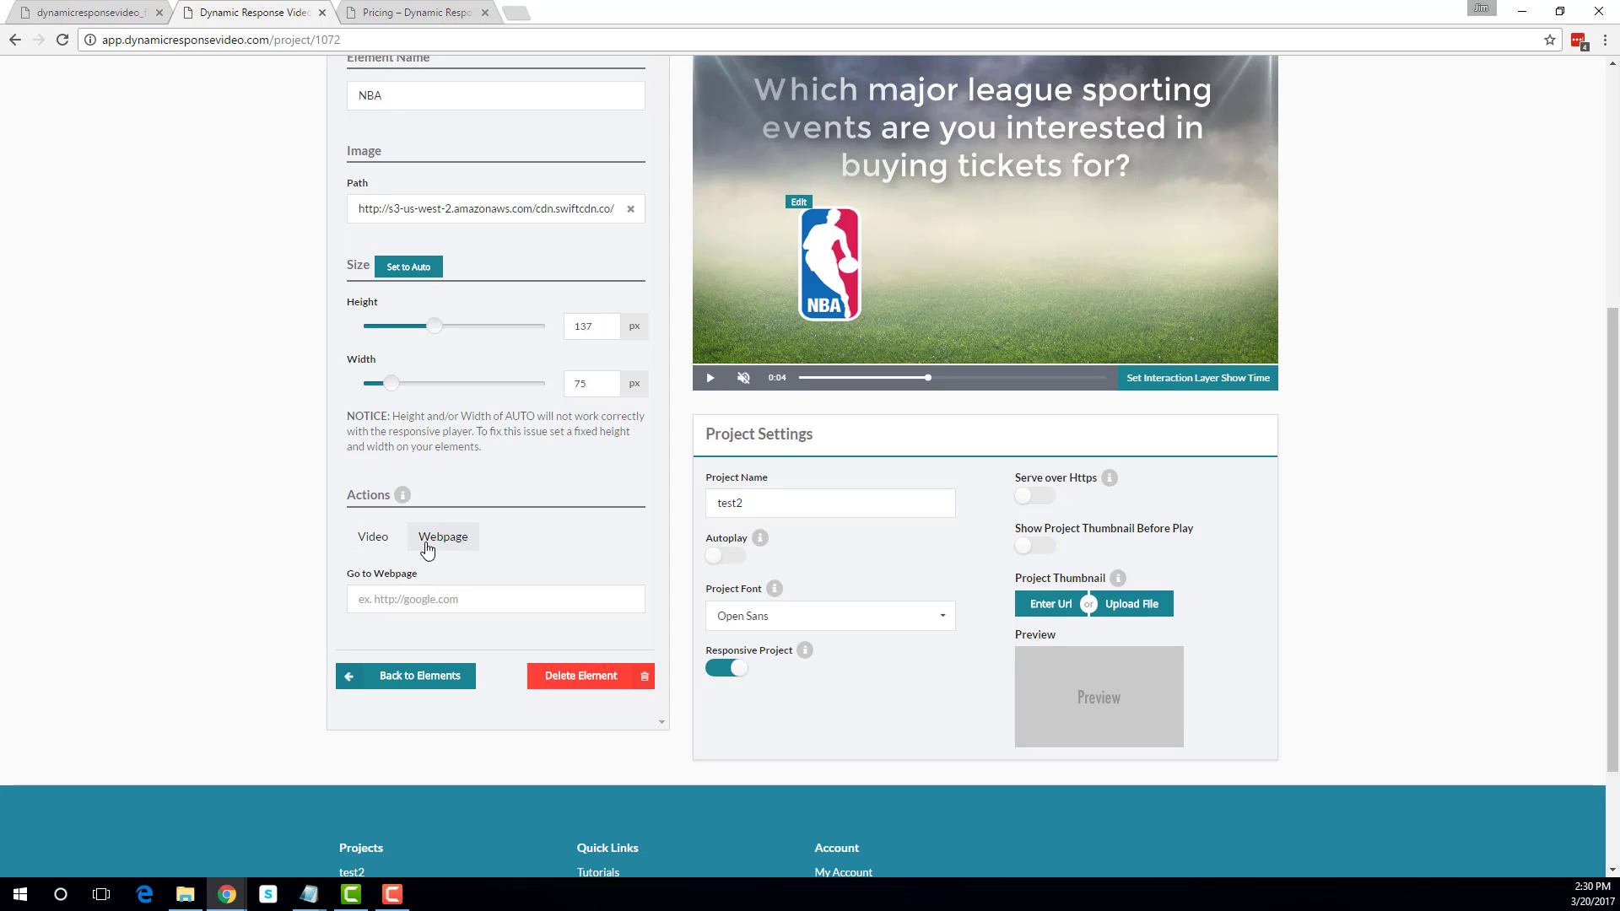
{"action": "right_click", "coordinate": [418, 604]}
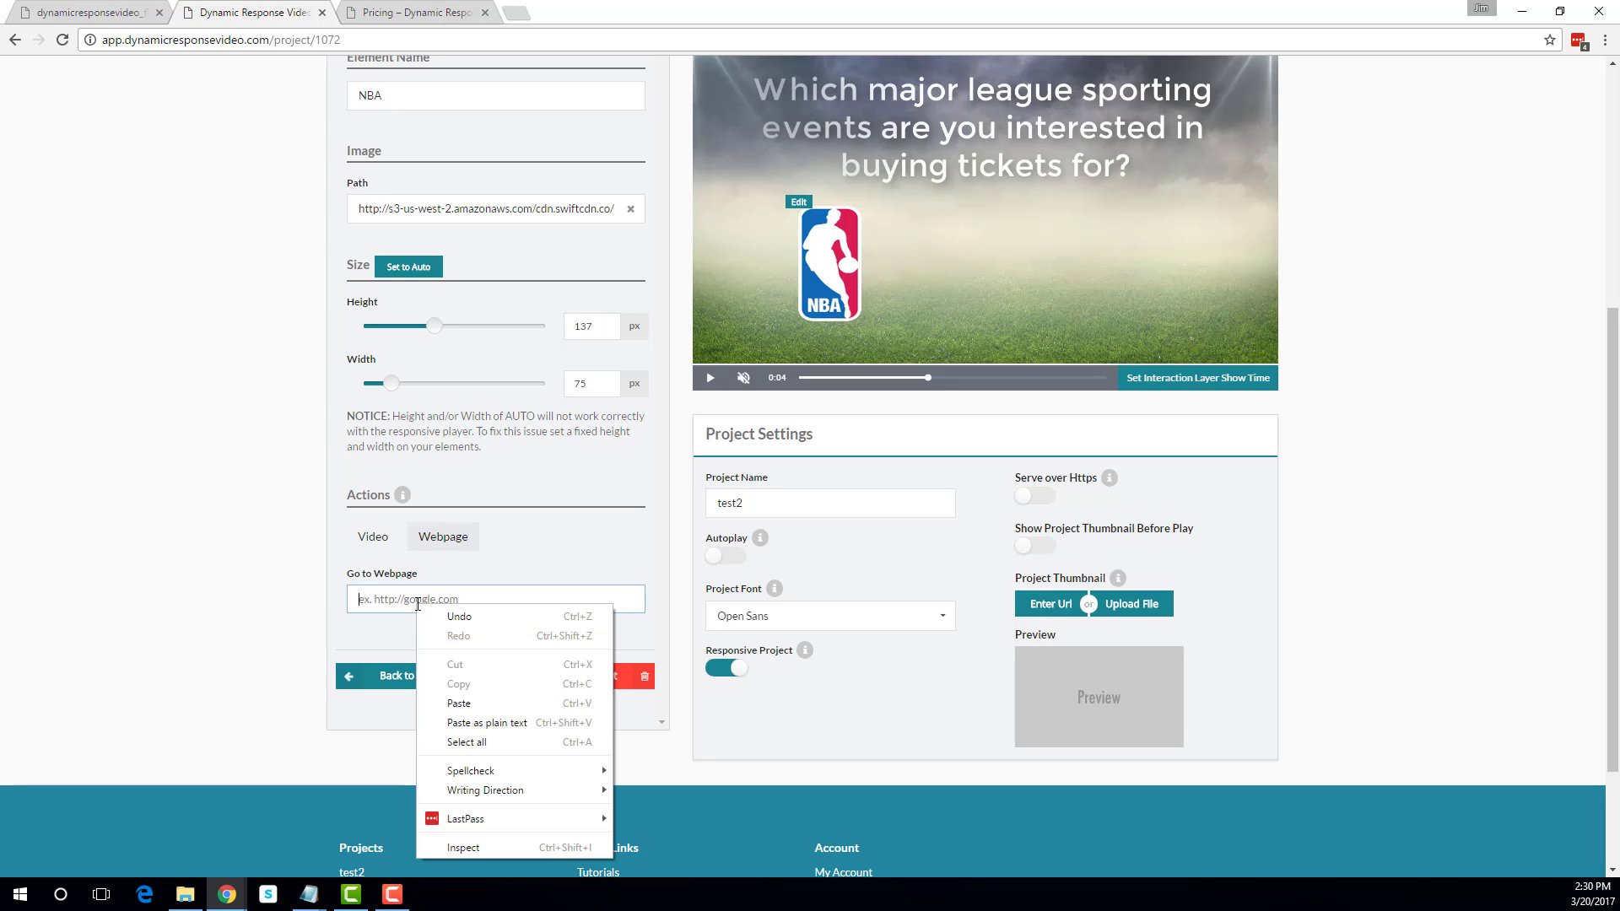
{"action": "left_click", "coordinate": [460, 702]}
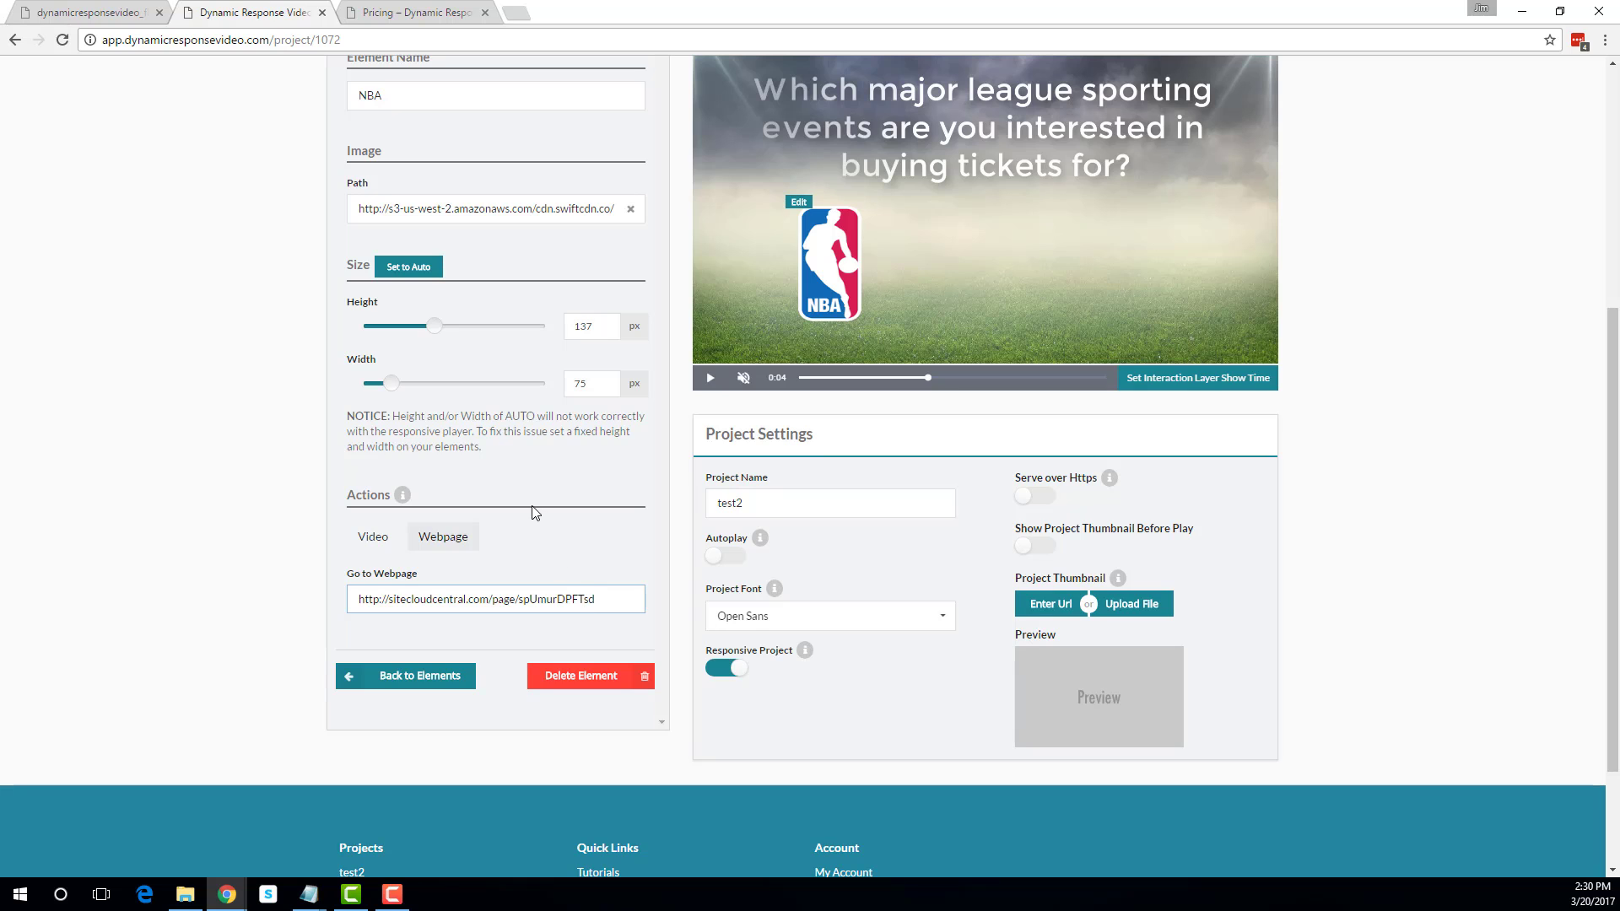
- Save the project with the NBA clickable image and dismiss the confirmation
{"action": "scroll", "coordinate": [532, 512], "scroll_direction": "up", "scroll_amount": 4}
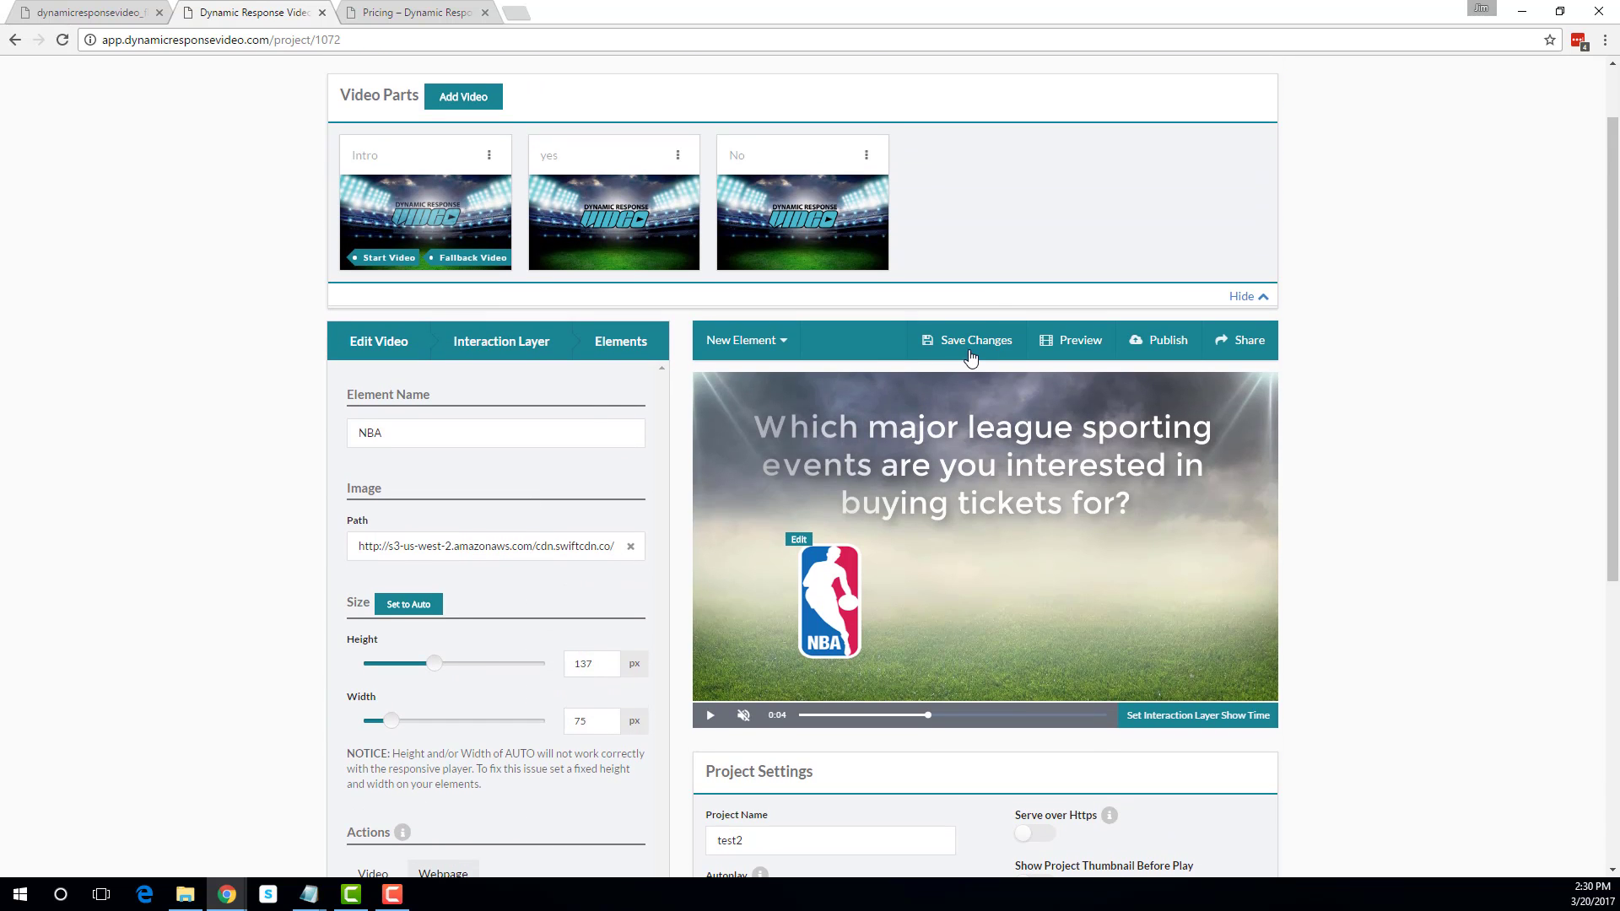
{"action": "left_click", "coordinate": [970, 355]}
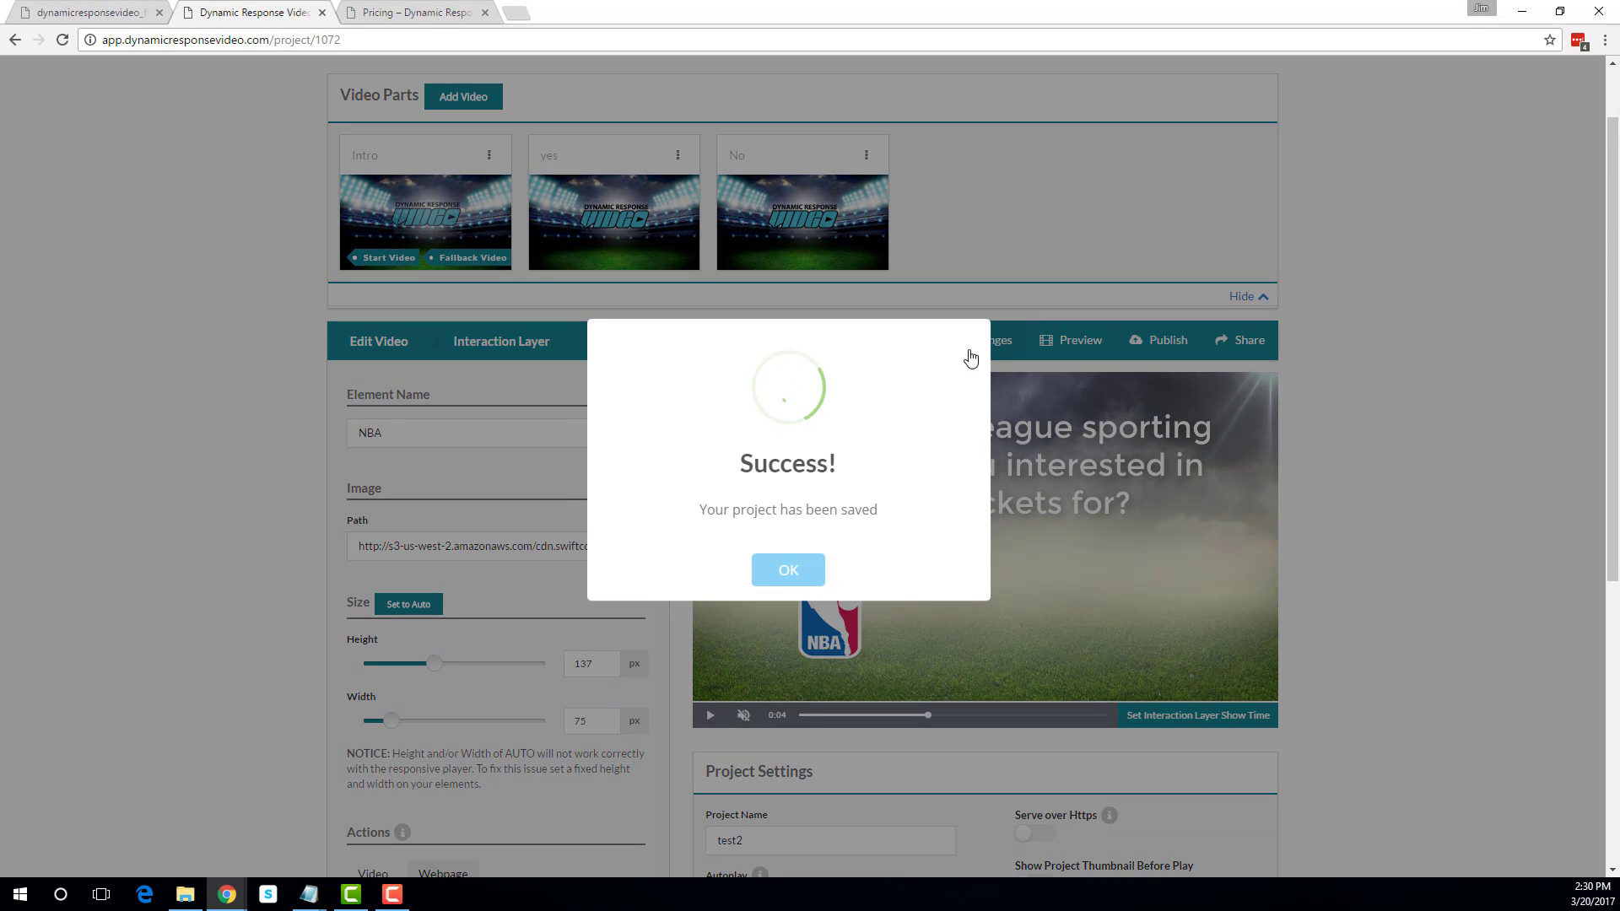
{"action": "left_click", "coordinate": [784, 576]}
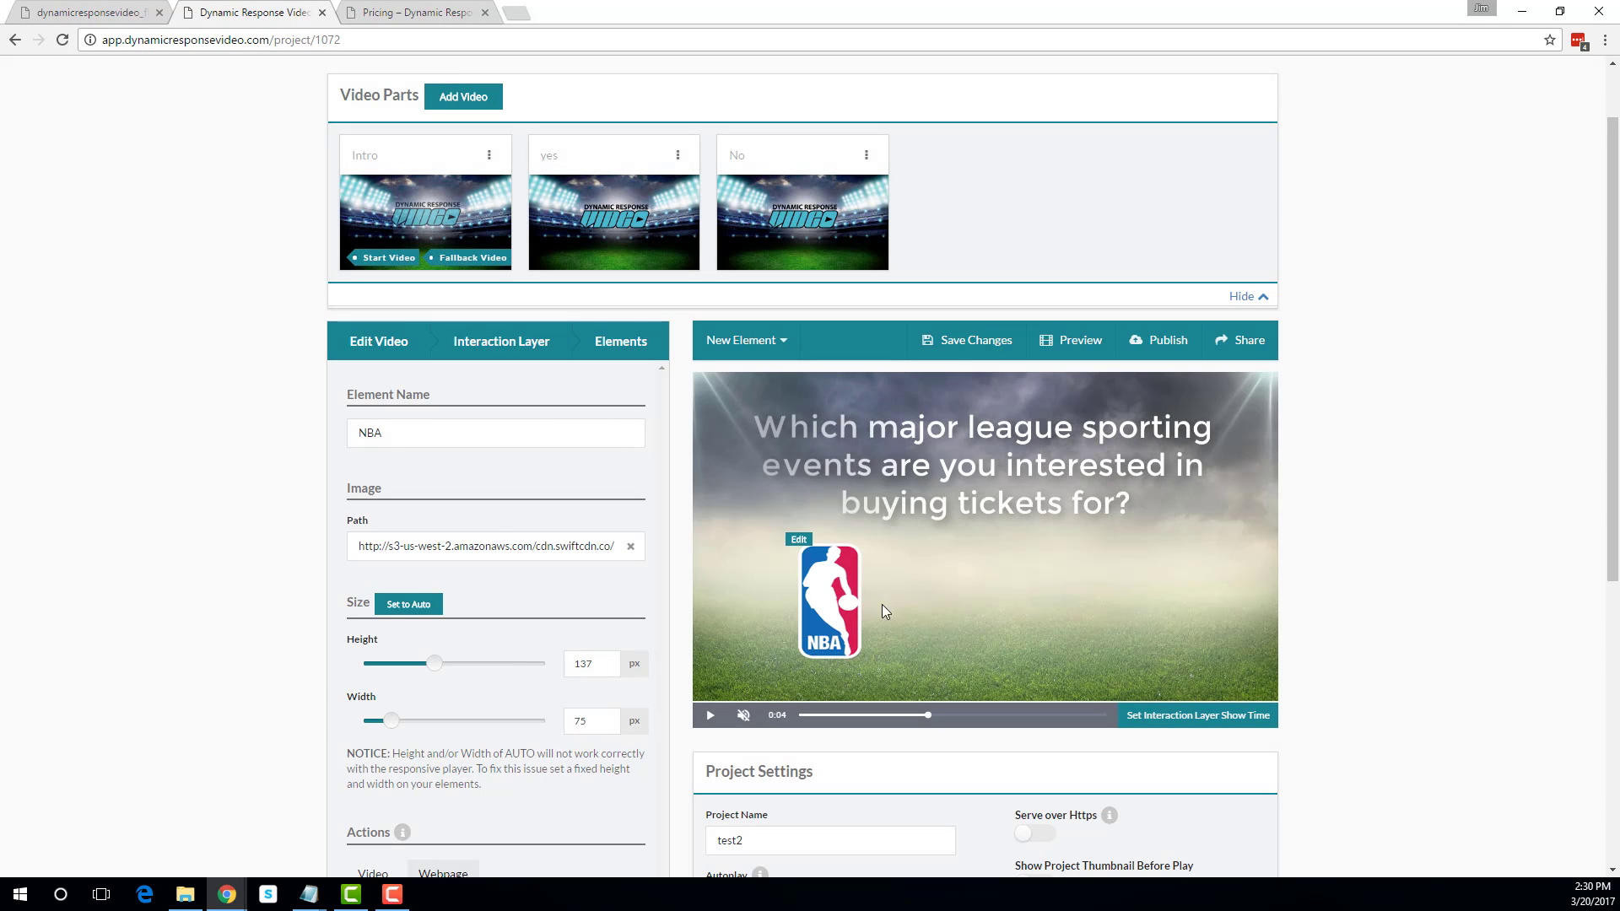
- Duplicate the NBA image element twice and space the two copies in a row to the right of the original logo
{"action": "left_click", "coordinate": [628, 344]}
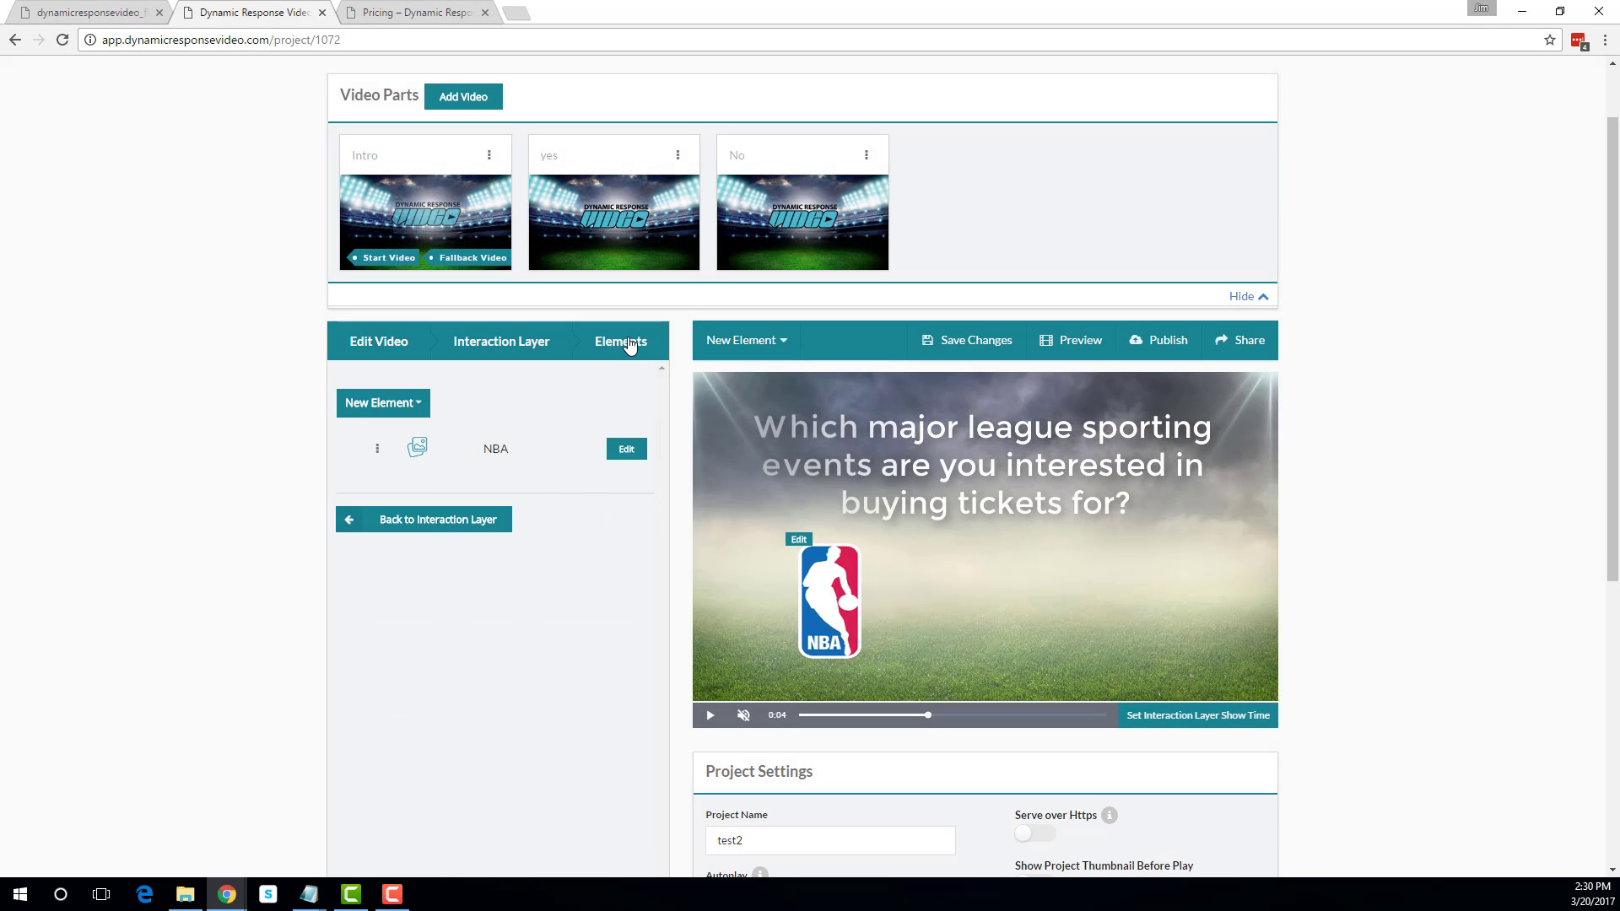
{"action": "left_click", "coordinate": [377, 448]}
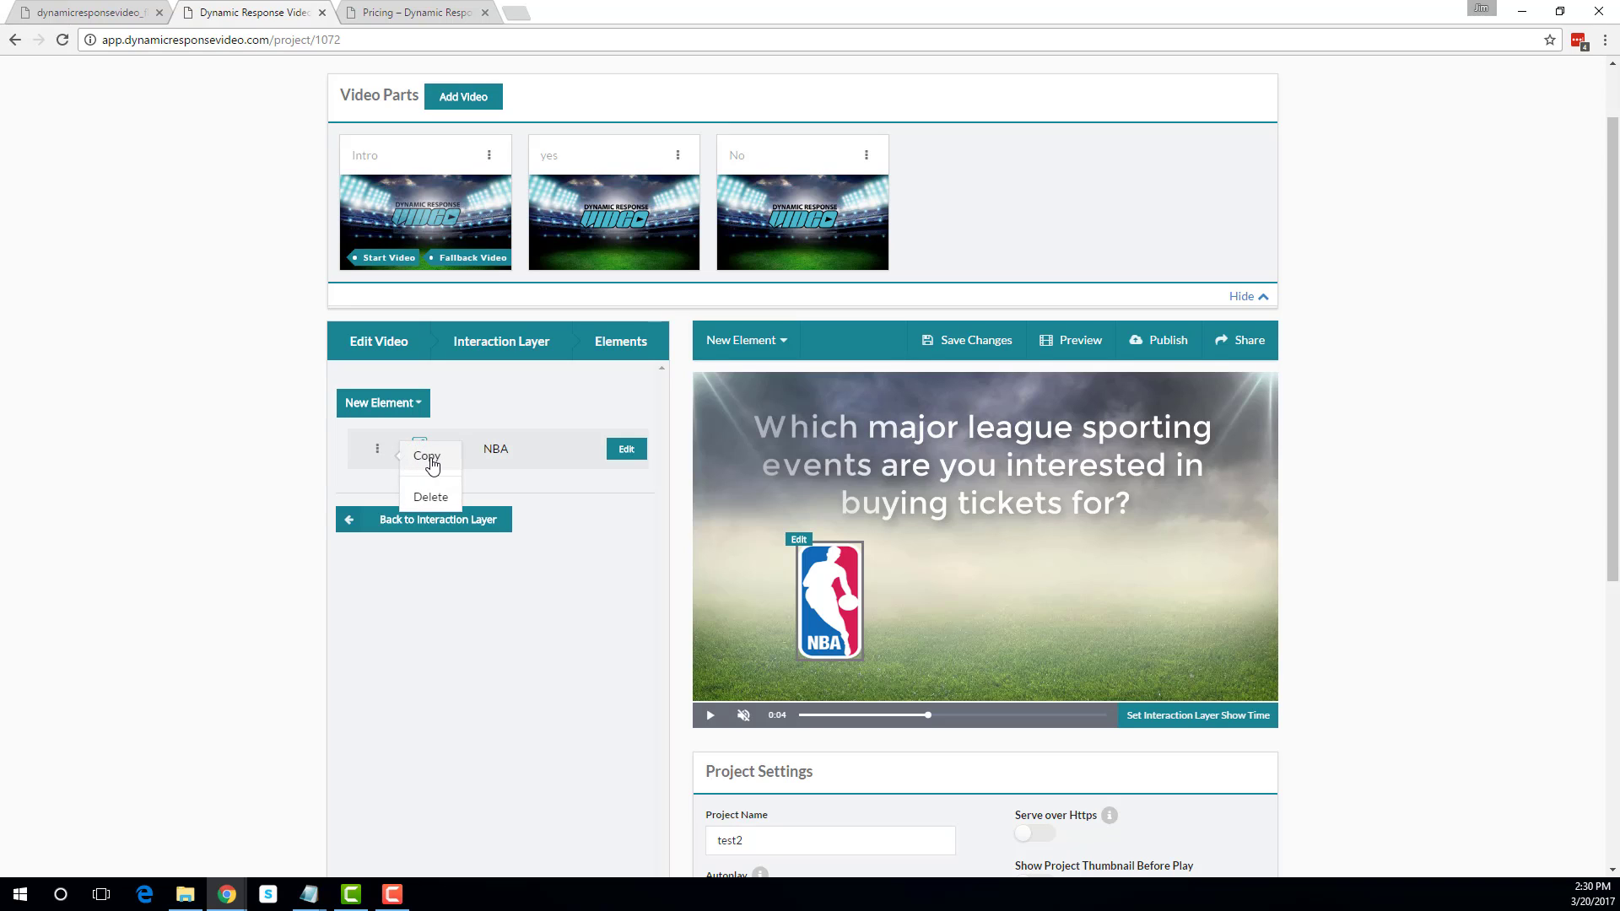
{"action": "left_click", "coordinate": [430, 461]}
{"action": "left_click", "coordinate": [377, 490]}
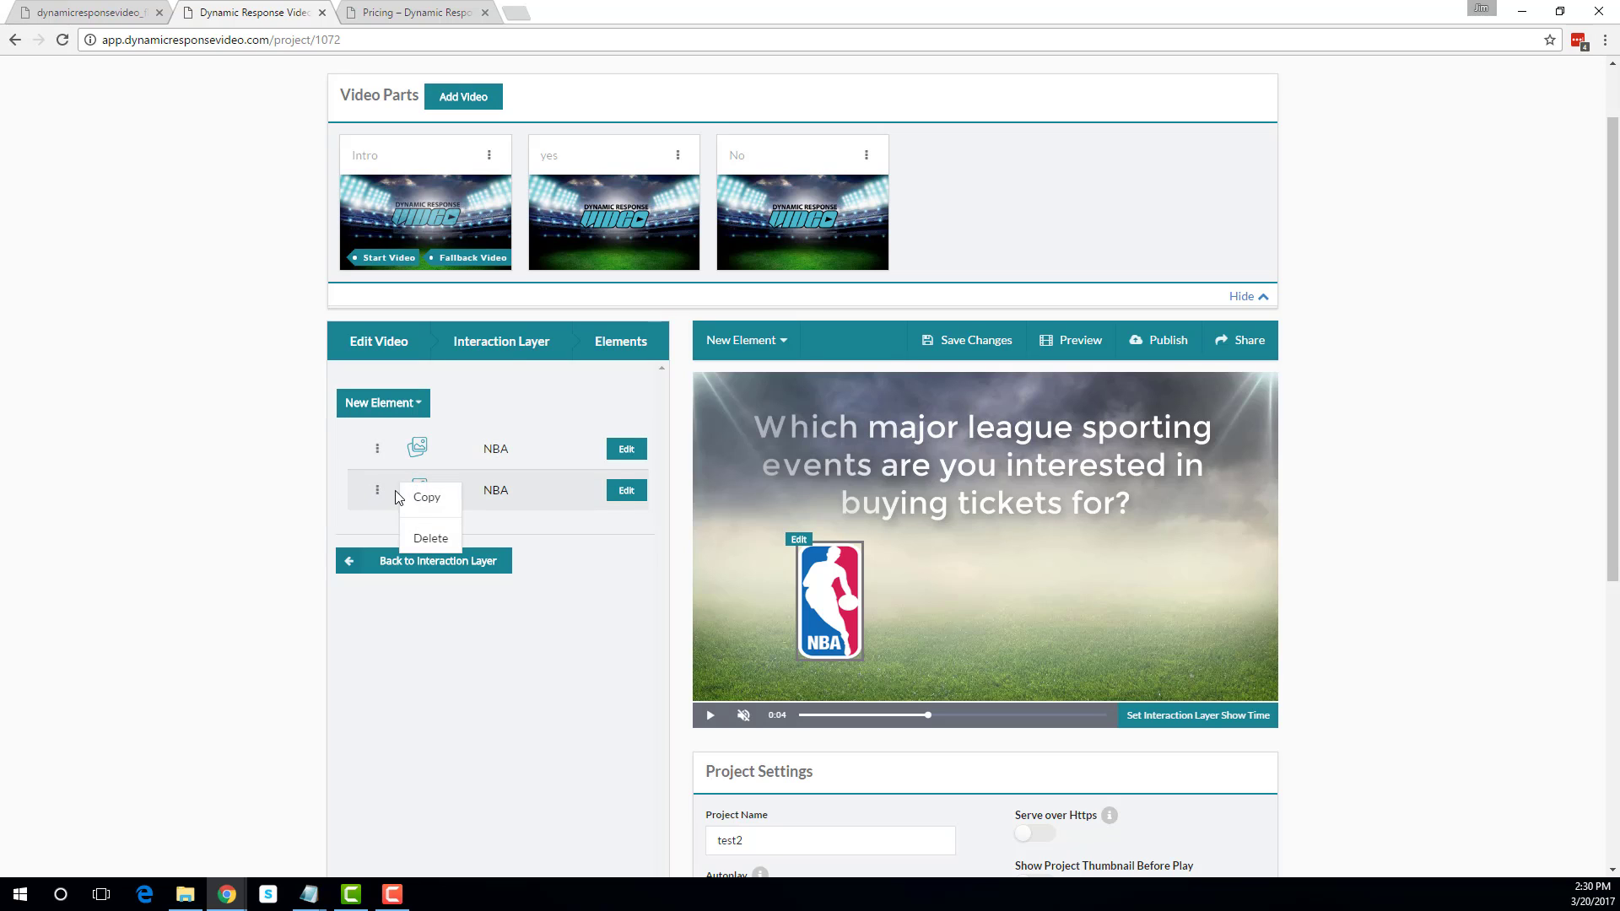
{"action": "left_click", "coordinate": [415, 499]}
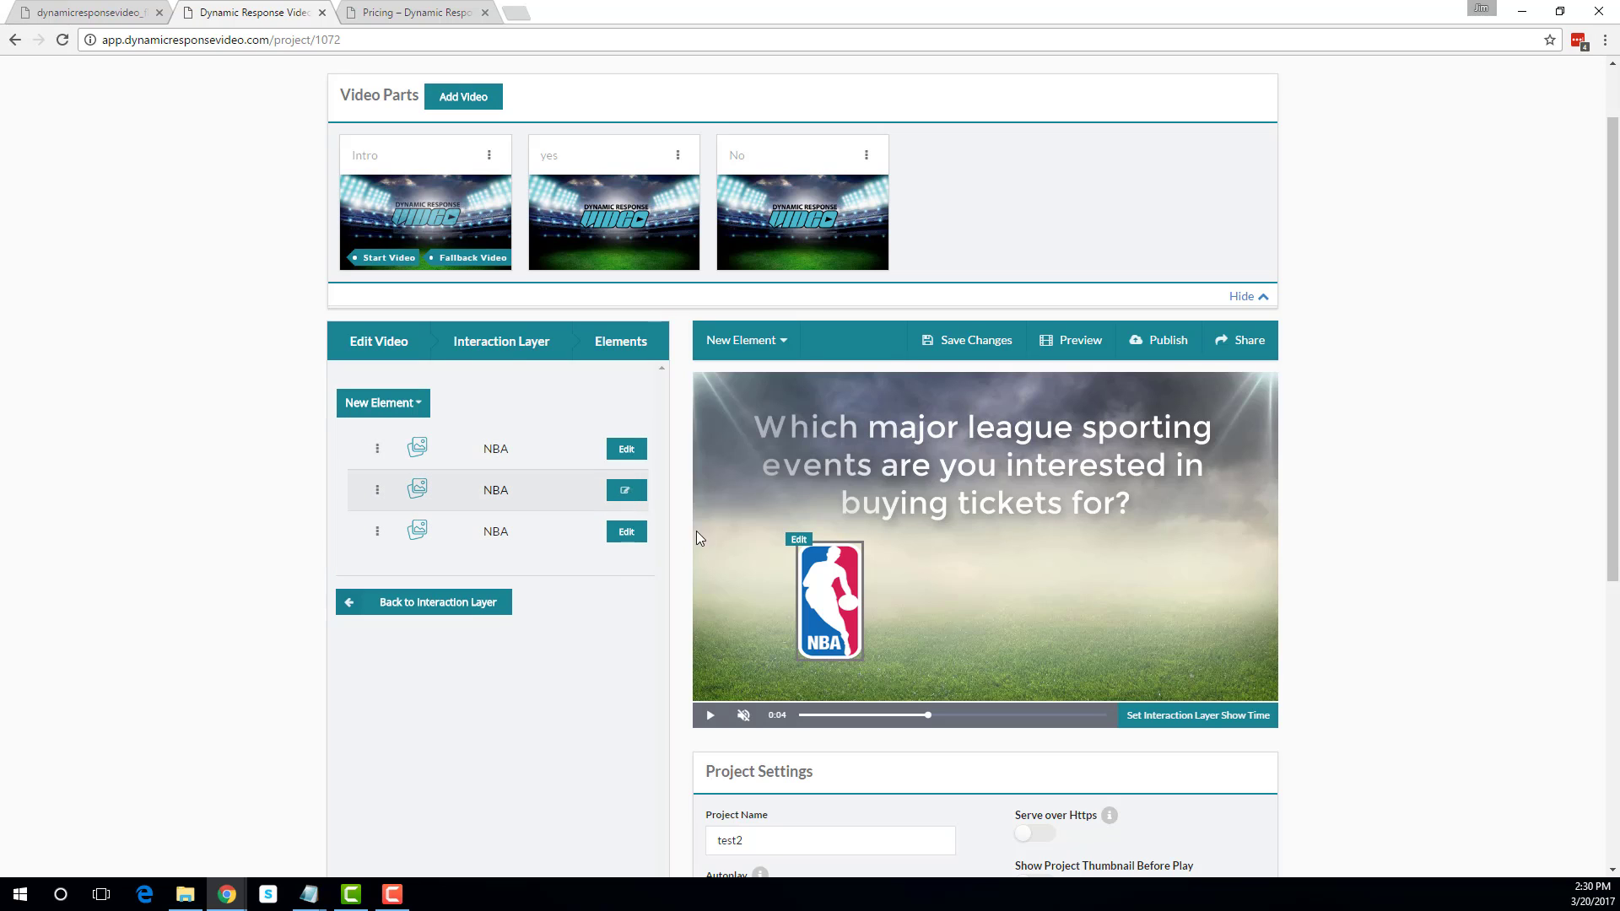
{"action": "left_click_drag", "start_coordinate": [835, 618], "coordinate": [1110, 614]}
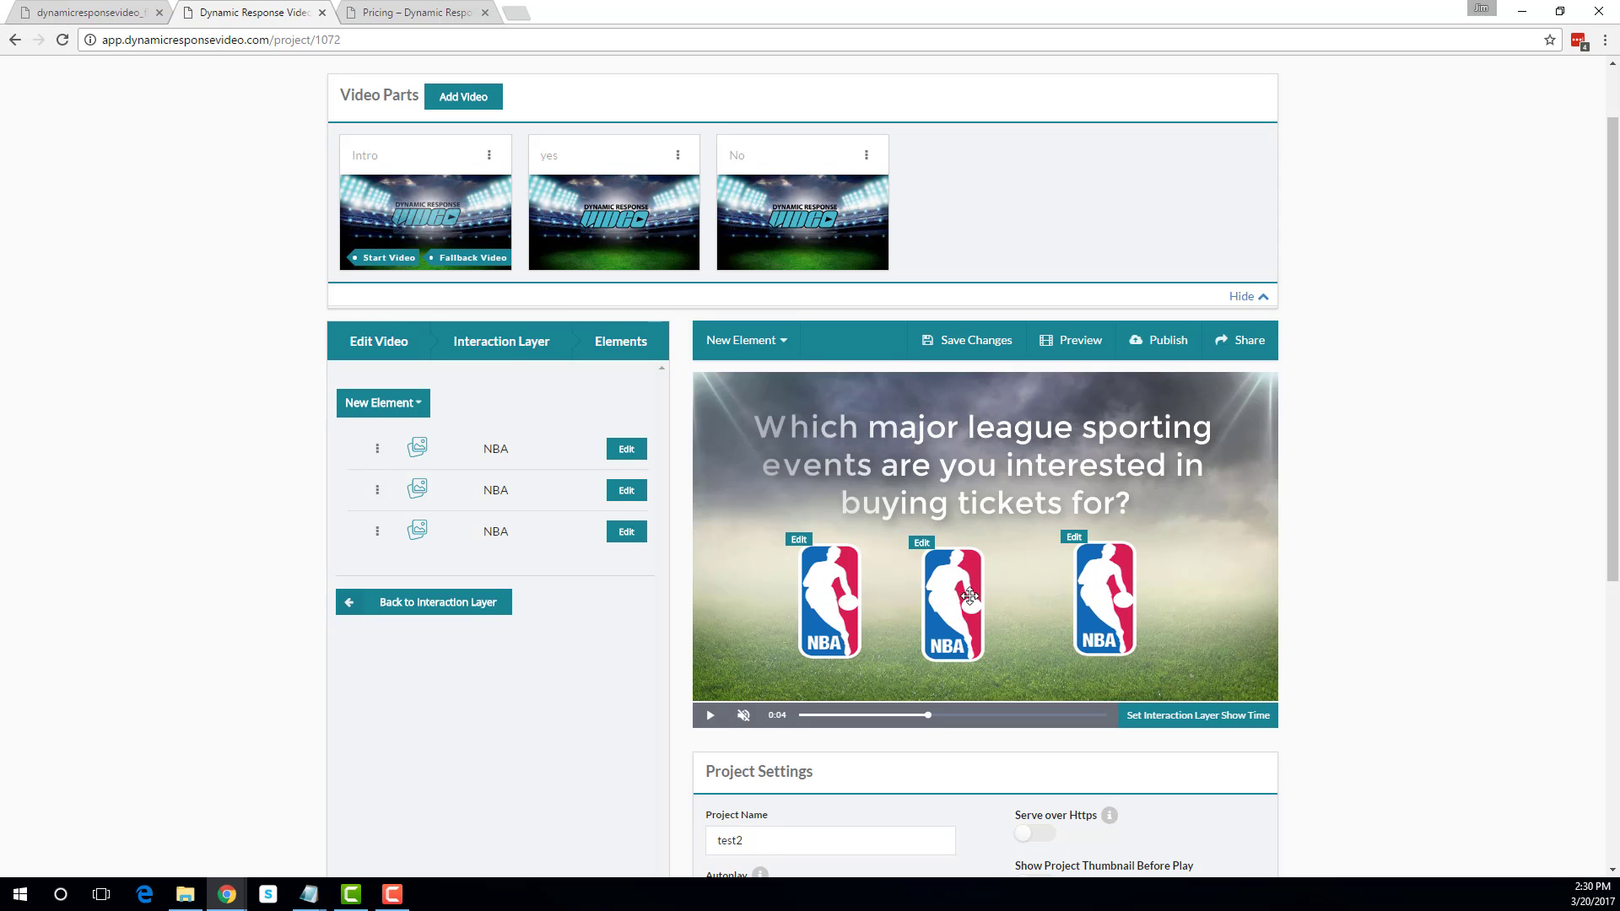
{"action": "left_click_drag", "start_coordinate": [970, 597], "coordinate": [981, 593]}
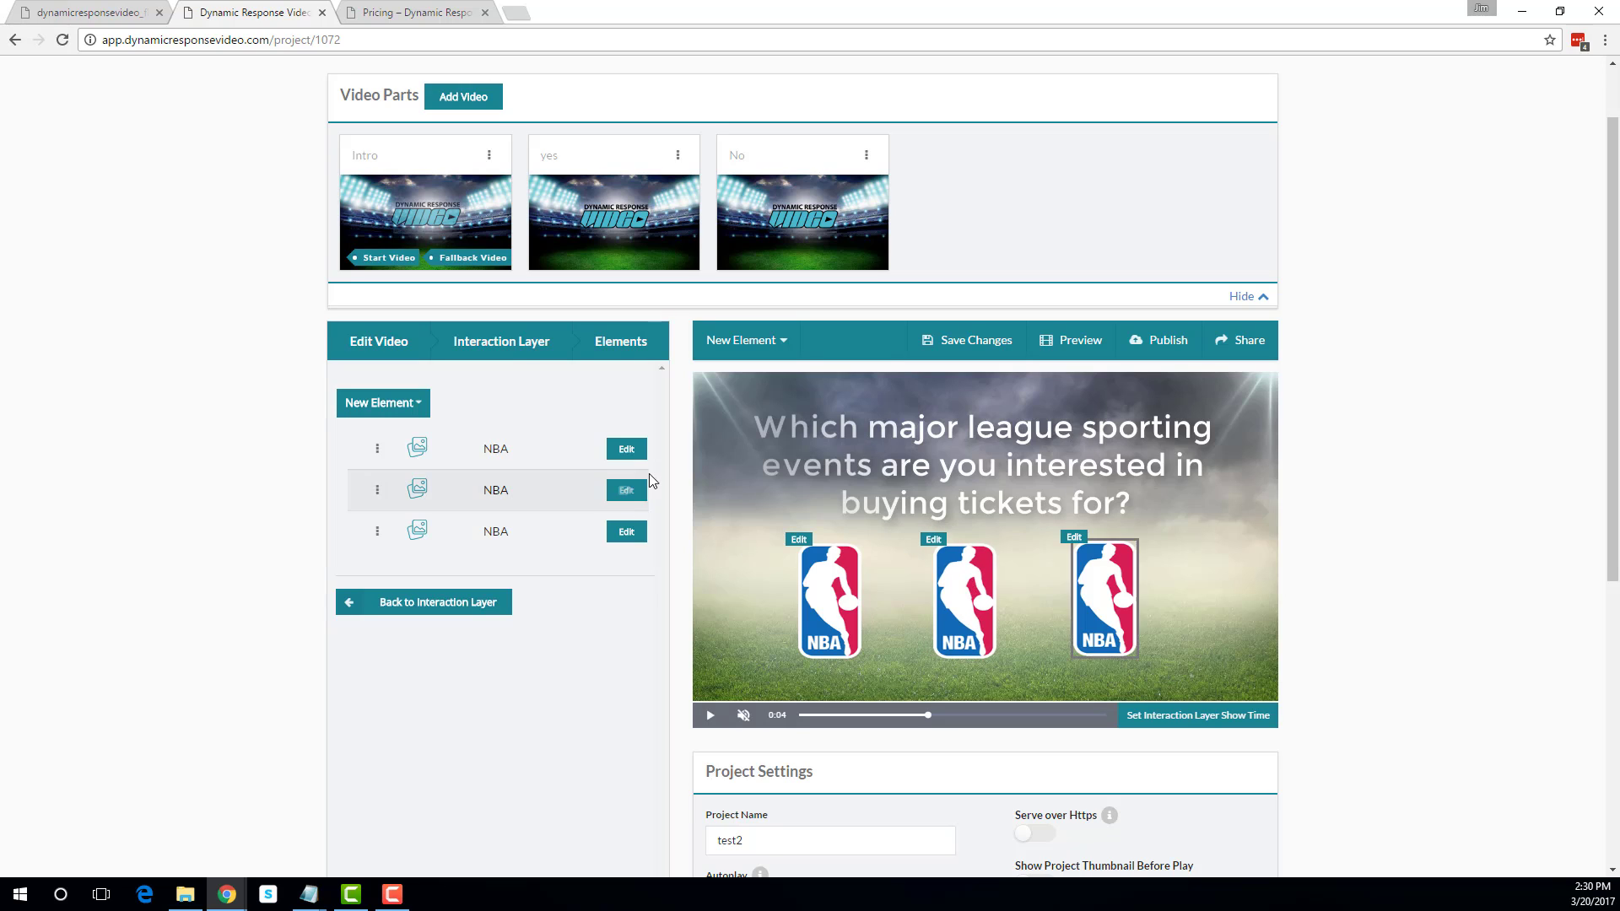
- Rename the rightmost NBA copy as NHL and replace its image by uploading the nhl PNG file
{"action": "left_click", "coordinate": [626, 489]}
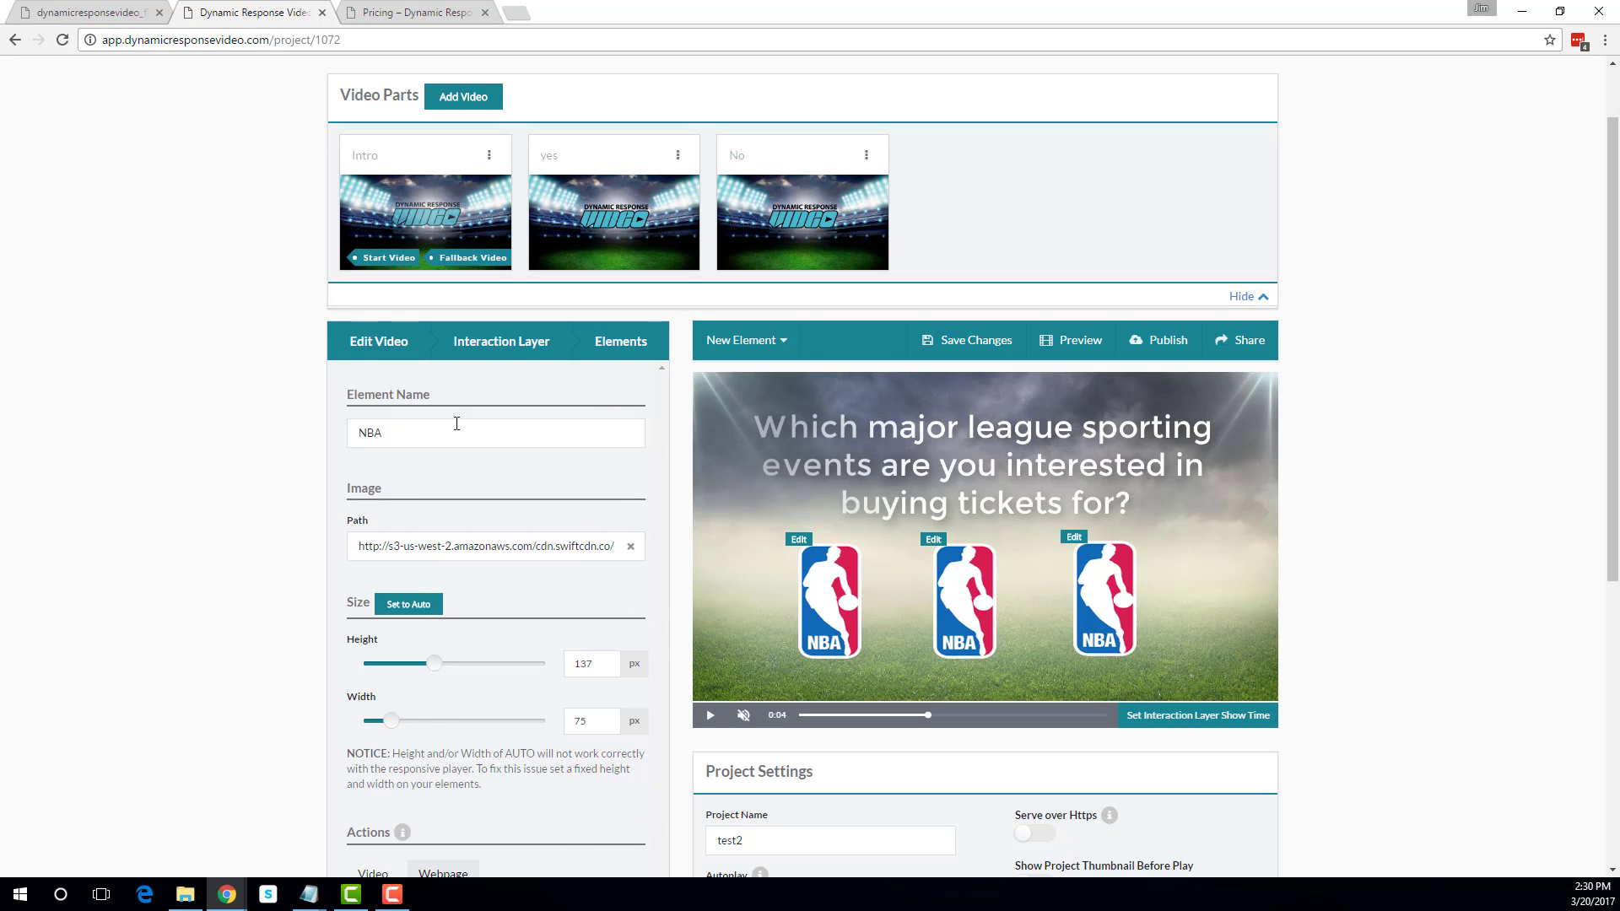
{"action": "left_click", "coordinate": [379, 436]}
{"action": "left_click_drag", "start_coordinate": [373, 442], "coordinate": [370, 442]}
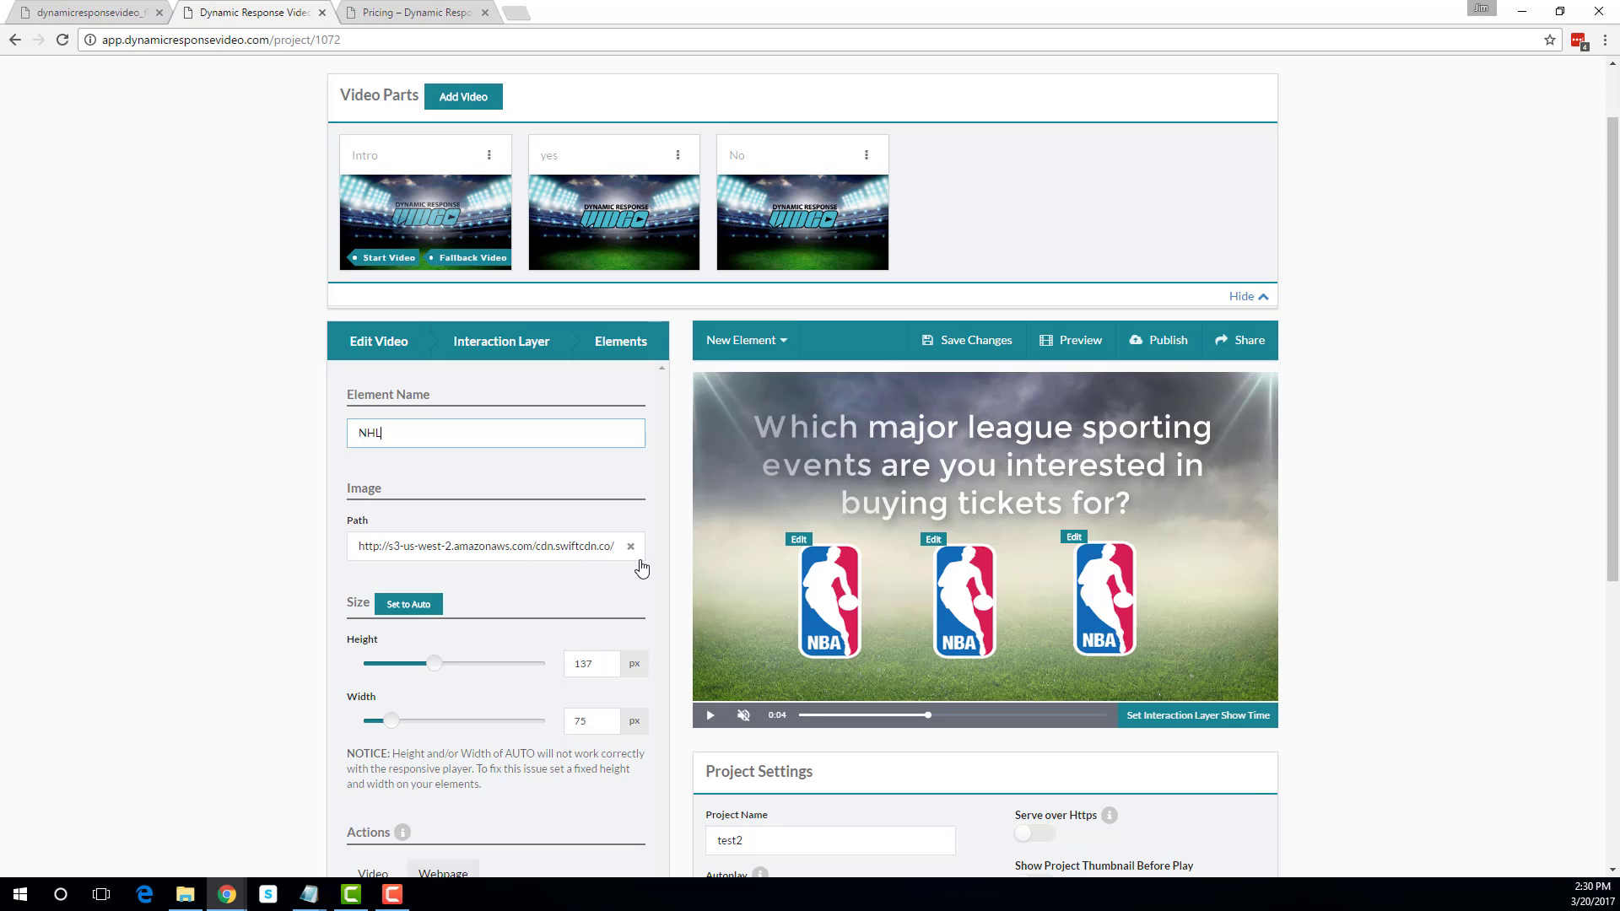
{"action": "left_click", "coordinate": [630, 547]}
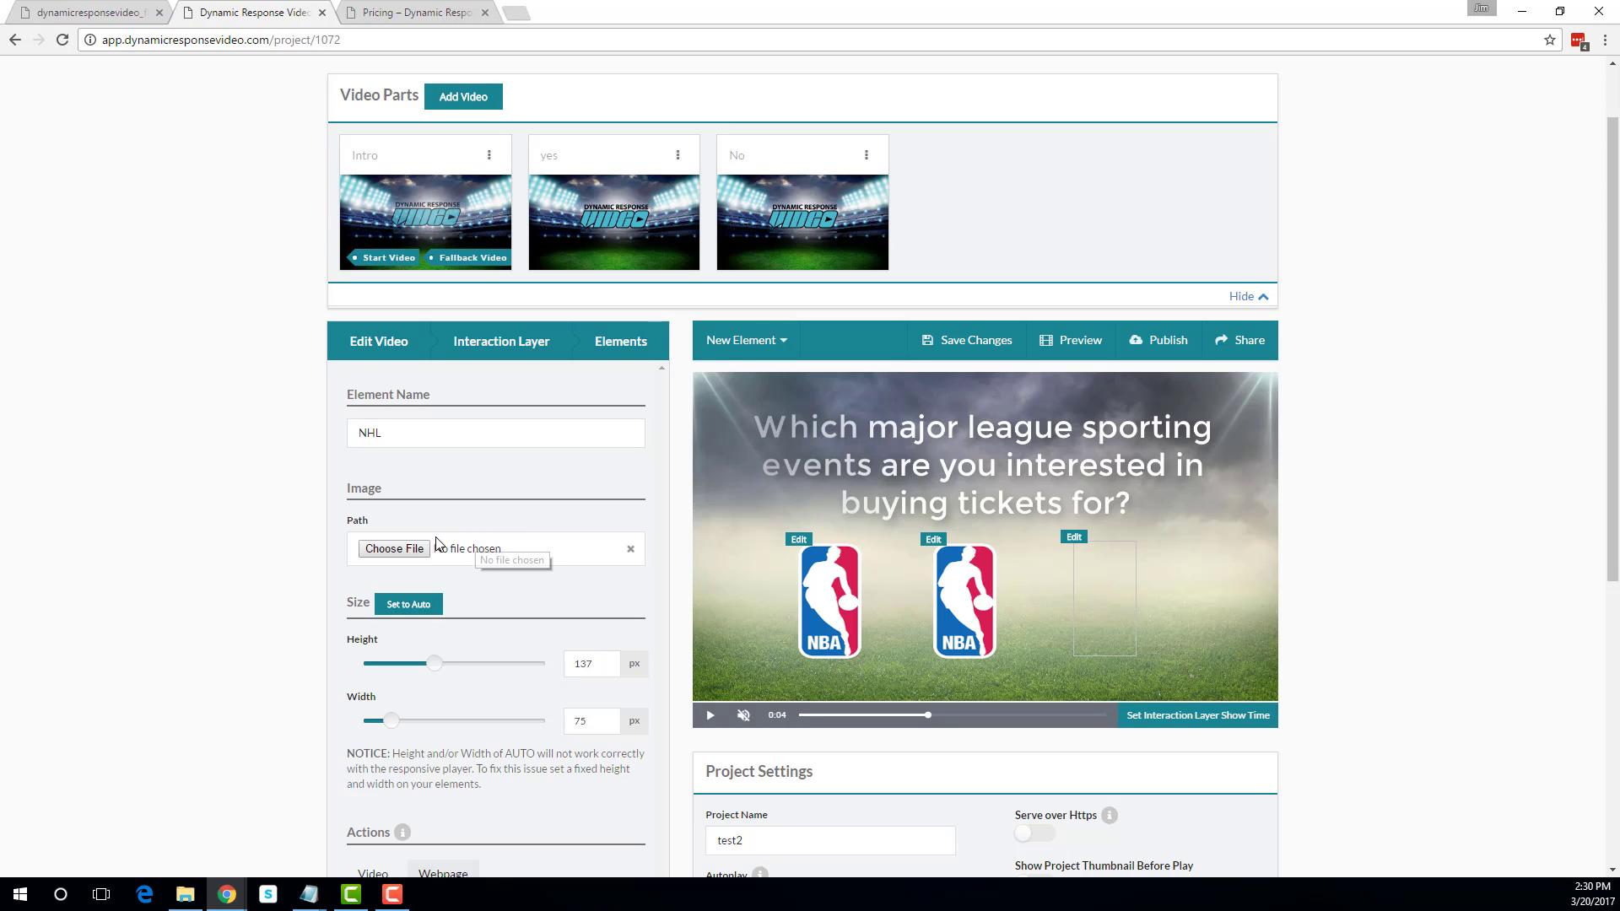
{"action": "left_click", "coordinate": [437, 548]}
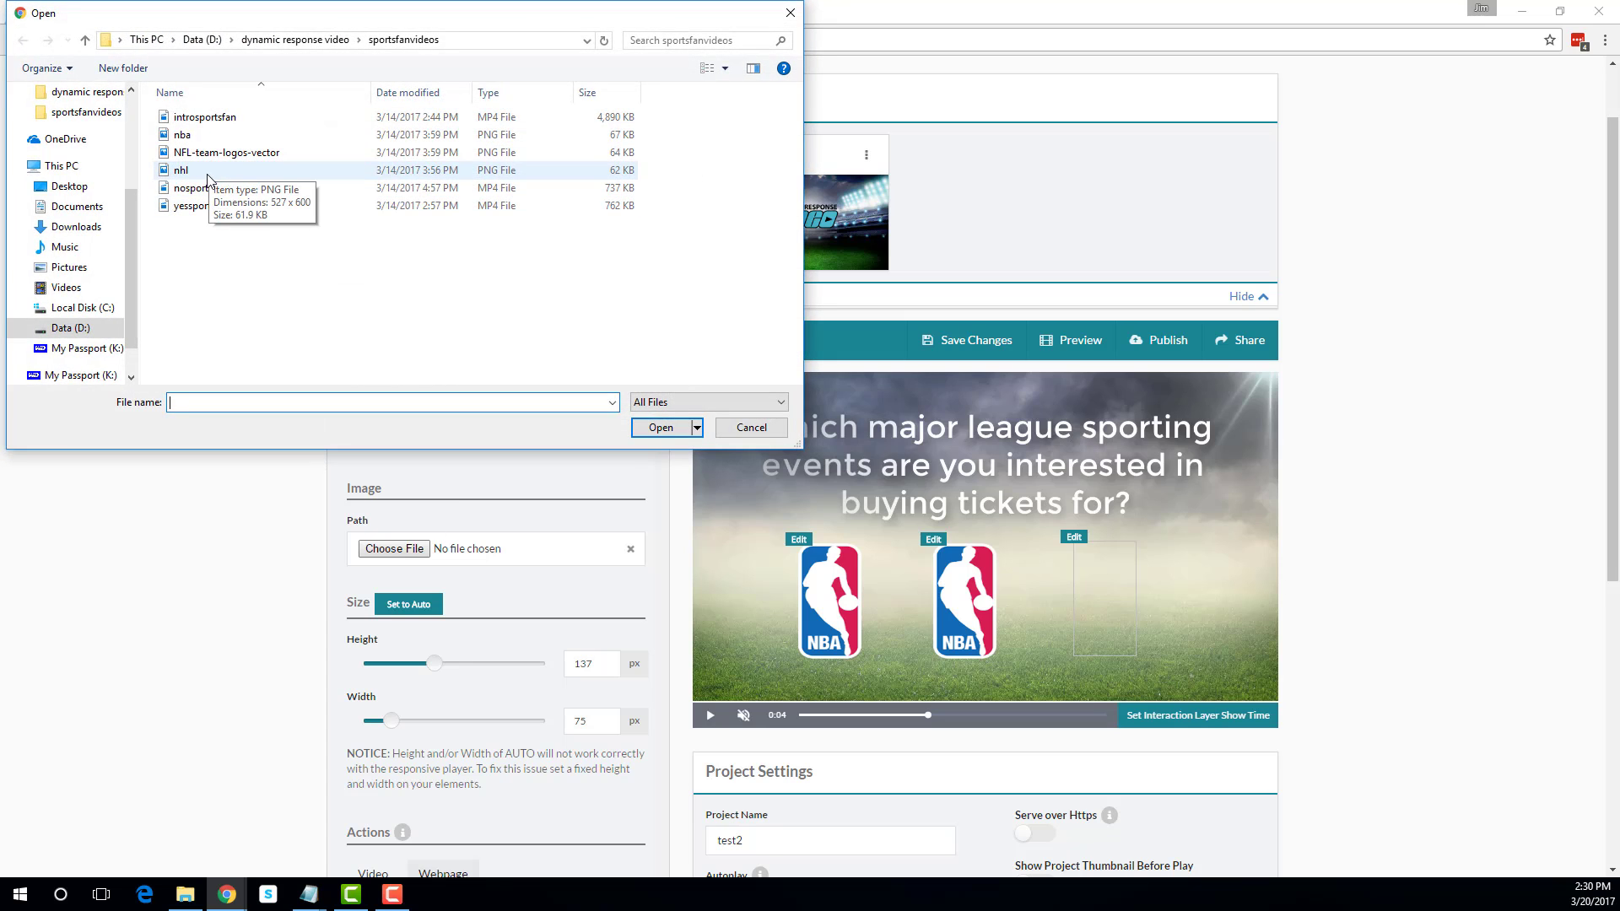
{"action": "left_click", "coordinate": [211, 171]}
{"action": "left_click", "coordinate": [657, 429]}
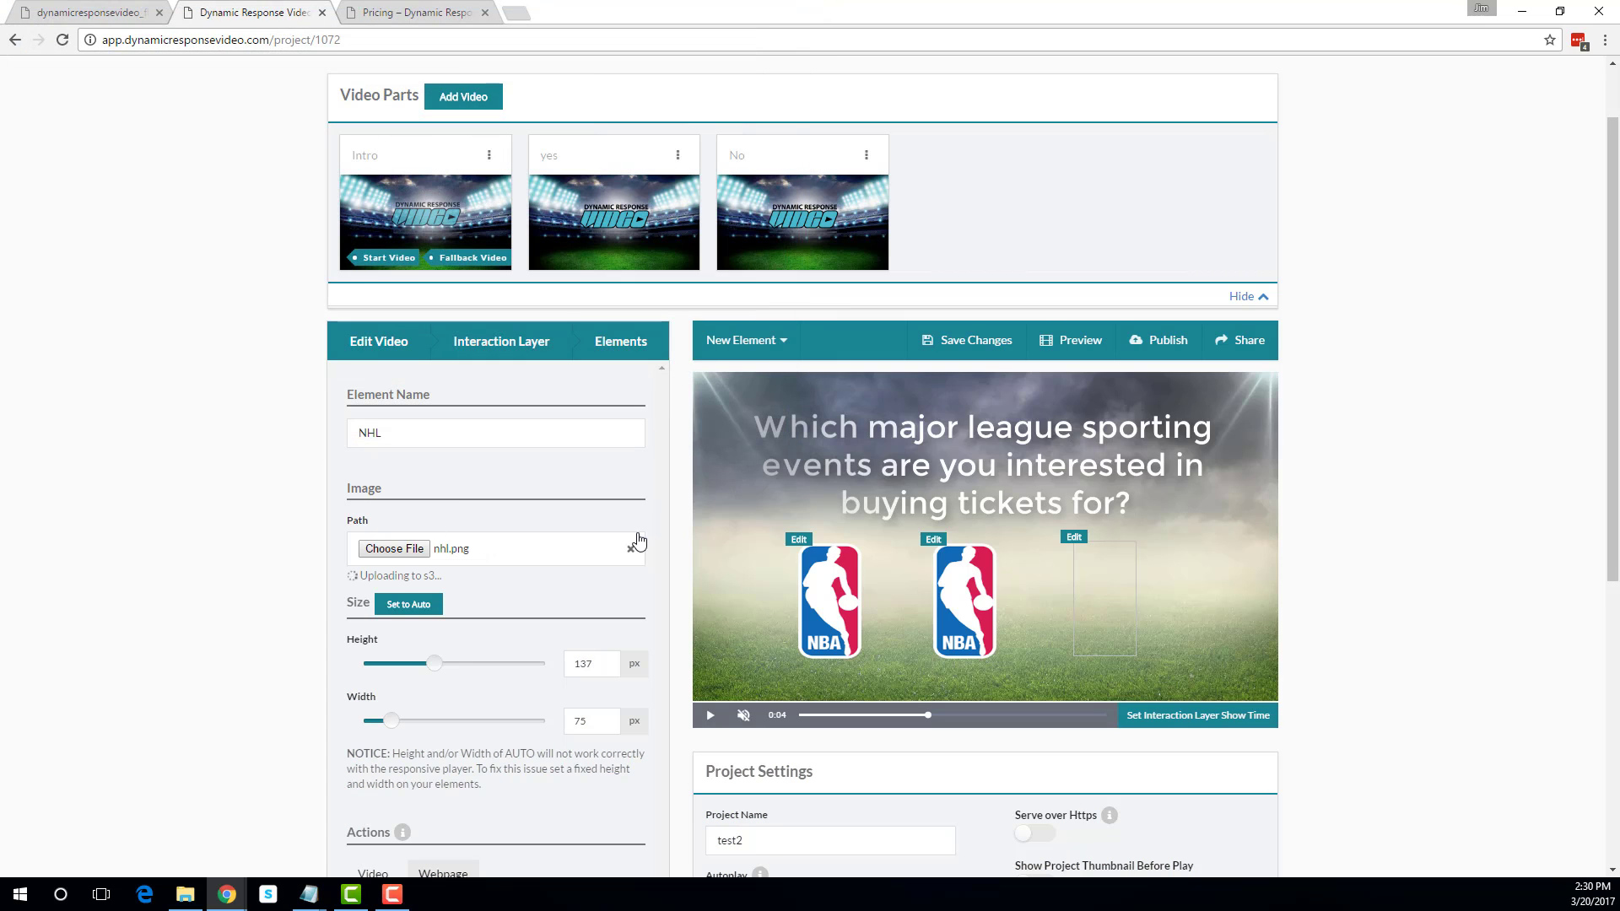
{"action": "scroll", "coordinate": [667, 430], "scroll_direction": "down", "scroll_amount": 2}
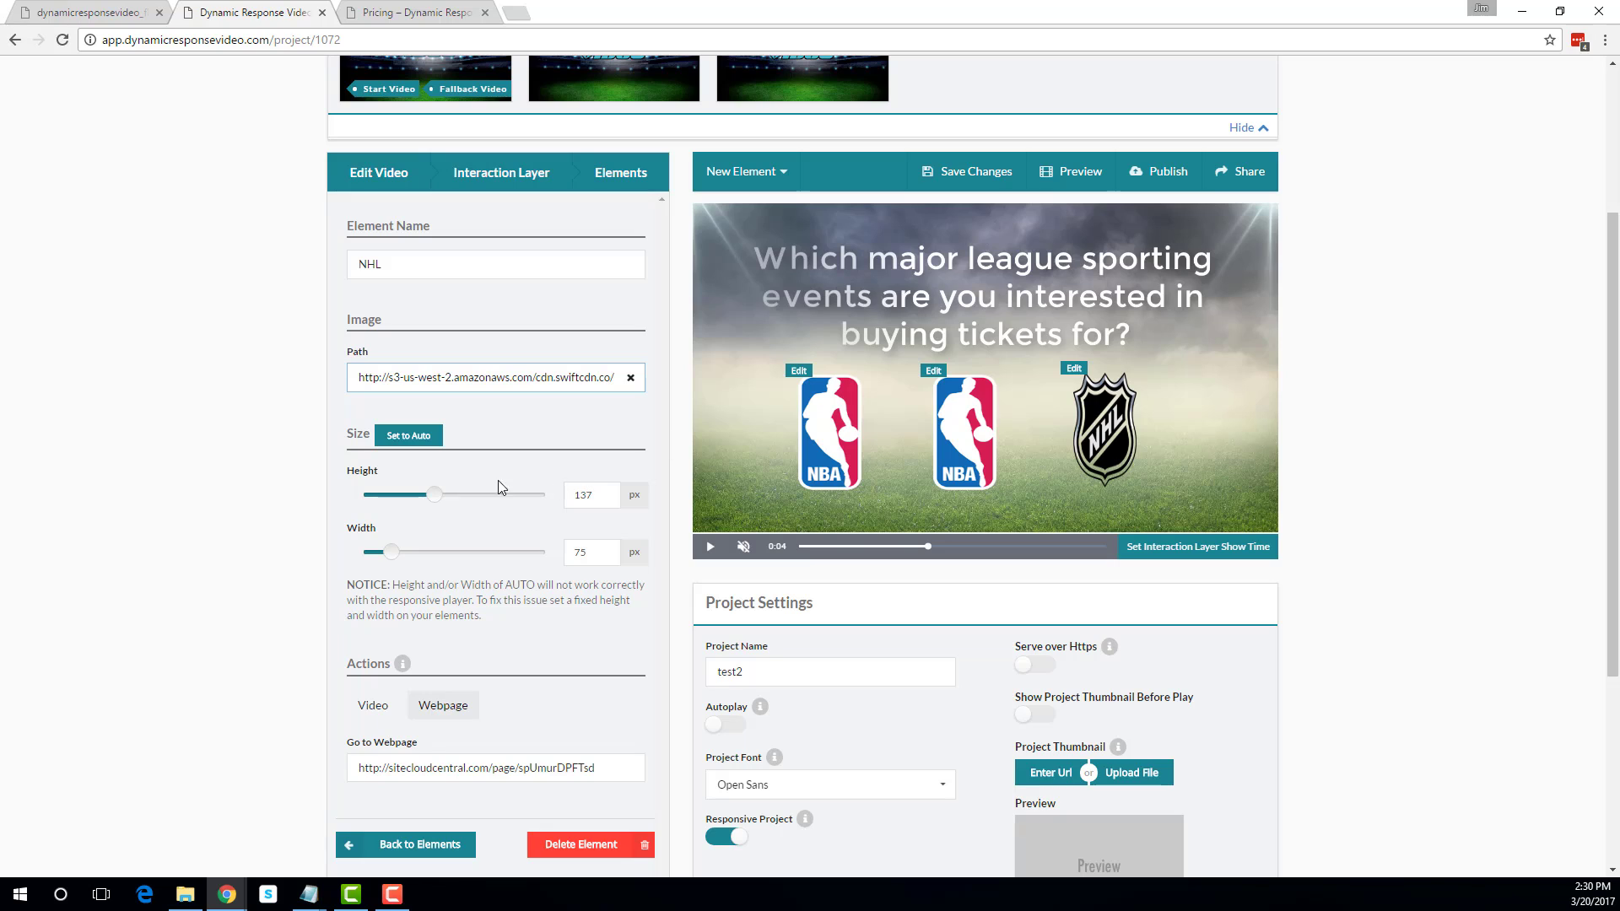
{"action": "left_click_drag", "start_coordinate": [431, 501], "coordinate": [401, 554]}
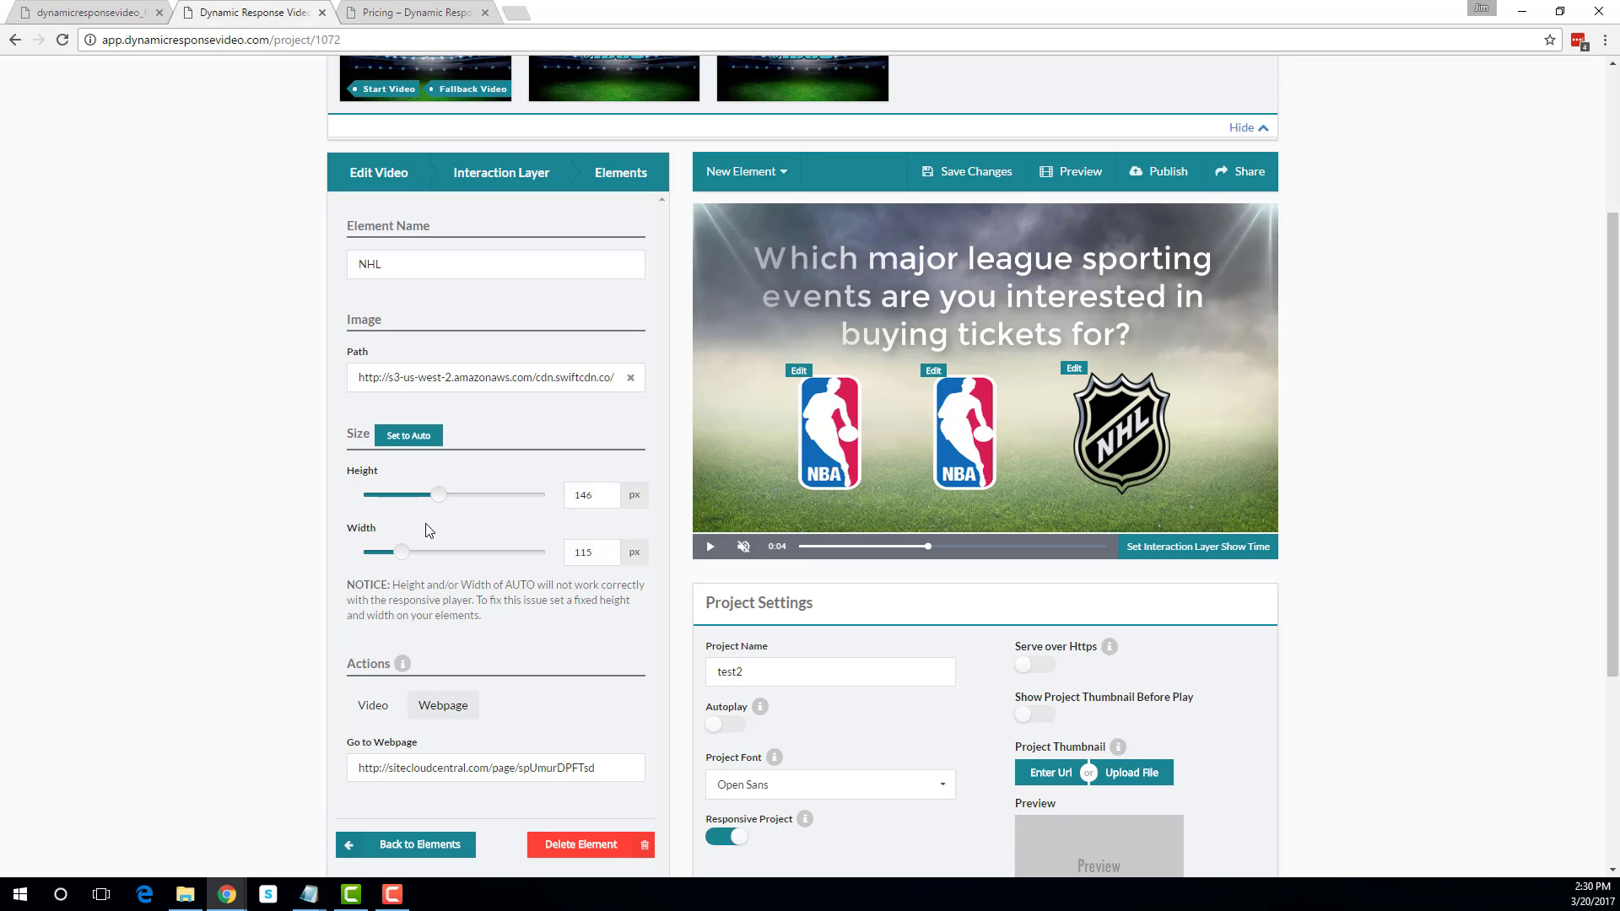
{"action": "scroll", "coordinate": [463, 505], "scroll_direction": "down", "scroll_amount": 2}
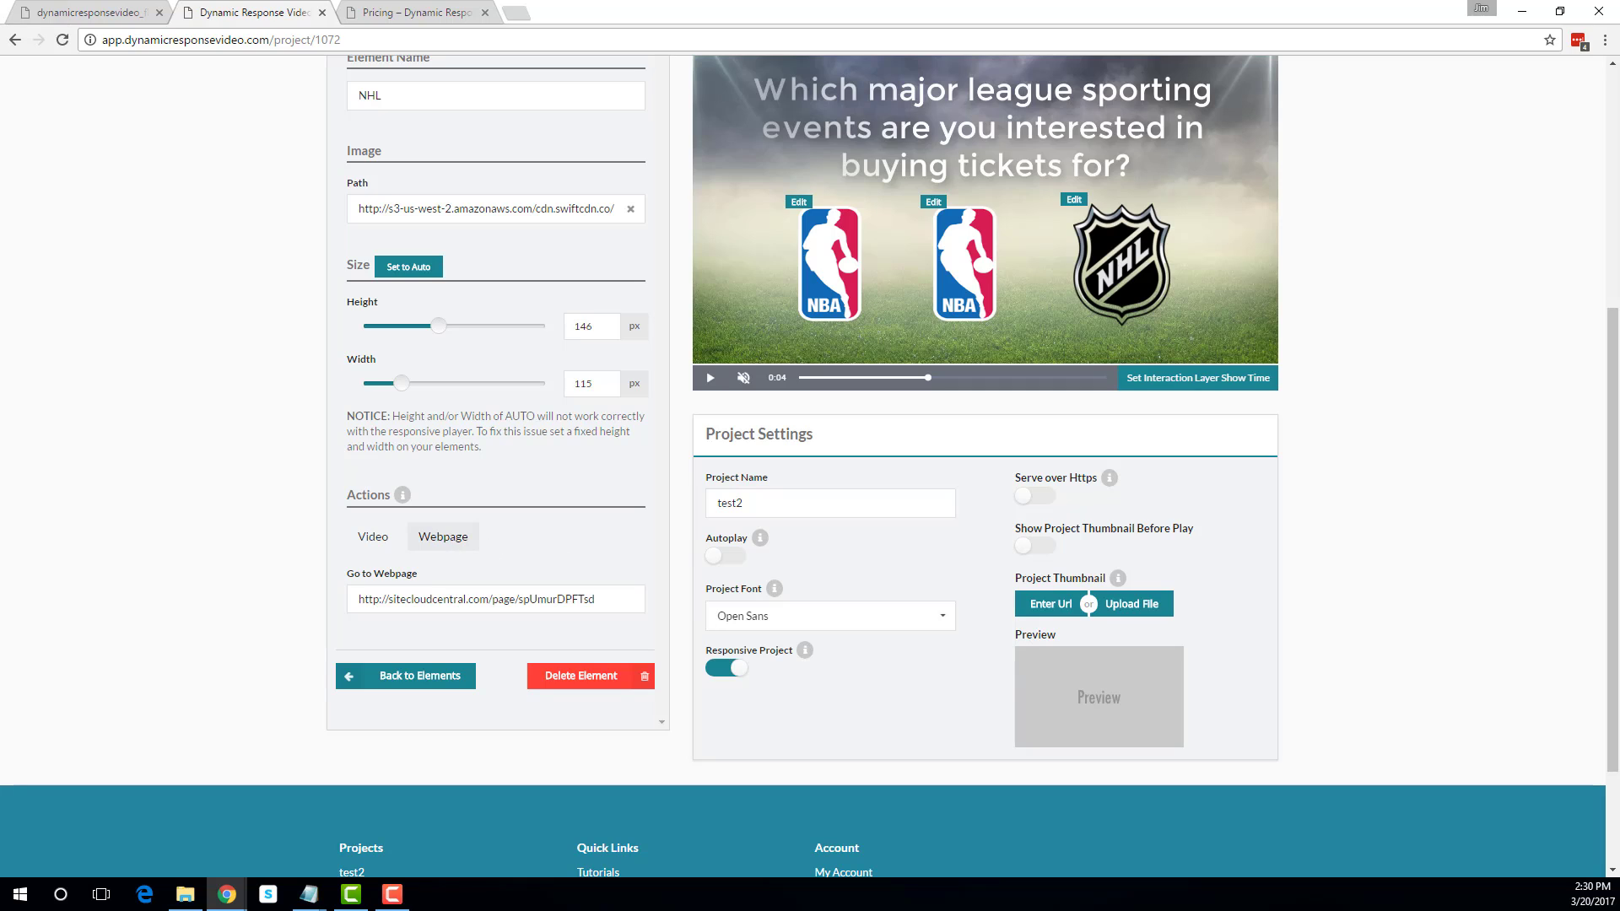
{"action": "key", "text": "alt+Tab"}
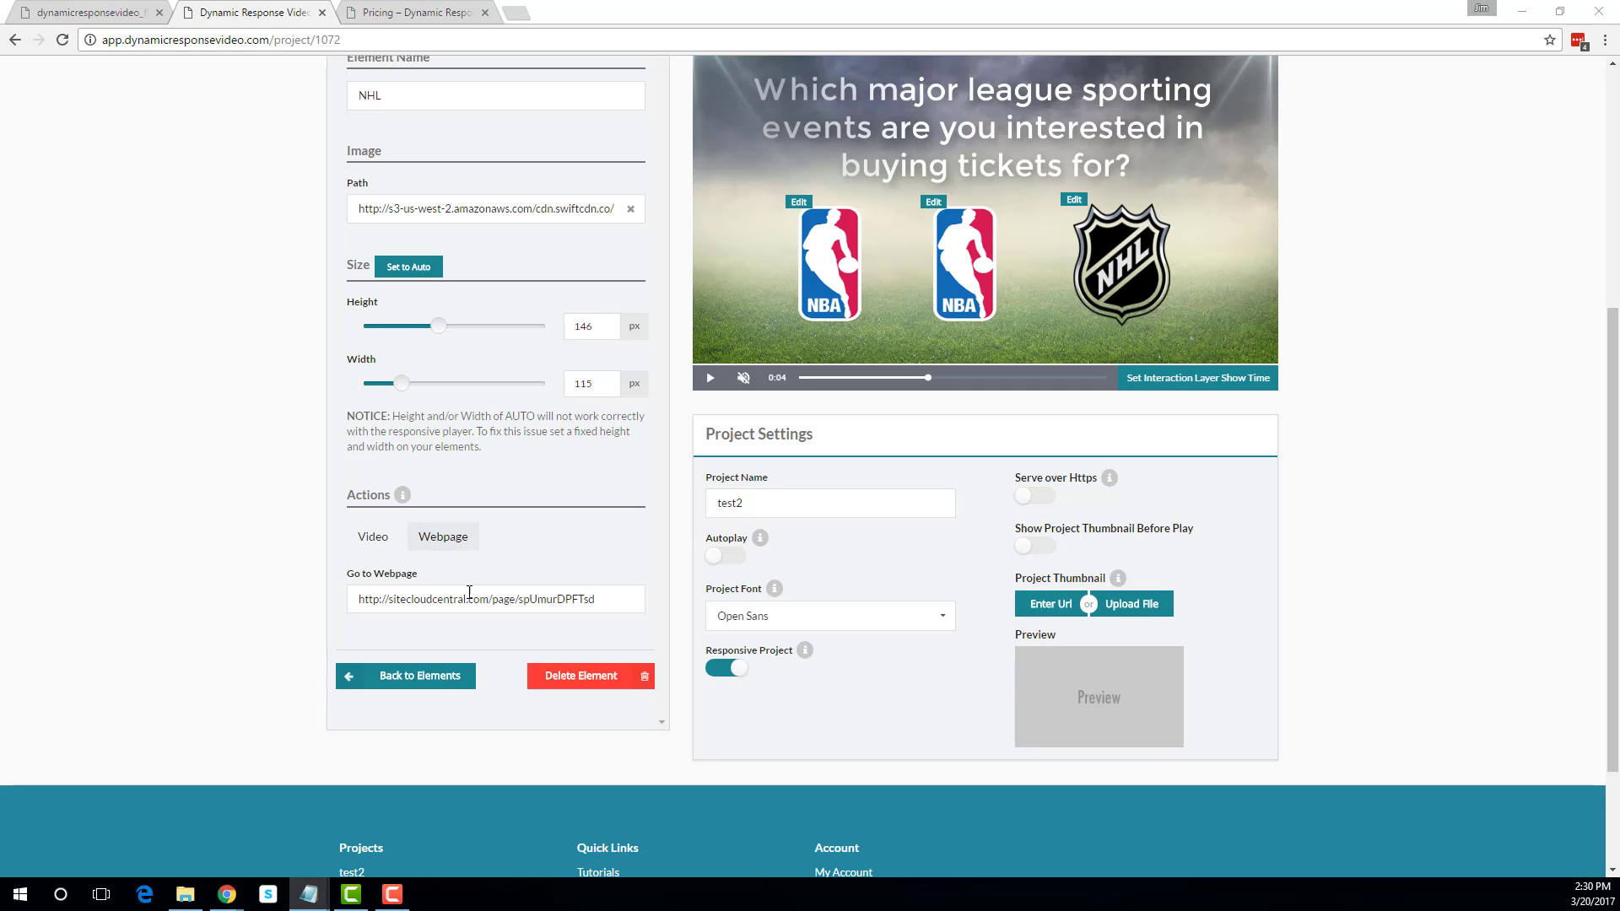
{"action": "left_click_drag", "start_coordinate": [599, 602], "coordinate": [378, 600]}
{"action": "right_click", "coordinate": [378, 601]}
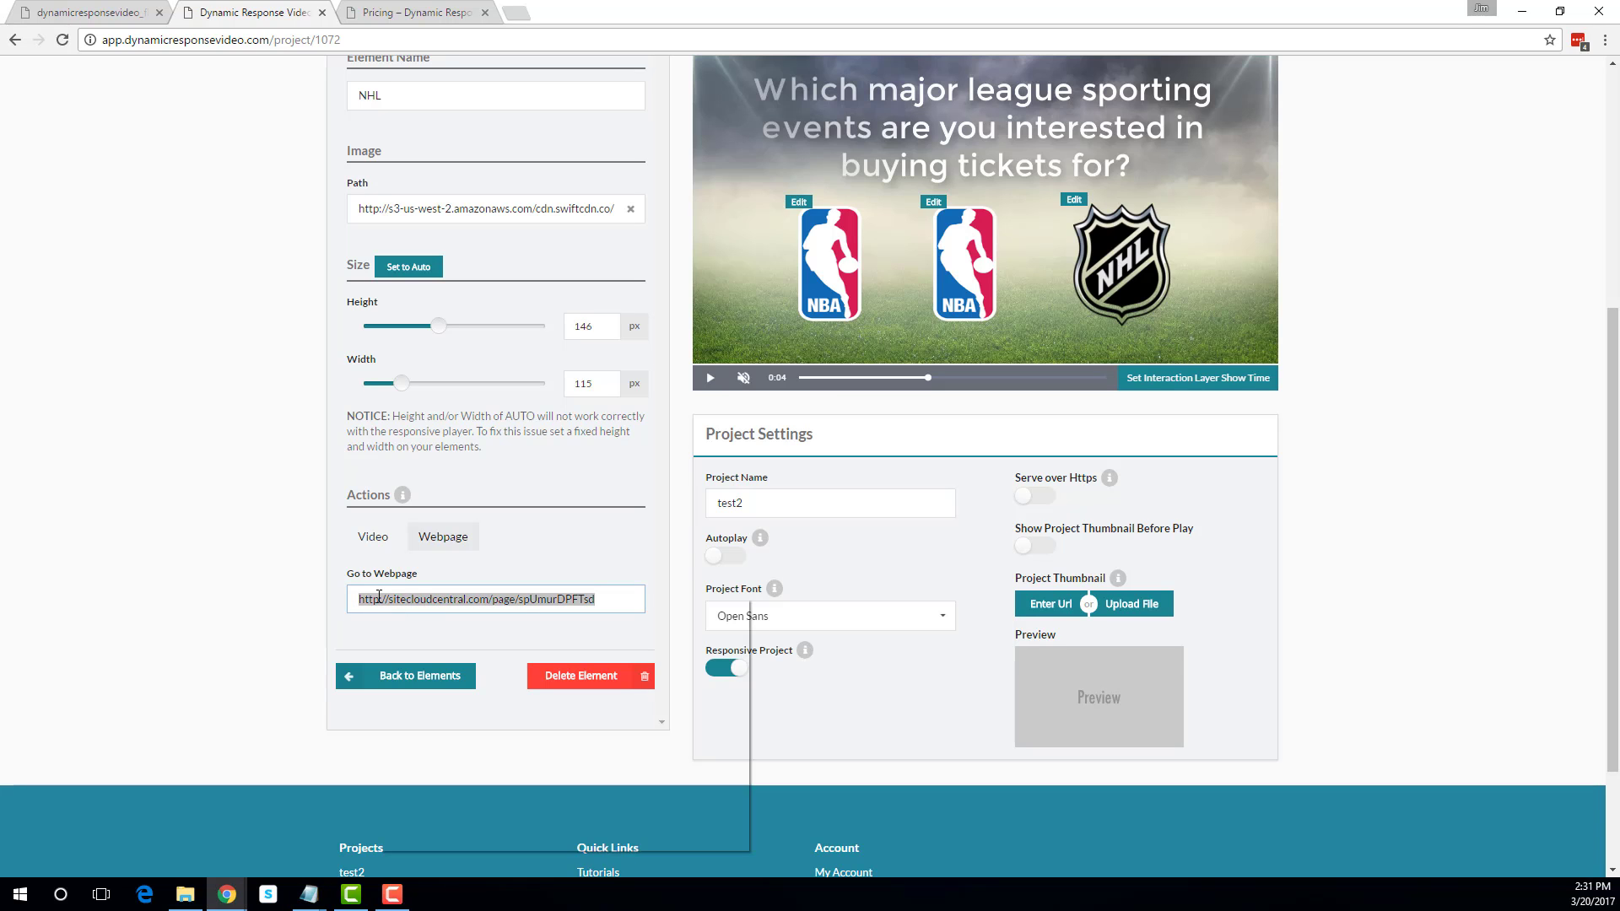
{"action": "left_click", "coordinate": [413, 625]}
{"action": "key", "text": "ctrl+v"}
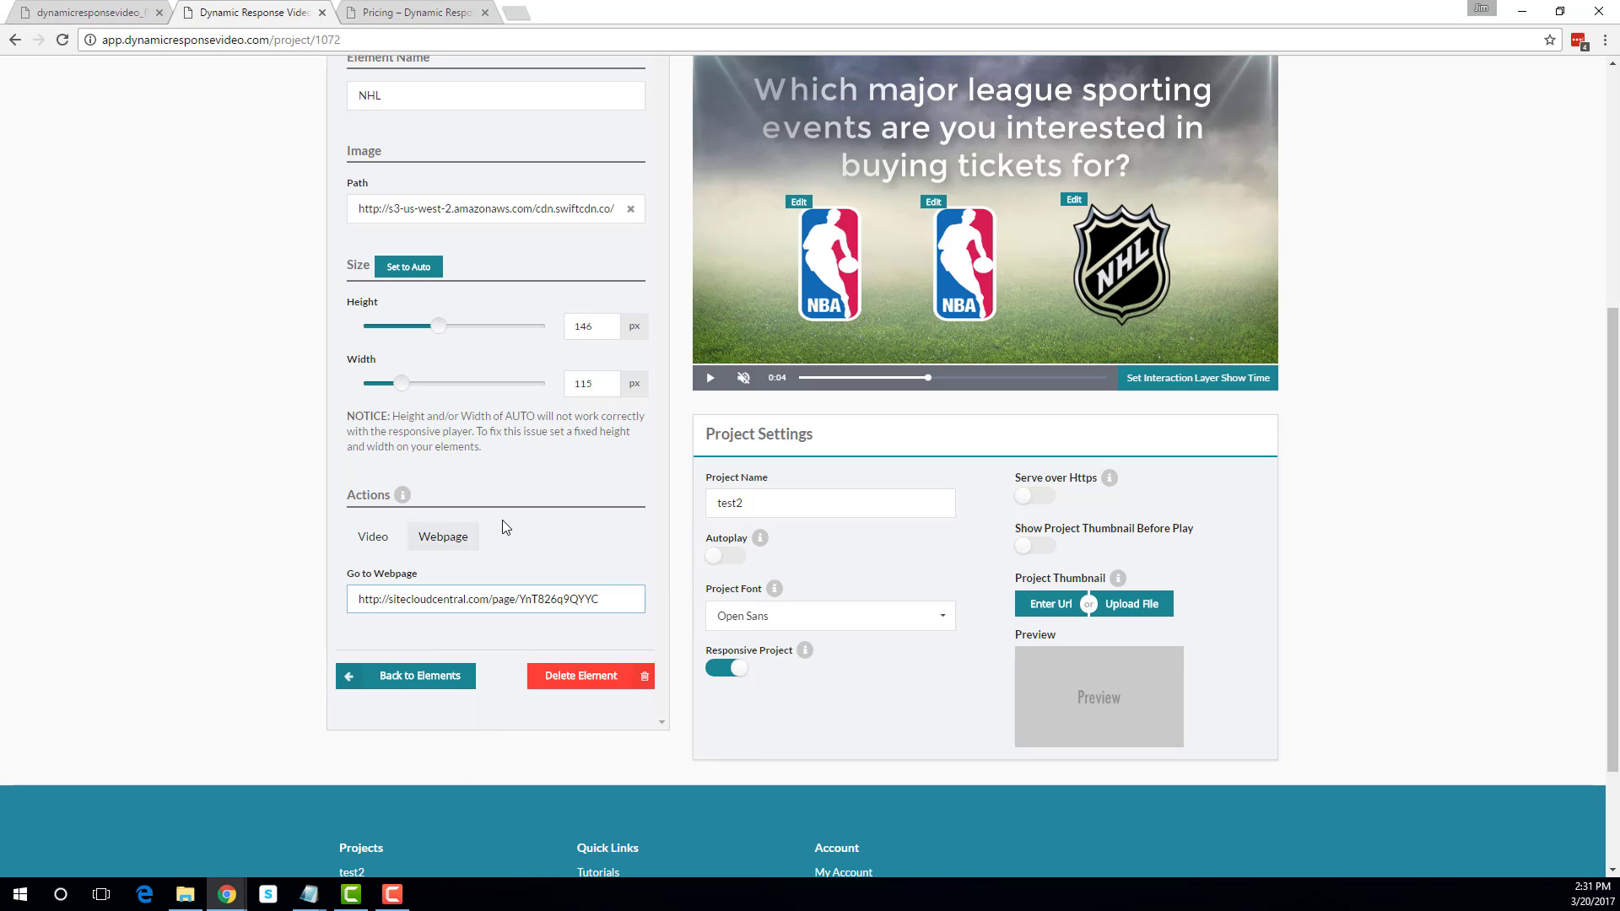
- Save the project with the NHL clickable image and dismiss the confirmation
{"action": "scroll", "coordinate": [504, 527], "scroll_direction": "up", "scroll_amount": 3}
{"action": "left_click", "coordinate": [977, 264]}
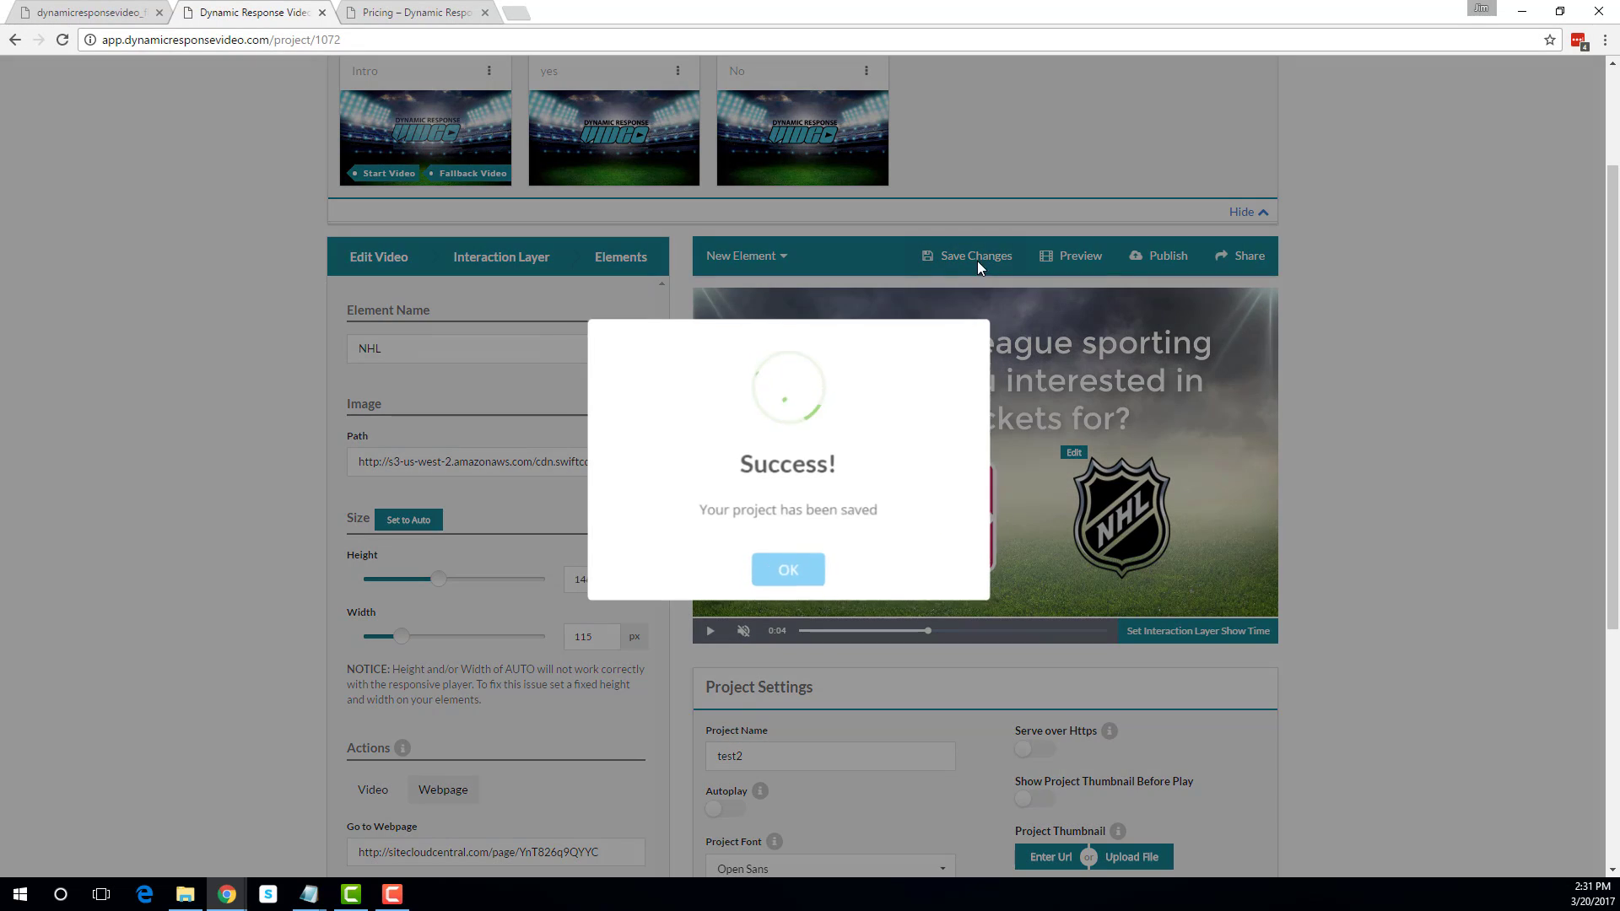
{"action": "left_click", "coordinate": [761, 577]}
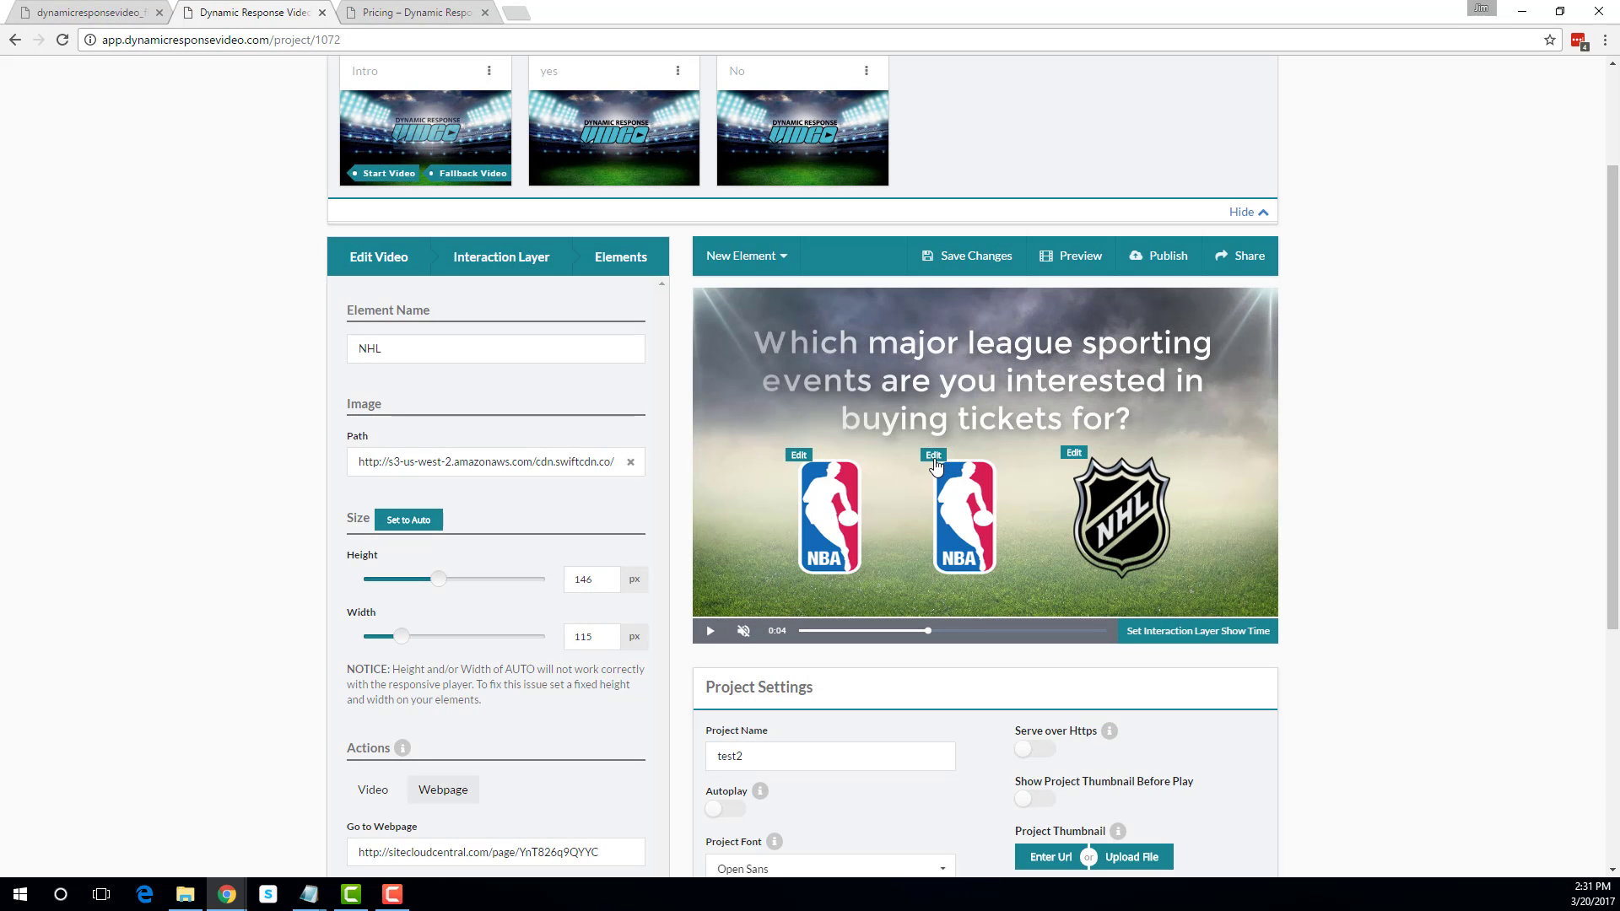
- Rename the middle NBA copy as NFL and replace its image by uploading the NFL-team-logos-vector PNG file
{"action": "left_click", "coordinate": [934, 456]}
{"action": "left_click_drag", "start_coordinate": [385, 353], "coordinate": [372, 361]}
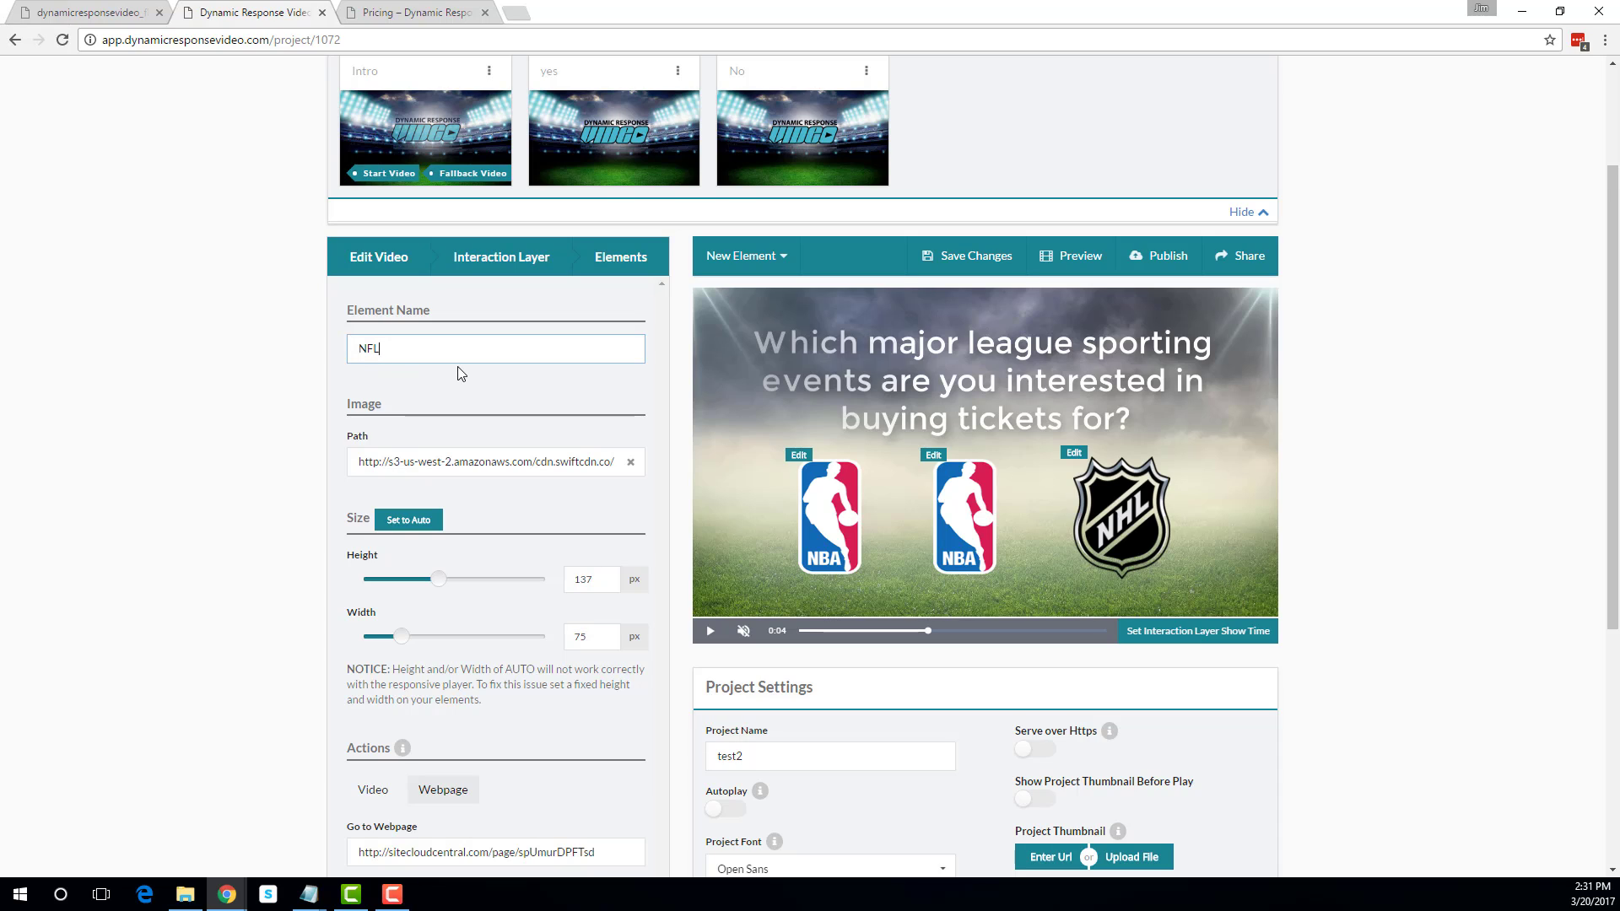
{"action": "left_click", "coordinate": [631, 463]}
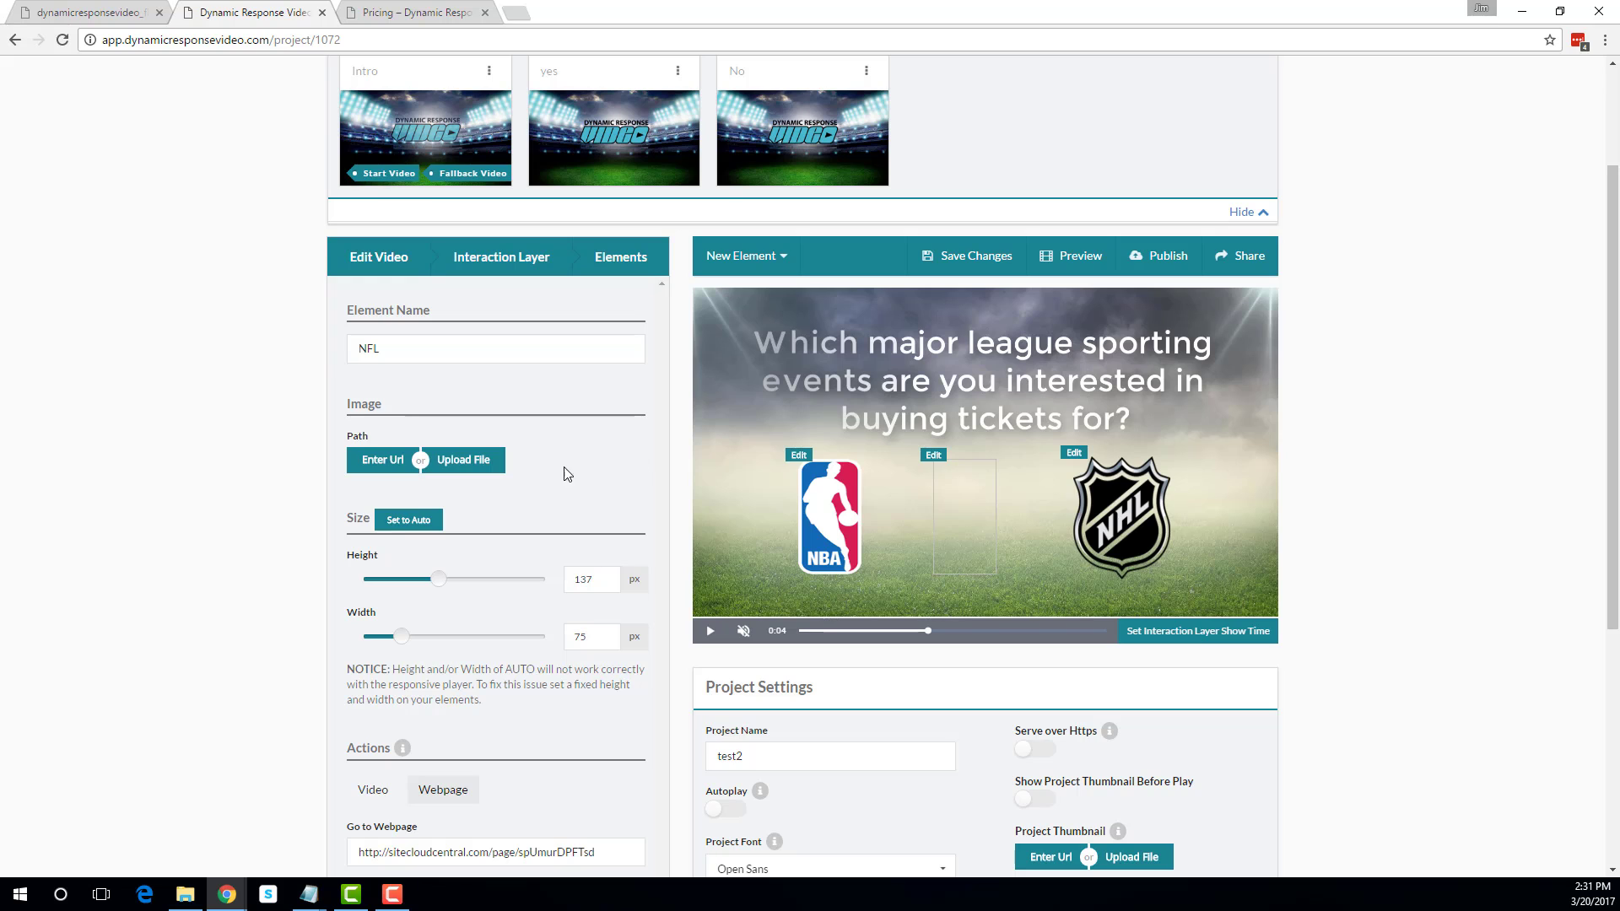
{"action": "left_click", "coordinate": [485, 471]}
{"action": "left_click", "coordinate": [411, 465]}
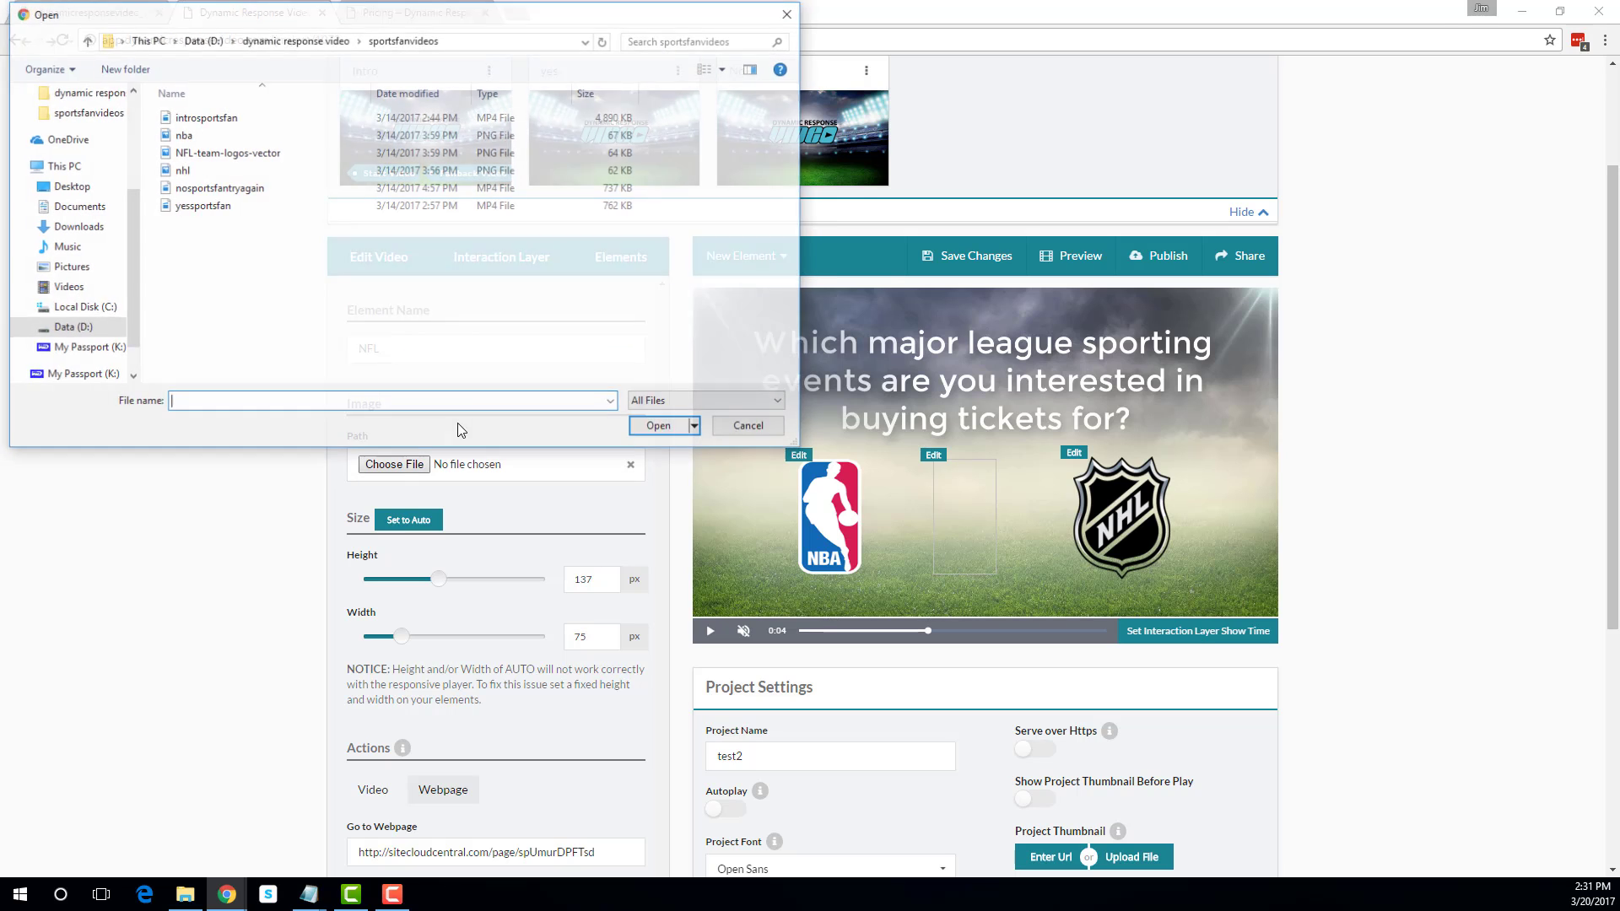
{"action": "left_click", "coordinate": [231, 154]}
{"action": "left_click", "coordinate": [664, 429]}
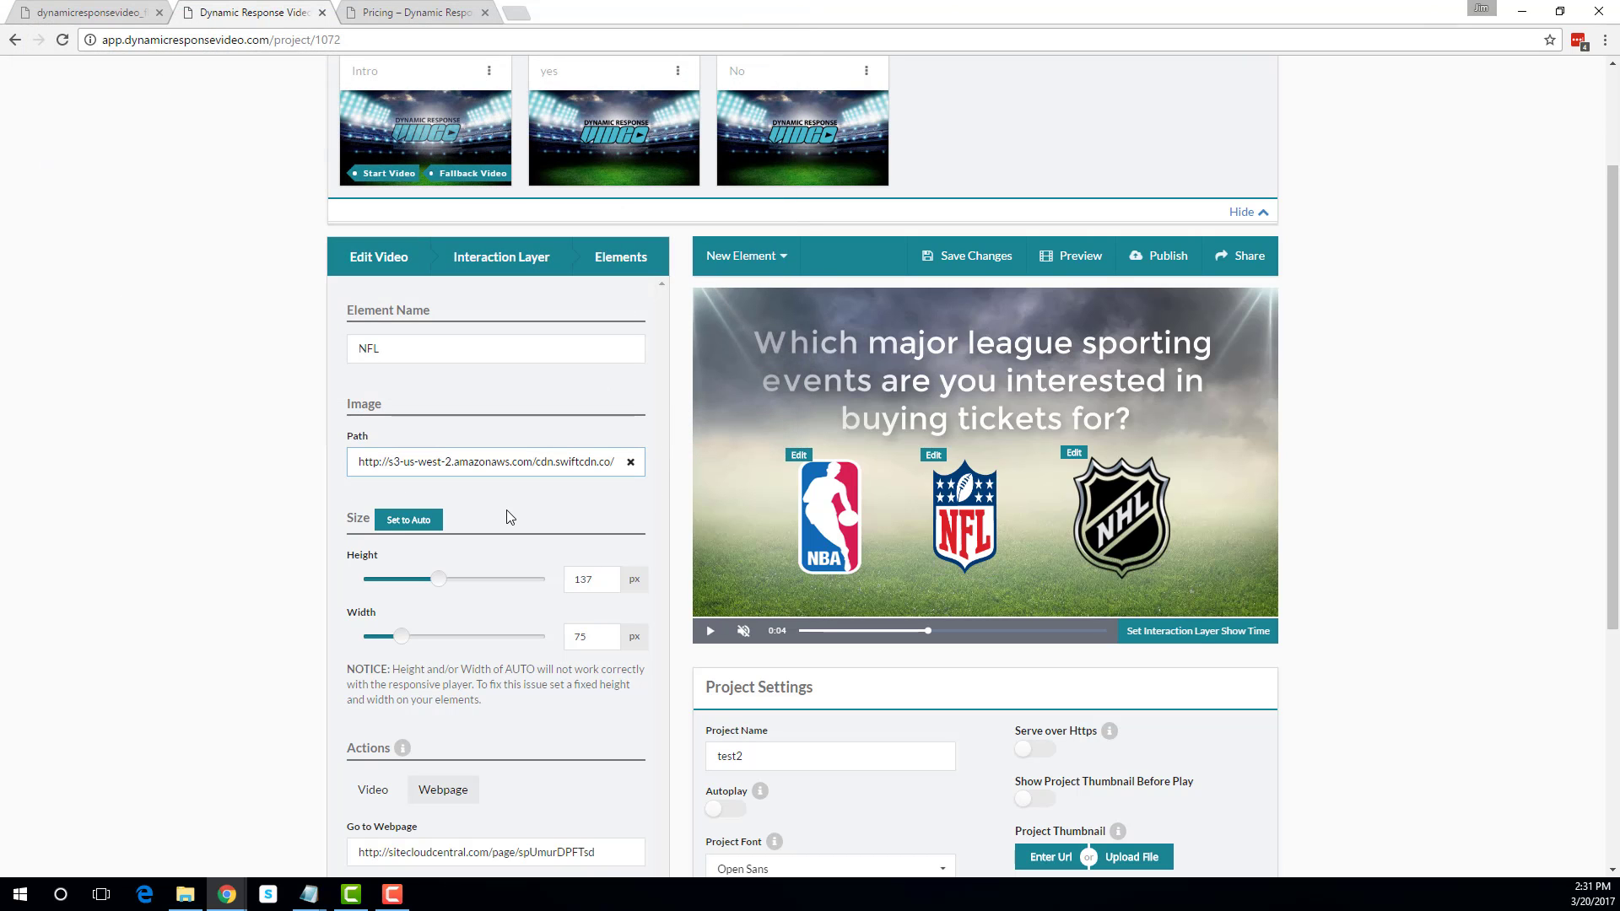
- Resize the NFL logo to 150 px high and 115 px wide and centre it between the NBA and NHL logos
{"action": "left_click_drag", "start_coordinate": [438, 580], "coordinate": [441, 582]}
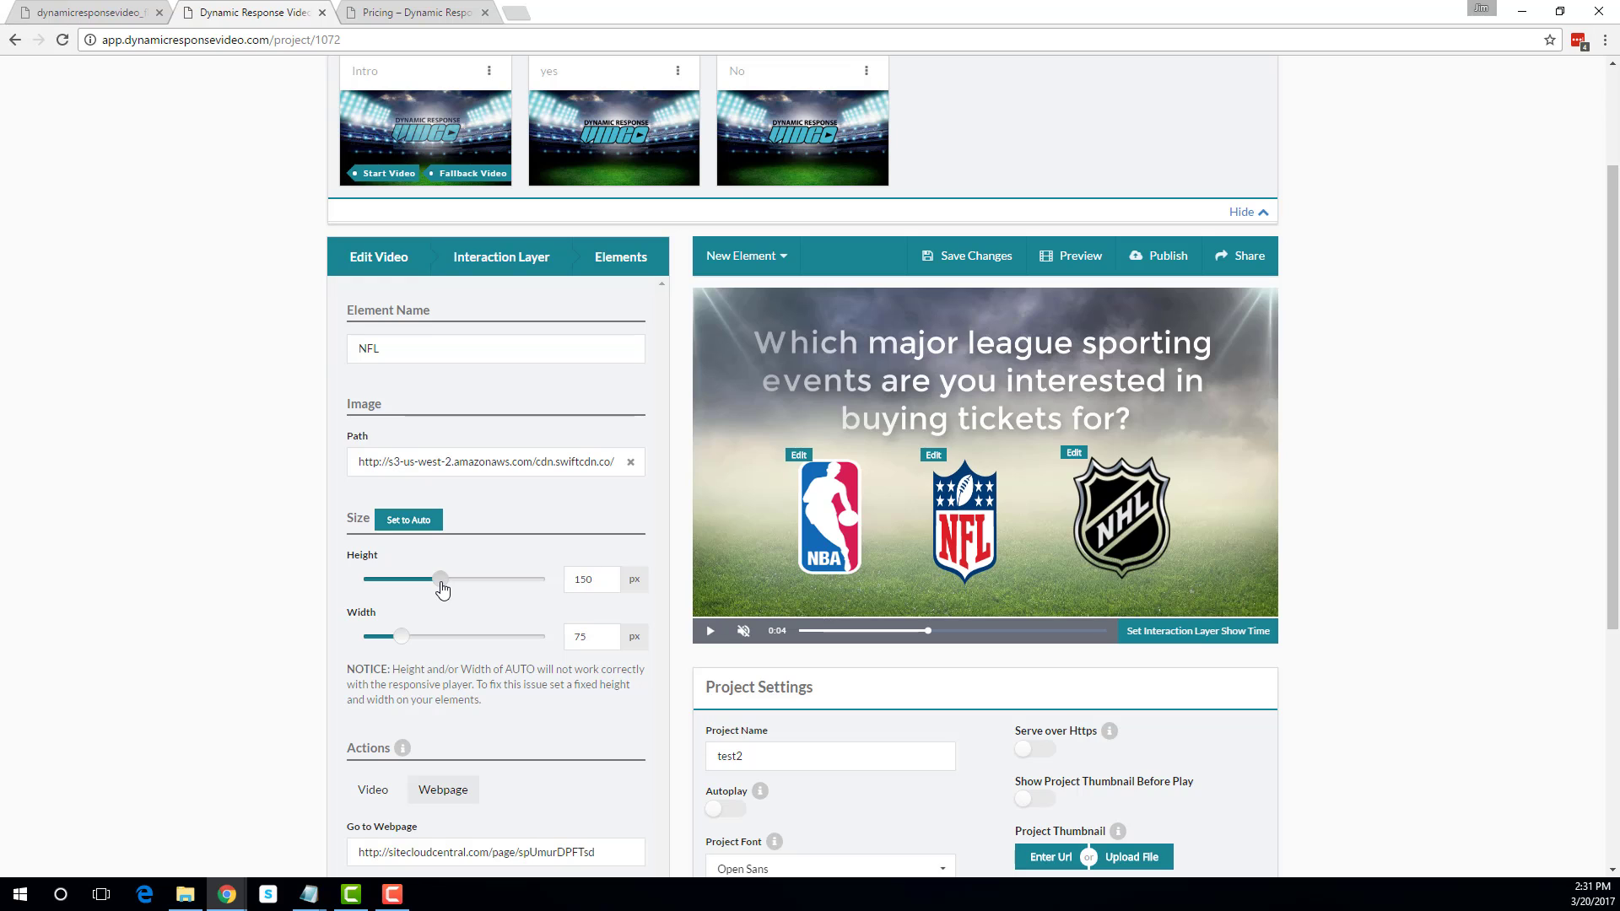
{"action": "left_click_drag", "start_coordinate": [405, 638], "coordinate": [401, 639]}
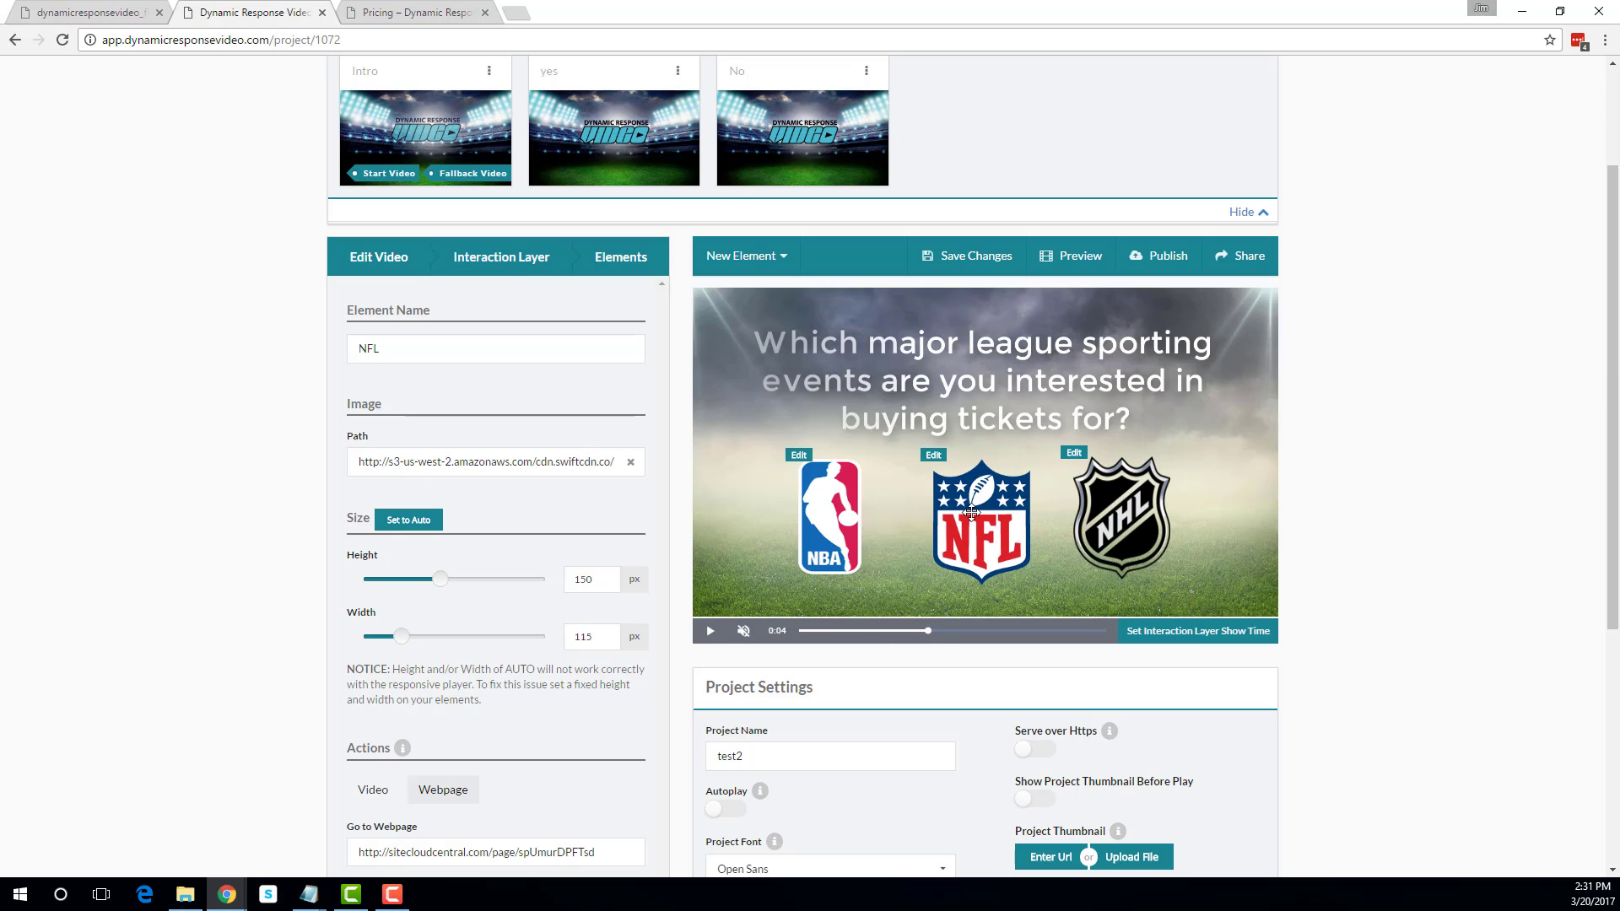
{"action": "mouse_move", "coordinate": [973, 509]}
{"action": "left_mouse_down"}
{"action": "mouse_move", "coordinate": [945, 506]}
{"action": "mouse_move", "coordinate": [964, 498]}
{"action": "left_mouse_up"}
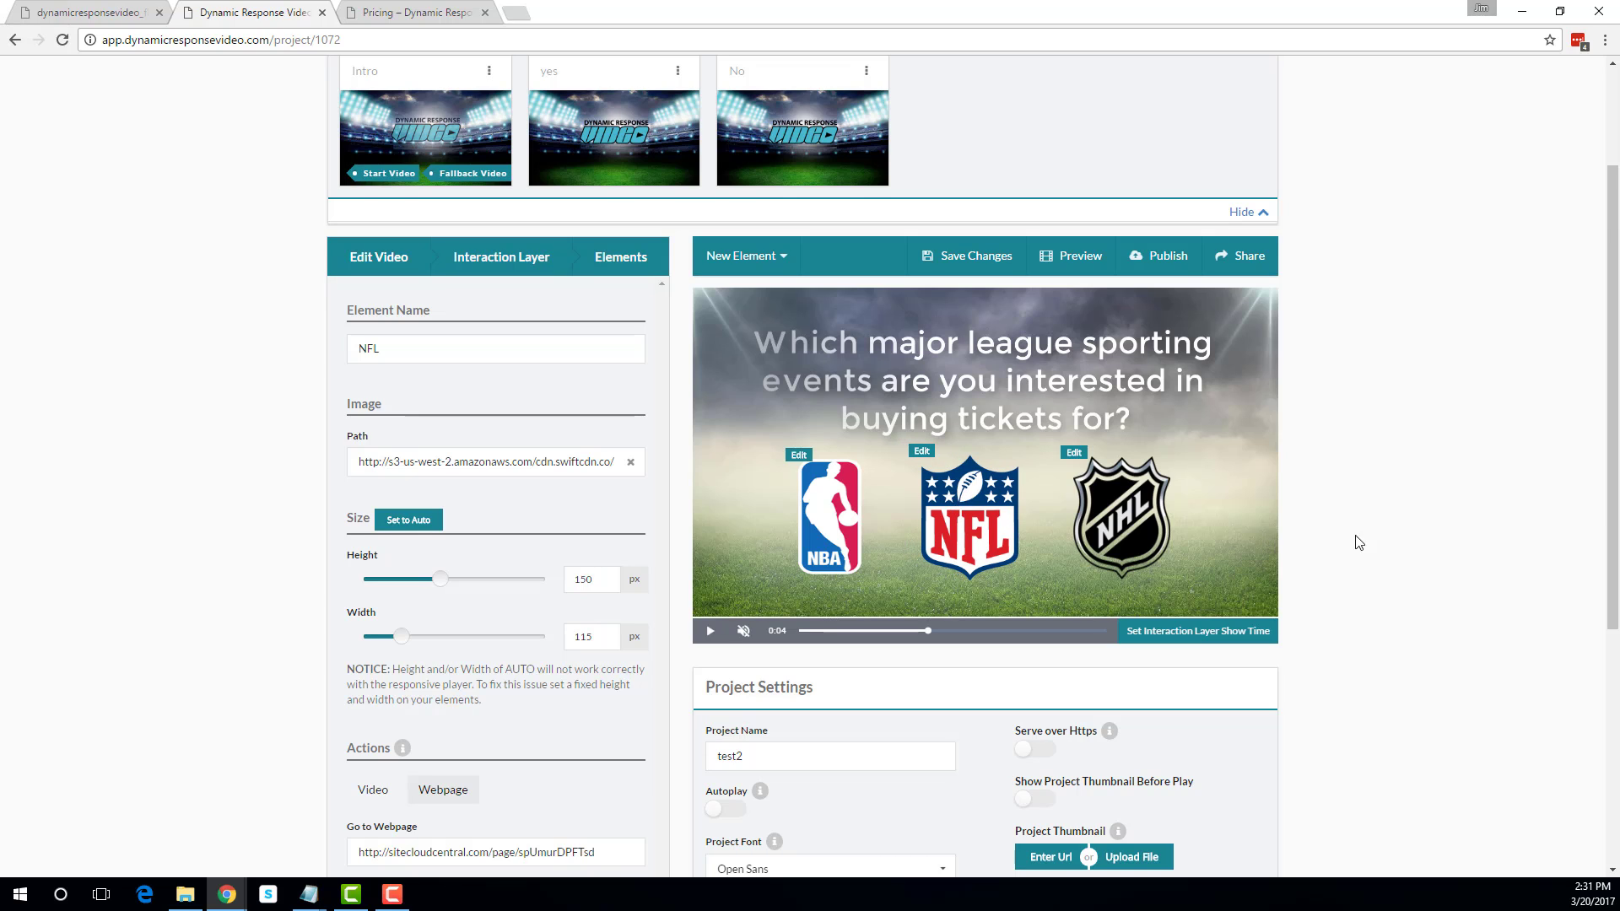
{"action": "scroll", "coordinate": [1358, 541], "scroll_direction": "down", "scroll_amount": 5}
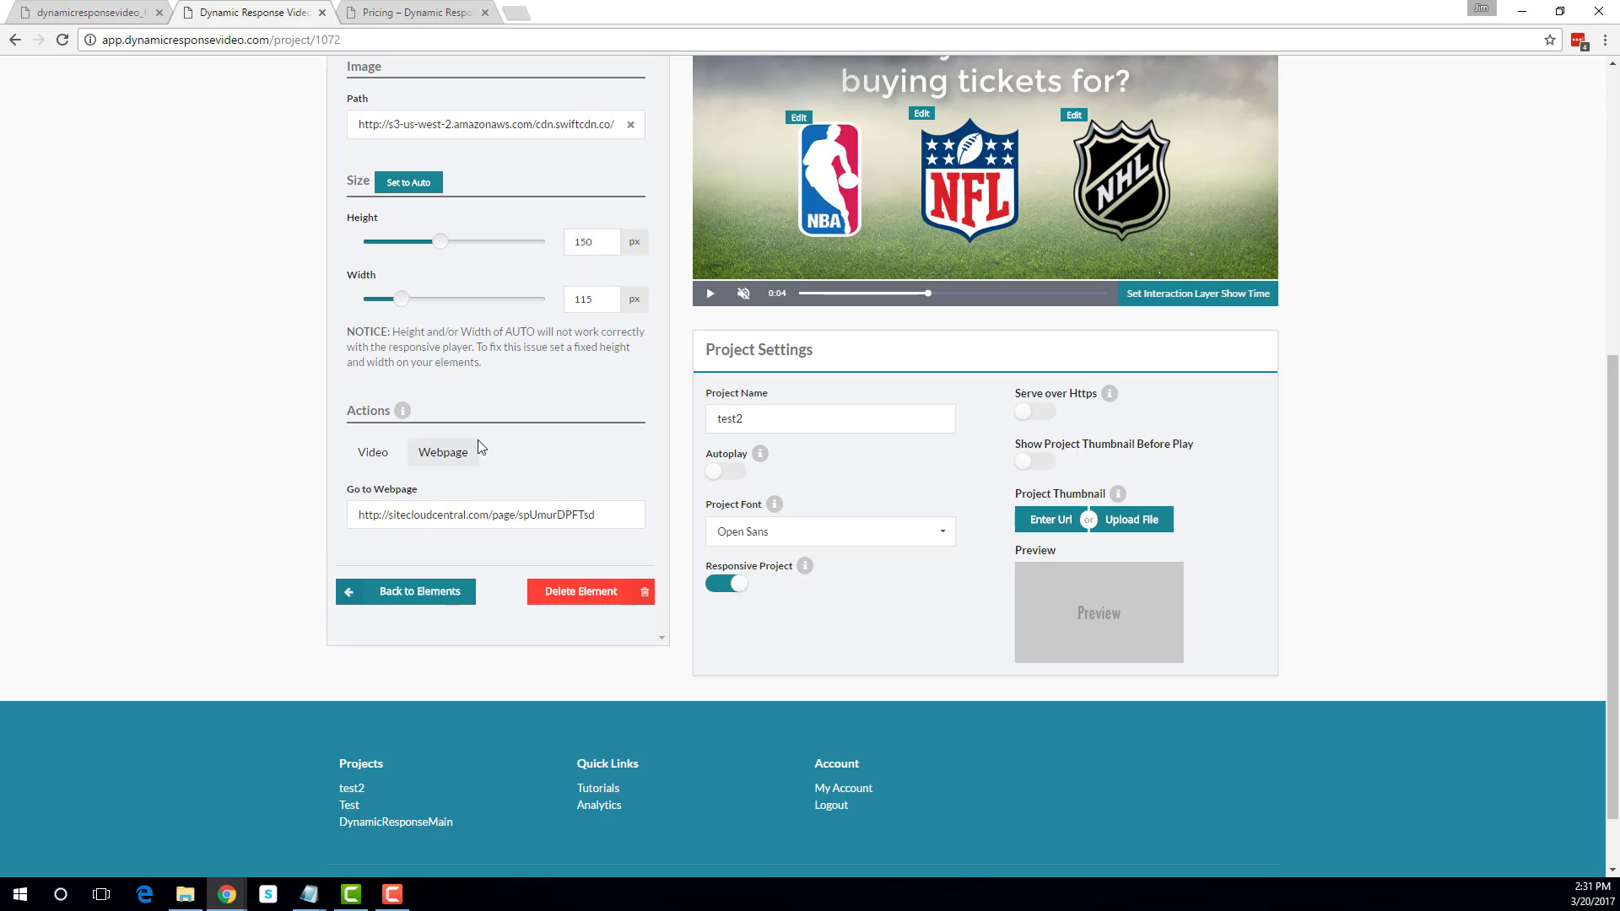
{"action": "key", "text": "ctrl+a"}
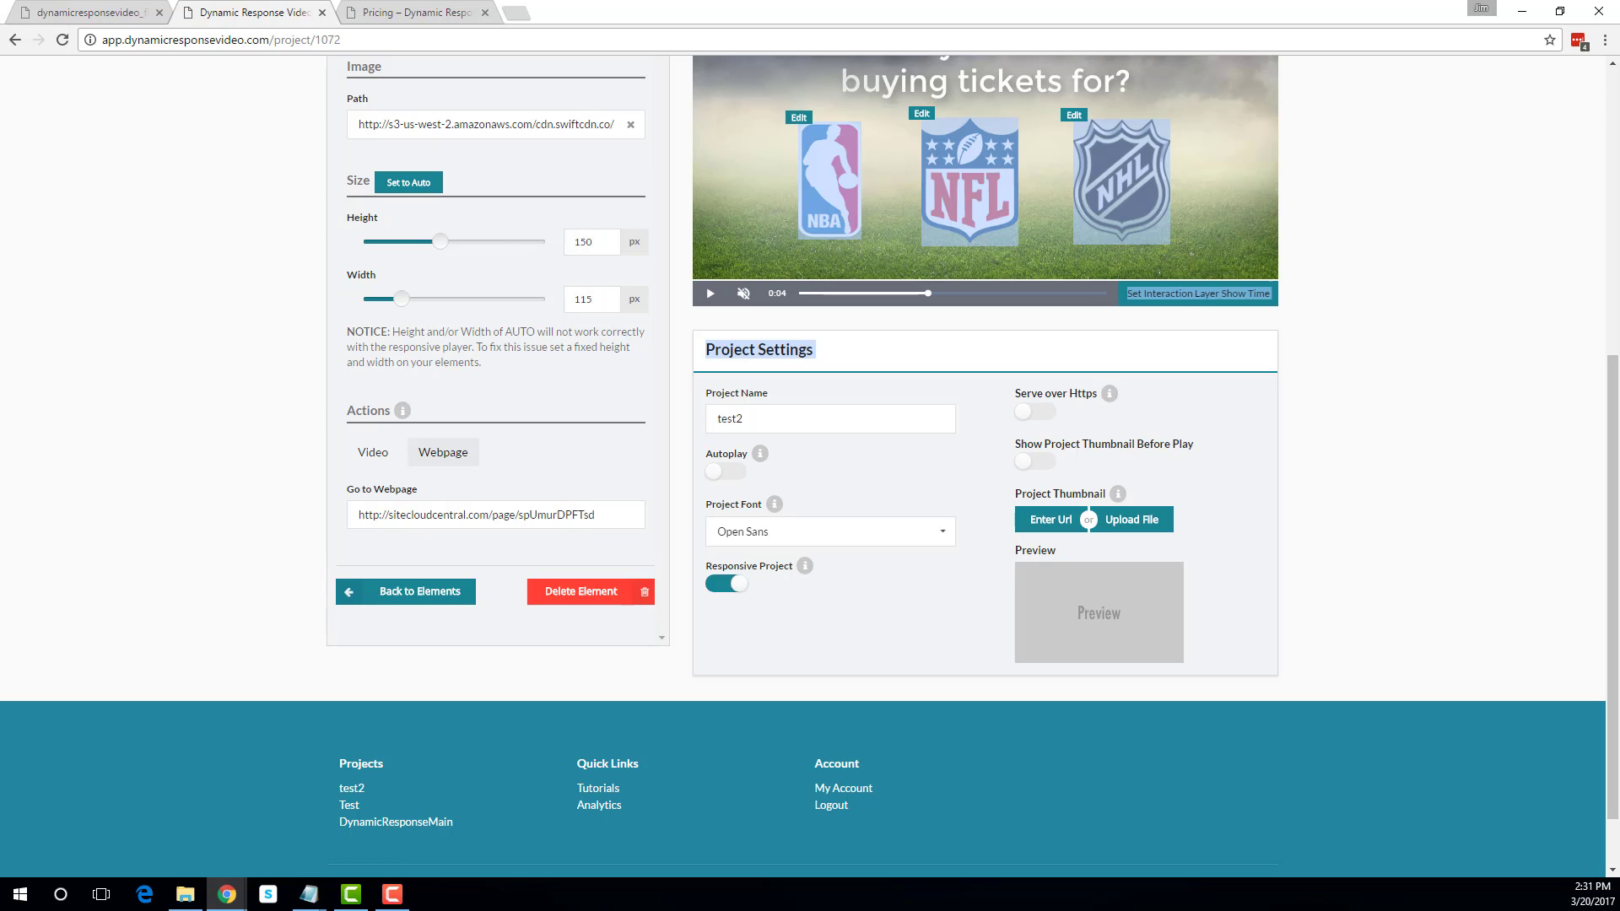
{"action": "key", "text": "alt+Tab"}
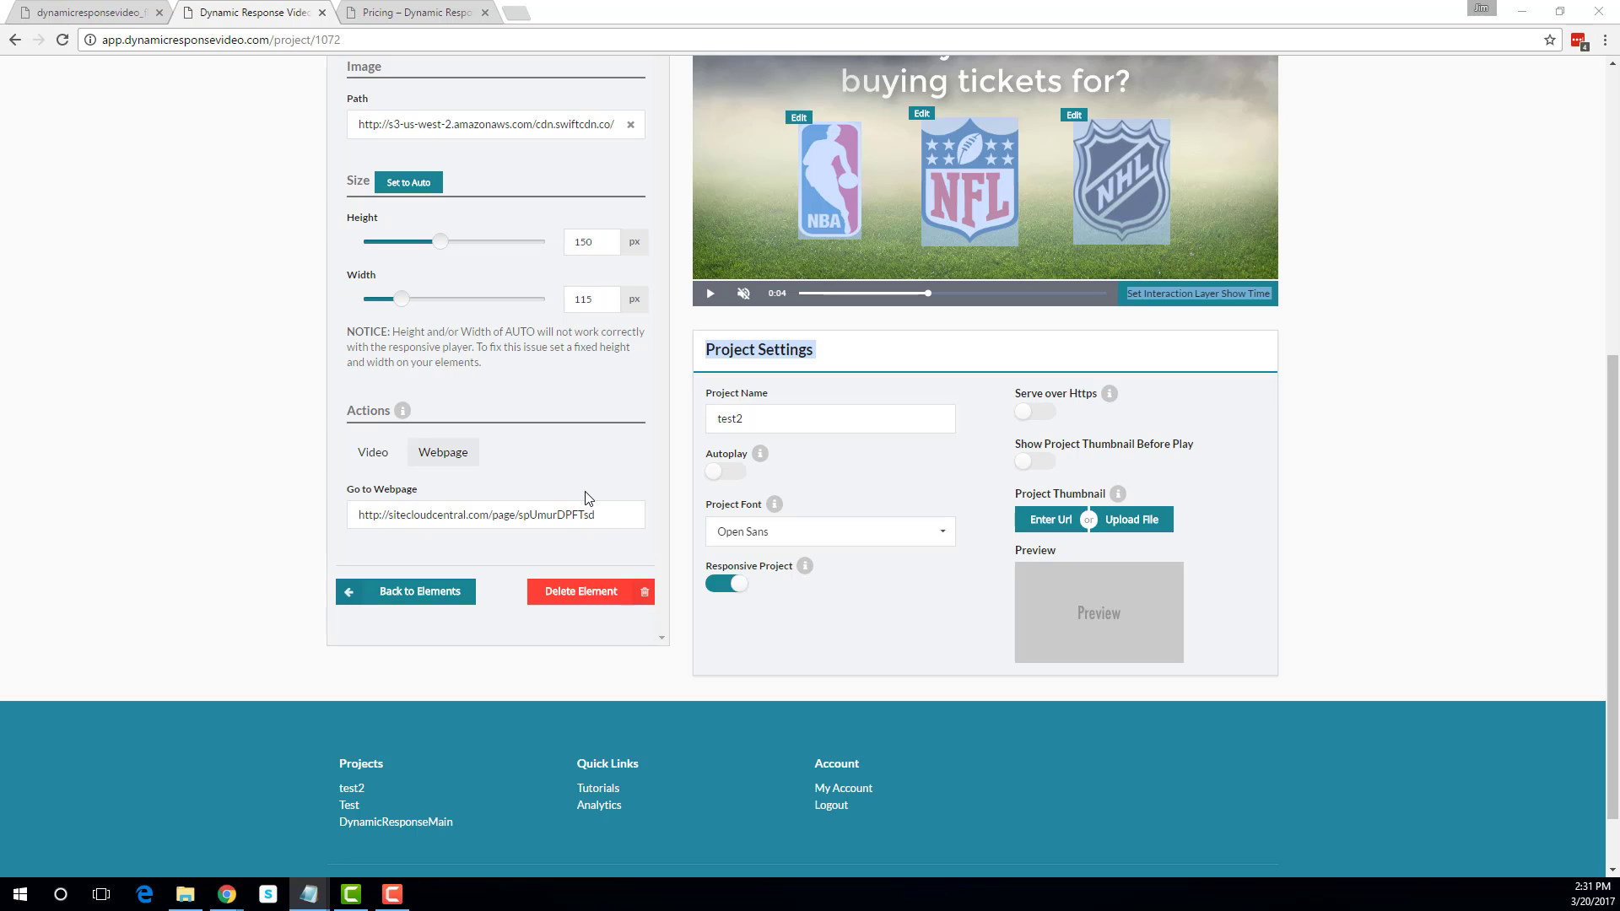
{"action": "triple_click", "coordinate": [598, 517]}
{"action": "right_click", "coordinate": [379, 518]}
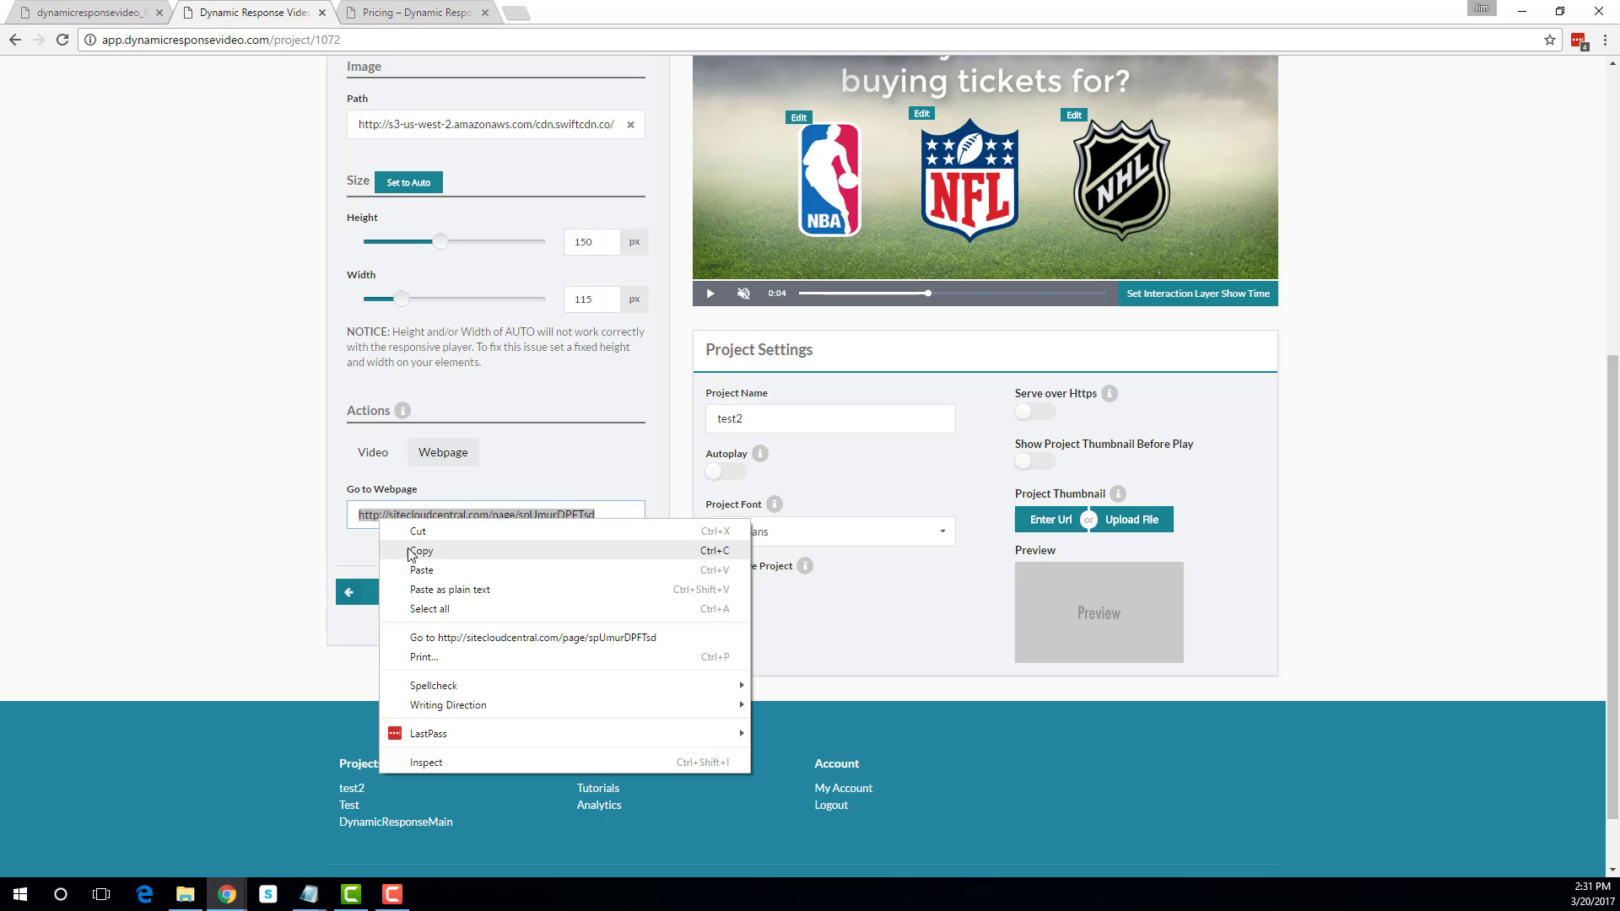
{"action": "left_click", "coordinate": [419, 570]}
- Save the project with the NFL clickable image and dismiss the confirmation
{"action": "scroll", "coordinate": [974, 363], "scroll_direction": "up", "scroll_amount": 4}
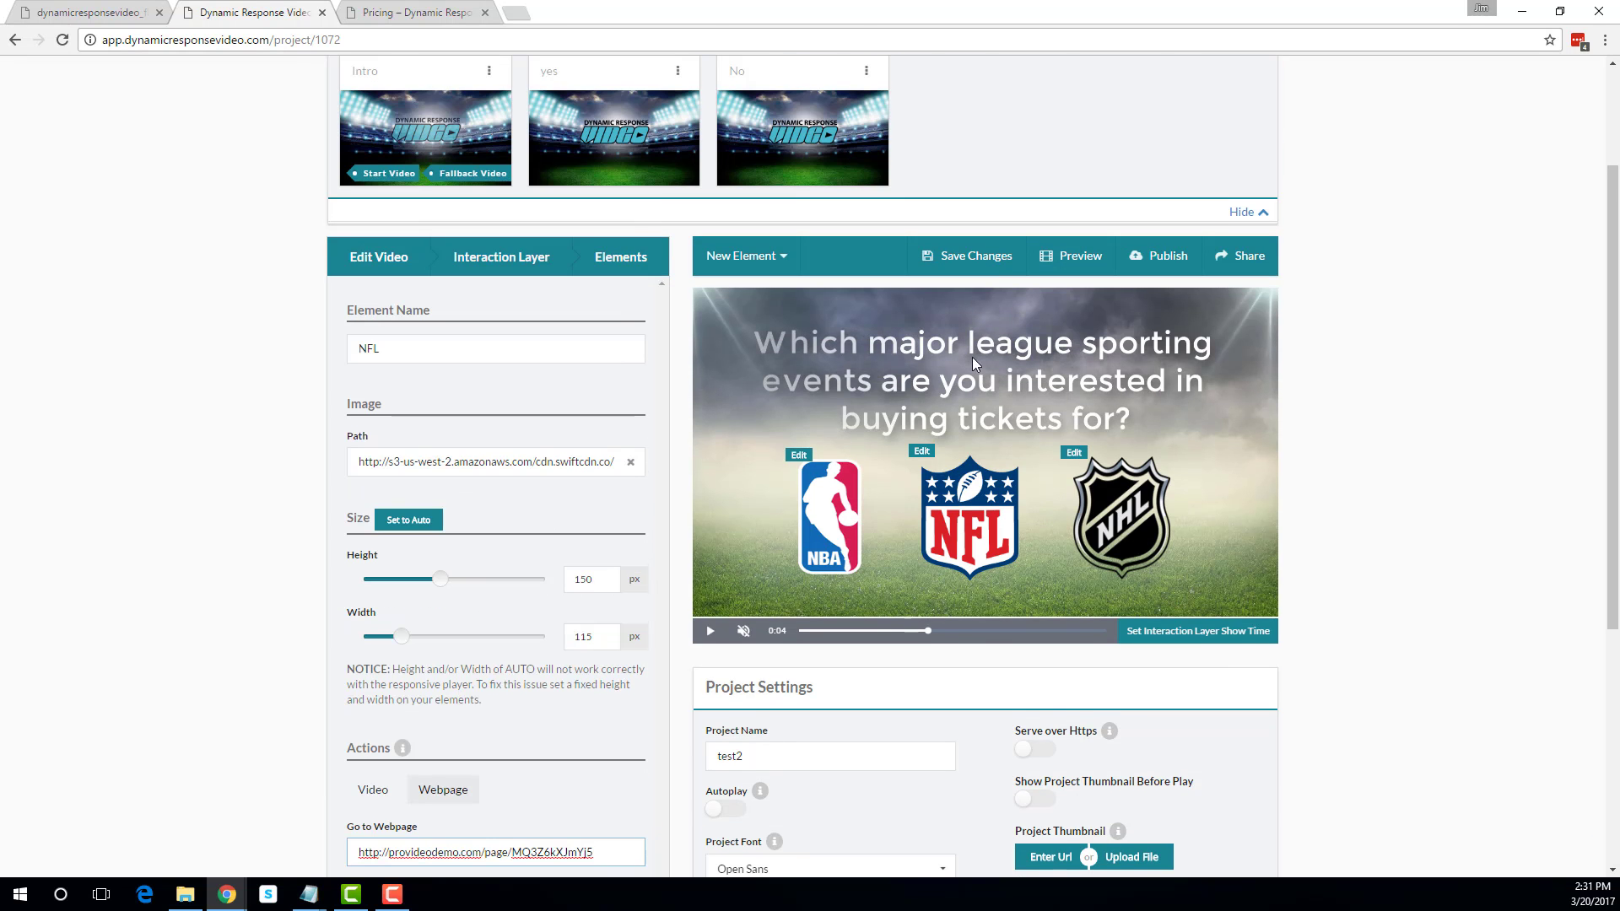
{"action": "left_click", "coordinate": [993, 264]}
{"action": "left_click", "coordinate": [774, 570]}
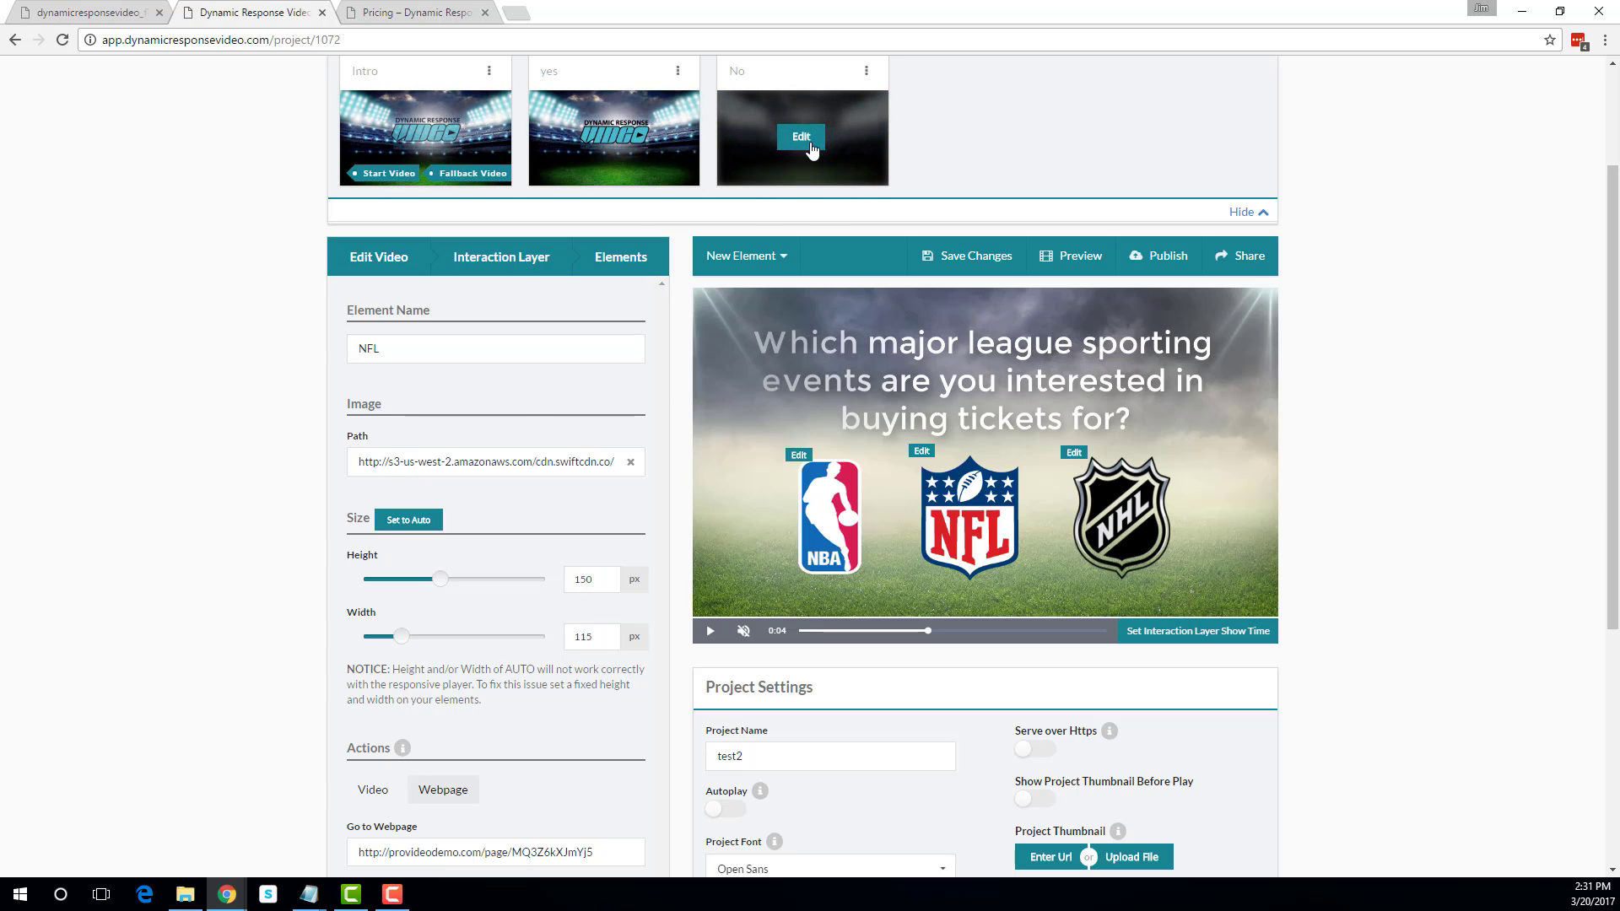
- Add a new button element to the No video's interaction layer and move it below the message text
{"action": "left_click", "coordinate": [801, 138]}
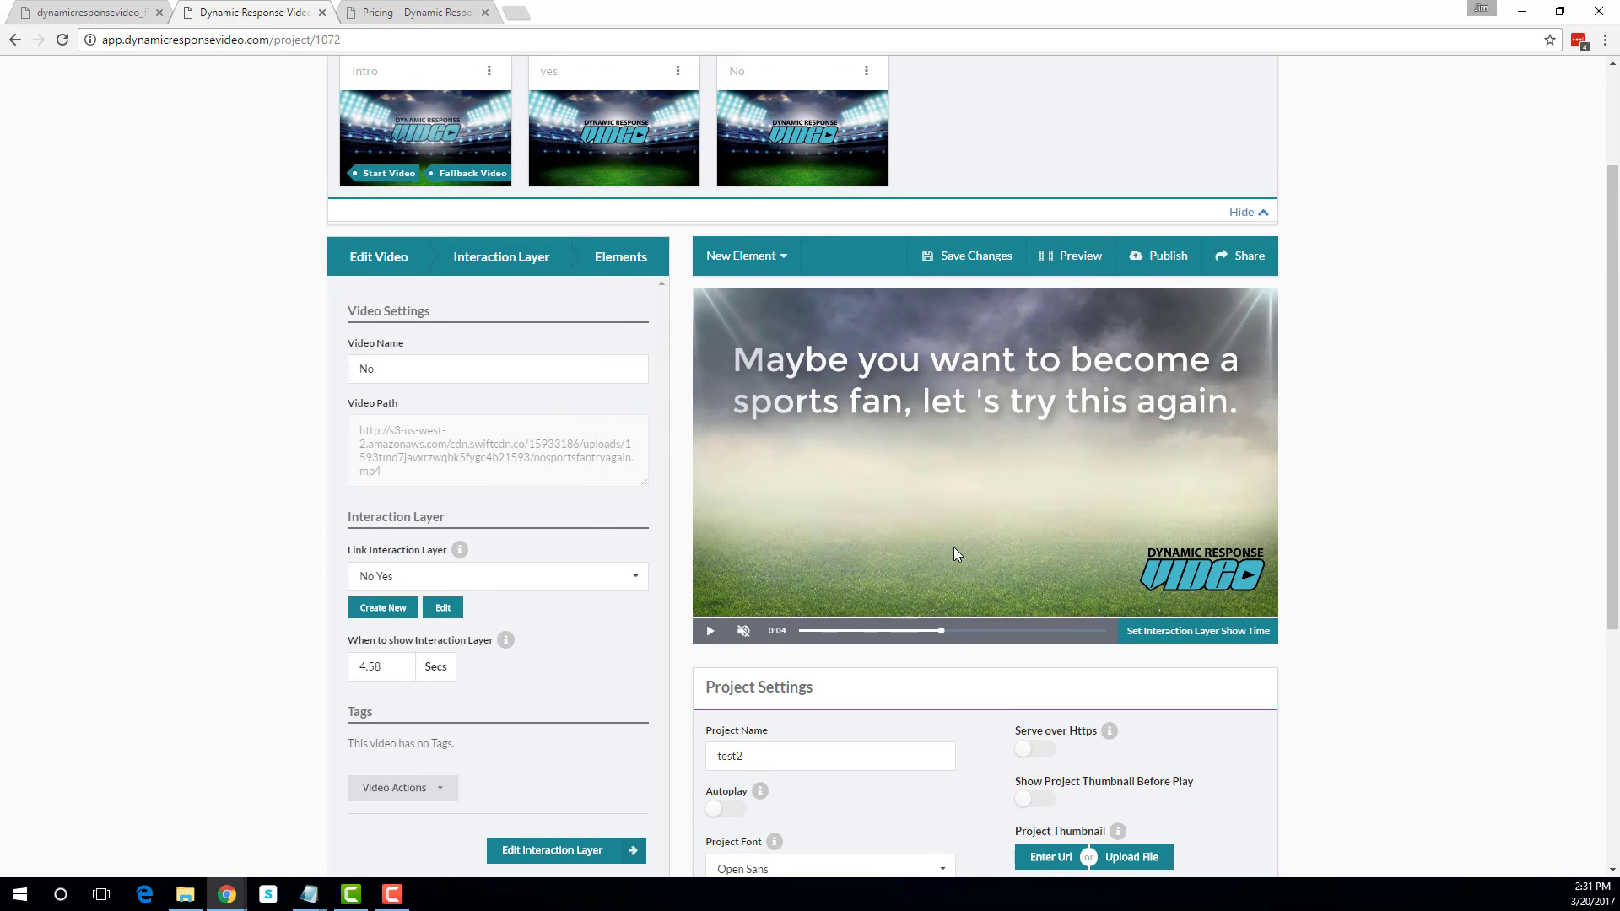
{"action": "left_click", "coordinate": [620, 258]}
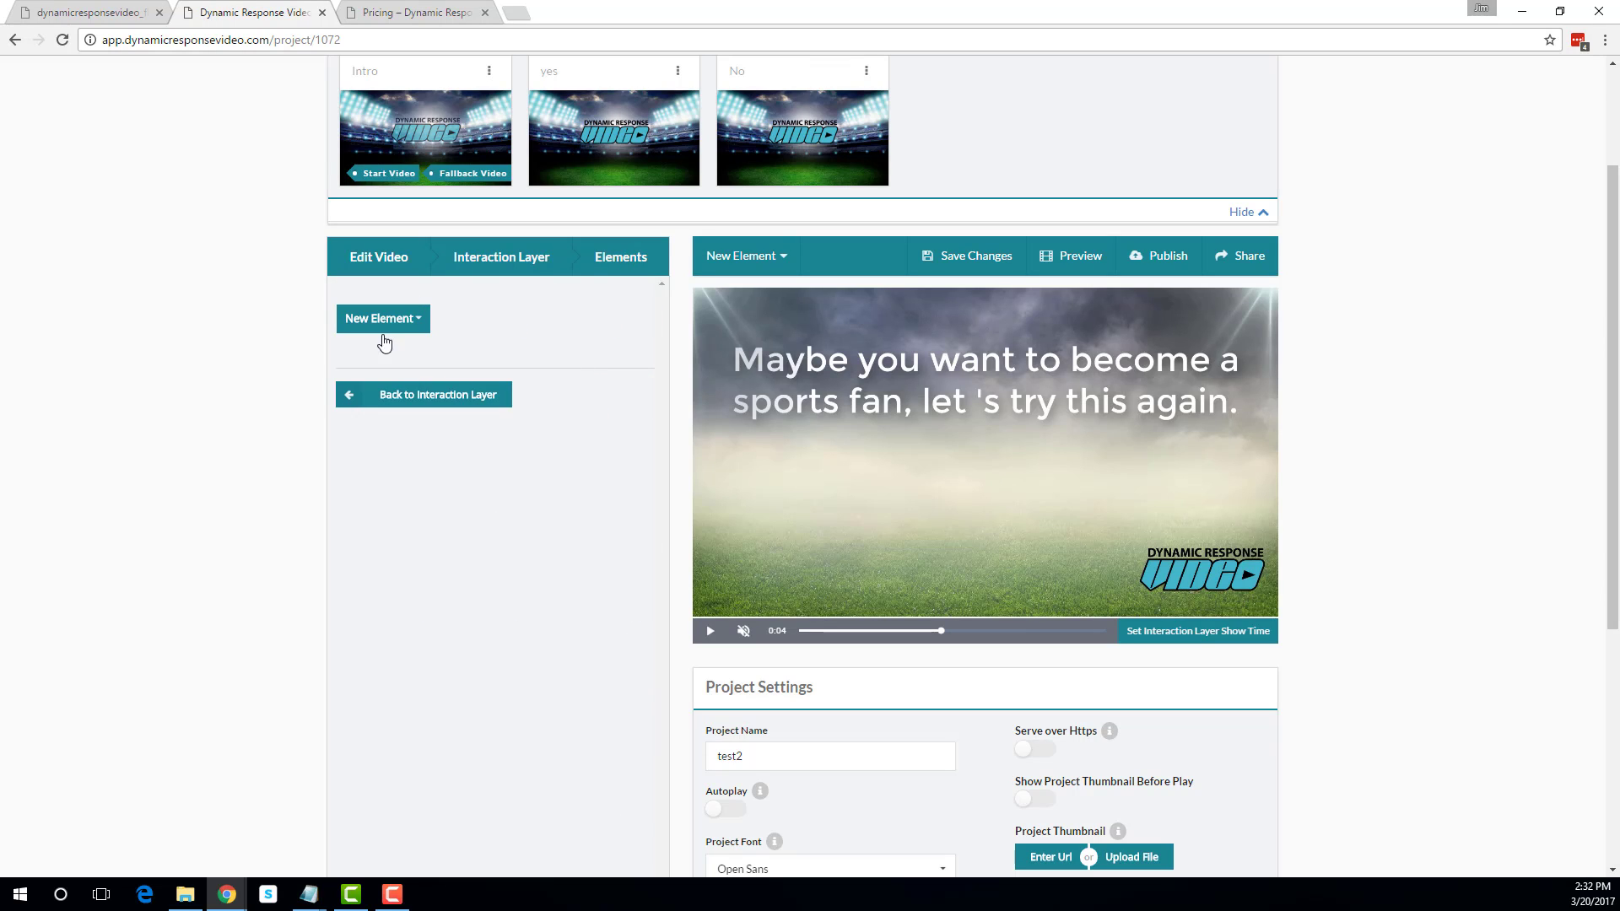
{"action": "left_click", "coordinate": [391, 325]}
{"action": "left_click", "coordinate": [383, 354]}
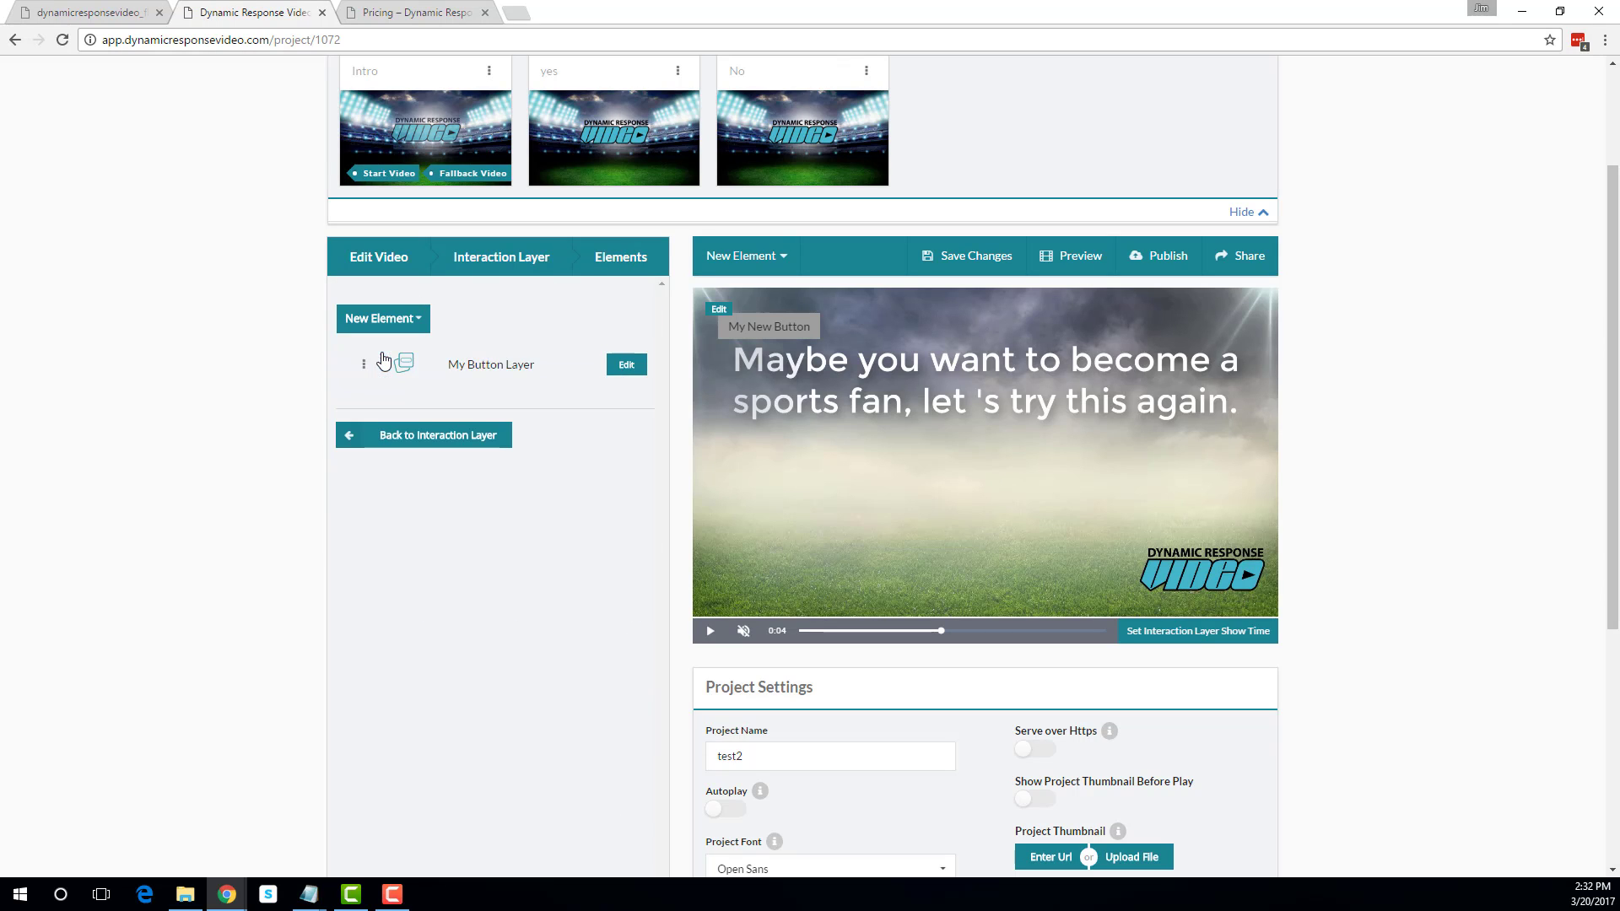
{"action": "left_click_drag", "start_coordinate": [737, 325], "coordinate": [860, 503]}
- Name the new button element "No YES" and resize it to 79 px high and 135 px wide
{"action": "left_click", "coordinate": [608, 376]}
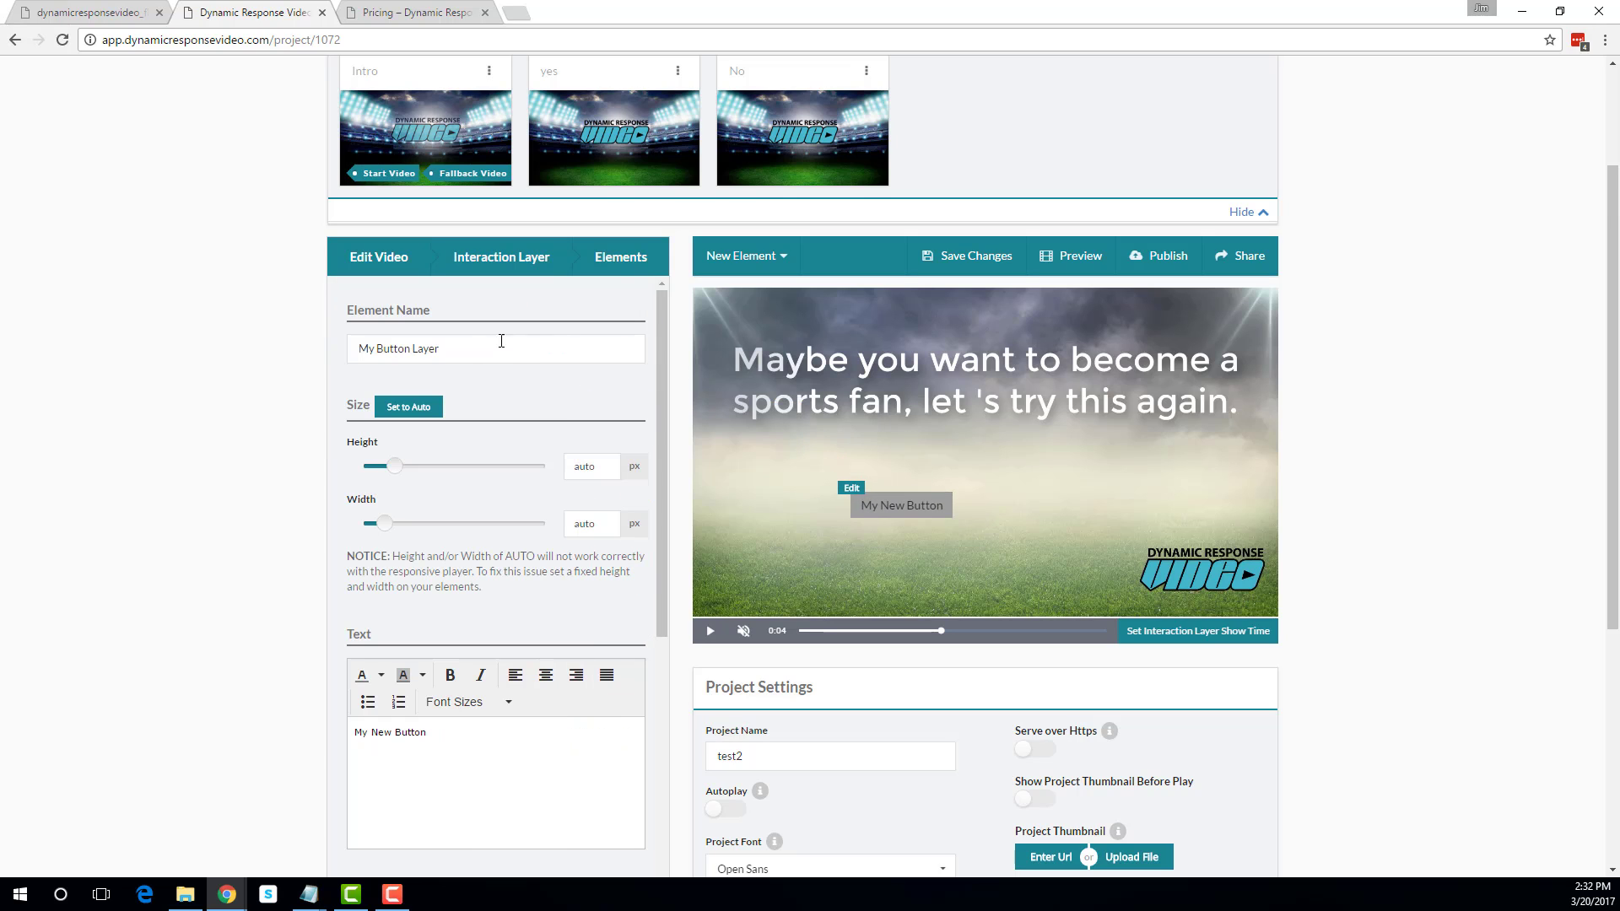
{"action": "left_click_drag", "start_coordinate": [503, 343], "coordinate": [375, 349]}
{"action": "type", "text": "No YES"}
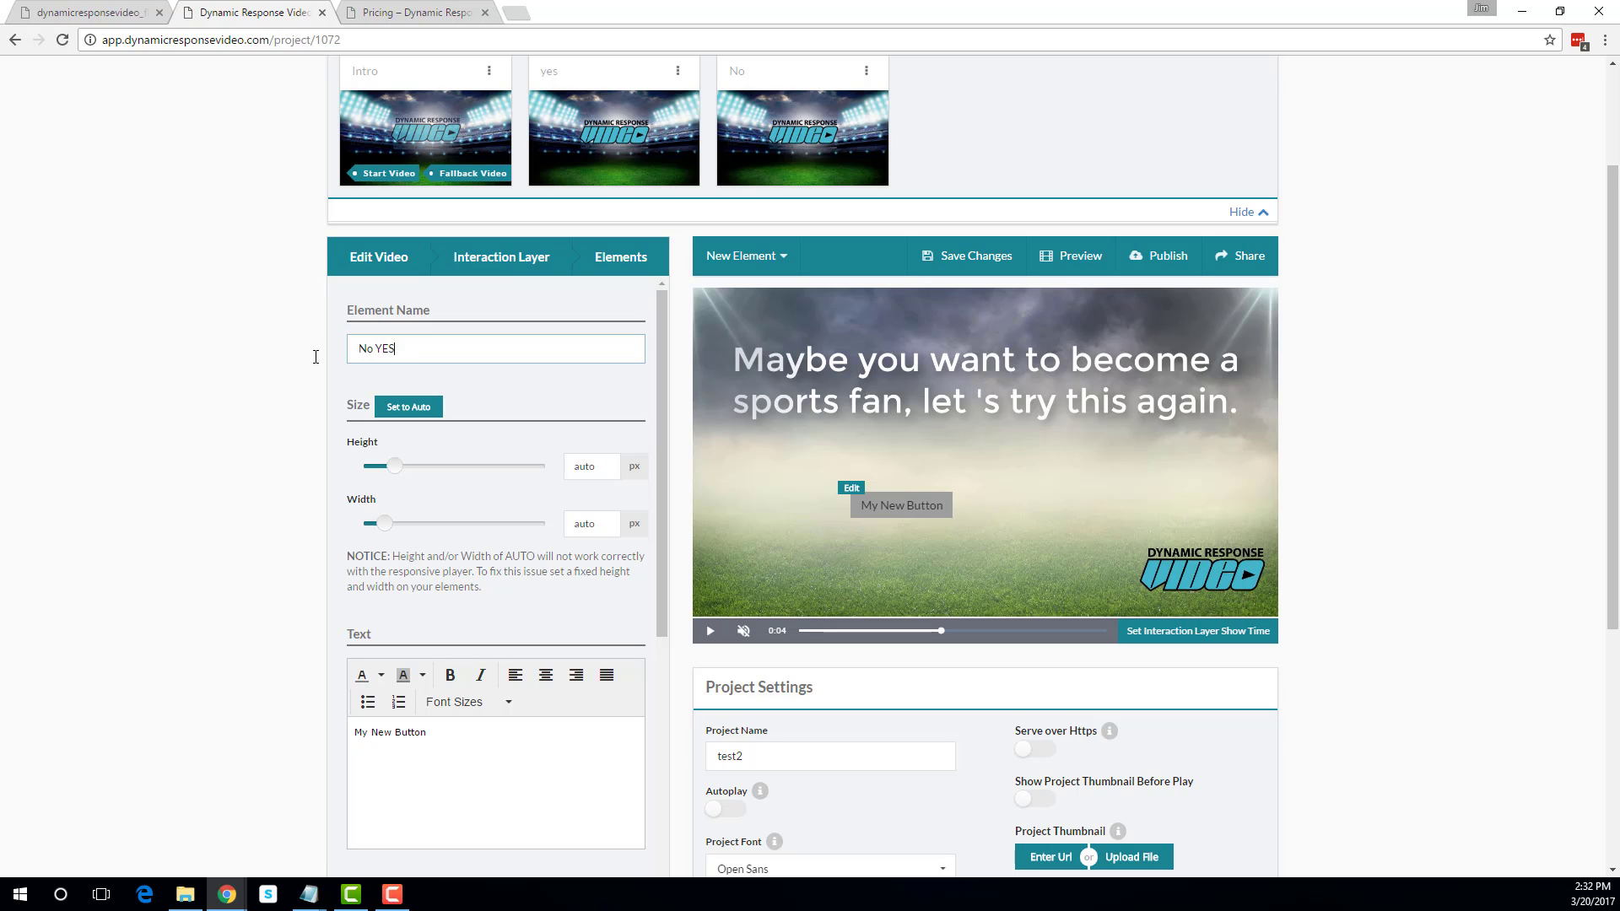
{"action": "left_click_drag", "start_coordinate": [403, 470], "coordinate": [416, 469]}
{"action": "left_click_drag", "start_coordinate": [386, 528], "coordinate": [370, 624]}
- Replace the No video button's text with YES and color the text near-white (#fffcfc)
{"action": "scroll", "coordinate": [463, 540], "scroll_direction": "down", "scroll_amount": 2}
{"action": "type", "text": "YES"}
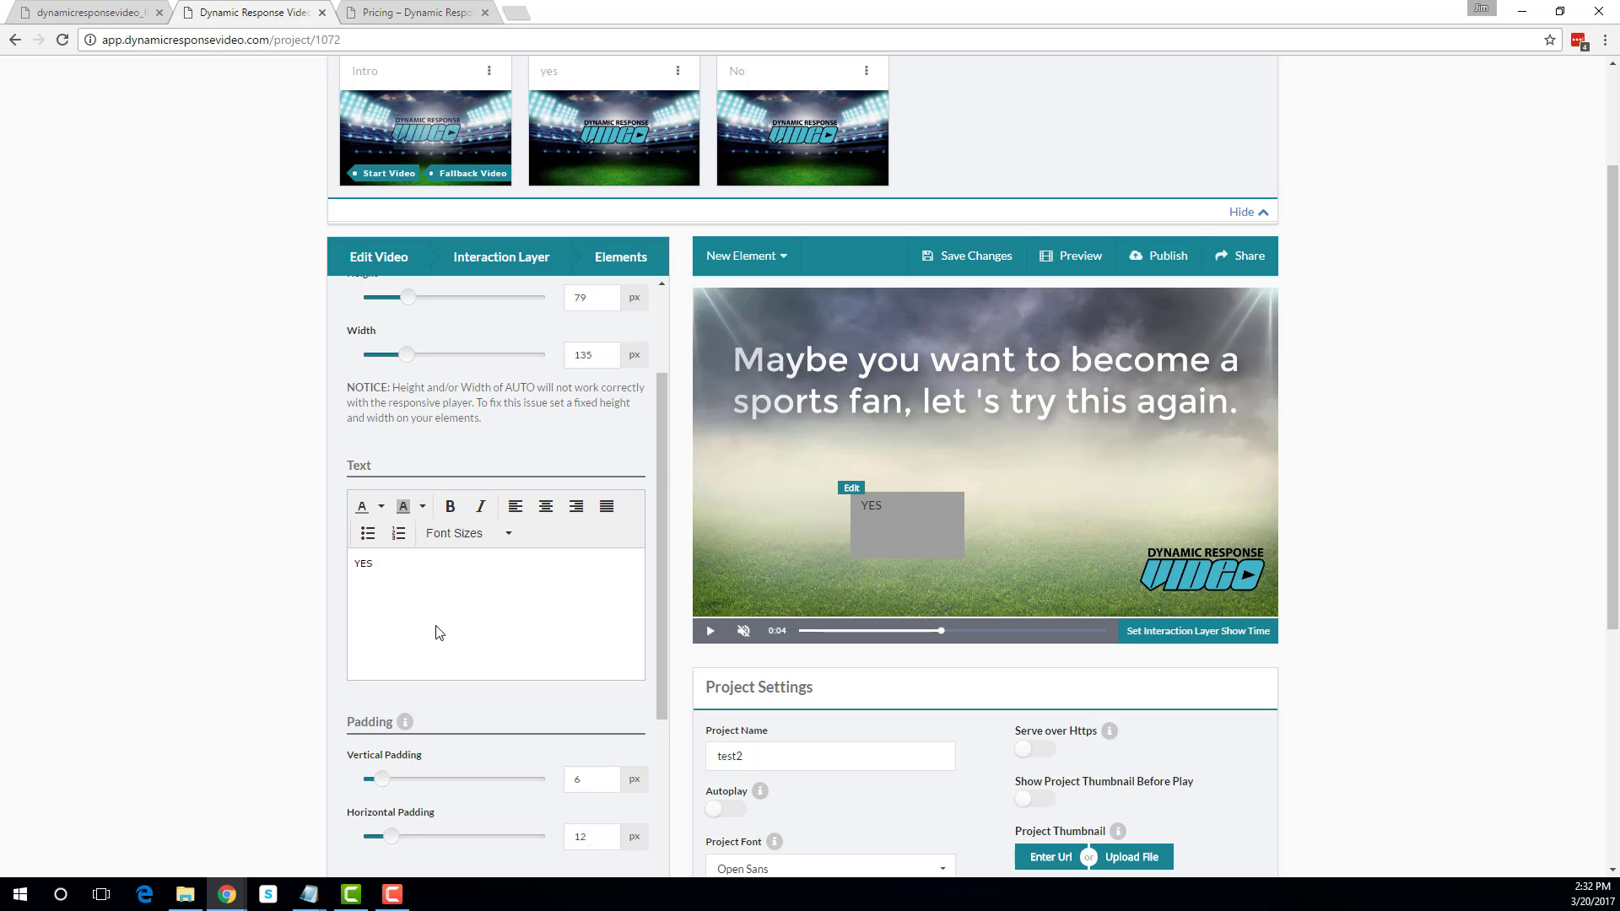
{"action": "left_click", "coordinate": [381, 506]}
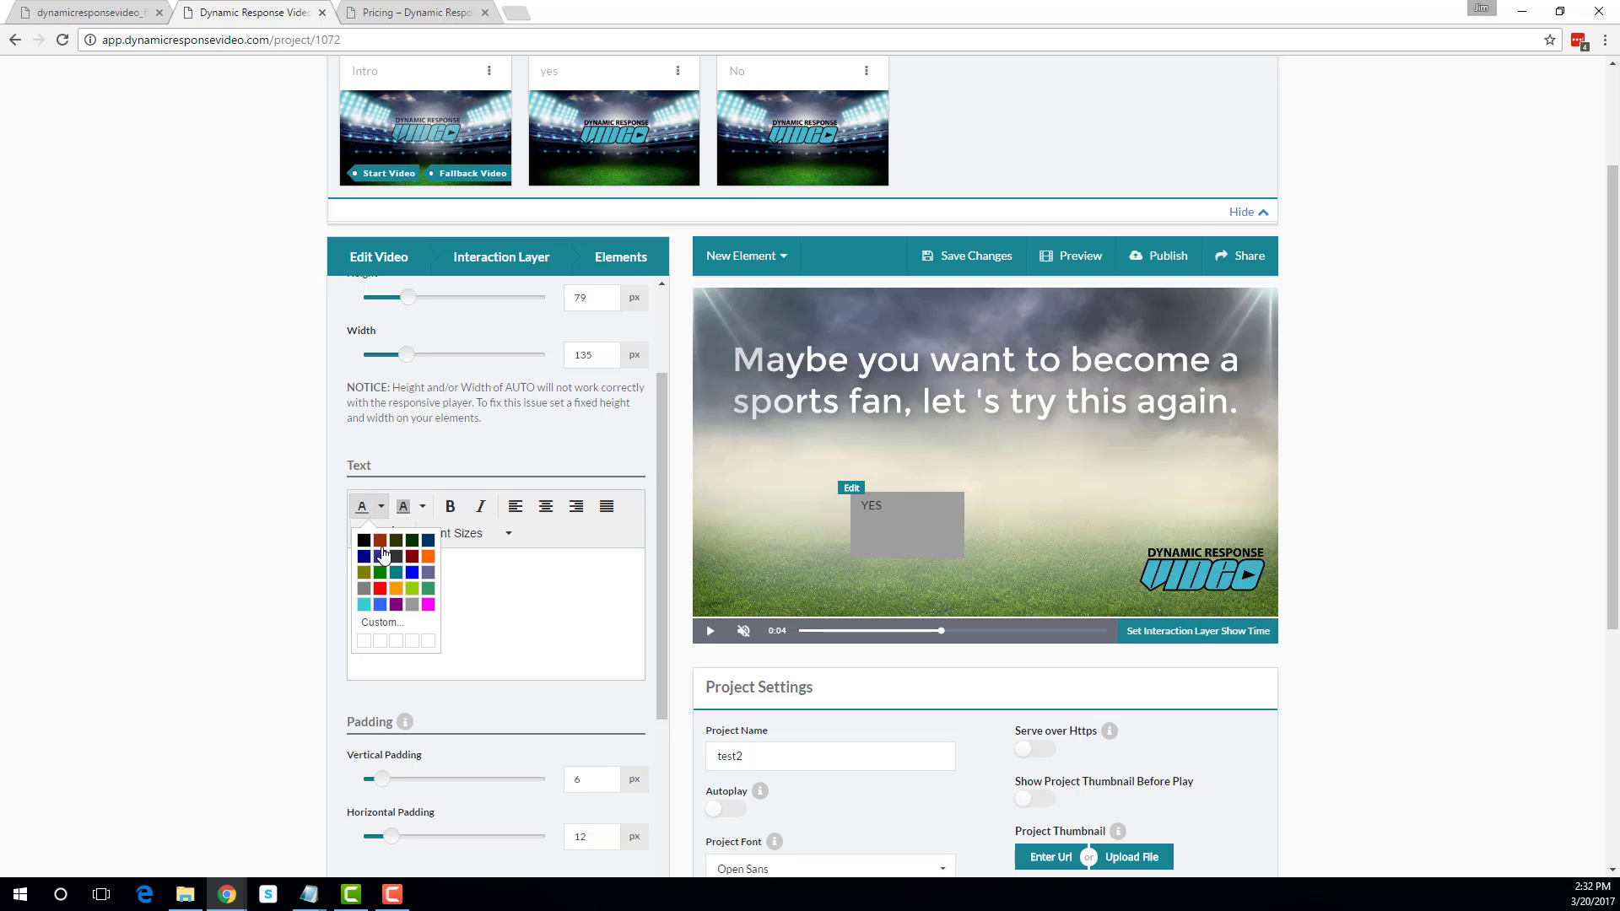
{"action": "left_click", "coordinate": [398, 628]}
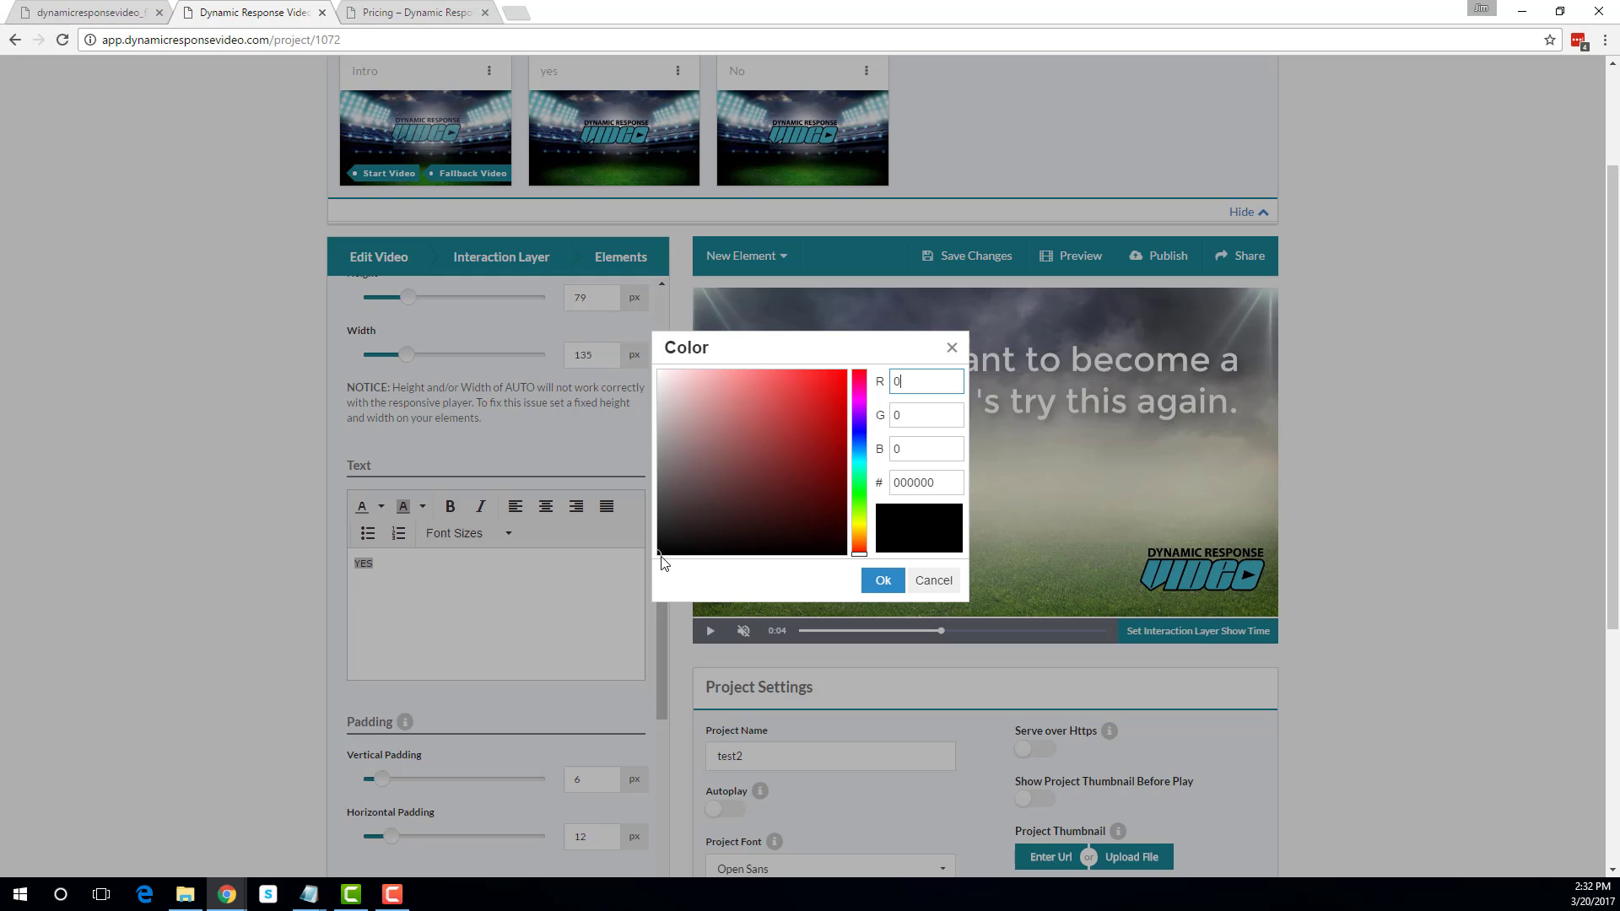
{"action": "left_click_drag", "start_coordinate": [661, 559], "coordinate": [657, 367]}
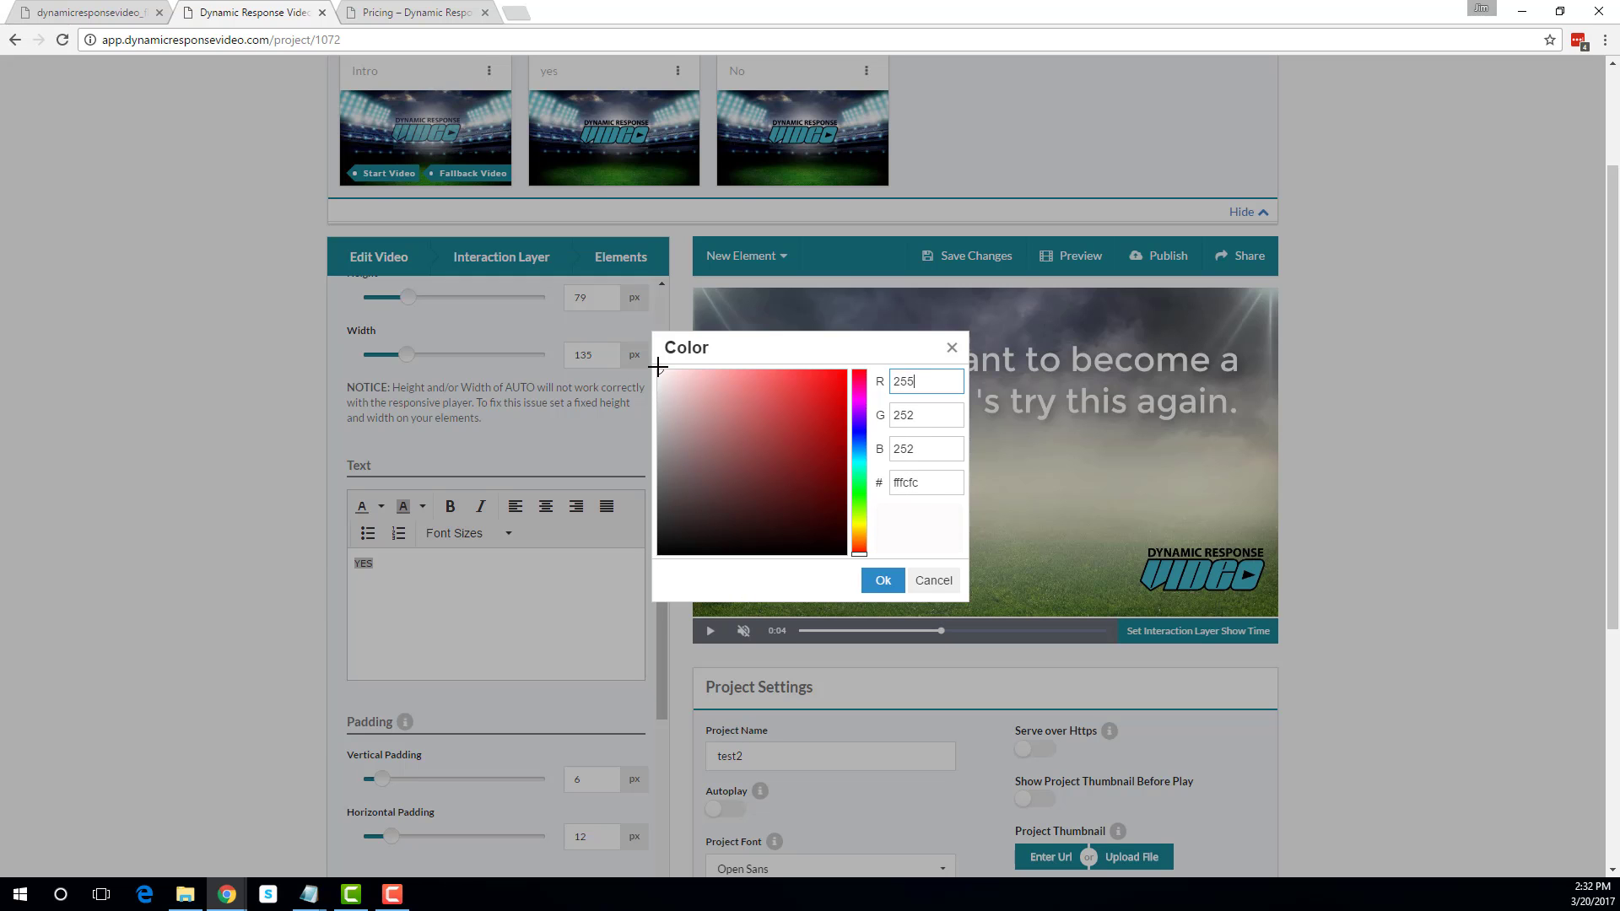
{"action": "left_click", "coordinate": [879, 580]}
- Enlarge the button's YES text to 36pt and set its vertical padding to 23 px
{"action": "left_click", "coordinate": [512, 538]}
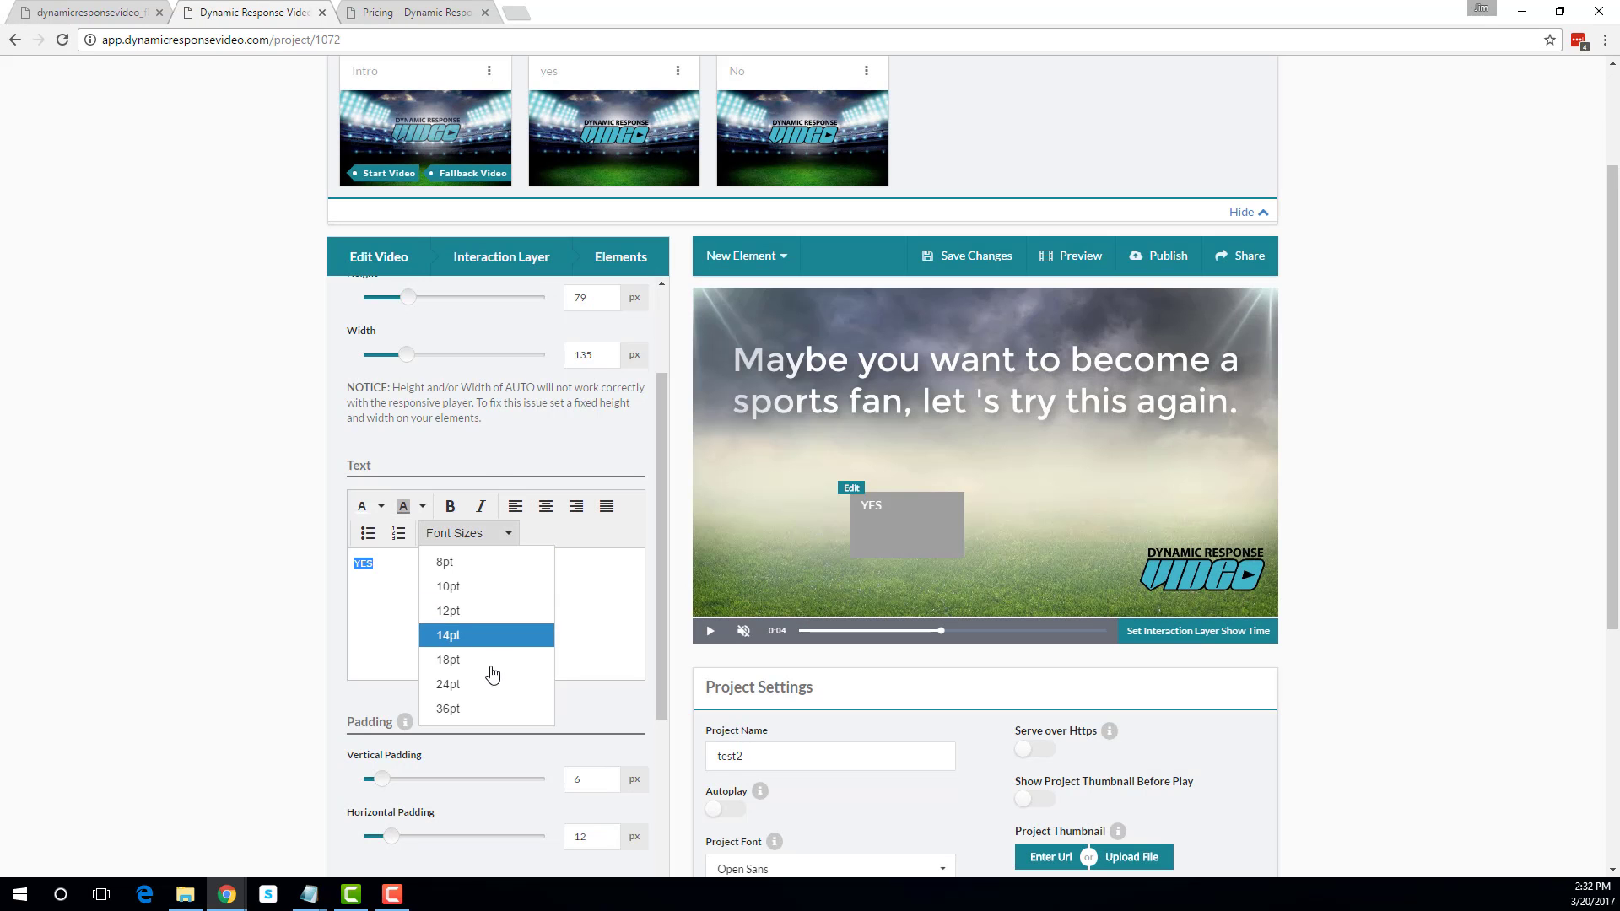
{"action": "left_click", "coordinate": [473, 712]}
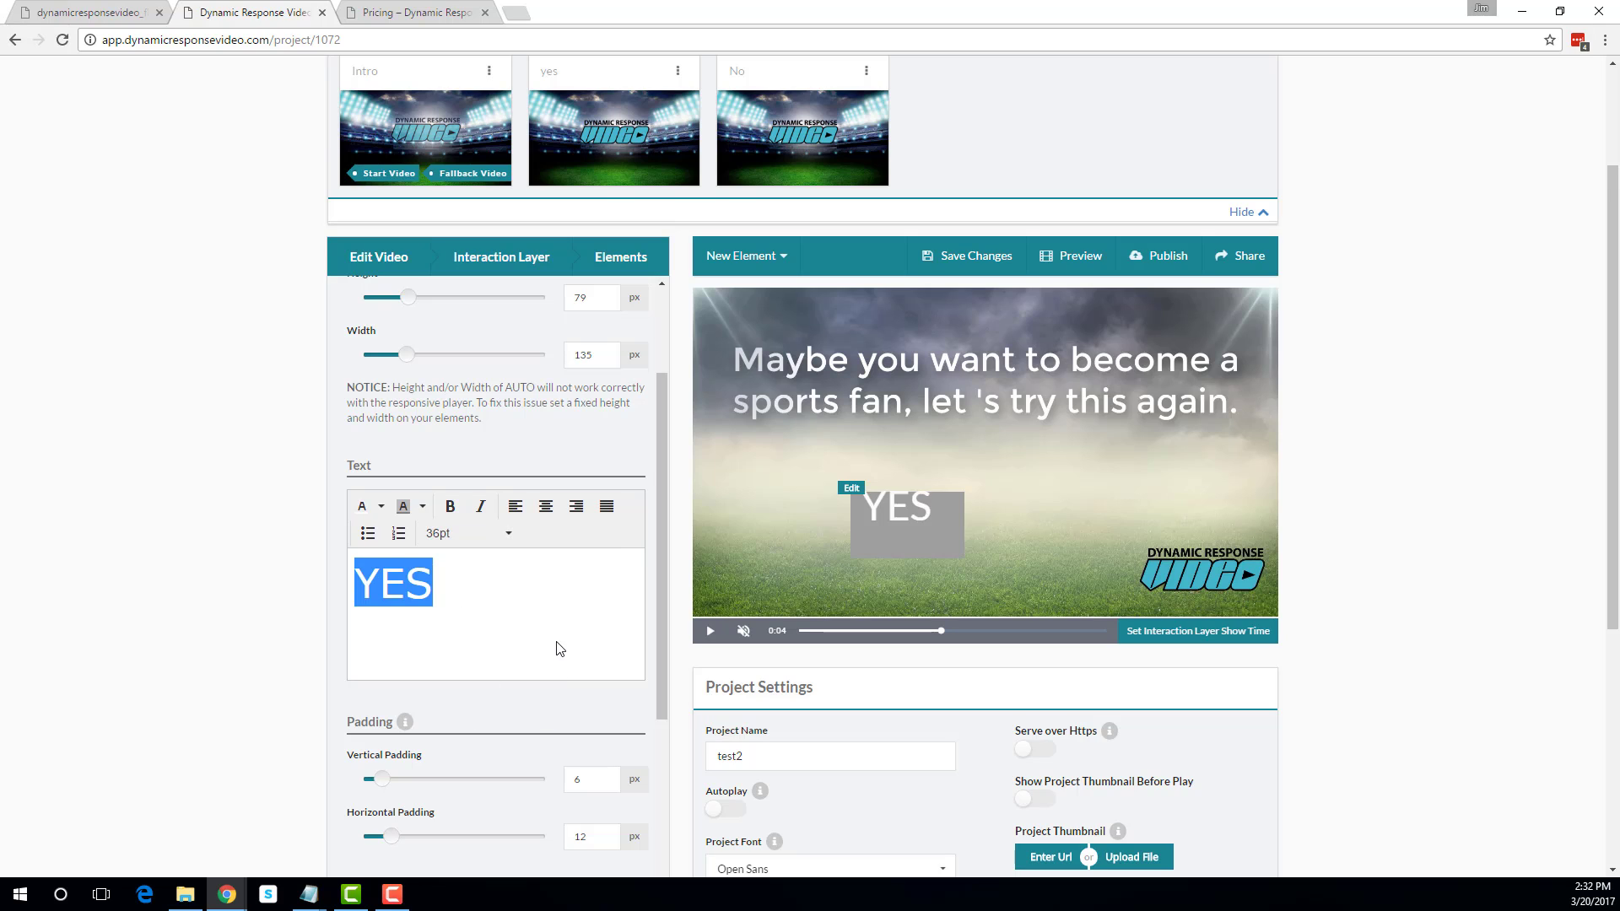
{"action": "scroll", "coordinate": [556, 648], "scroll_direction": "down", "scroll_amount": 1}
{"action": "left_click_drag", "start_coordinate": [384, 695], "coordinate": [412, 759]}
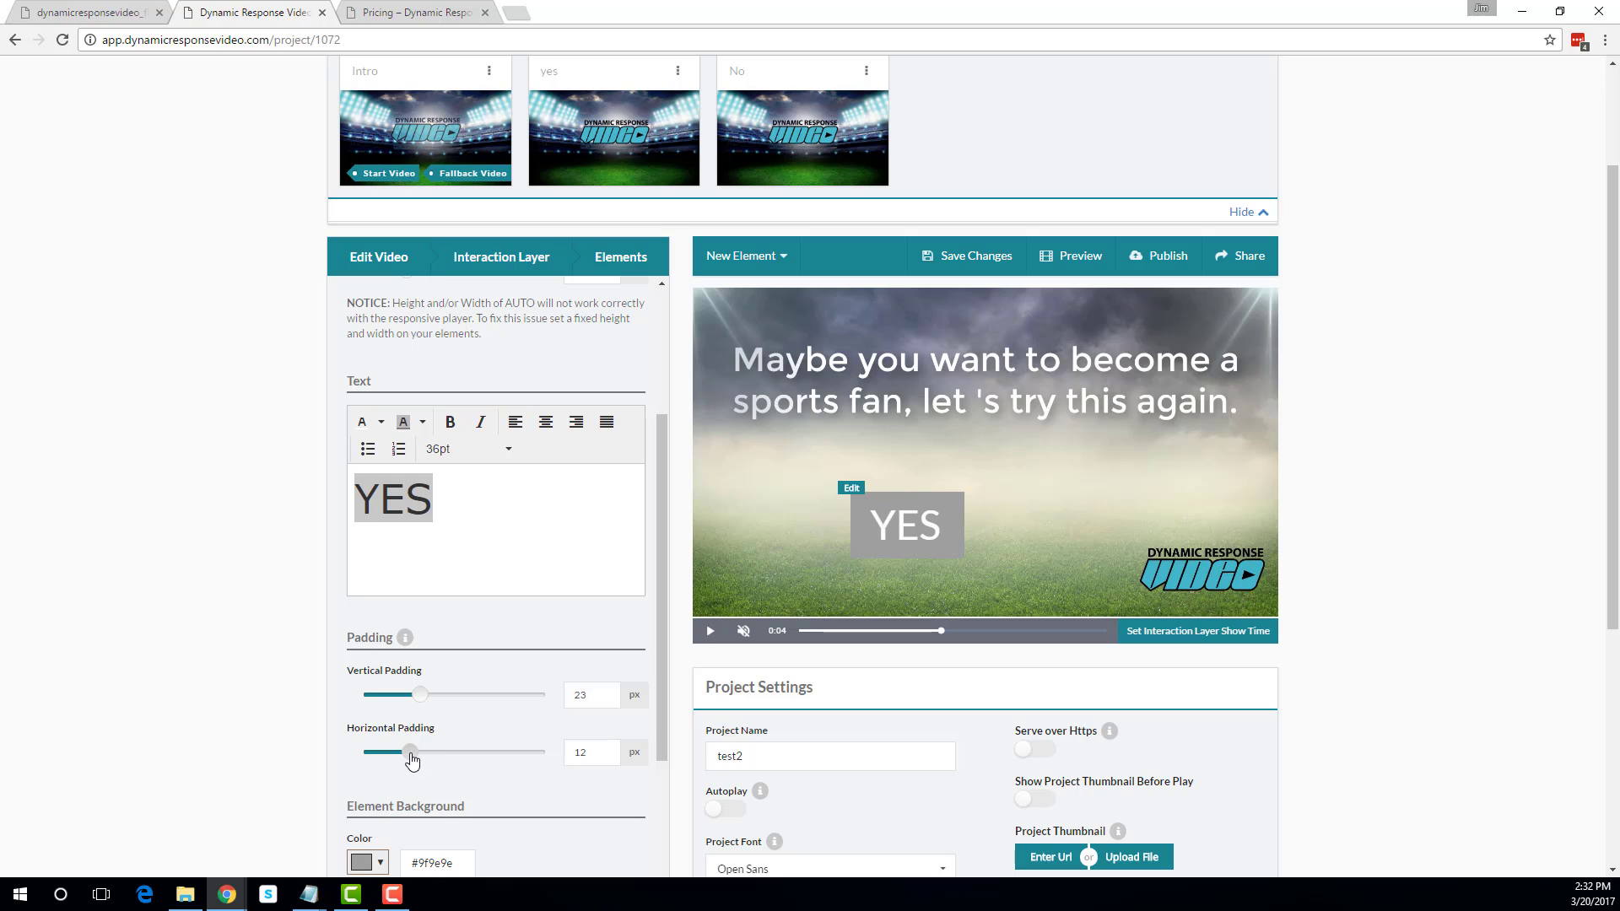
- Give the YES button a red #c43131 background and a 36% element radius
{"action": "scroll", "coordinate": [481, 588], "scroll_direction": "down", "scroll_amount": 3}
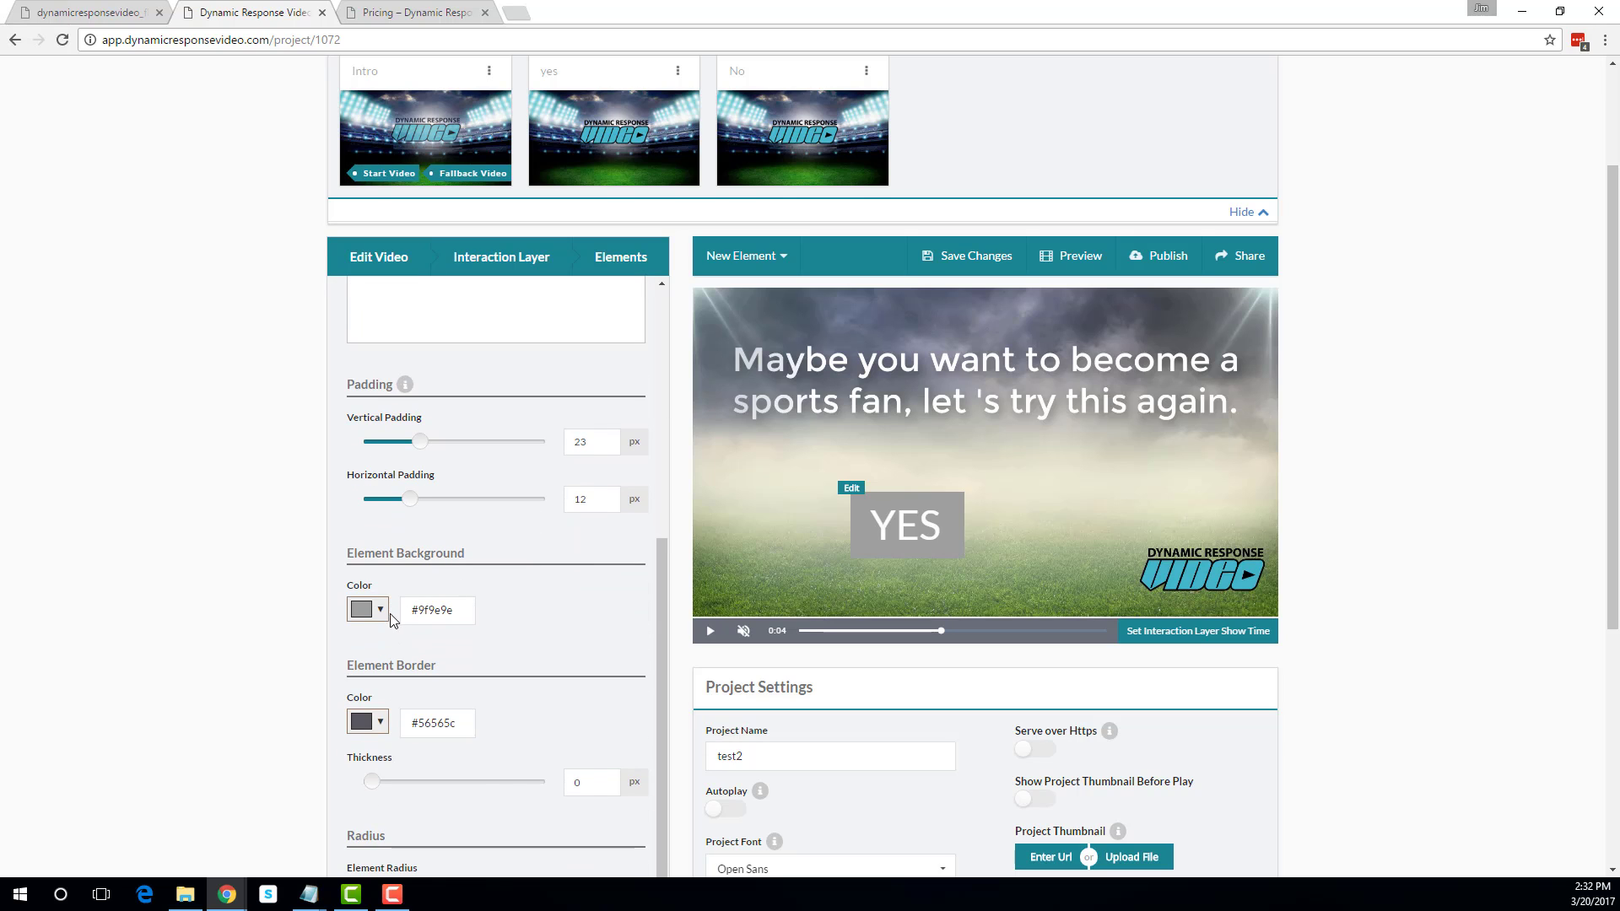
{"action": "left_click", "coordinate": [380, 610]}
{"action": "left_click_drag", "start_coordinate": [357, 670], "coordinate": [442, 657]}
{"action": "scroll", "coordinate": [538, 584], "scroll_direction": "down", "scroll_amount": 2}
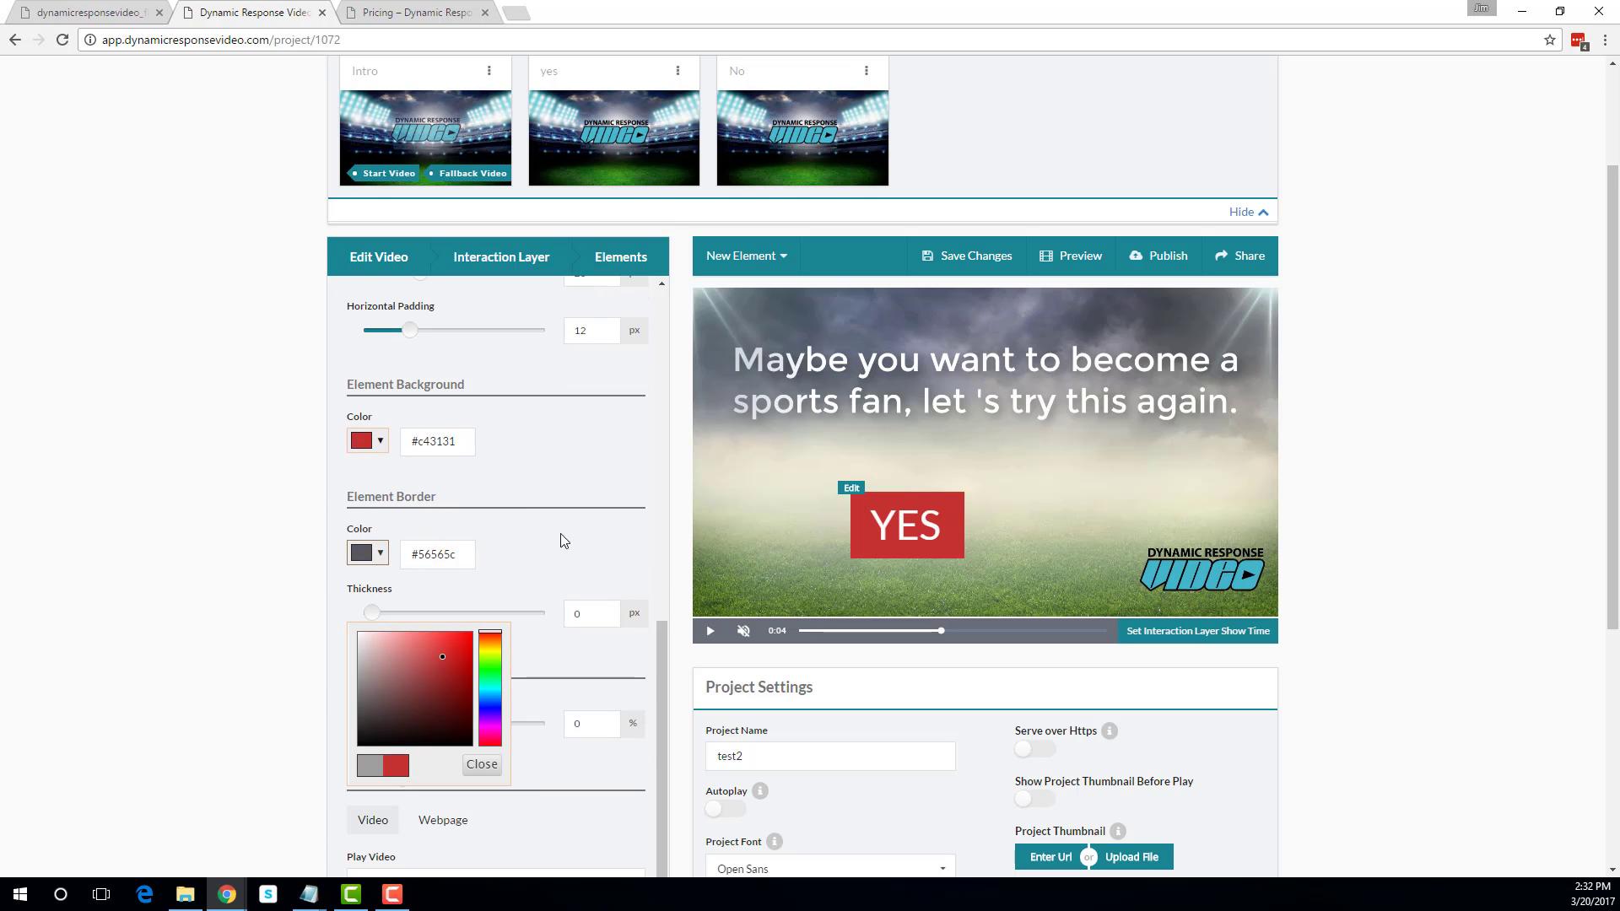
{"action": "left_click", "coordinate": [565, 475]}
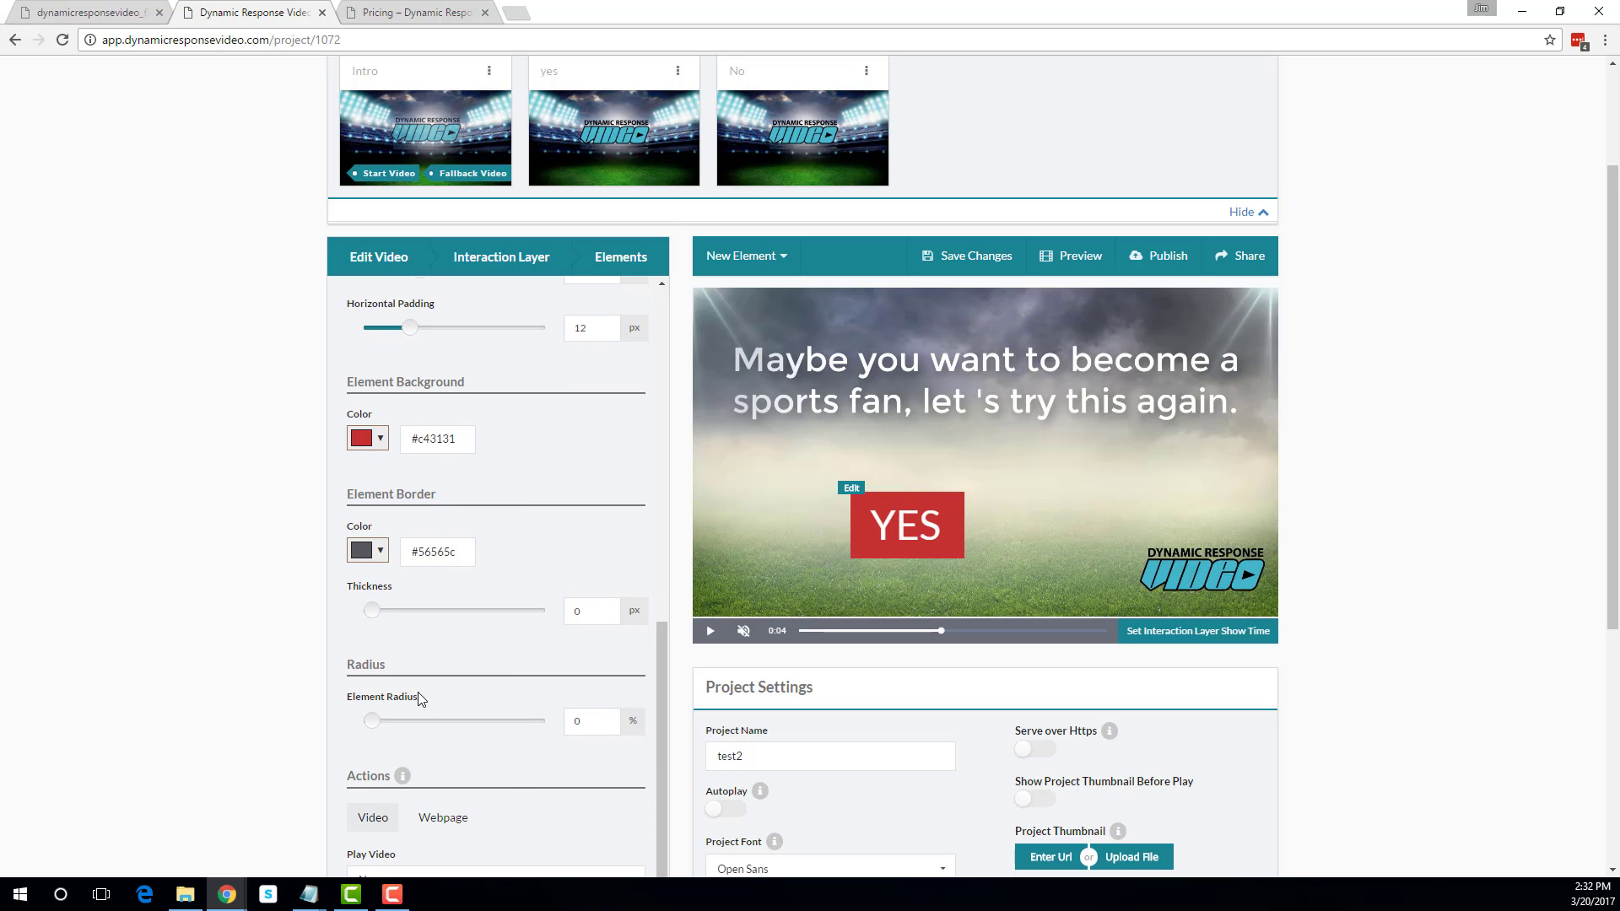
{"action": "left_click_drag", "start_coordinate": [372, 721], "coordinate": [434, 737]}
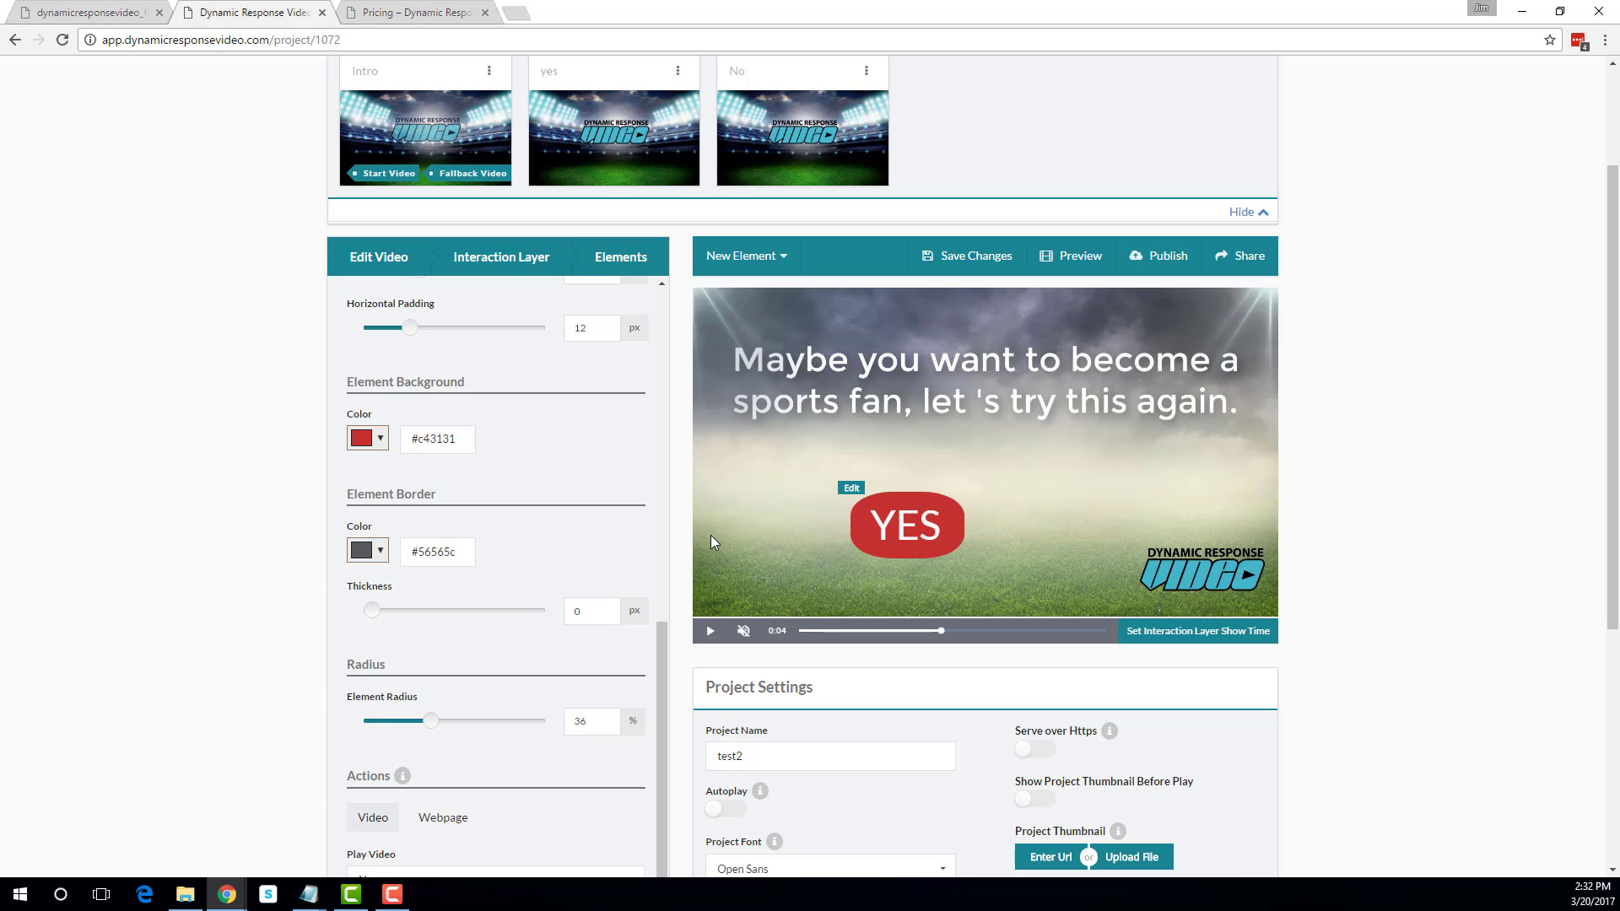
- Move the YES button slightly up toward the message text and make it play the yes video
{"action": "left_click_drag", "start_coordinate": [897, 531], "coordinate": [897, 501]}
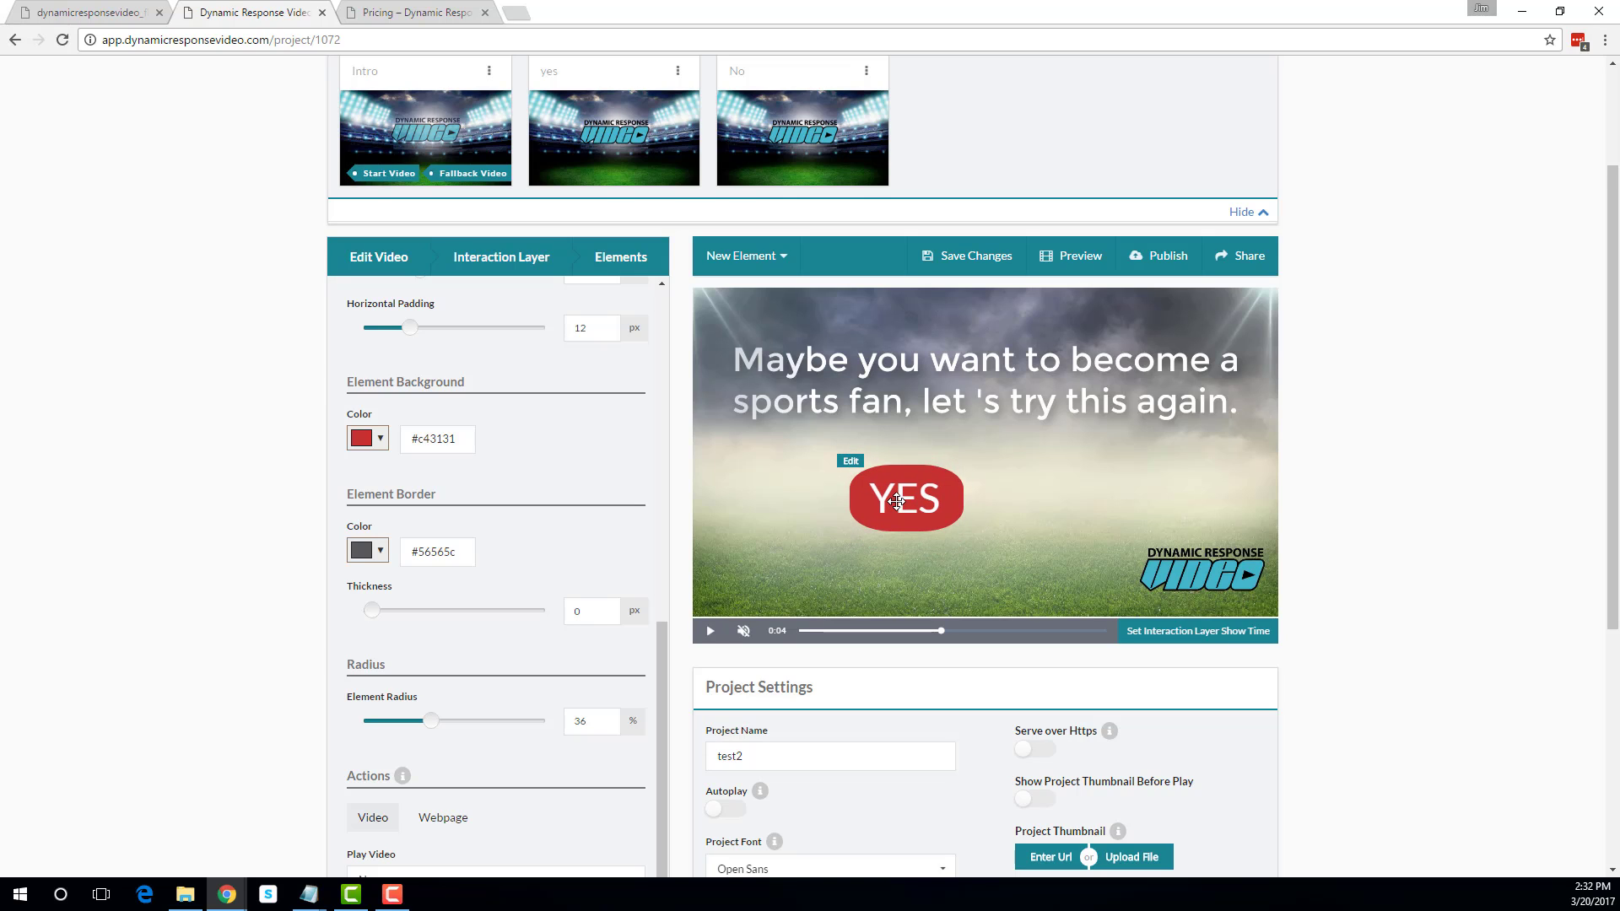
{"action": "scroll", "coordinate": [544, 605], "scroll_direction": "down", "scroll_amount": 3}
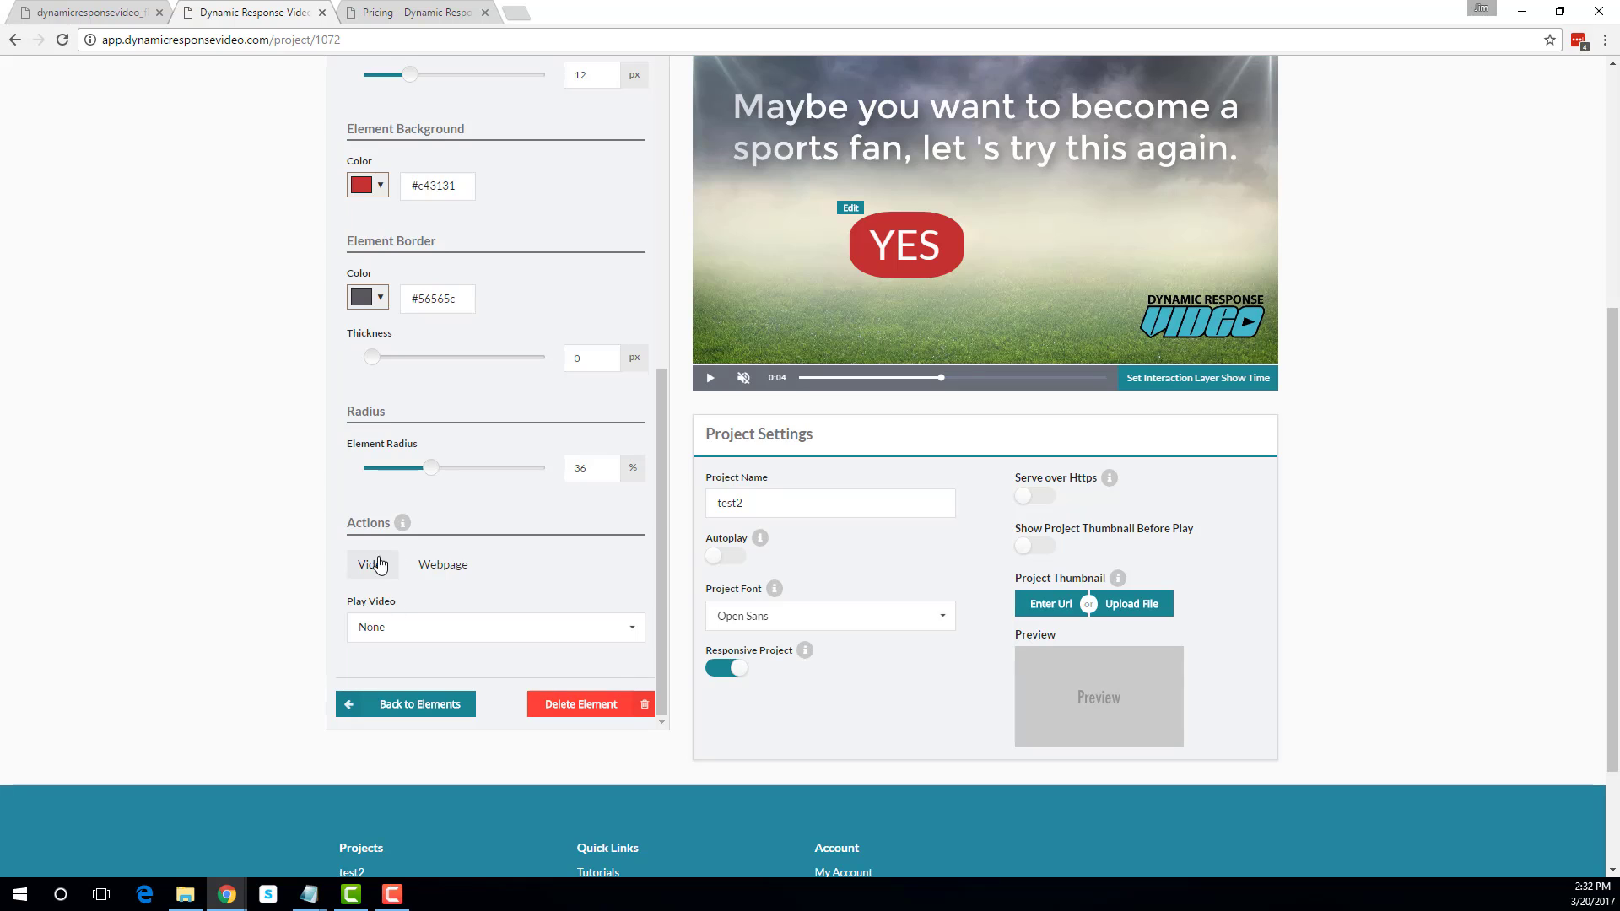
{"action": "left_click", "coordinate": [634, 629]}
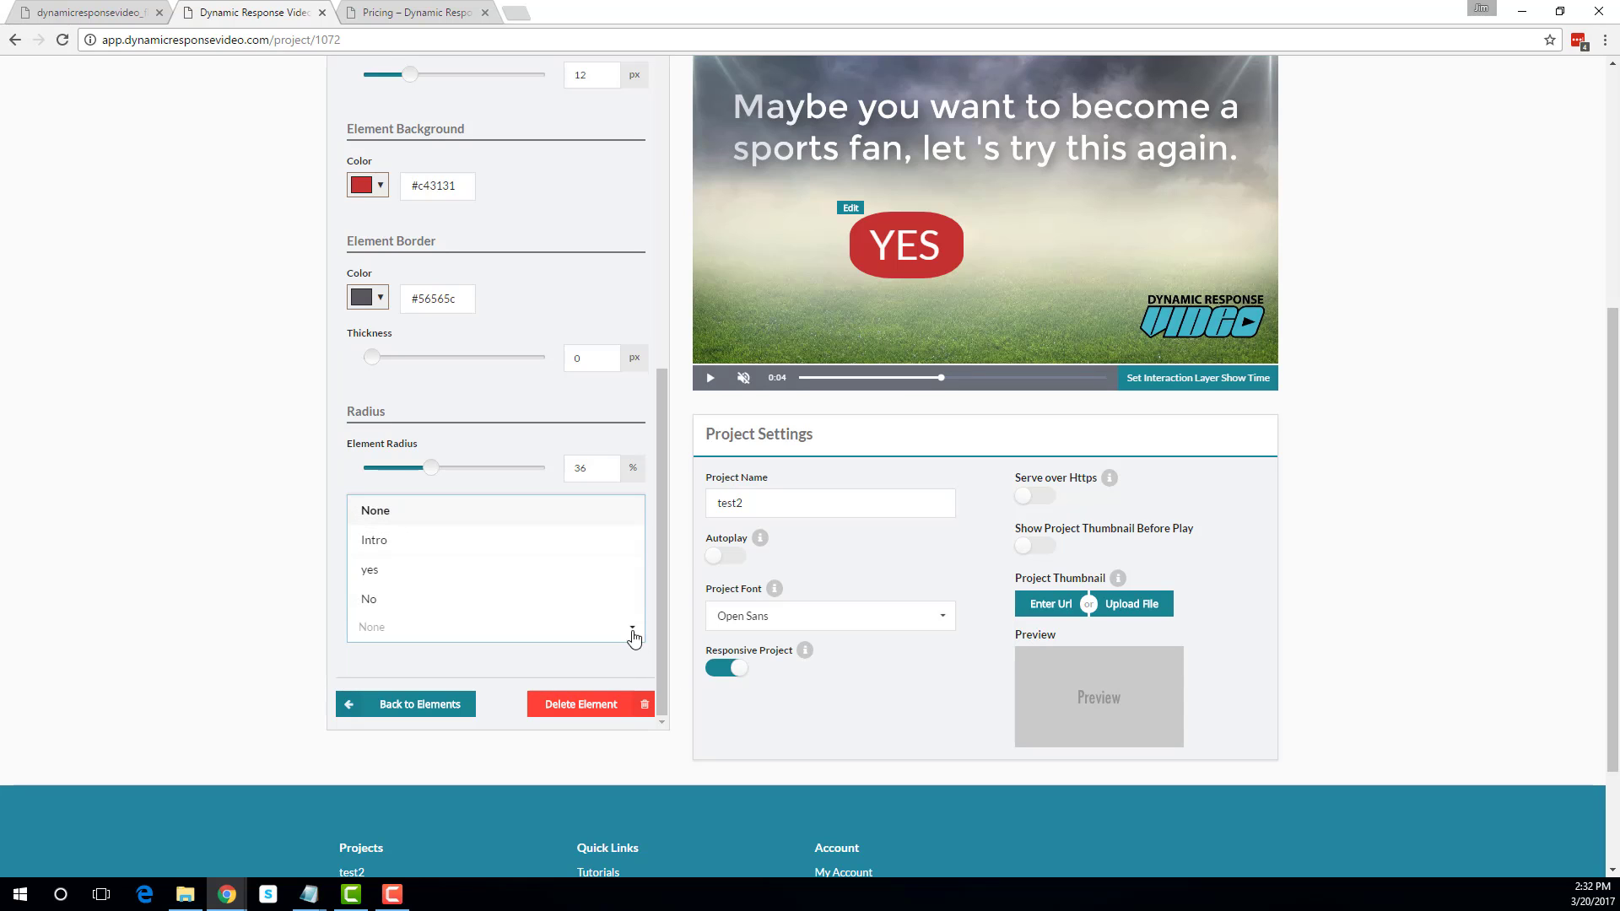
{"action": "left_click", "coordinate": [482, 577]}
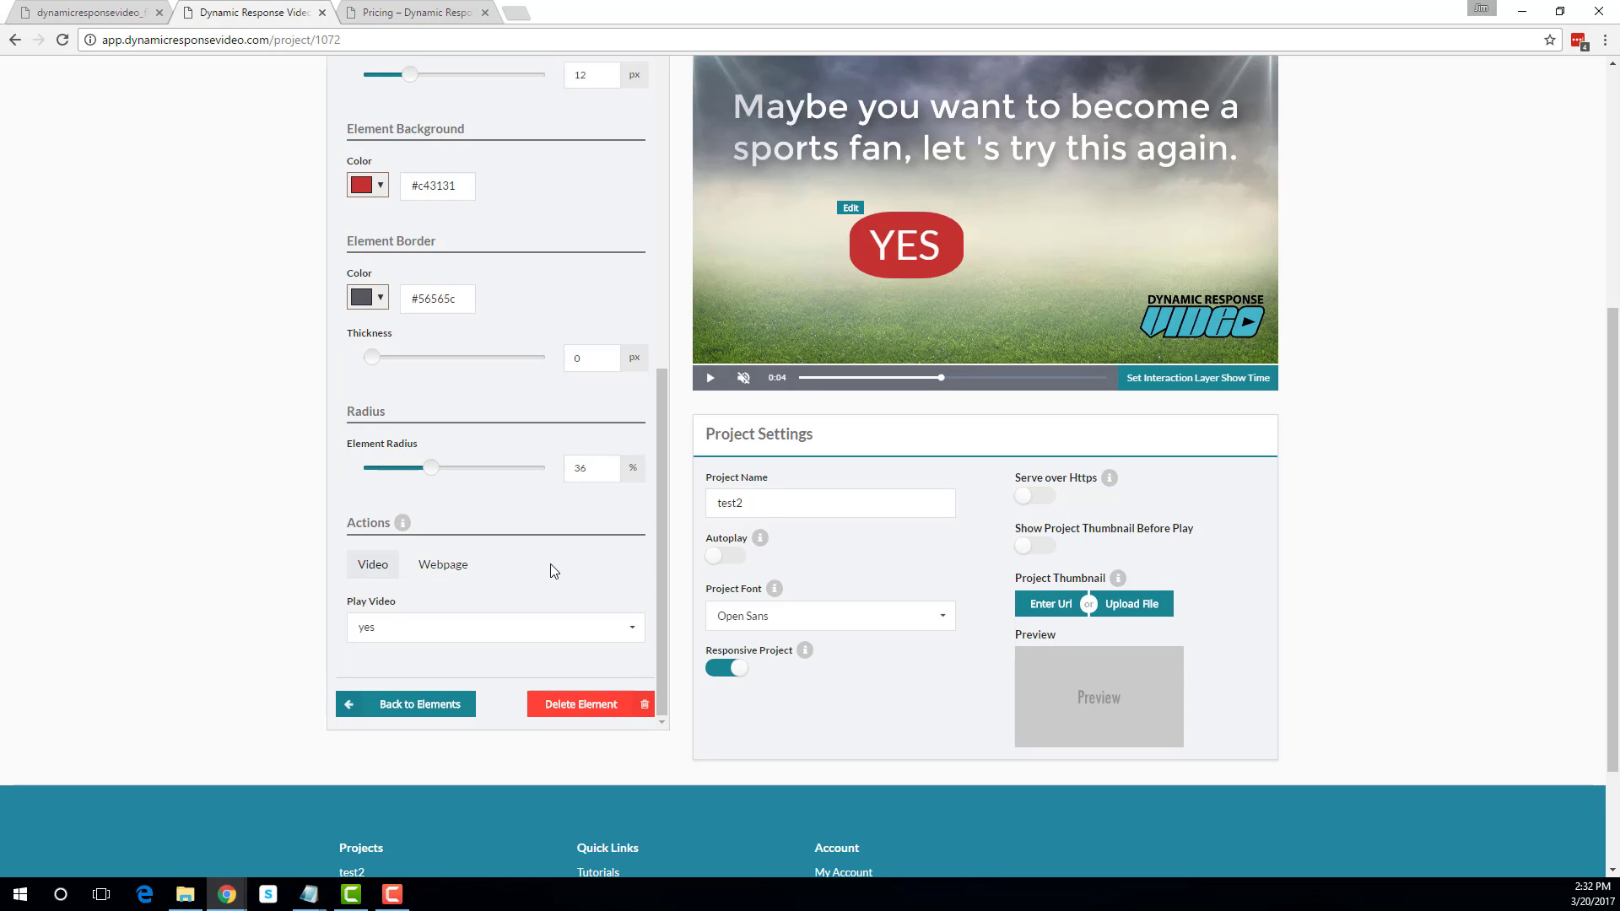
- Save the project with the finished YES button and dismiss the confirmation
{"action": "scroll", "coordinate": [550, 567], "scroll_direction": "up", "scroll_amount": 7}
{"action": "scroll", "coordinate": [1223, 459], "scroll_direction": "up", "scroll_amount": 4}
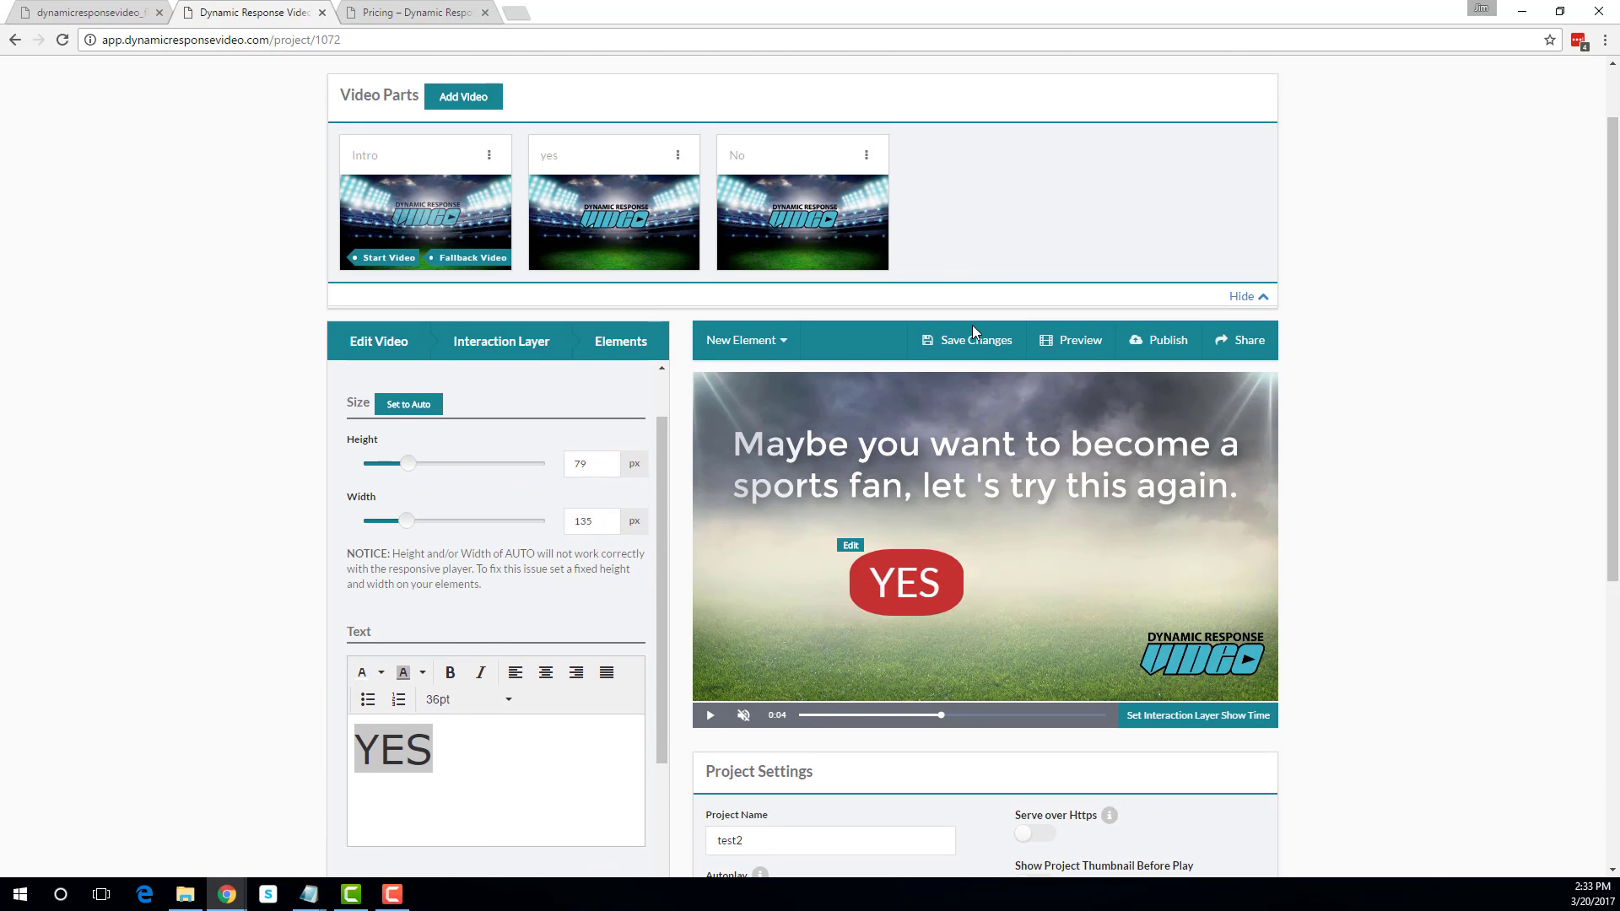
{"action": "left_click", "coordinate": [976, 348]}
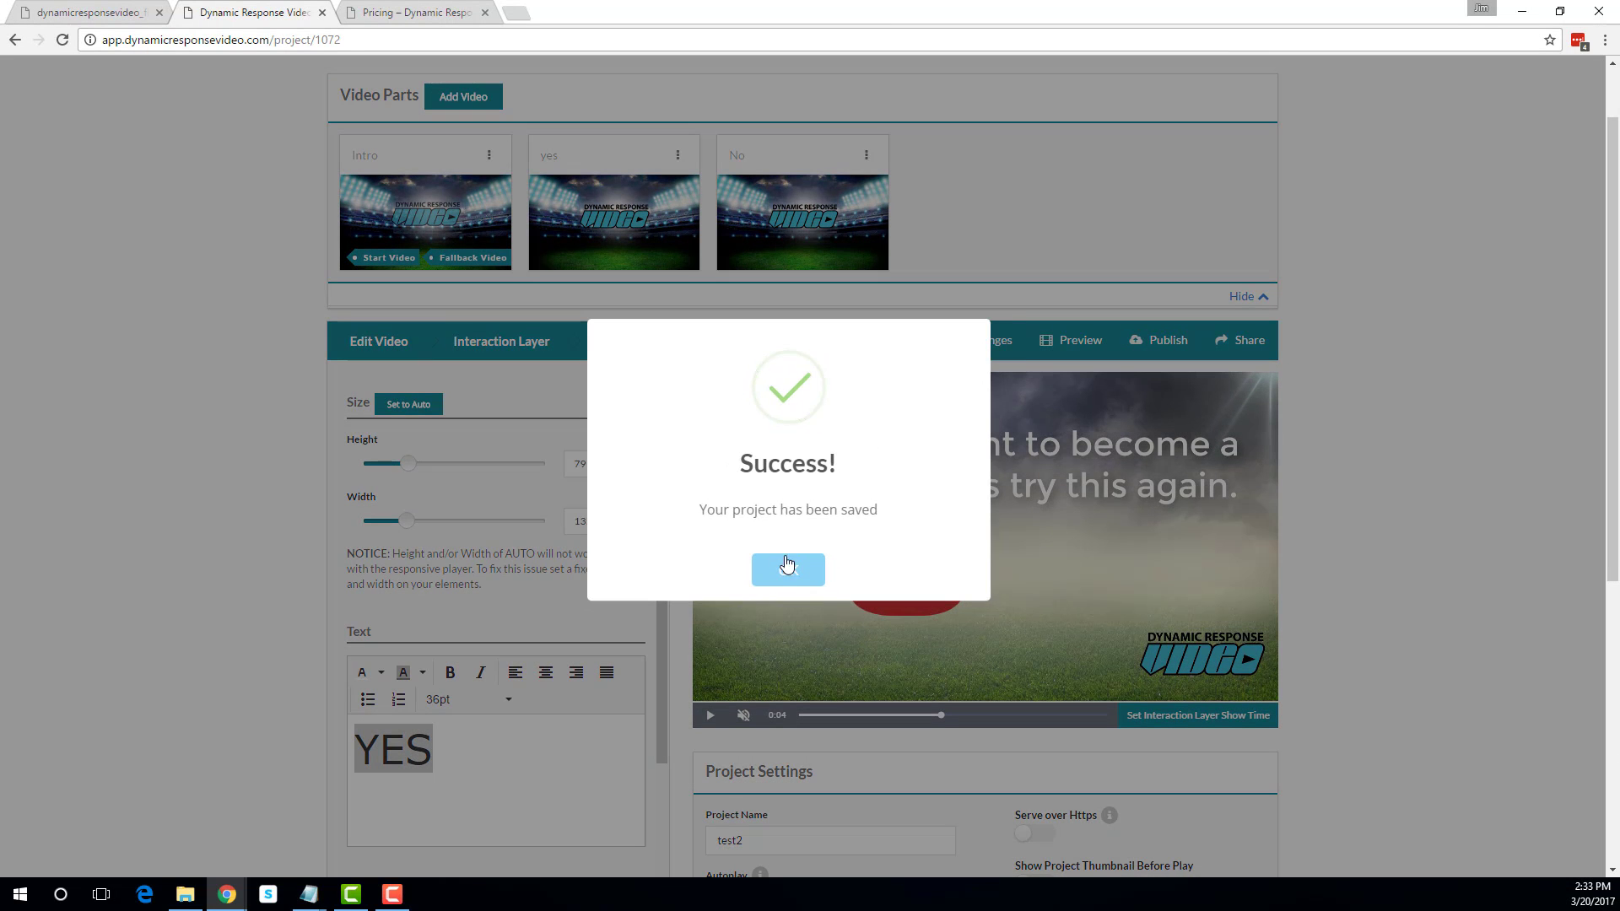
{"action": "left_click", "coordinate": [779, 565]}
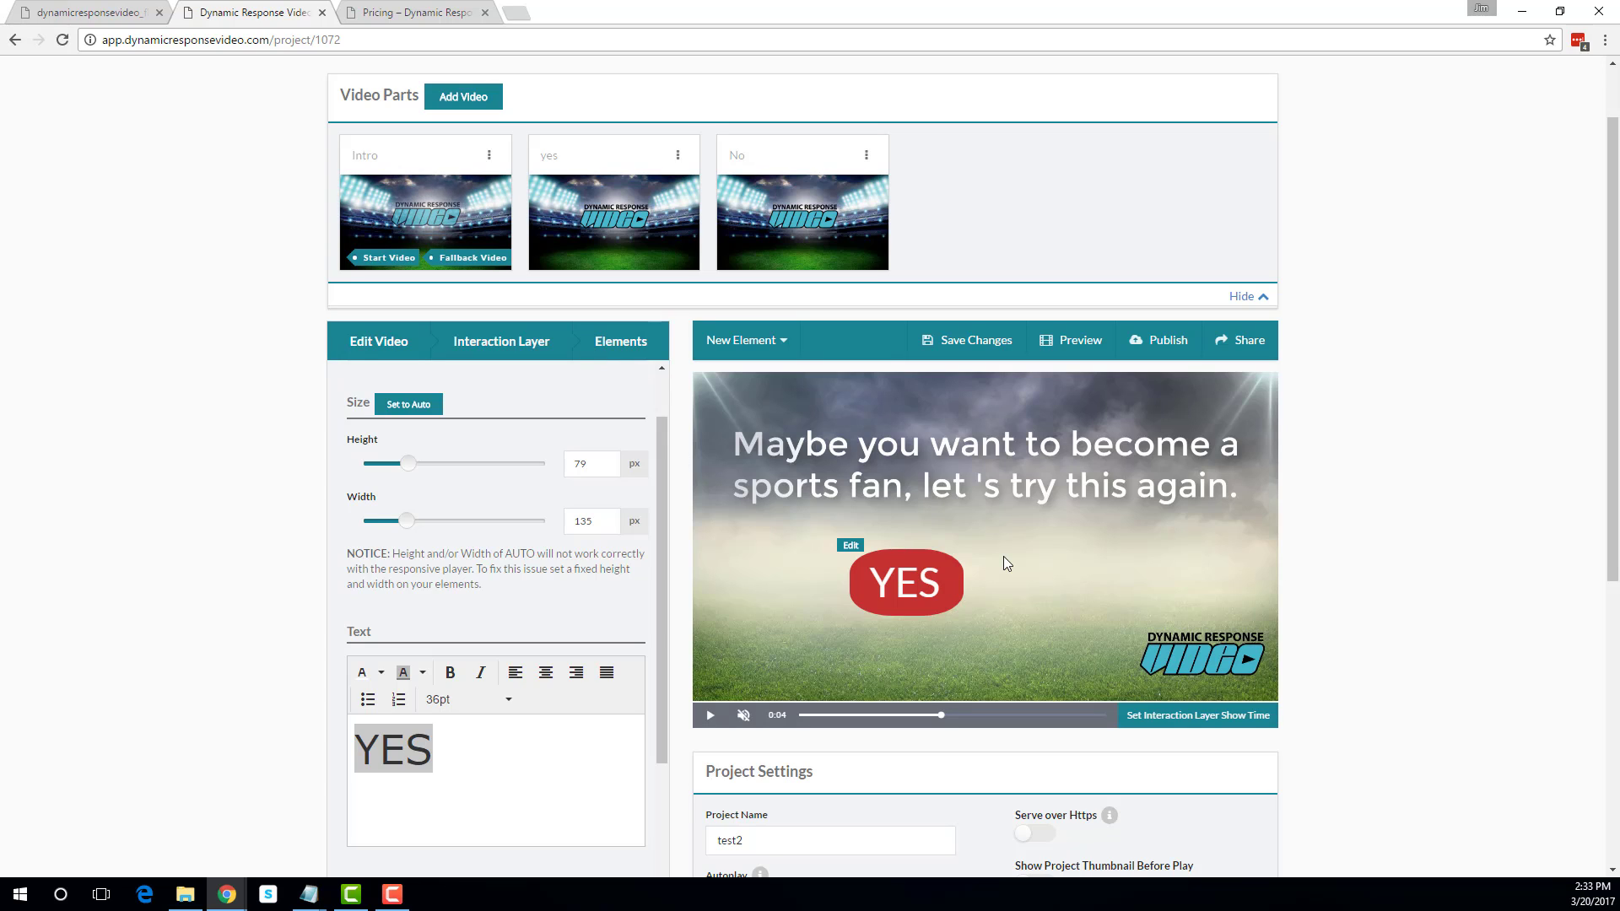
{"action": "scroll", "coordinate": [1383, 467], "scroll_direction": "up", "scroll_amount": 1}
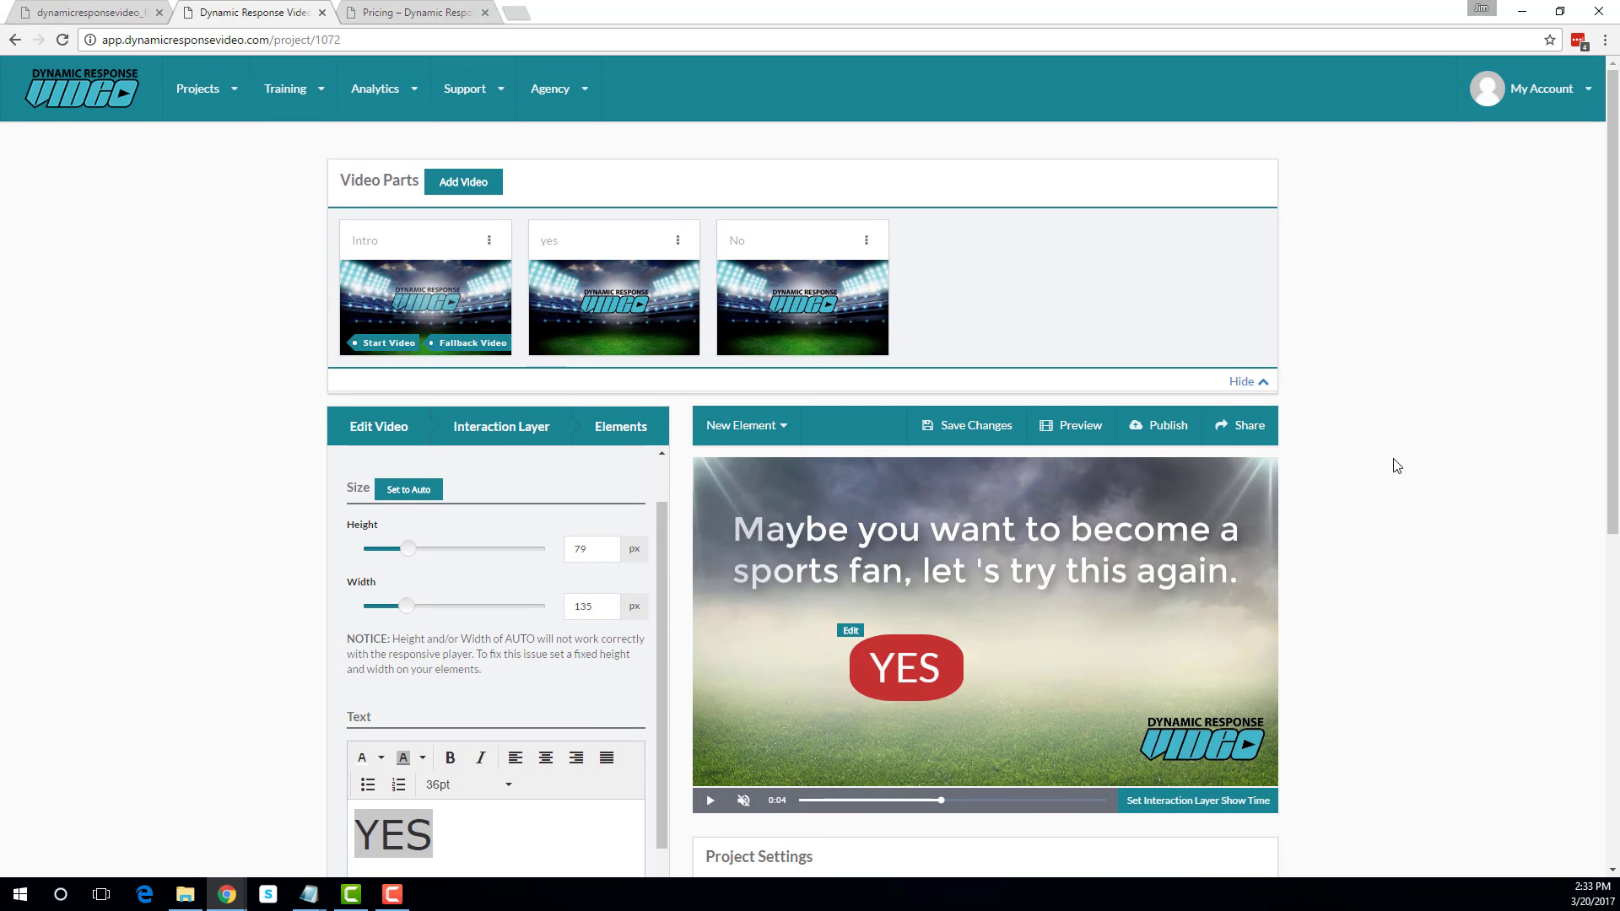